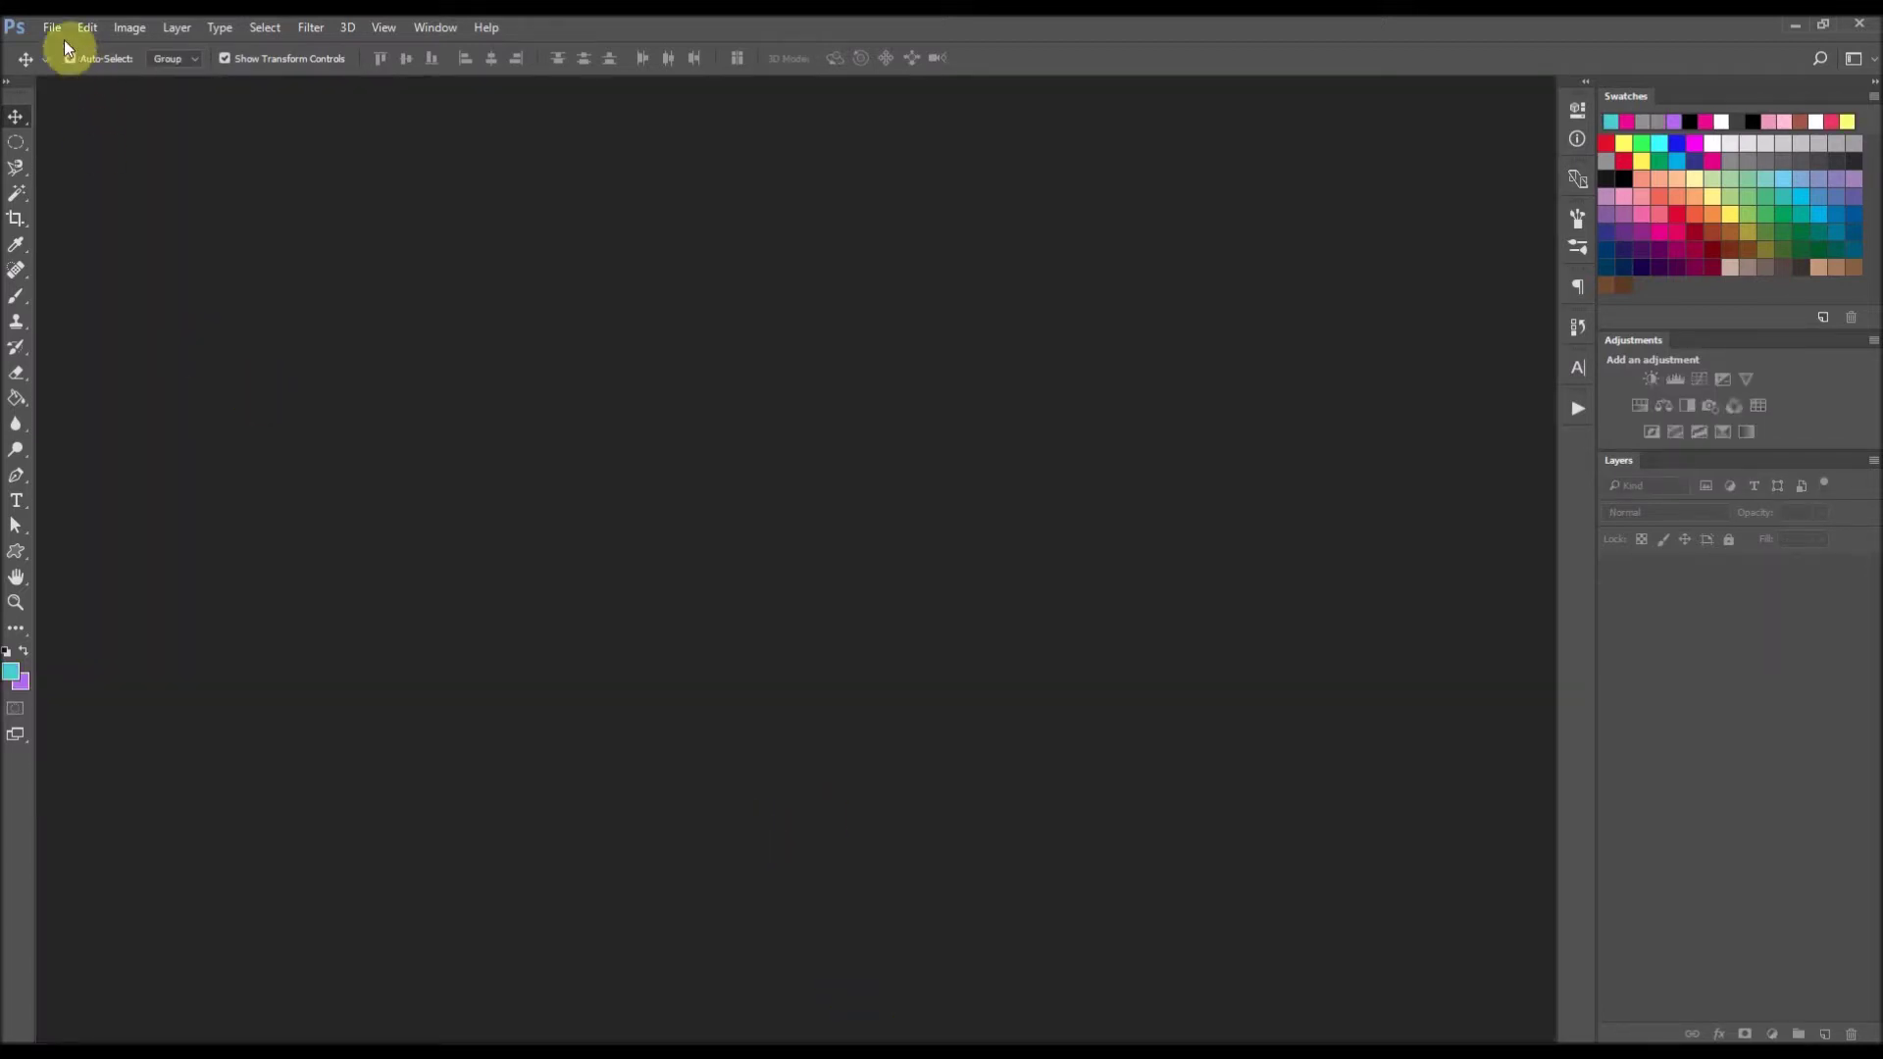
- Create a new 1080 x 1920 px document at 300 pixels/inch in 8-bit RGB Color with transparent background contents
{"action": "left_click", "coordinate": [57, 28]}
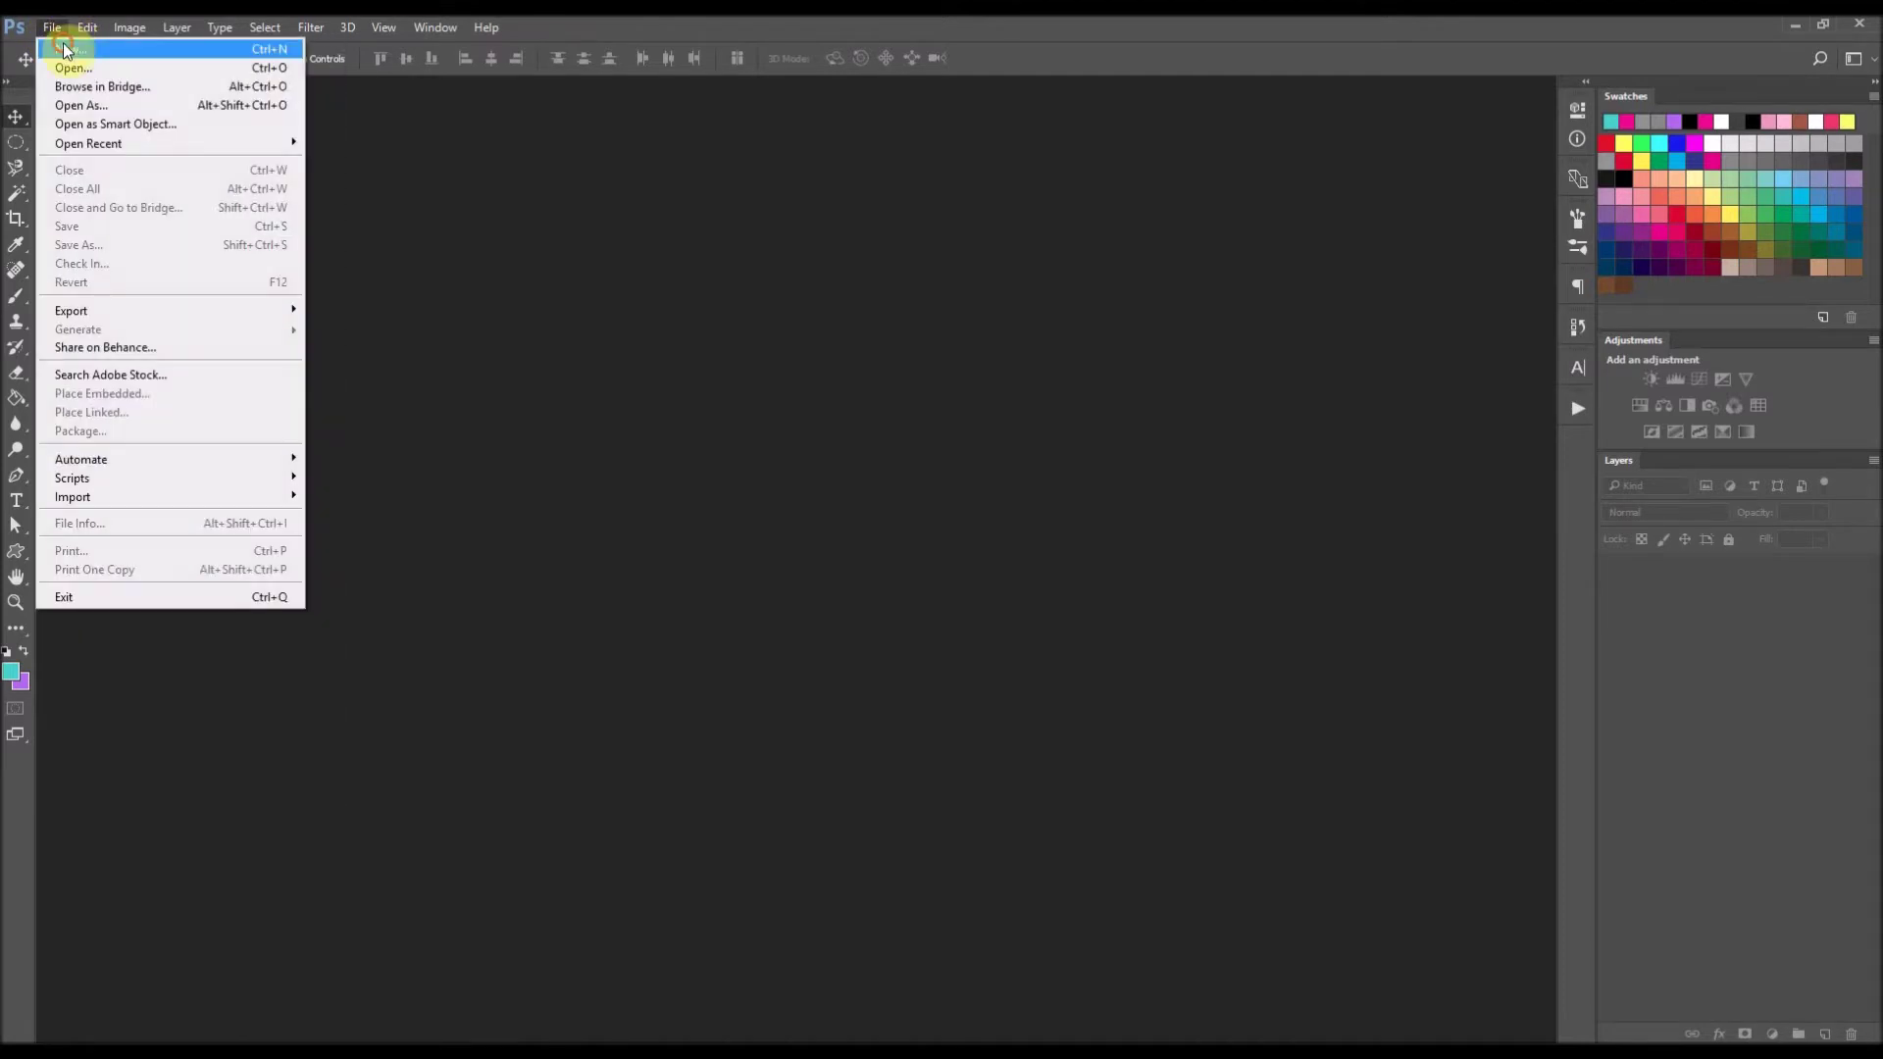
{"action": "left_click", "coordinate": [64, 49]}
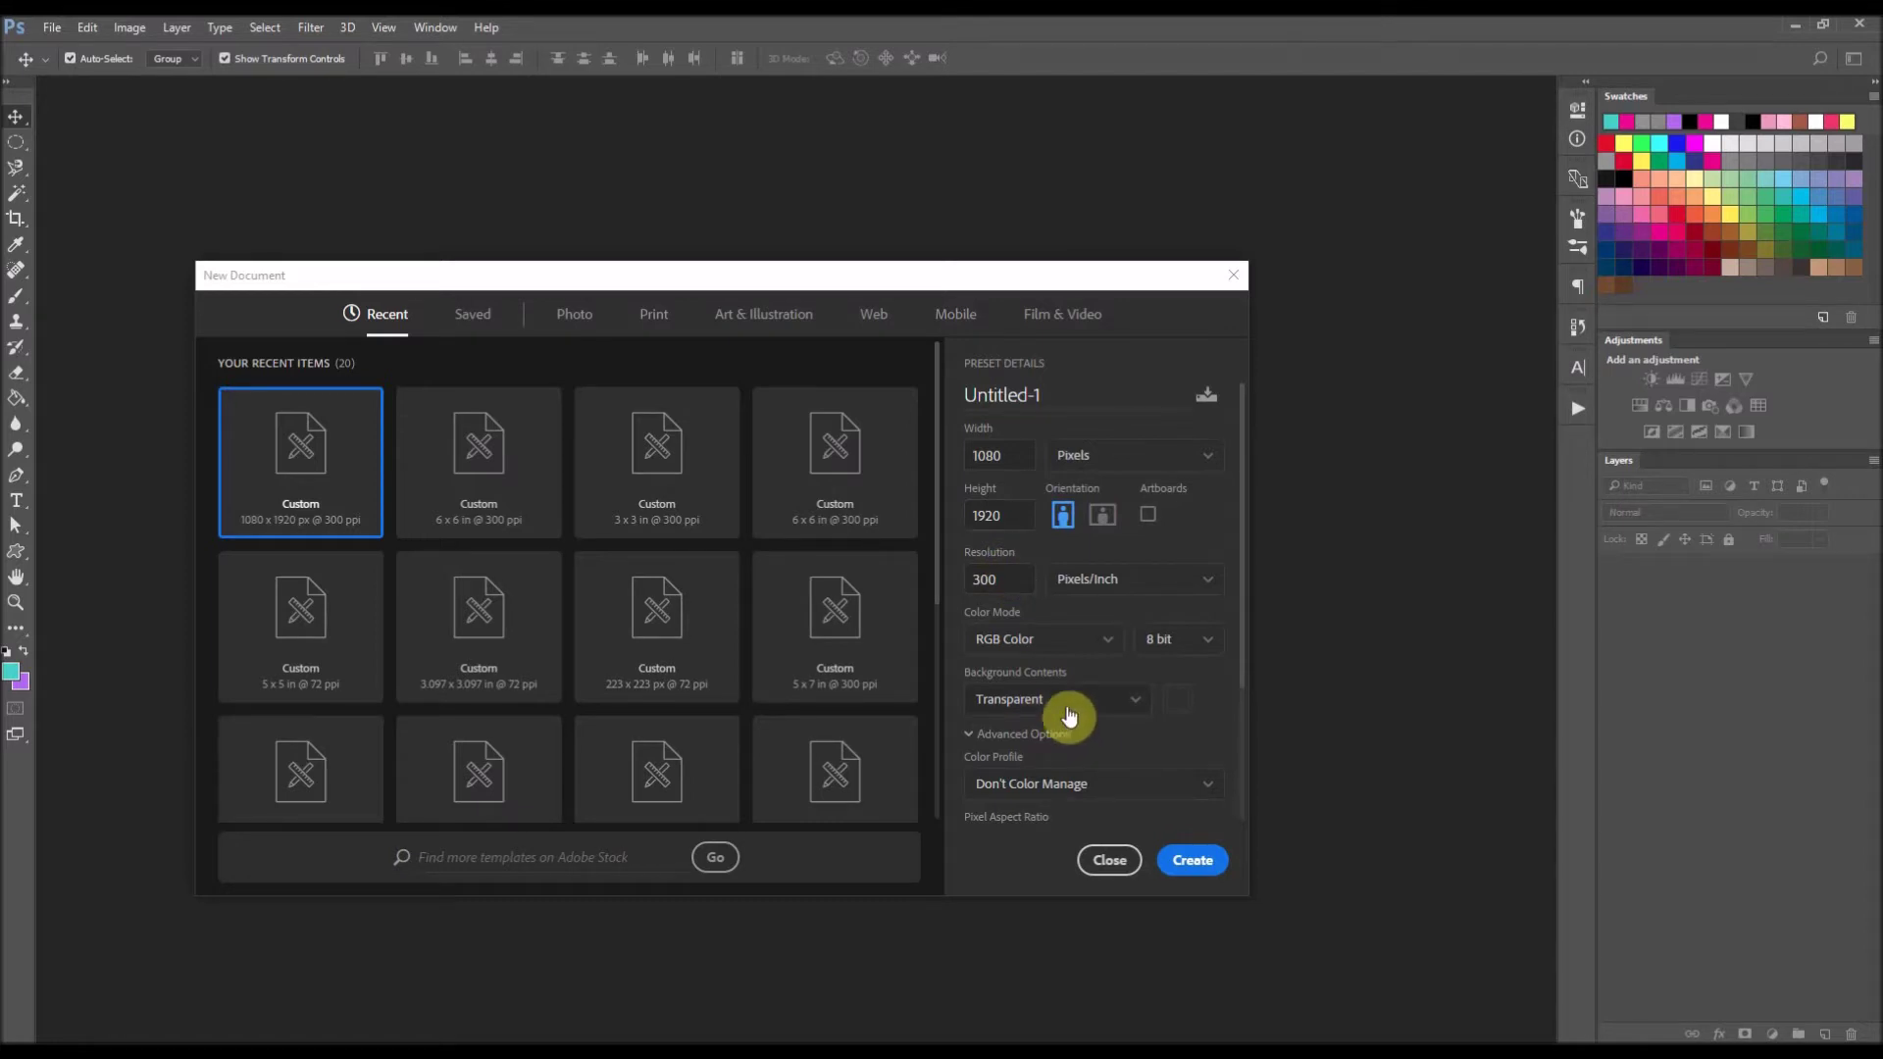
{"action": "left_click", "coordinate": [1194, 861]}
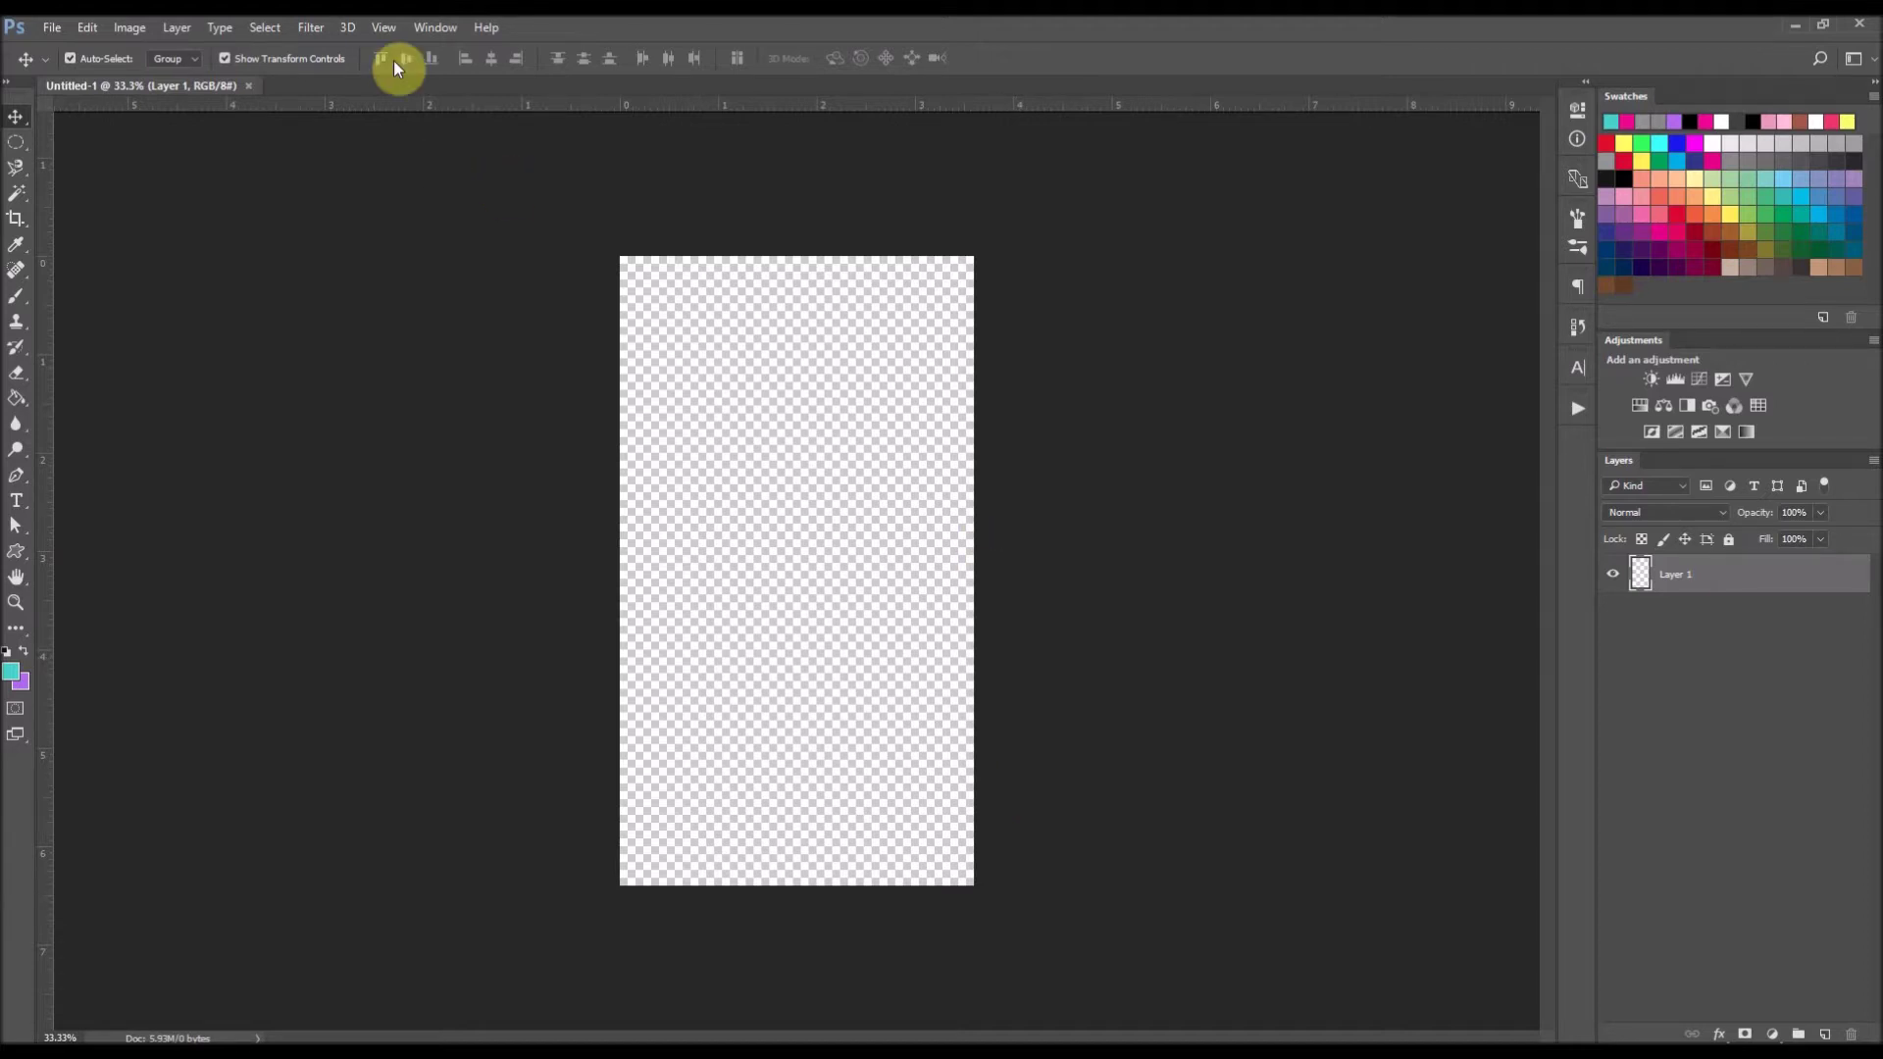
- Add a horizontal guide at 149 px
{"action": "left_click", "coordinate": [383, 29]}
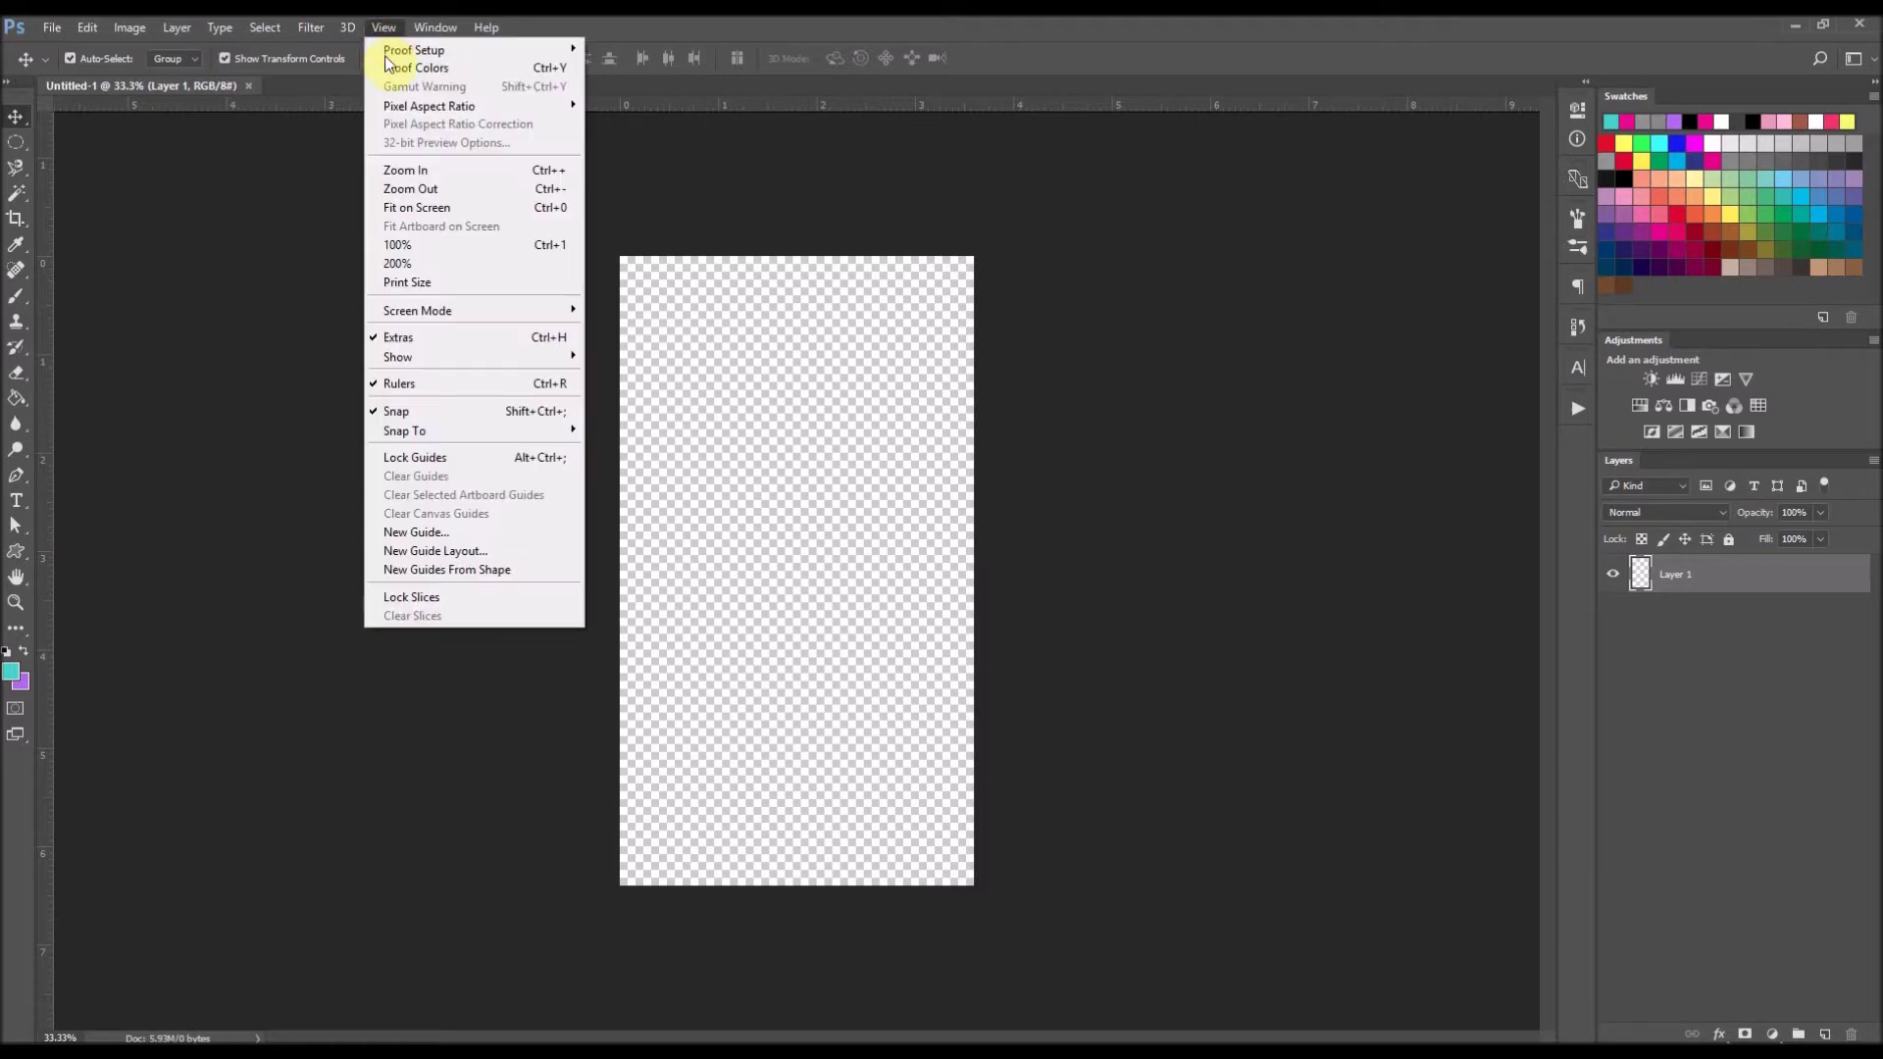
{"action": "left_click", "coordinate": [420, 536]}
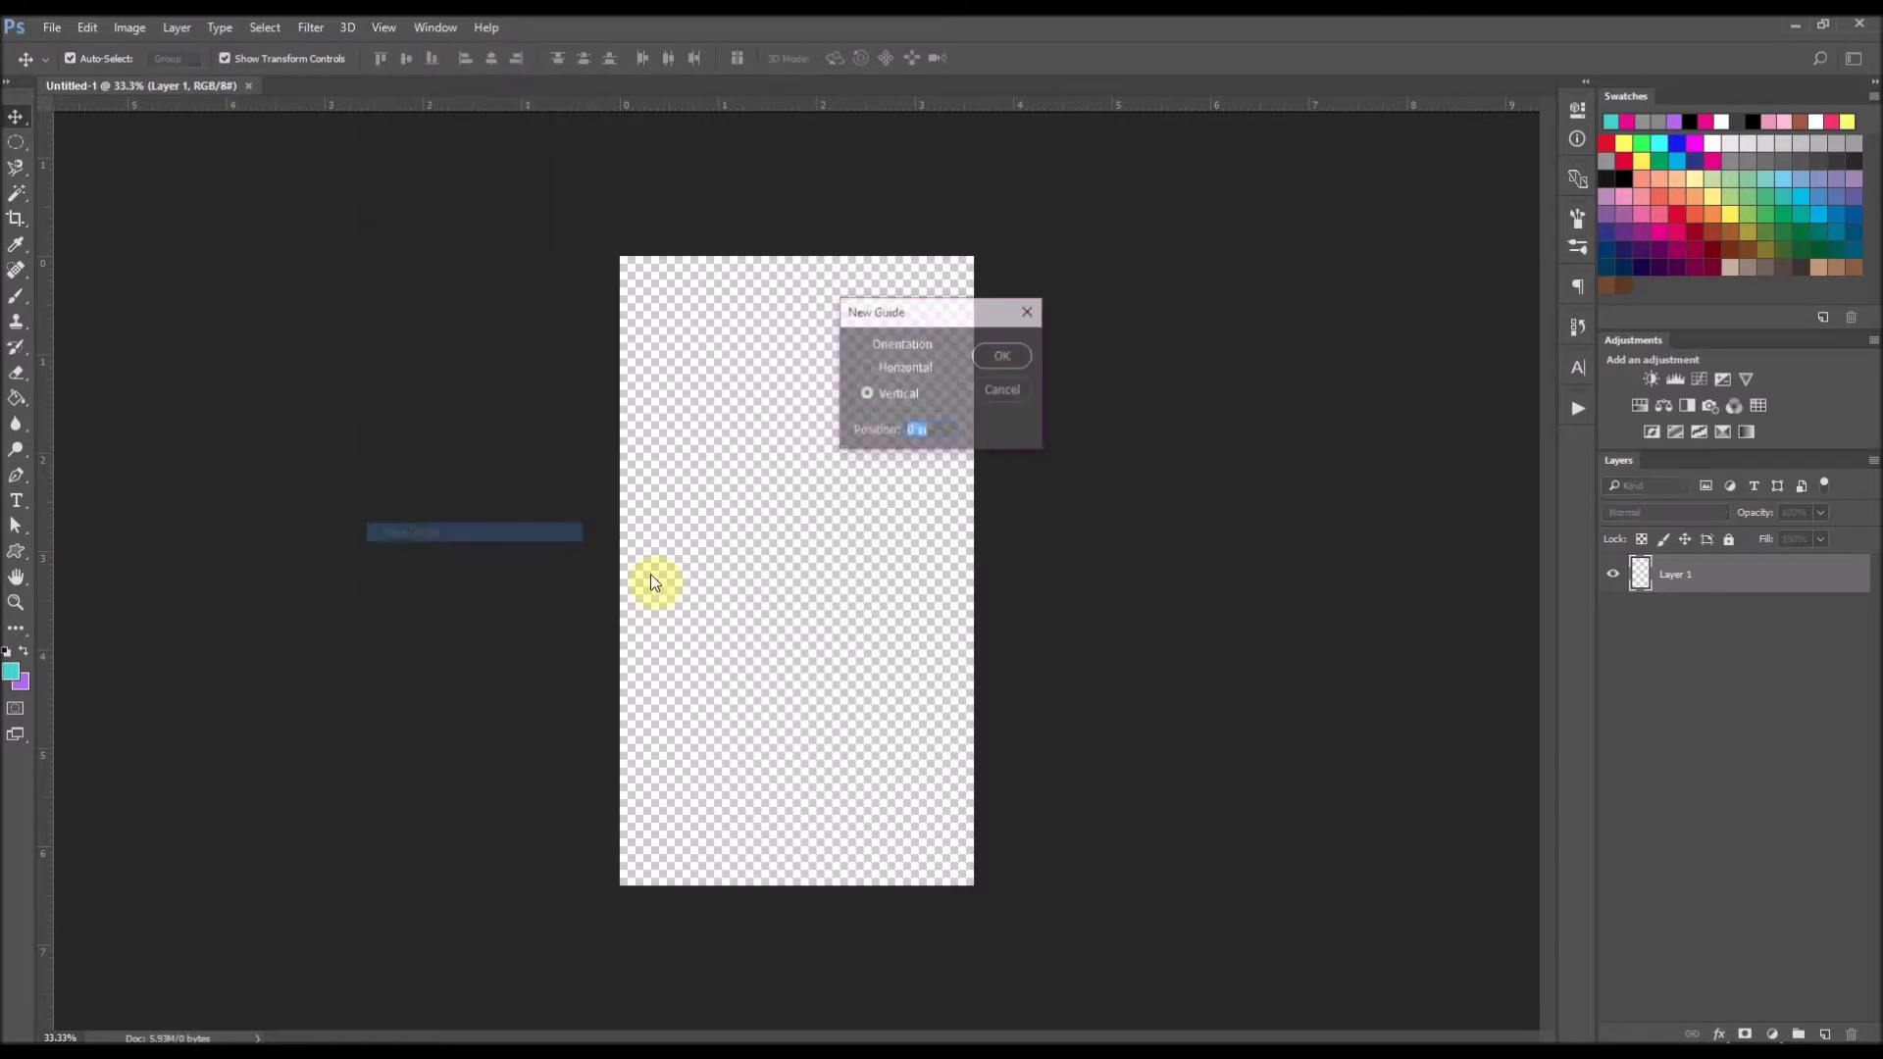
{"action": "left_click", "coordinate": [866, 369]}
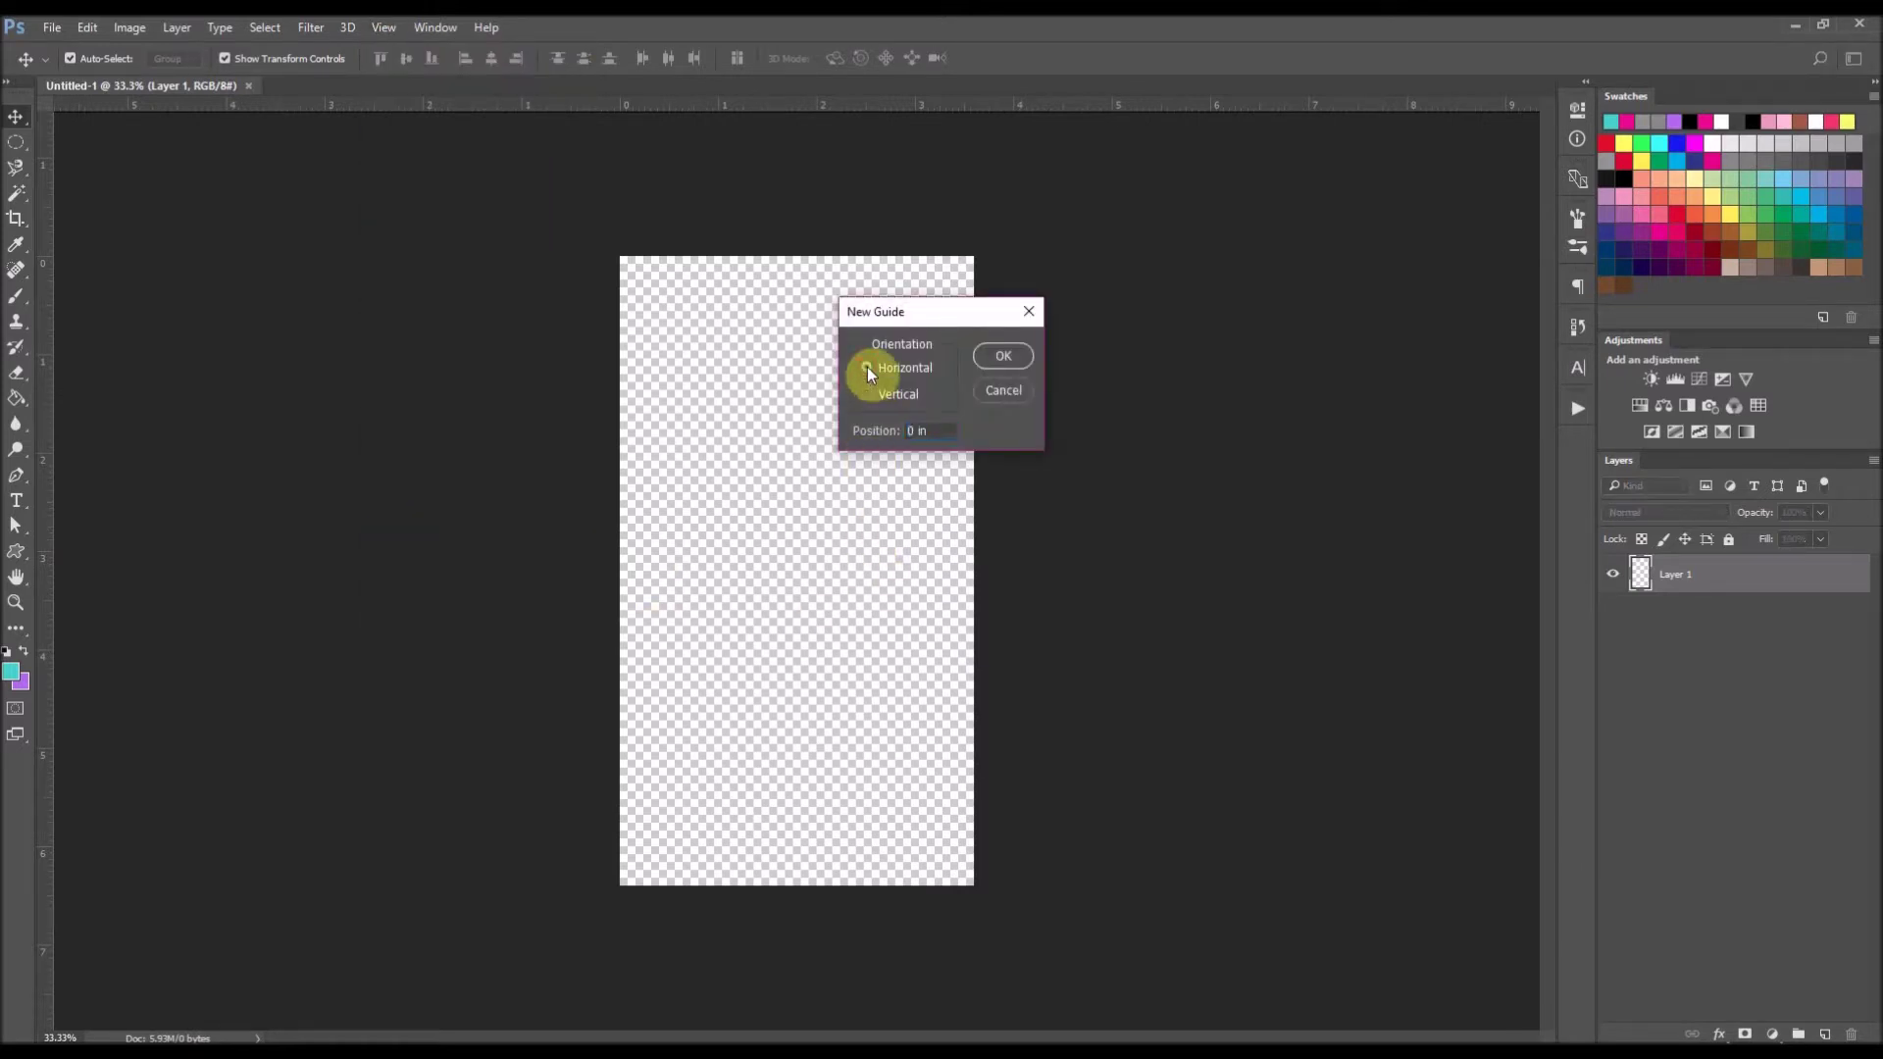
{"action": "type", "text": "149"}
{"action": "double_click", "coordinate": [940, 430]}
{"action": "key", "text": "BackSpace"}
{"action": "type", "text": "p"}
{"action": "key", "text": "Return"}
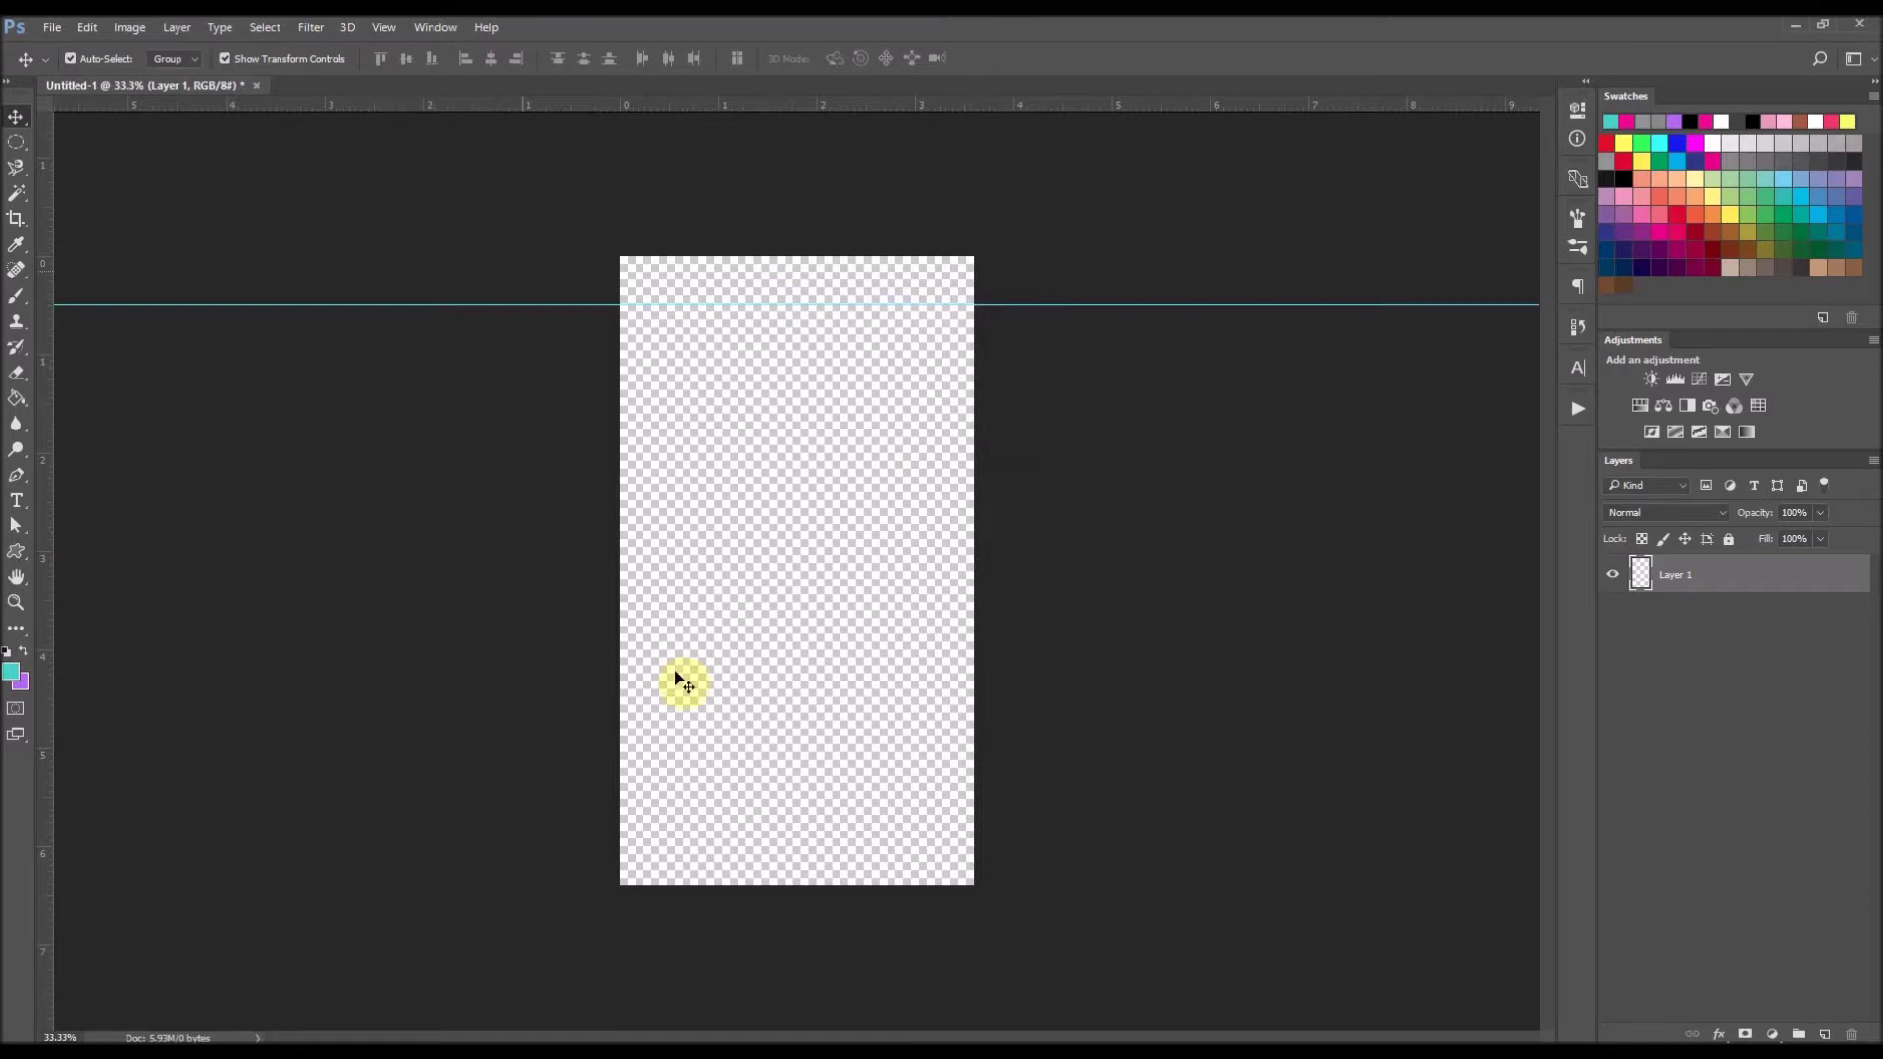
- Add a second horizontal guide at 1771 px
{"action": "left_click", "coordinate": [383, 28]}
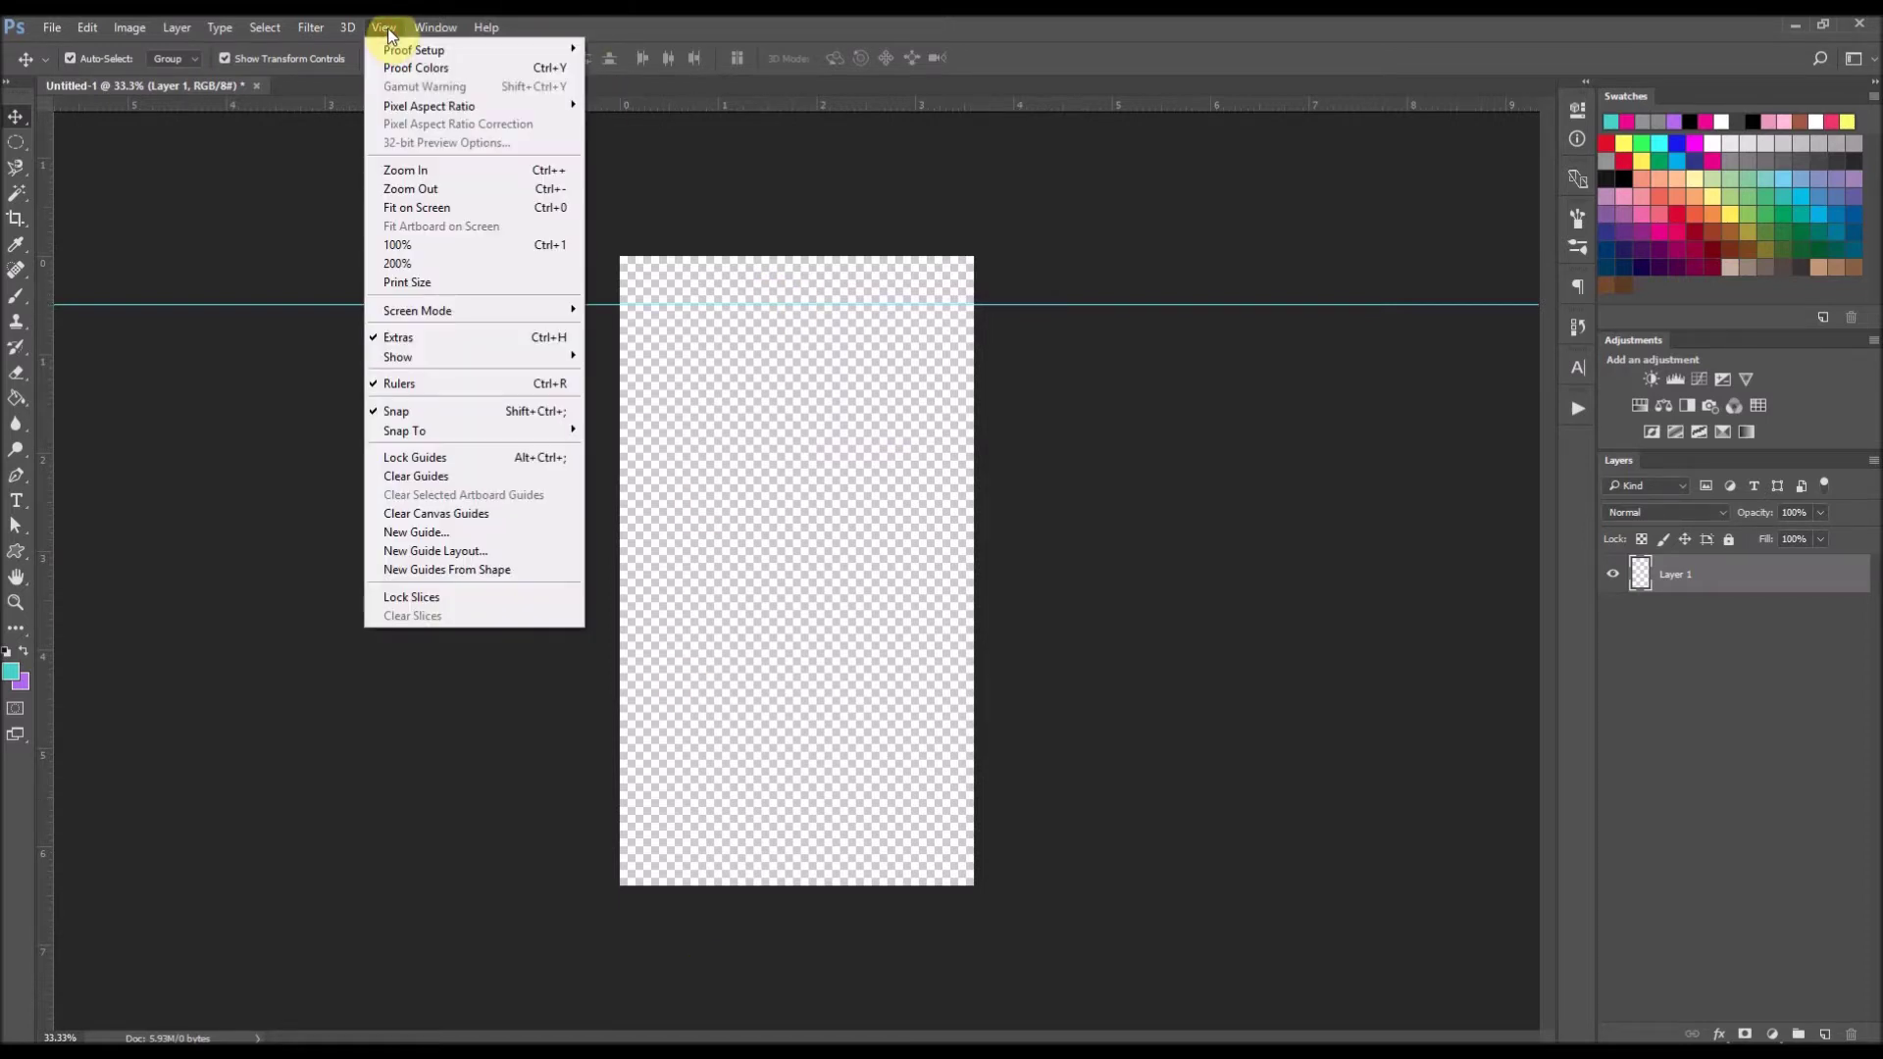
{"action": "left_click", "coordinate": [458, 535]}
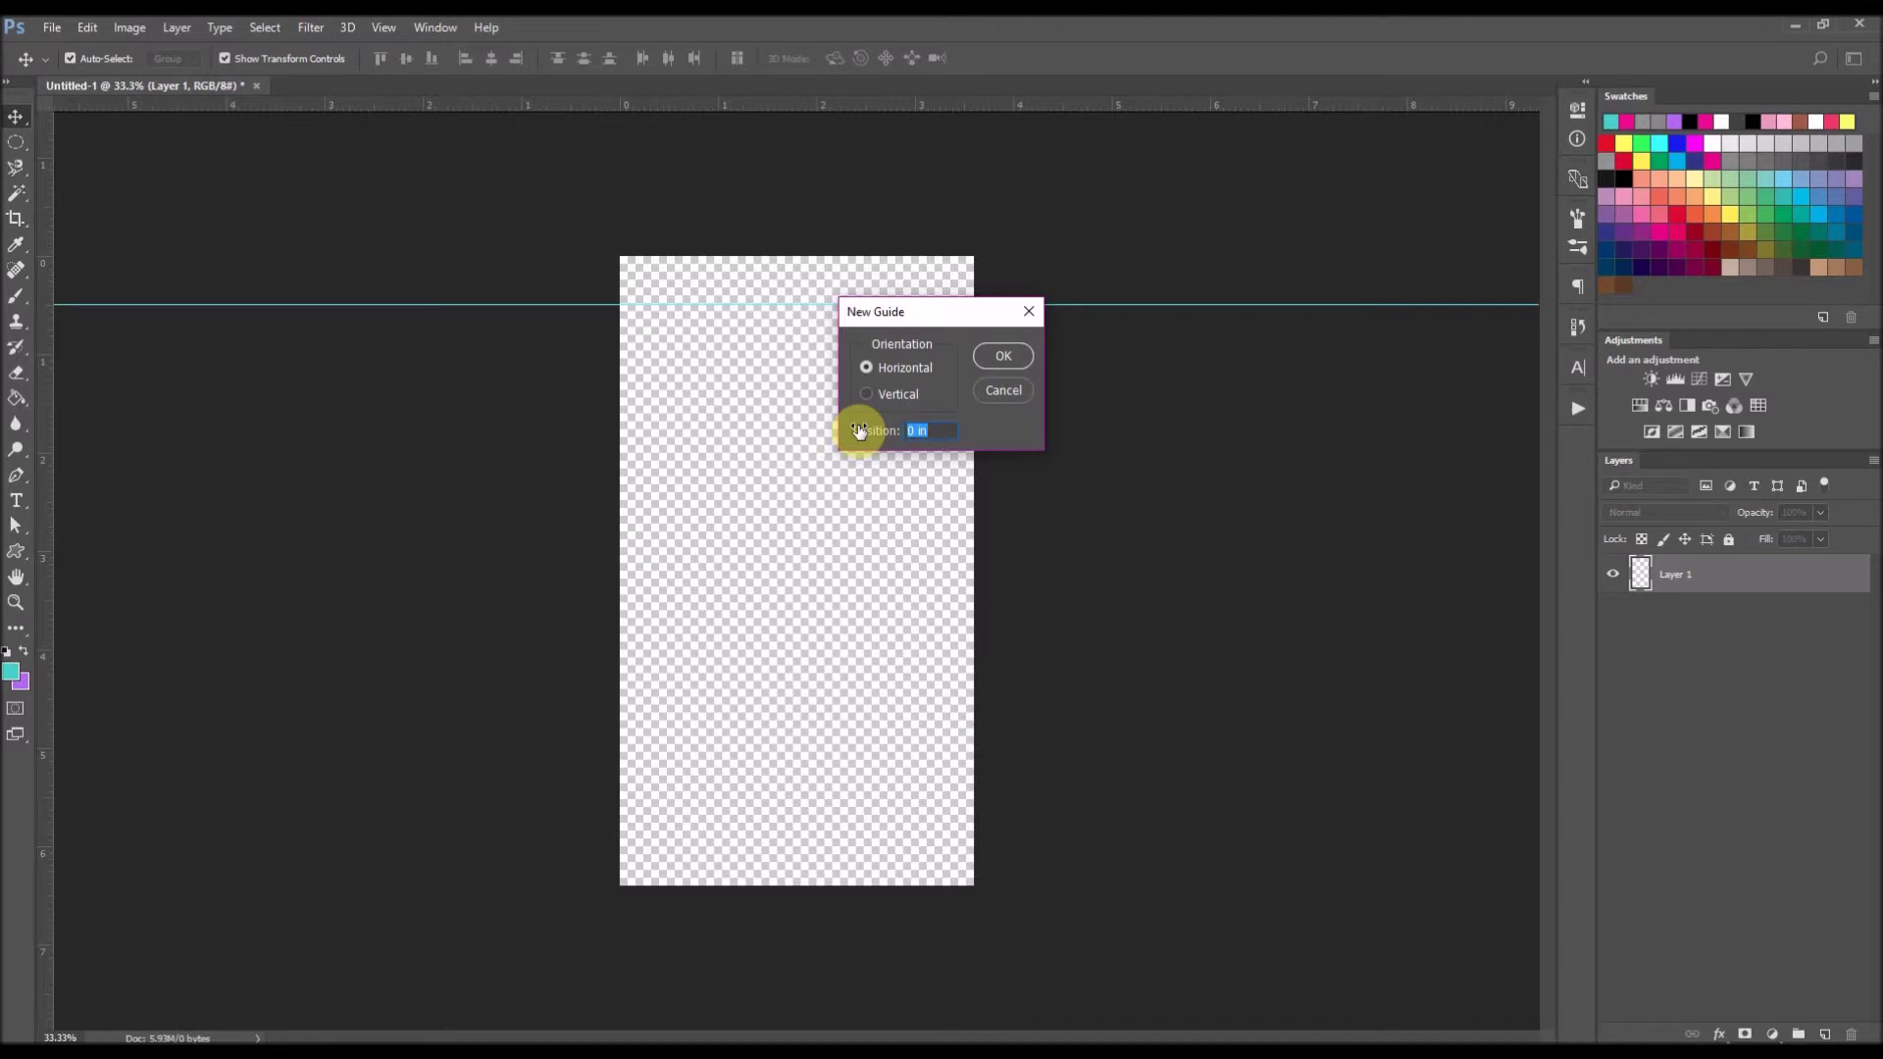
{"action": "type", "text": "1771"}
{"action": "key", "text": "Return"}
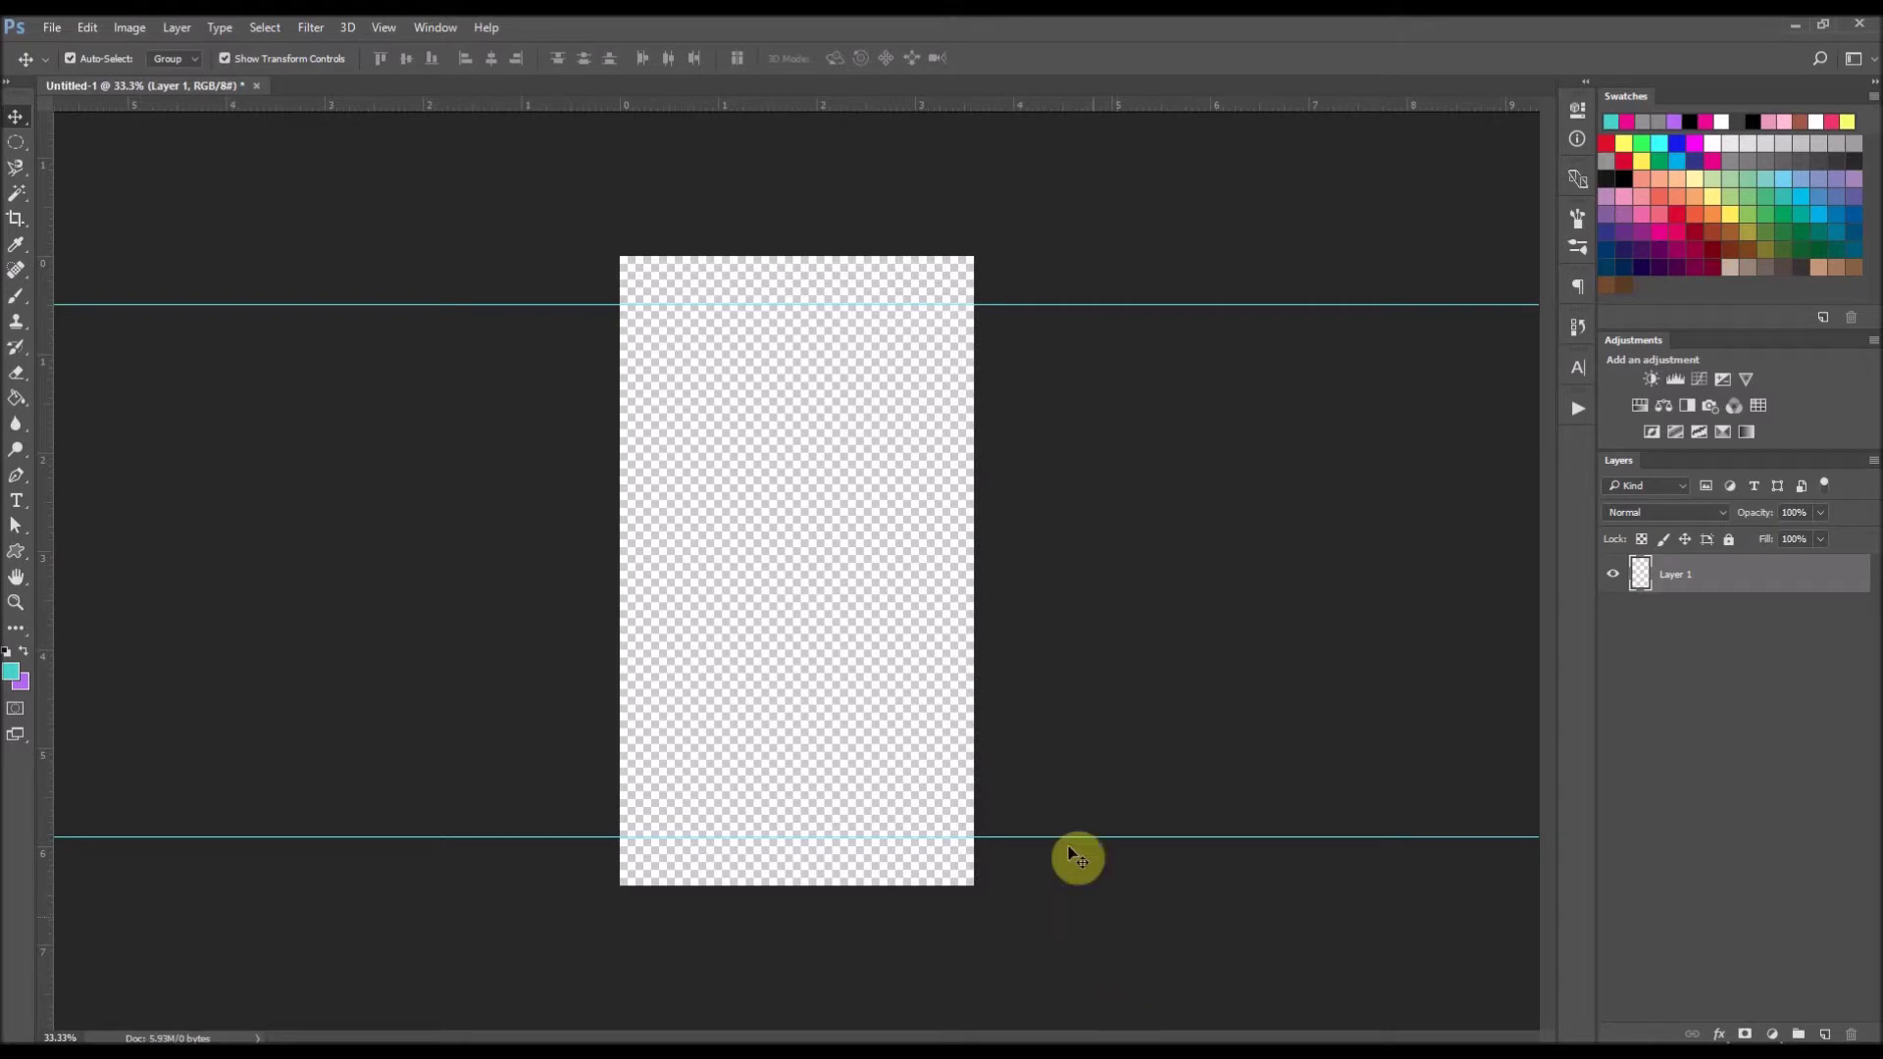
- Rename the empty Layer 1 as Background
{"action": "double_click", "coordinate": [1675, 577]}
{"action": "type", "text": "Background"}
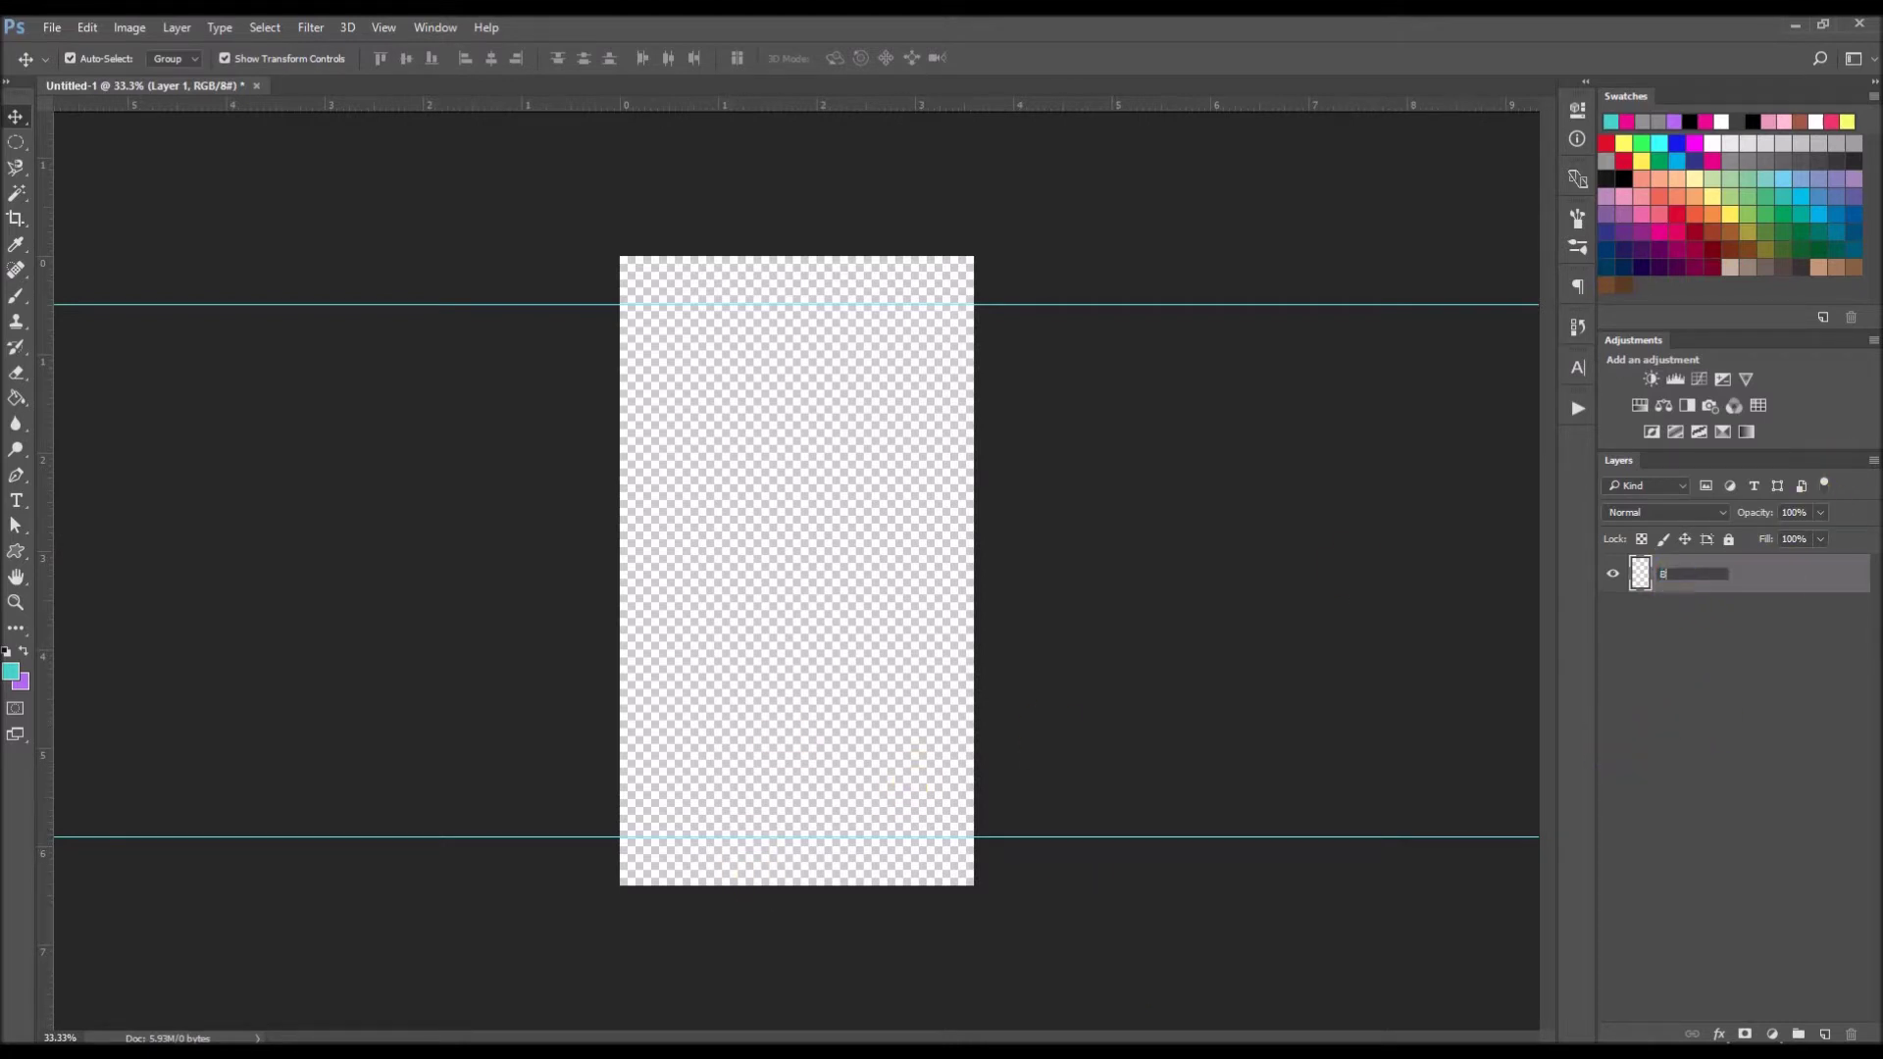
{"action": "left_click", "coordinate": [1723, 625]}
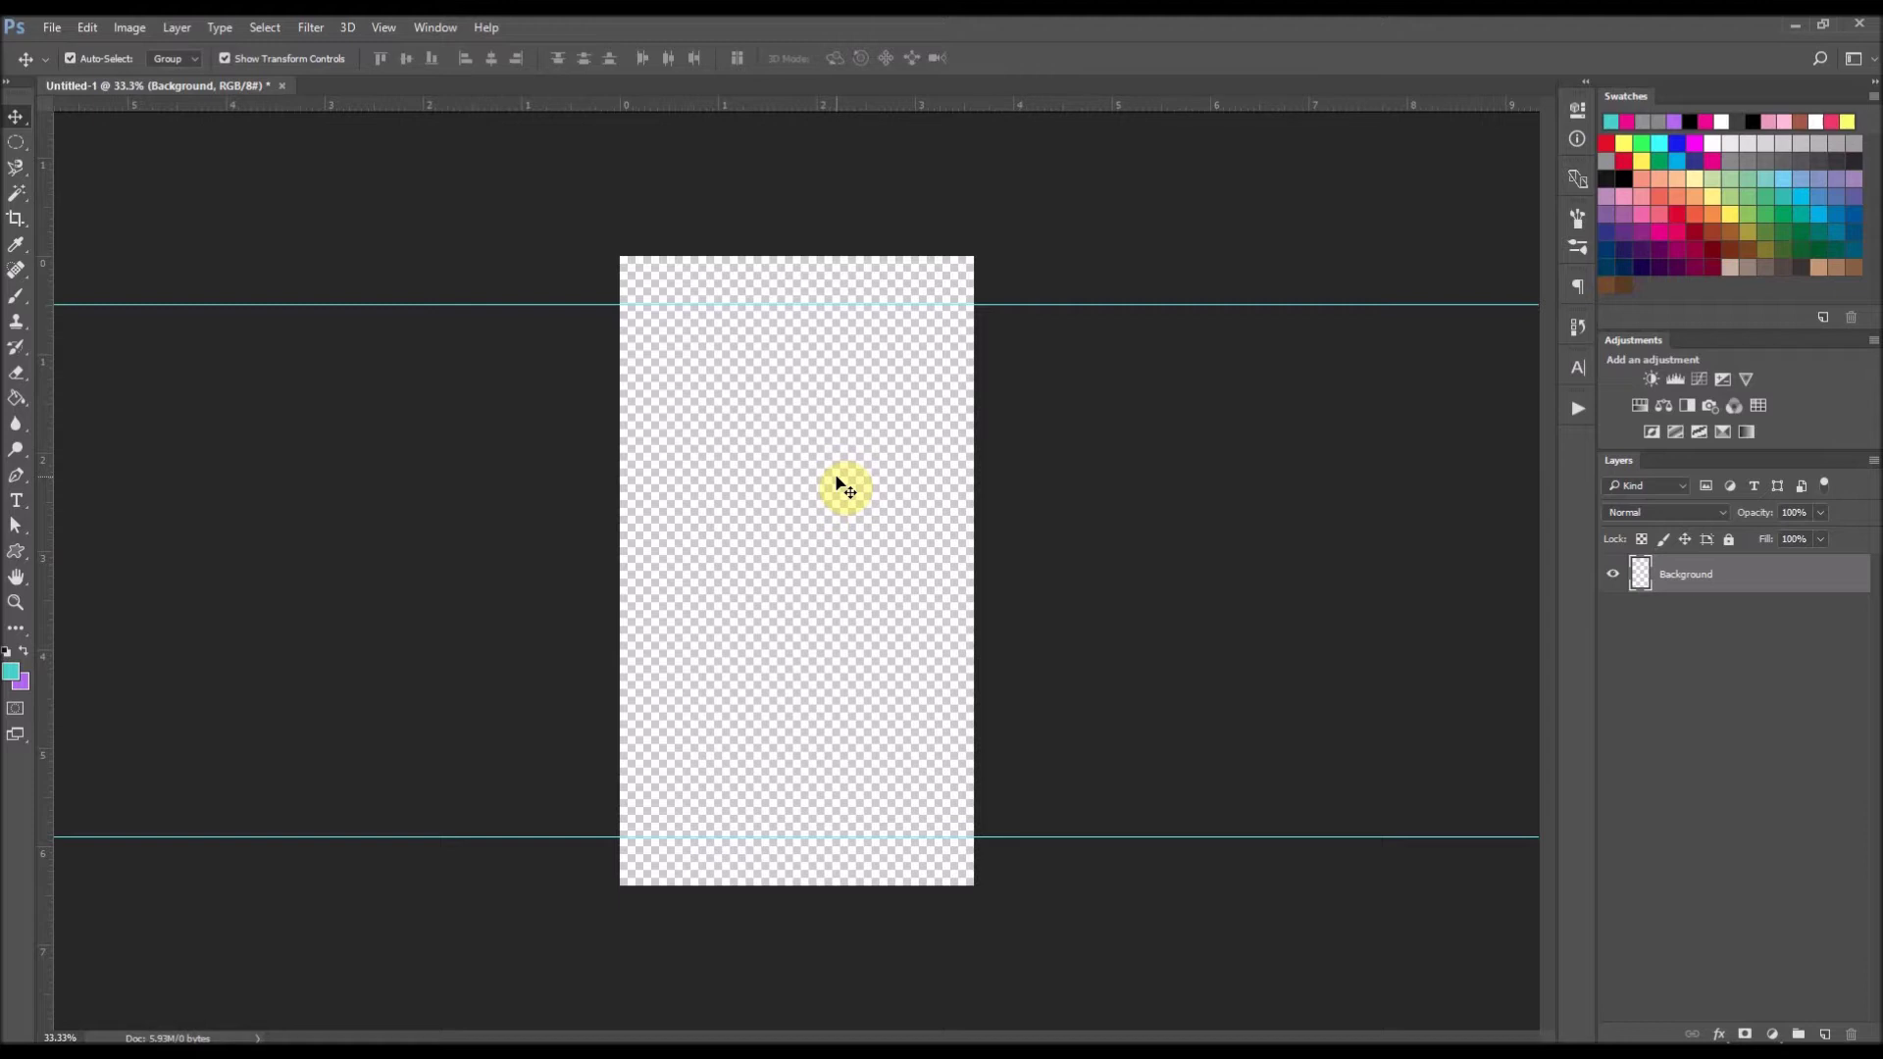
- Place the Hot Pink Balloon.png image as a linked file at its default size in the canvas centre
{"action": "left_click", "coordinate": [844, 487]}
{"action": "key", "text": "ctrl+plus"}
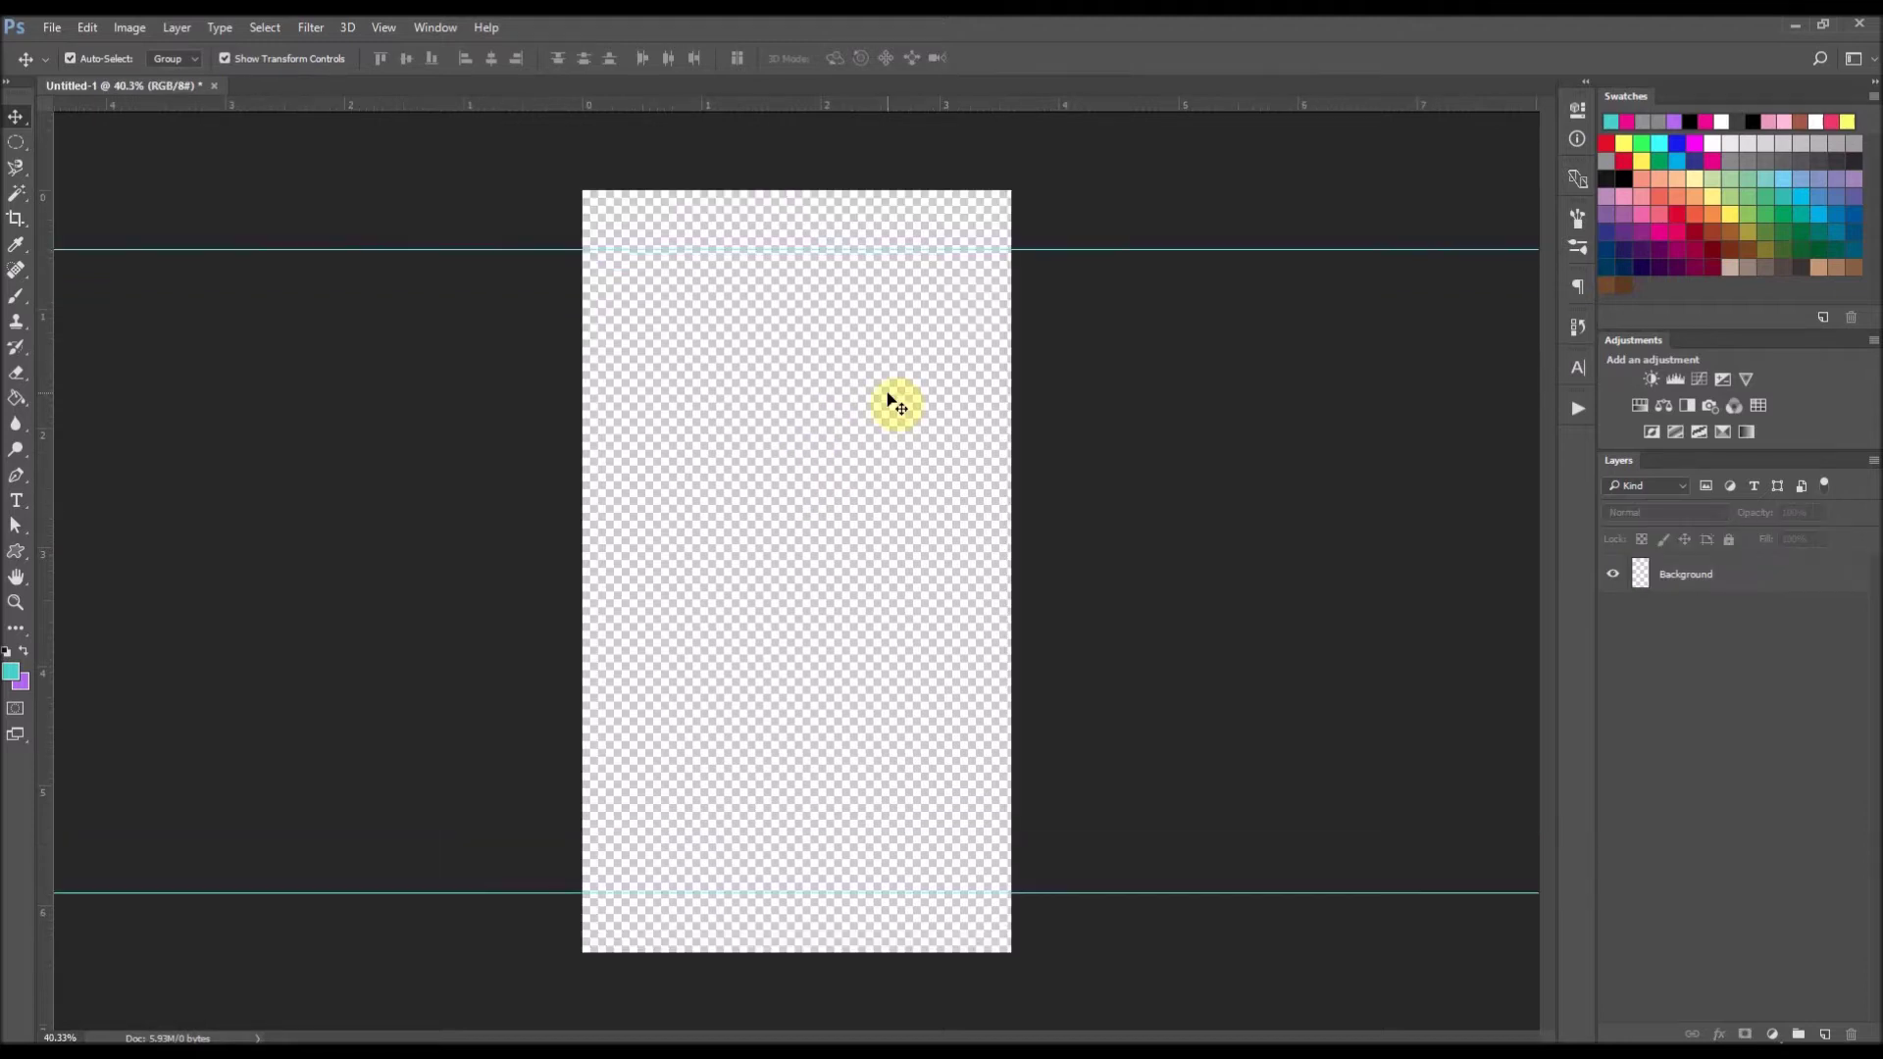
{"action": "left_click", "coordinate": [53, 27]}
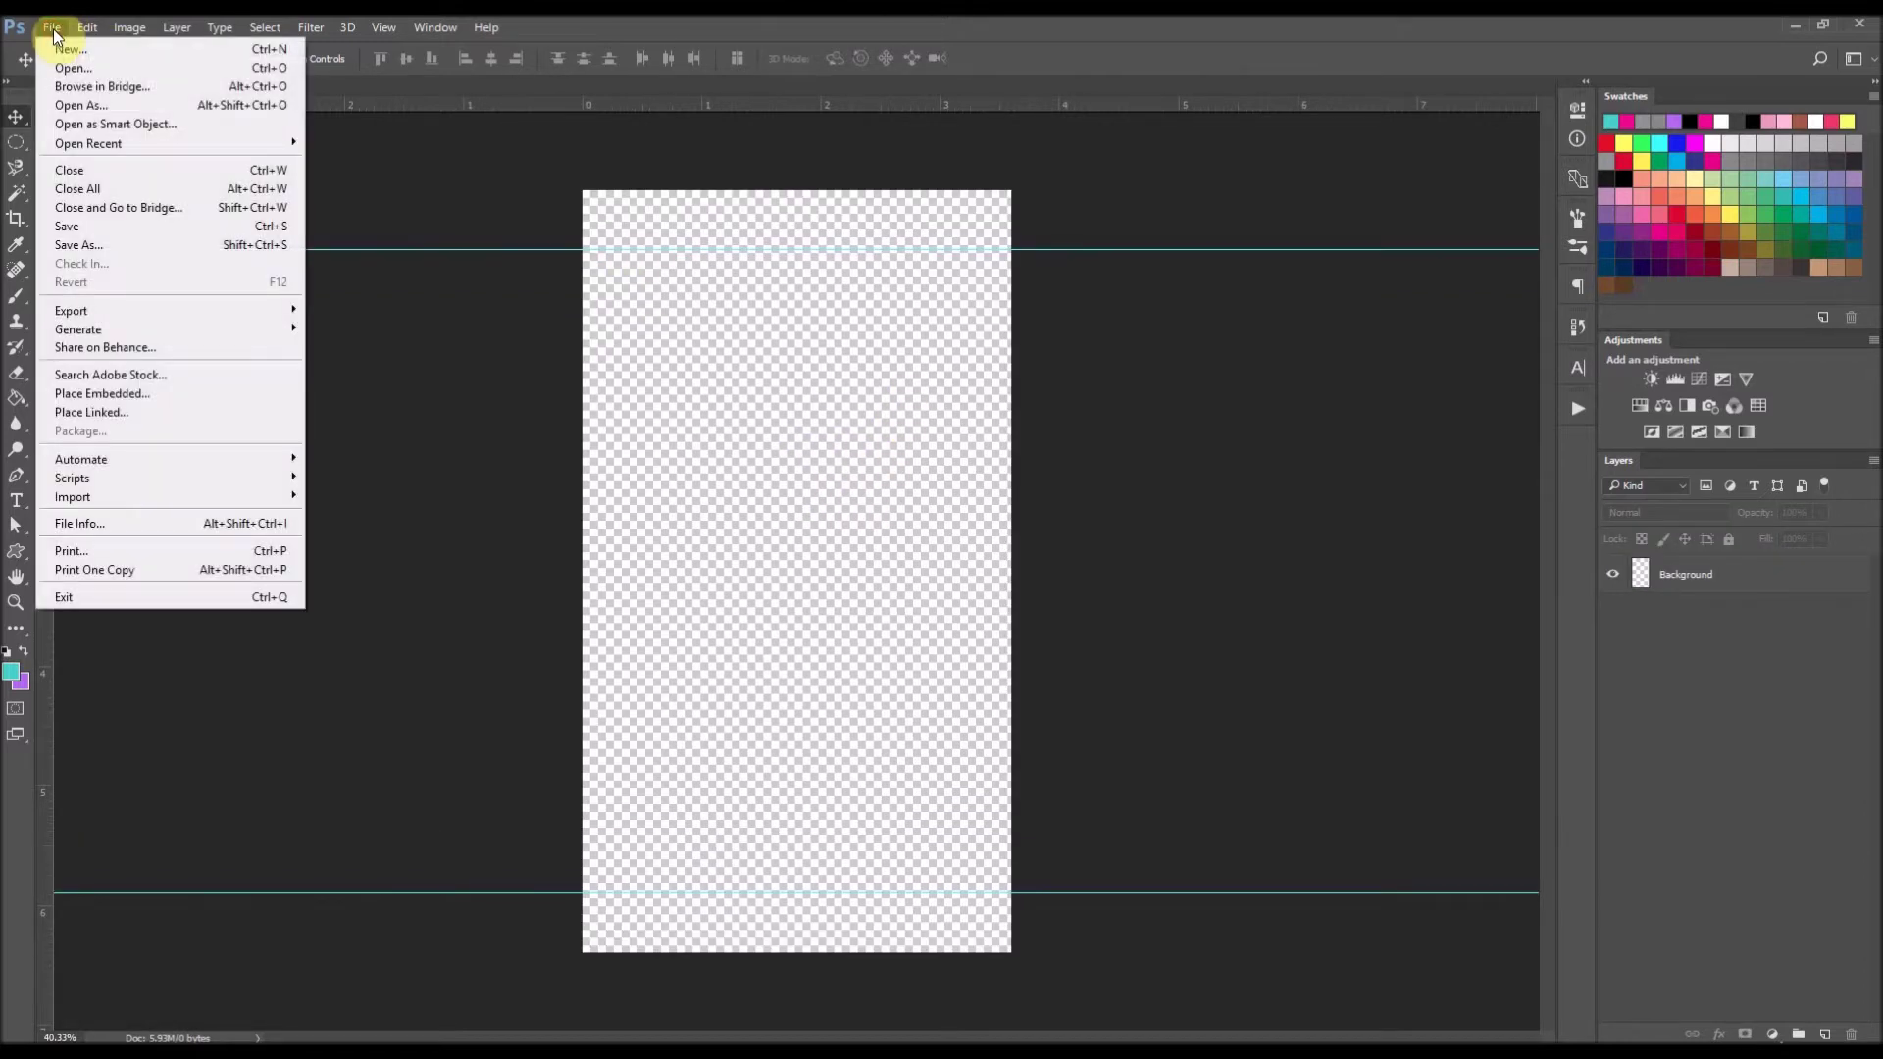
{"action": "left_click", "coordinate": [106, 416]}
{"action": "left_click", "coordinate": [552, 223]}
{"action": "left_click", "coordinate": [651, 208]}
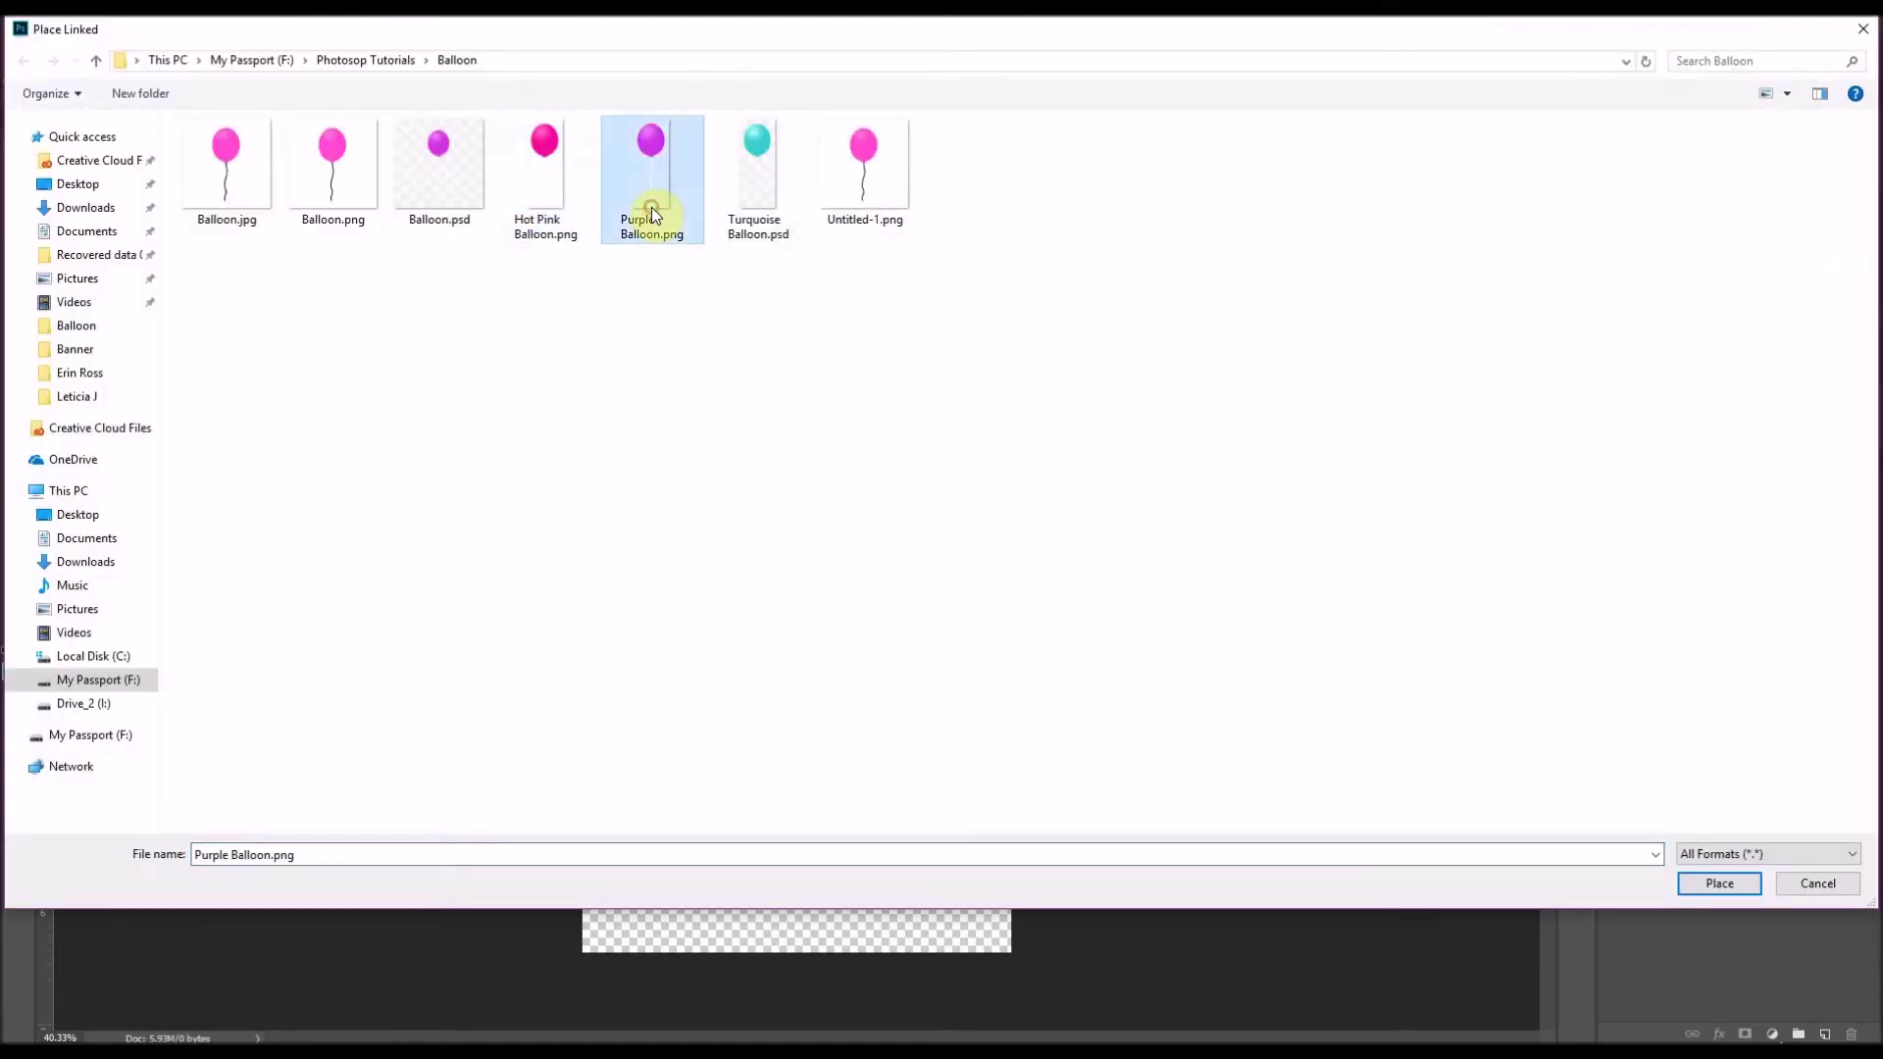
{"action": "double_click", "coordinate": [553, 192]}
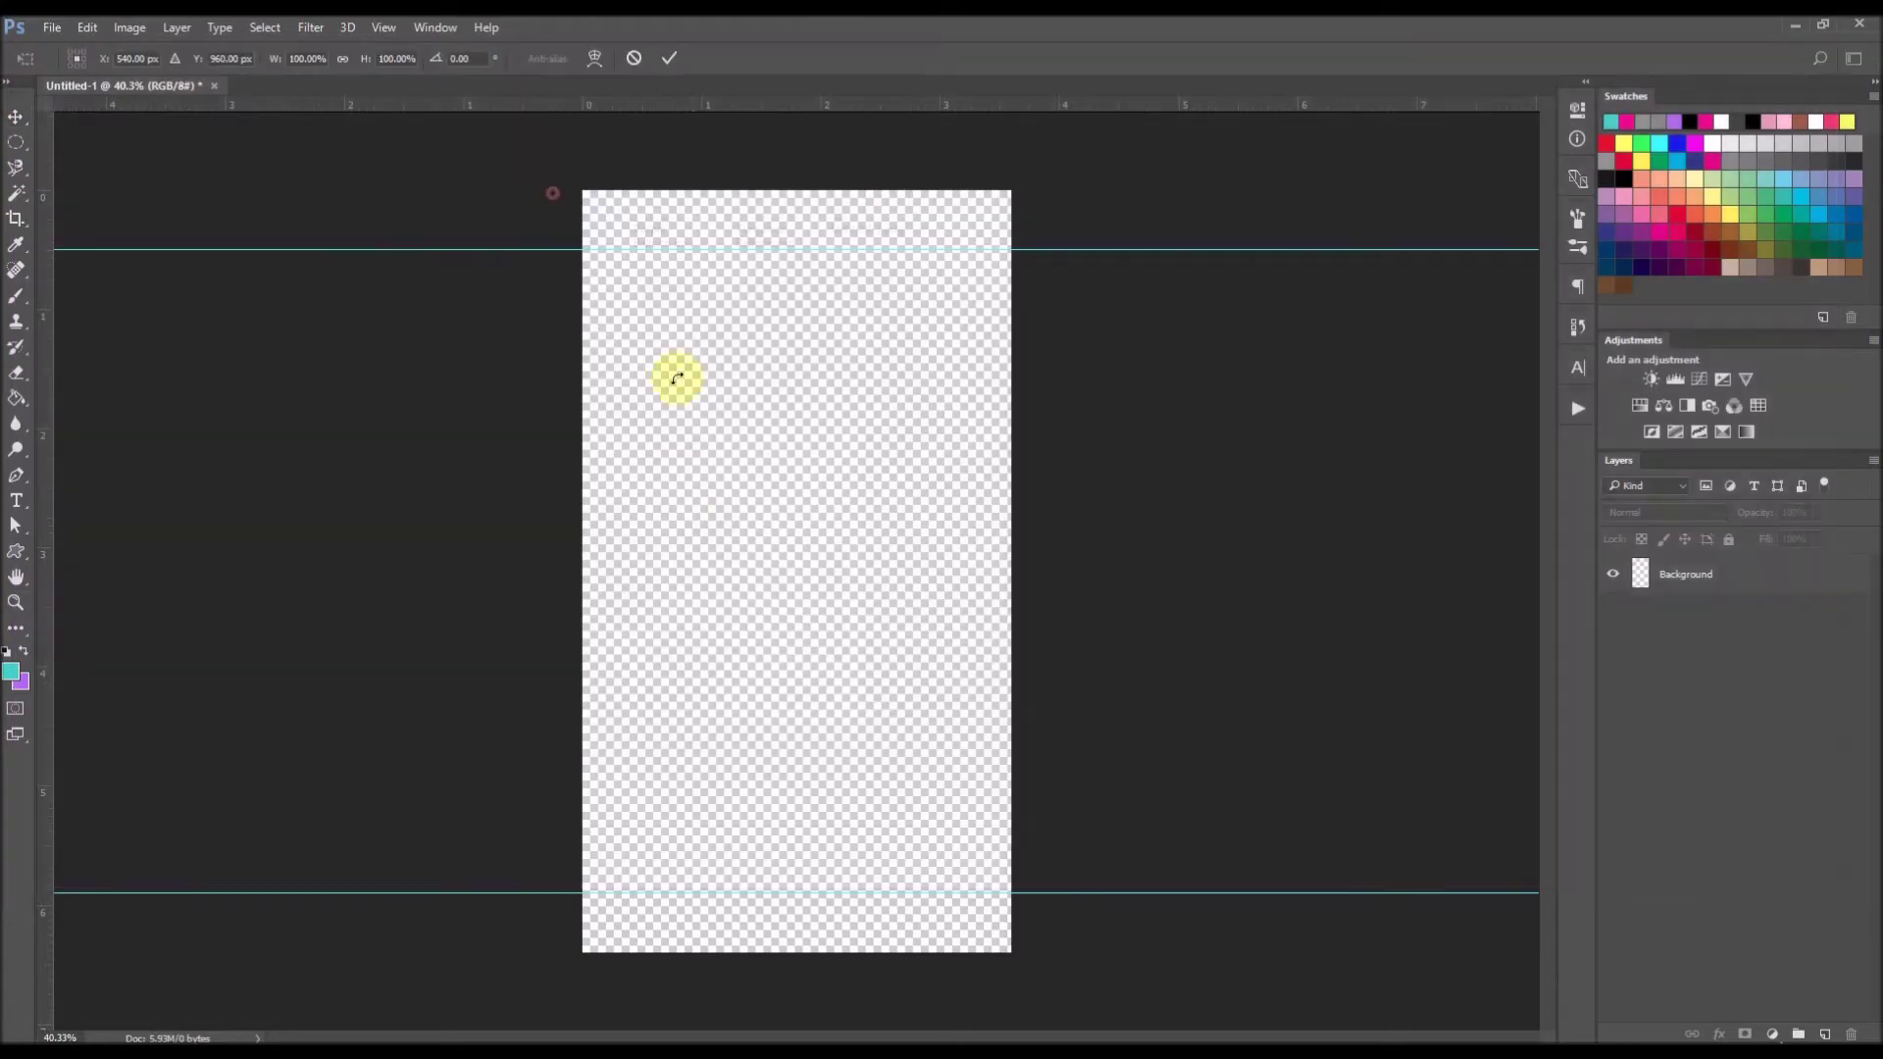
{"action": "left_click", "coordinate": [668, 62]}
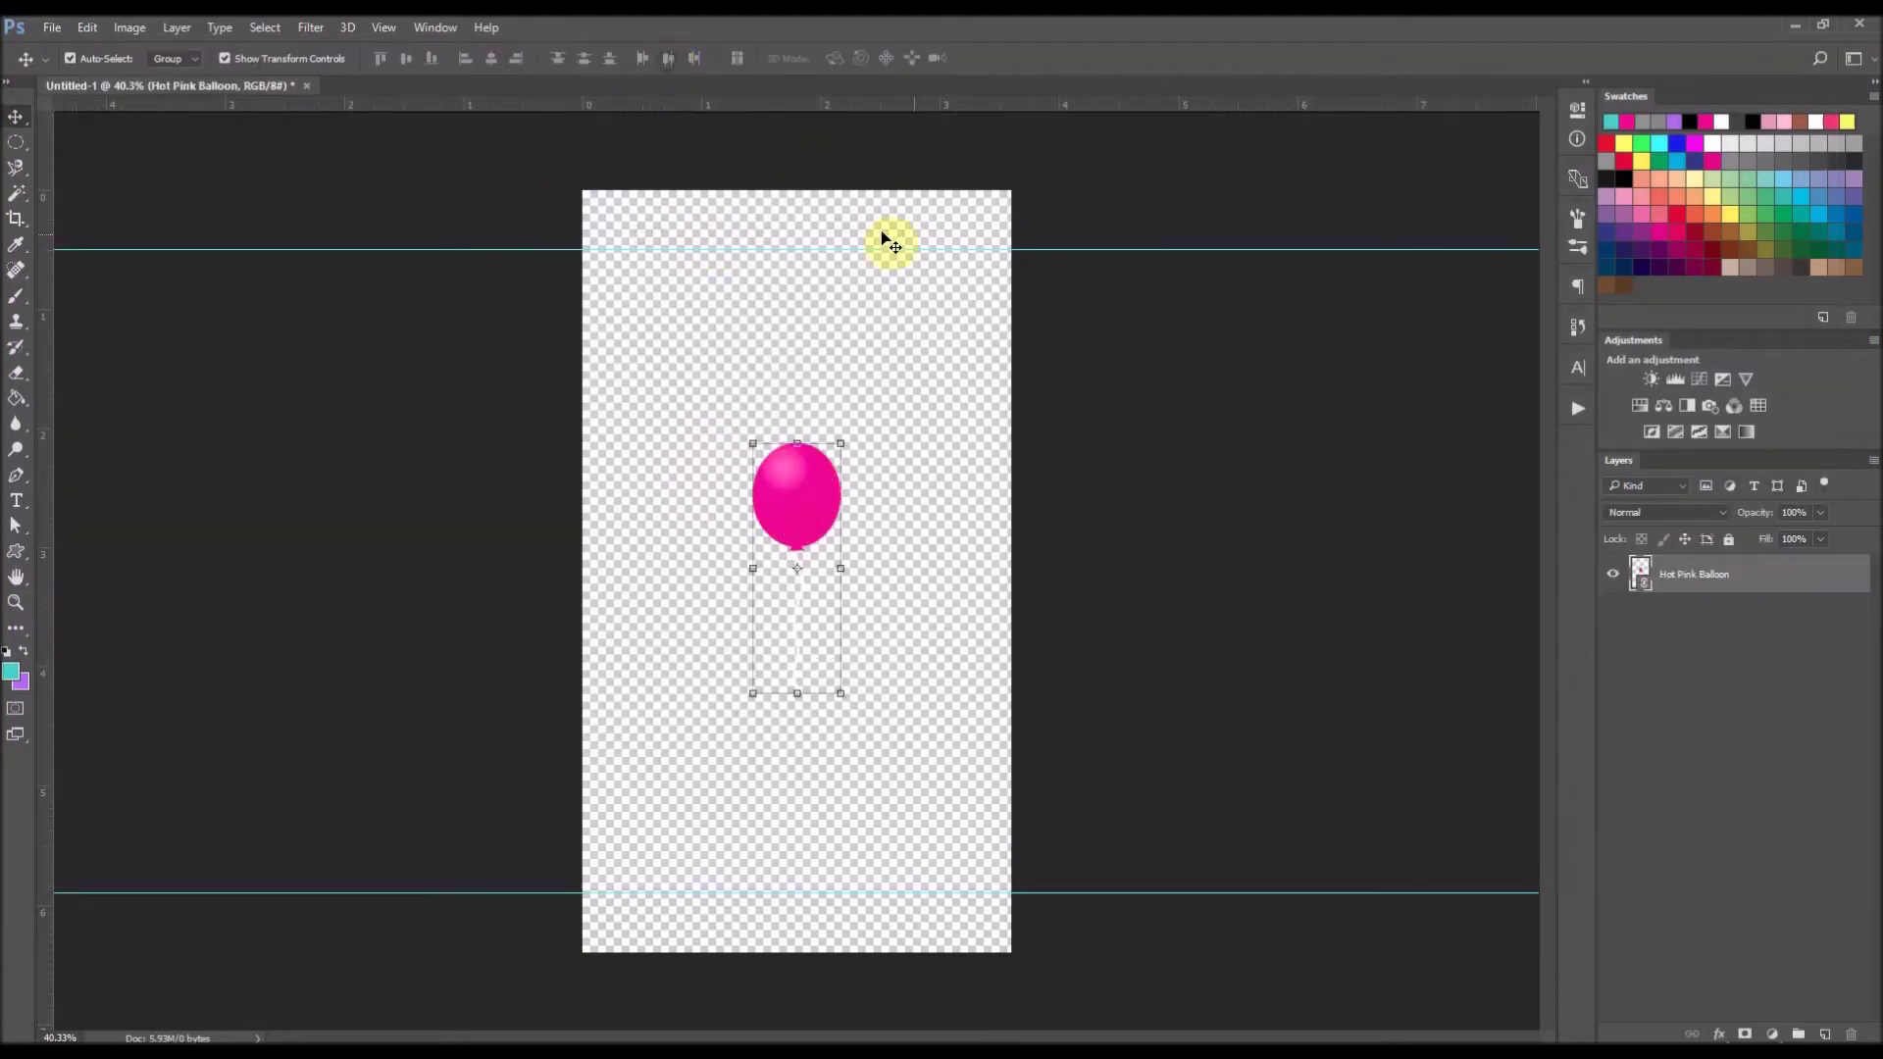
- Place Purple Balloon.png and Turquoise Balloon.psd as linked files at their default size and position
{"action": "left_click", "coordinate": [52, 28]}
{"action": "left_click", "coordinate": [103, 412]}
{"action": "double_click", "coordinate": [645, 203]}
{"action": "left_click", "coordinate": [668, 62]}
{"action": "left_click", "coordinate": [53, 29]}
{"action": "left_click", "coordinate": [78, 410]}
{"action": "double_click", "coordinate": [765, 243]}
{"action": "left_click", "coordinate": [666, 62]}
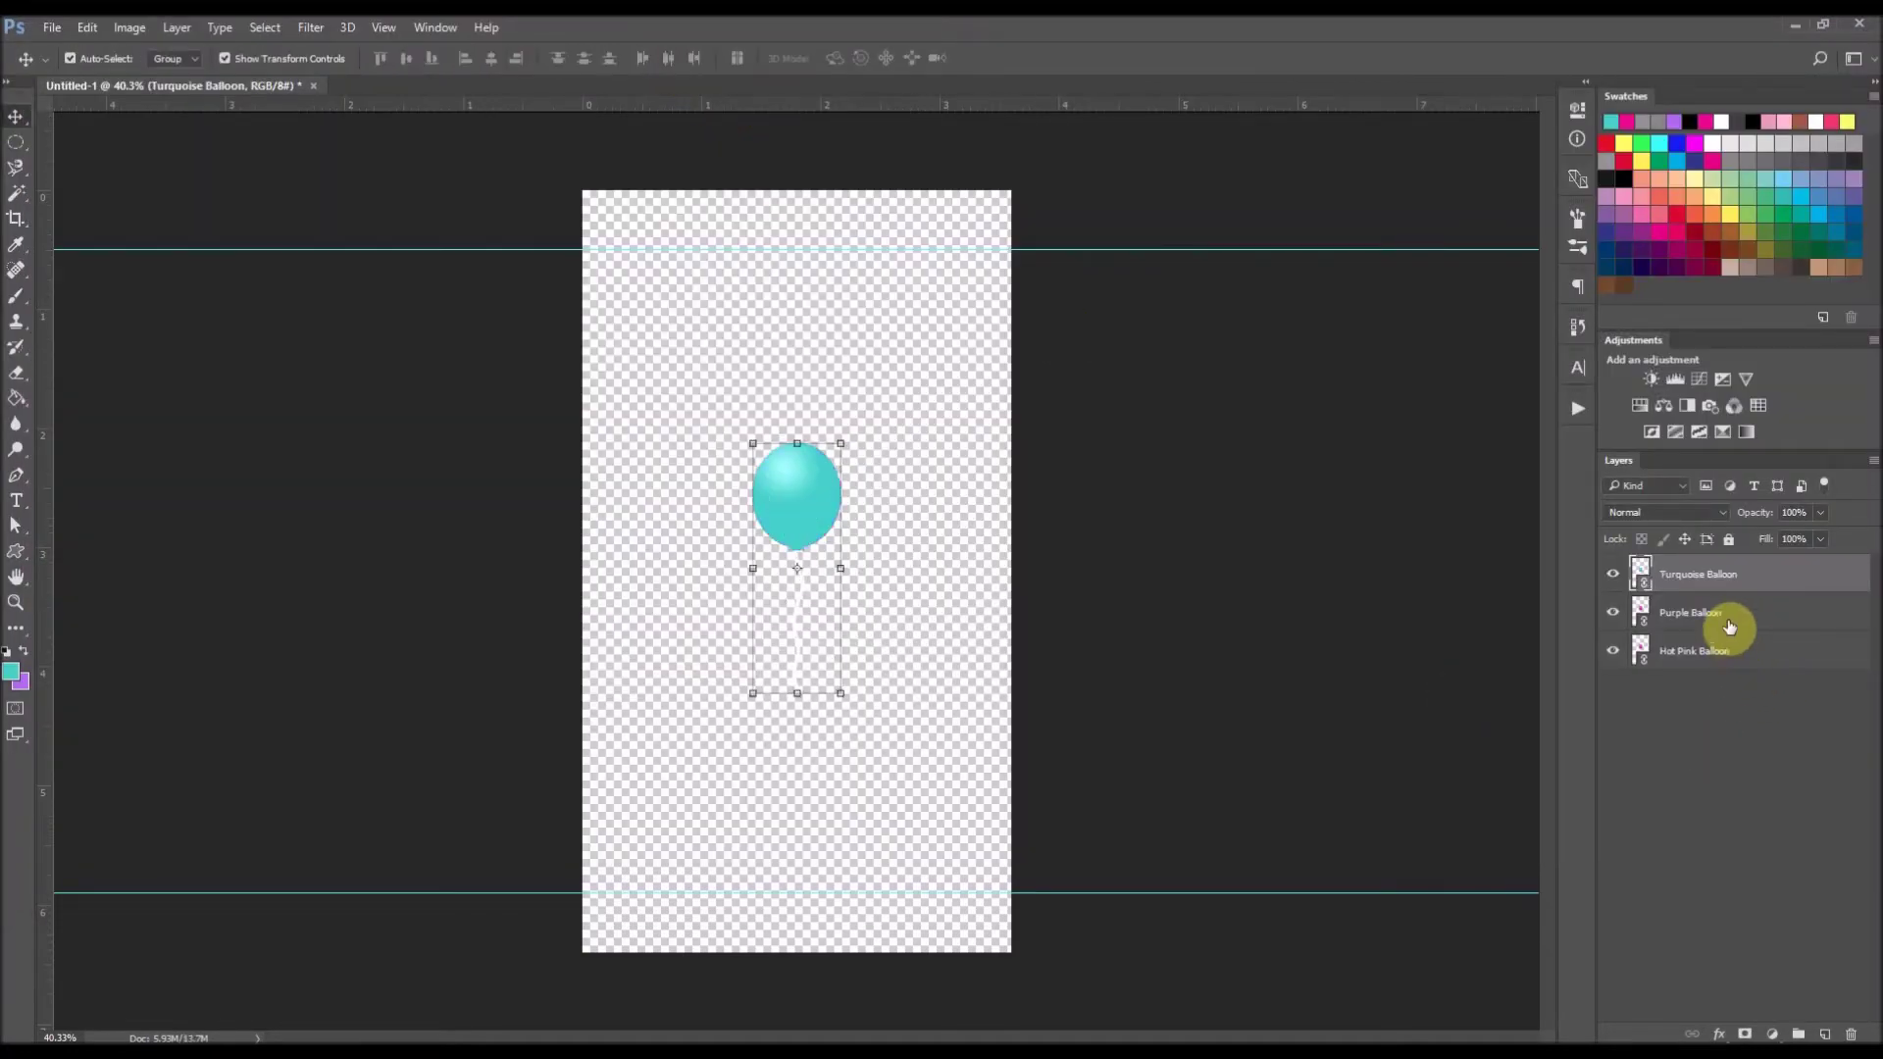
- Scale down all three balloon layers together and move them to the canvas's lower-left area, with the strings ending at the lower guide
{"action": "scroll", "coordinate": [937, 574], "scroll_direction": "up", "scroll_amount": 2}
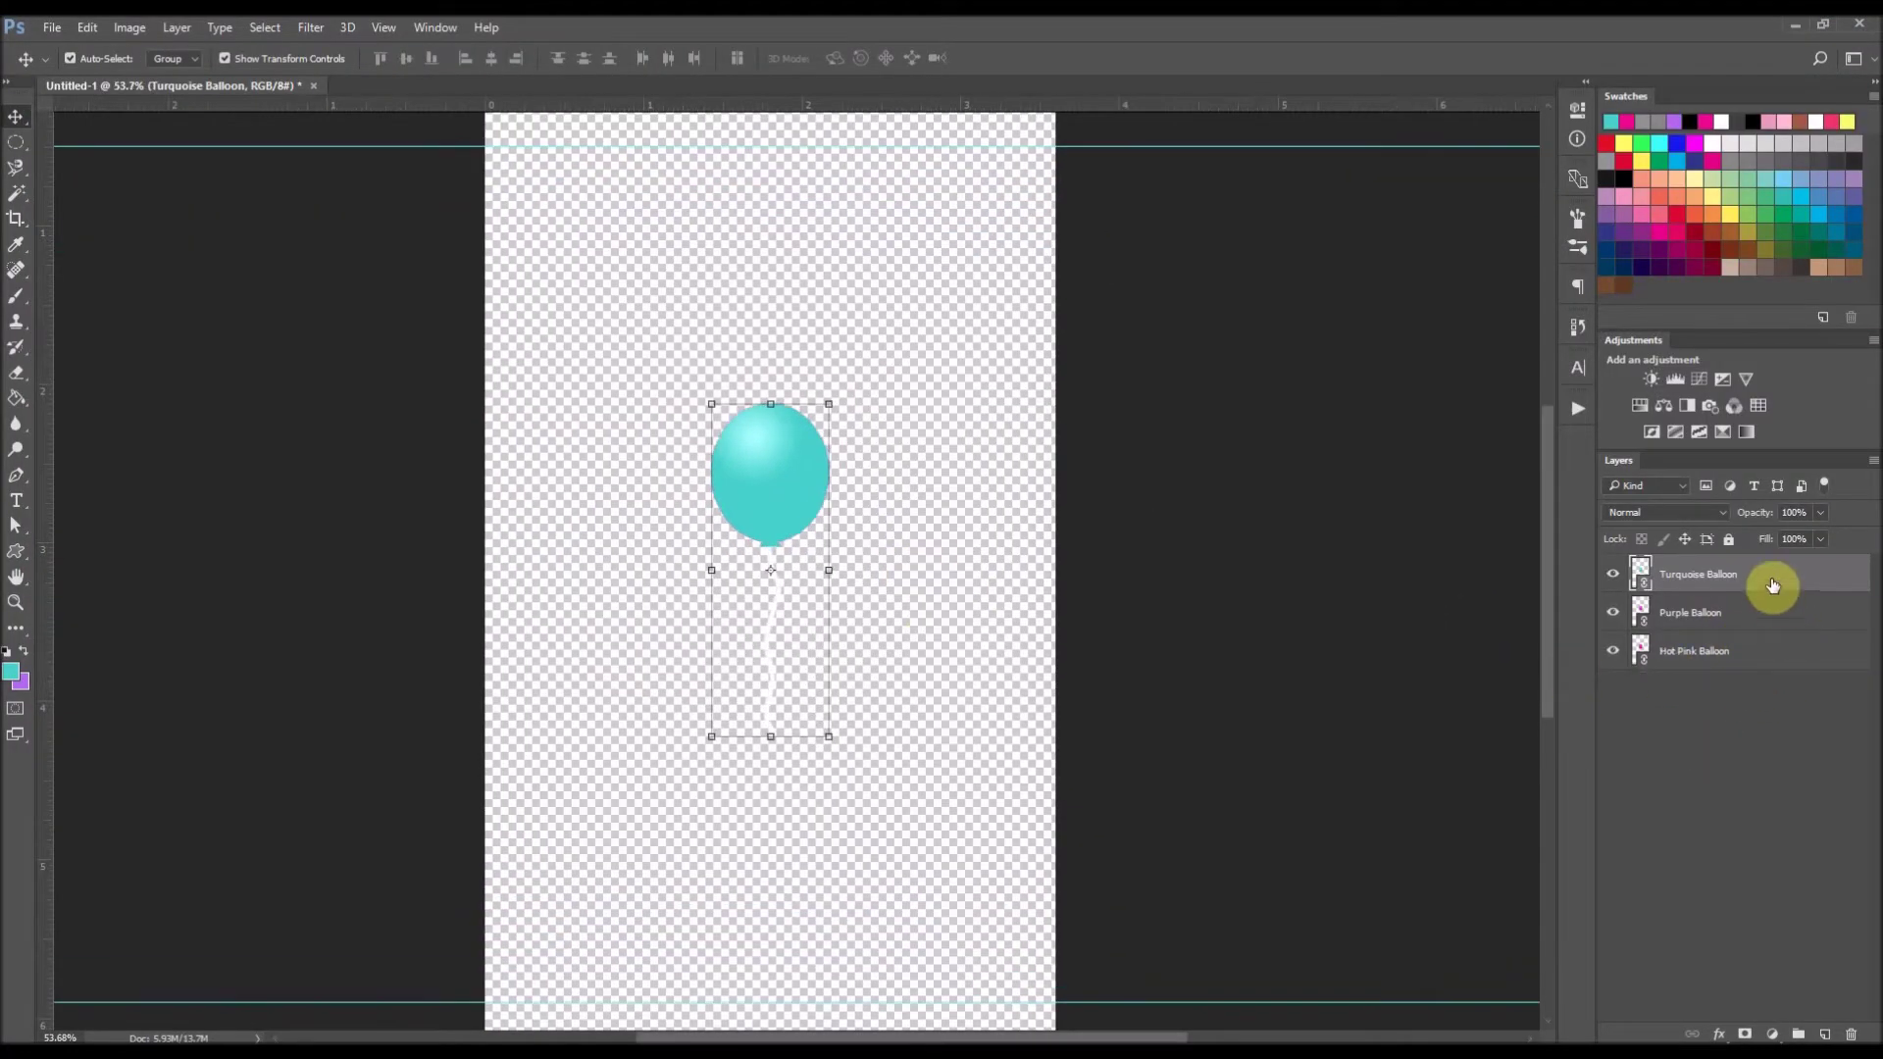
{"action": "left_click", "coordinate": [1731, 651], "text": "shift"}
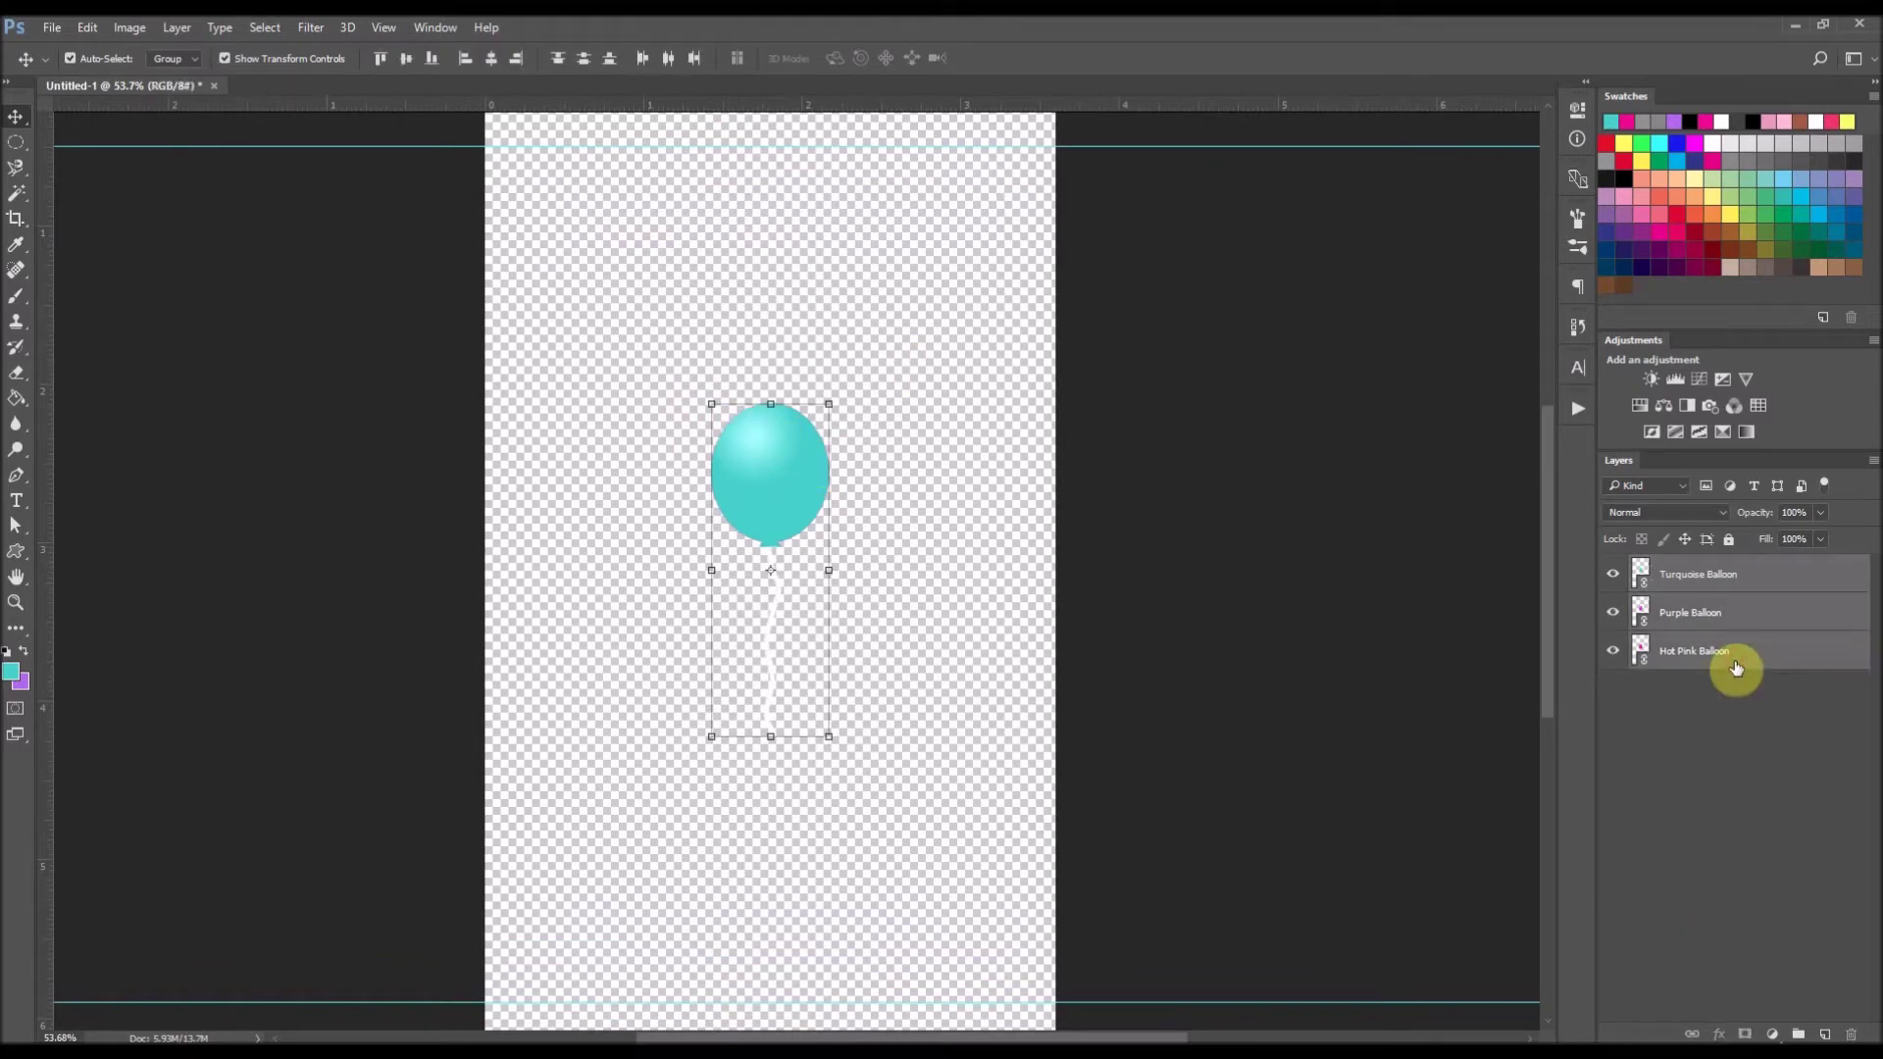
{"action": "left_click_drag", "start_coordinate": [829, 403], "coordinate": [755, 504]}
{"action": "left_click_drag", "start_coordinate": [761, 592], "coordinate": [622, 817]}
{"action": "left_click", "coordinate": [866, 58]}
{"action": "scroll", "coordinate": [980, 530], "scroll_direction": "down", "scroll_amount": 2}
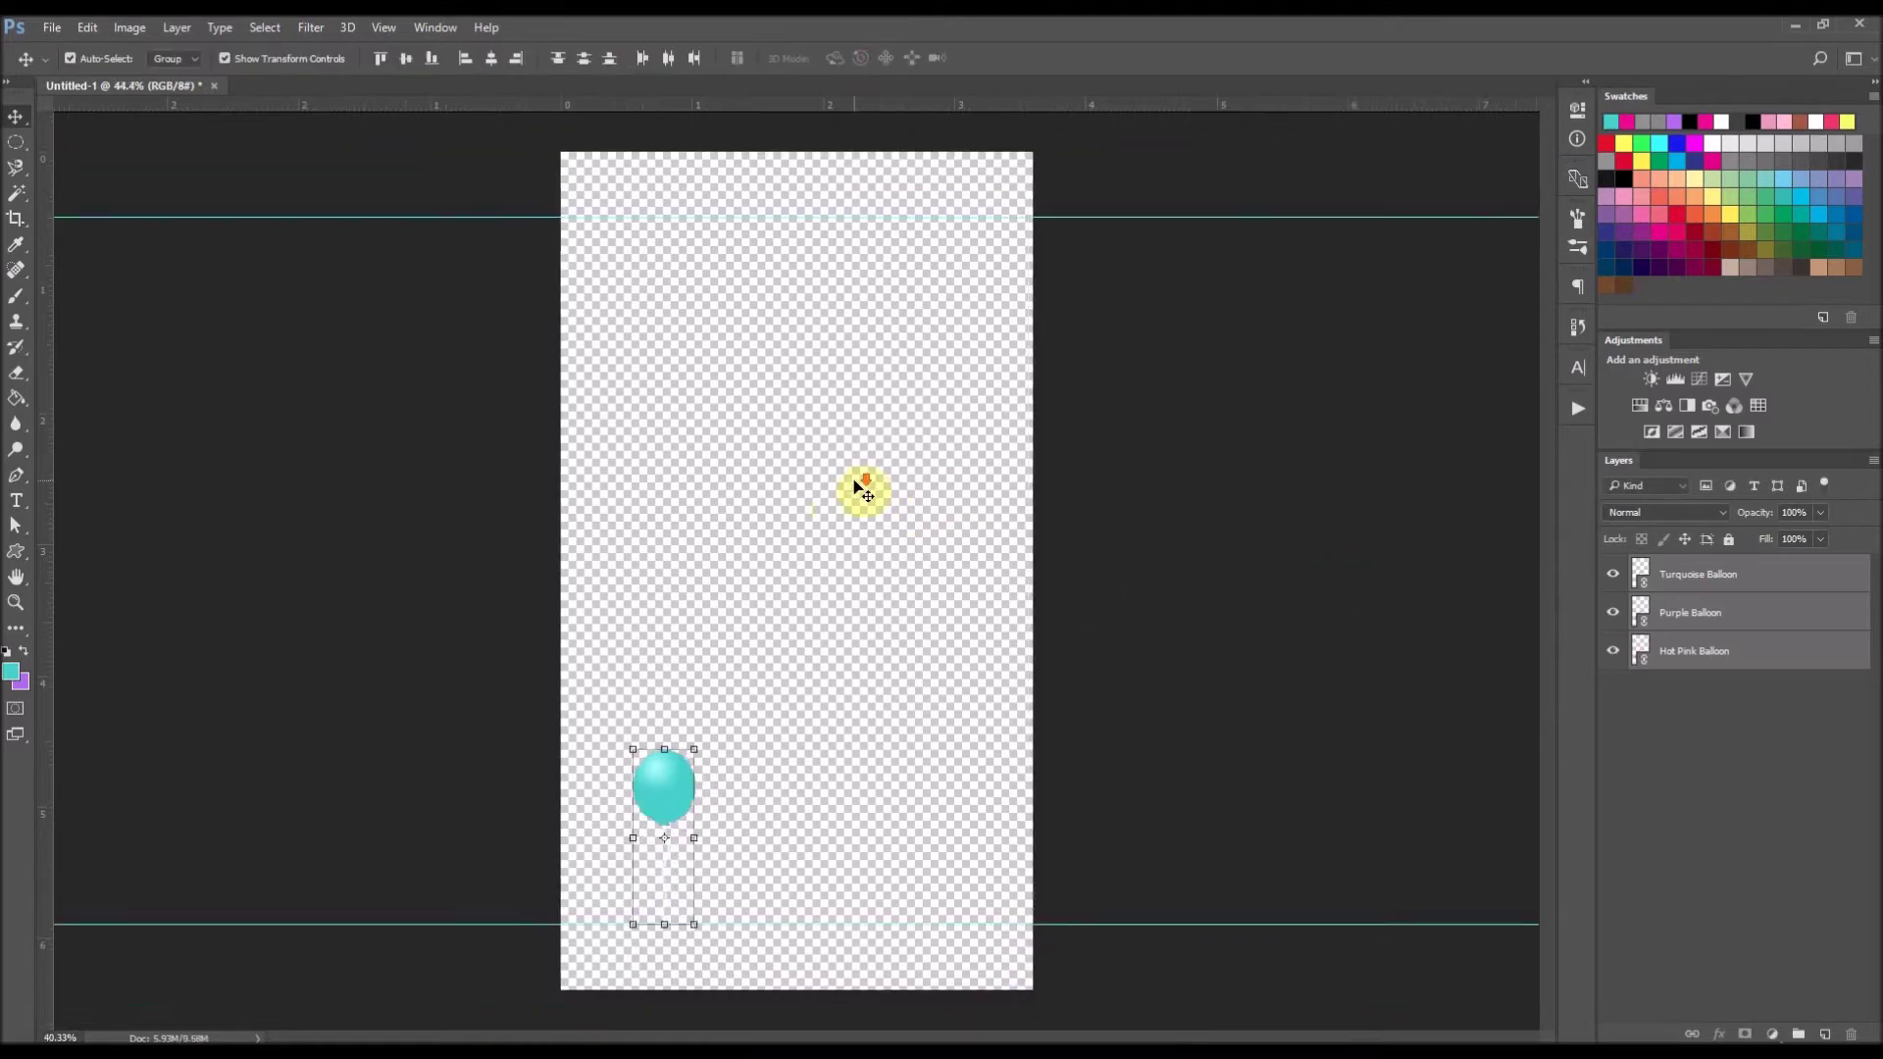
{"action": "left_click", "coordinate": [836, 633]}
- Add a new layer below the three balloon layers and name it Background
{"action": "scroll", "coordinate": [981, 706], "scroll_direction": "up", "scroll_amount": 2}
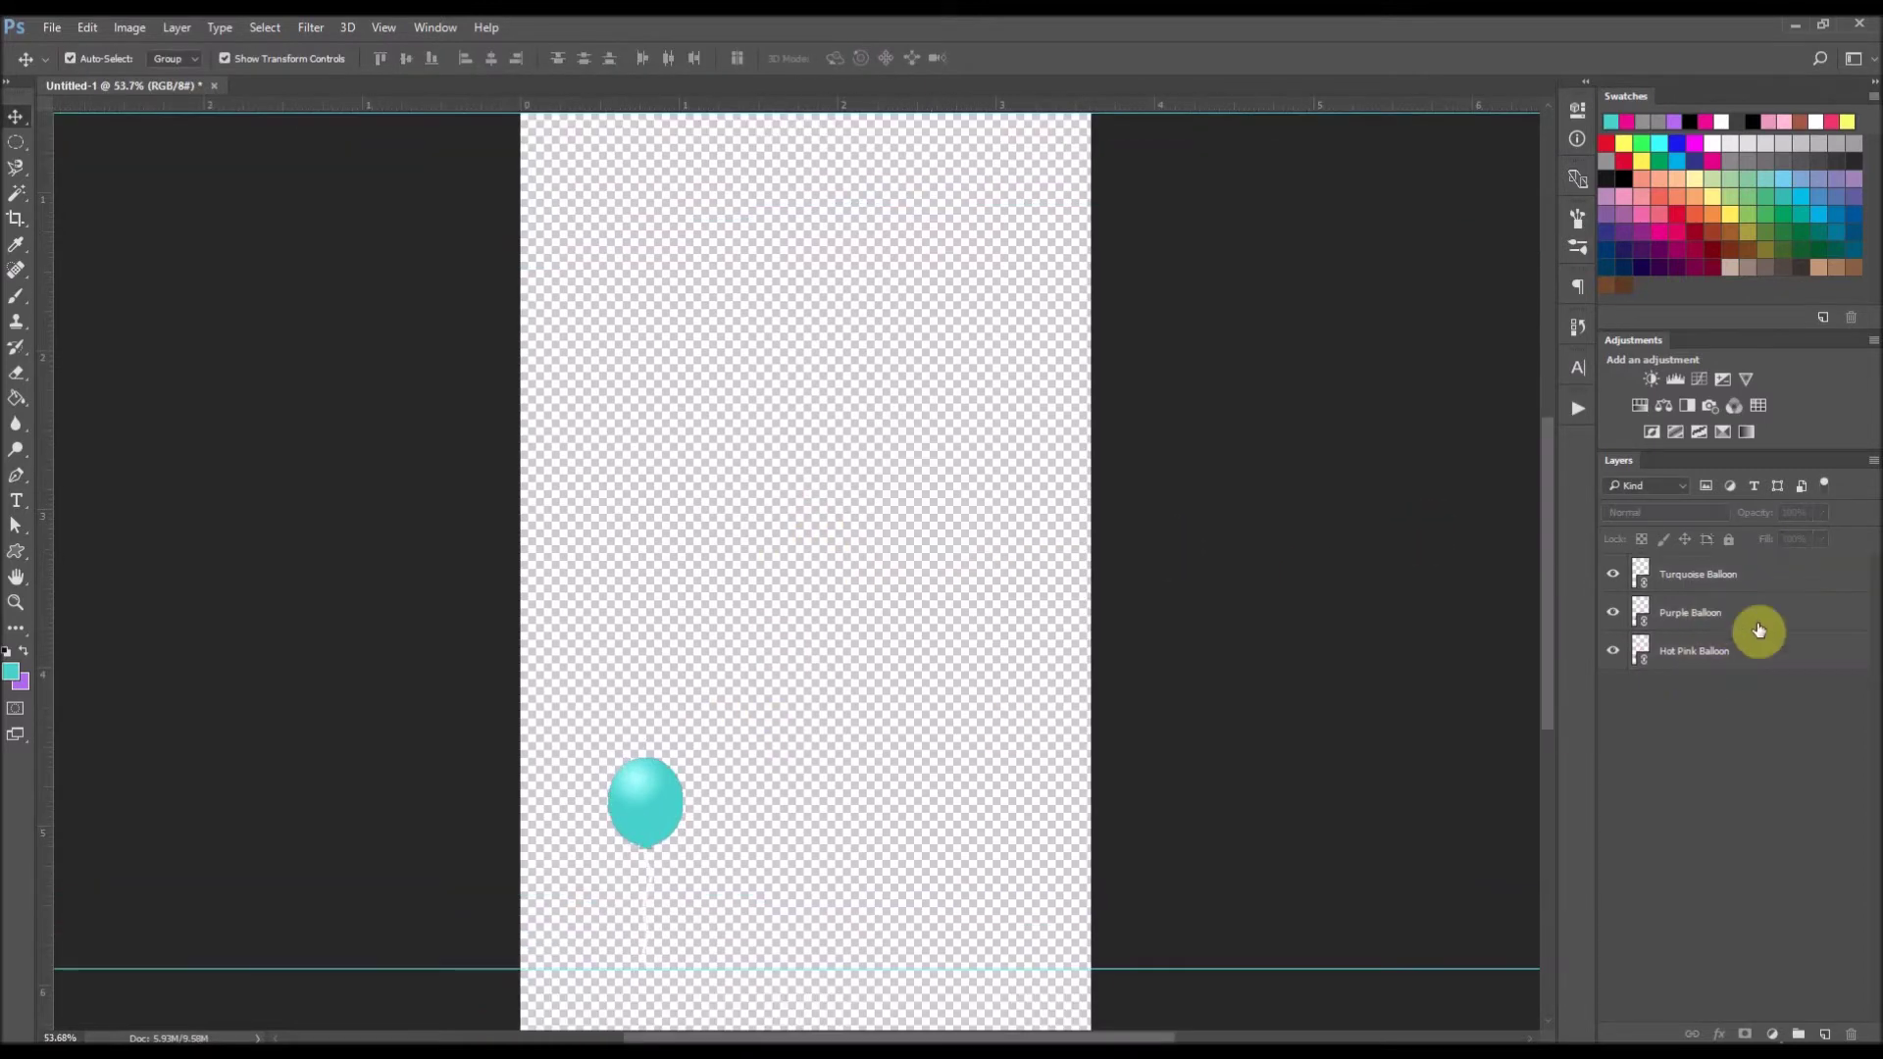
{"action": "left_click", "coordinate": [1790, 581]}
{"action": "left_click", "coordinate": [1826, 1034]}
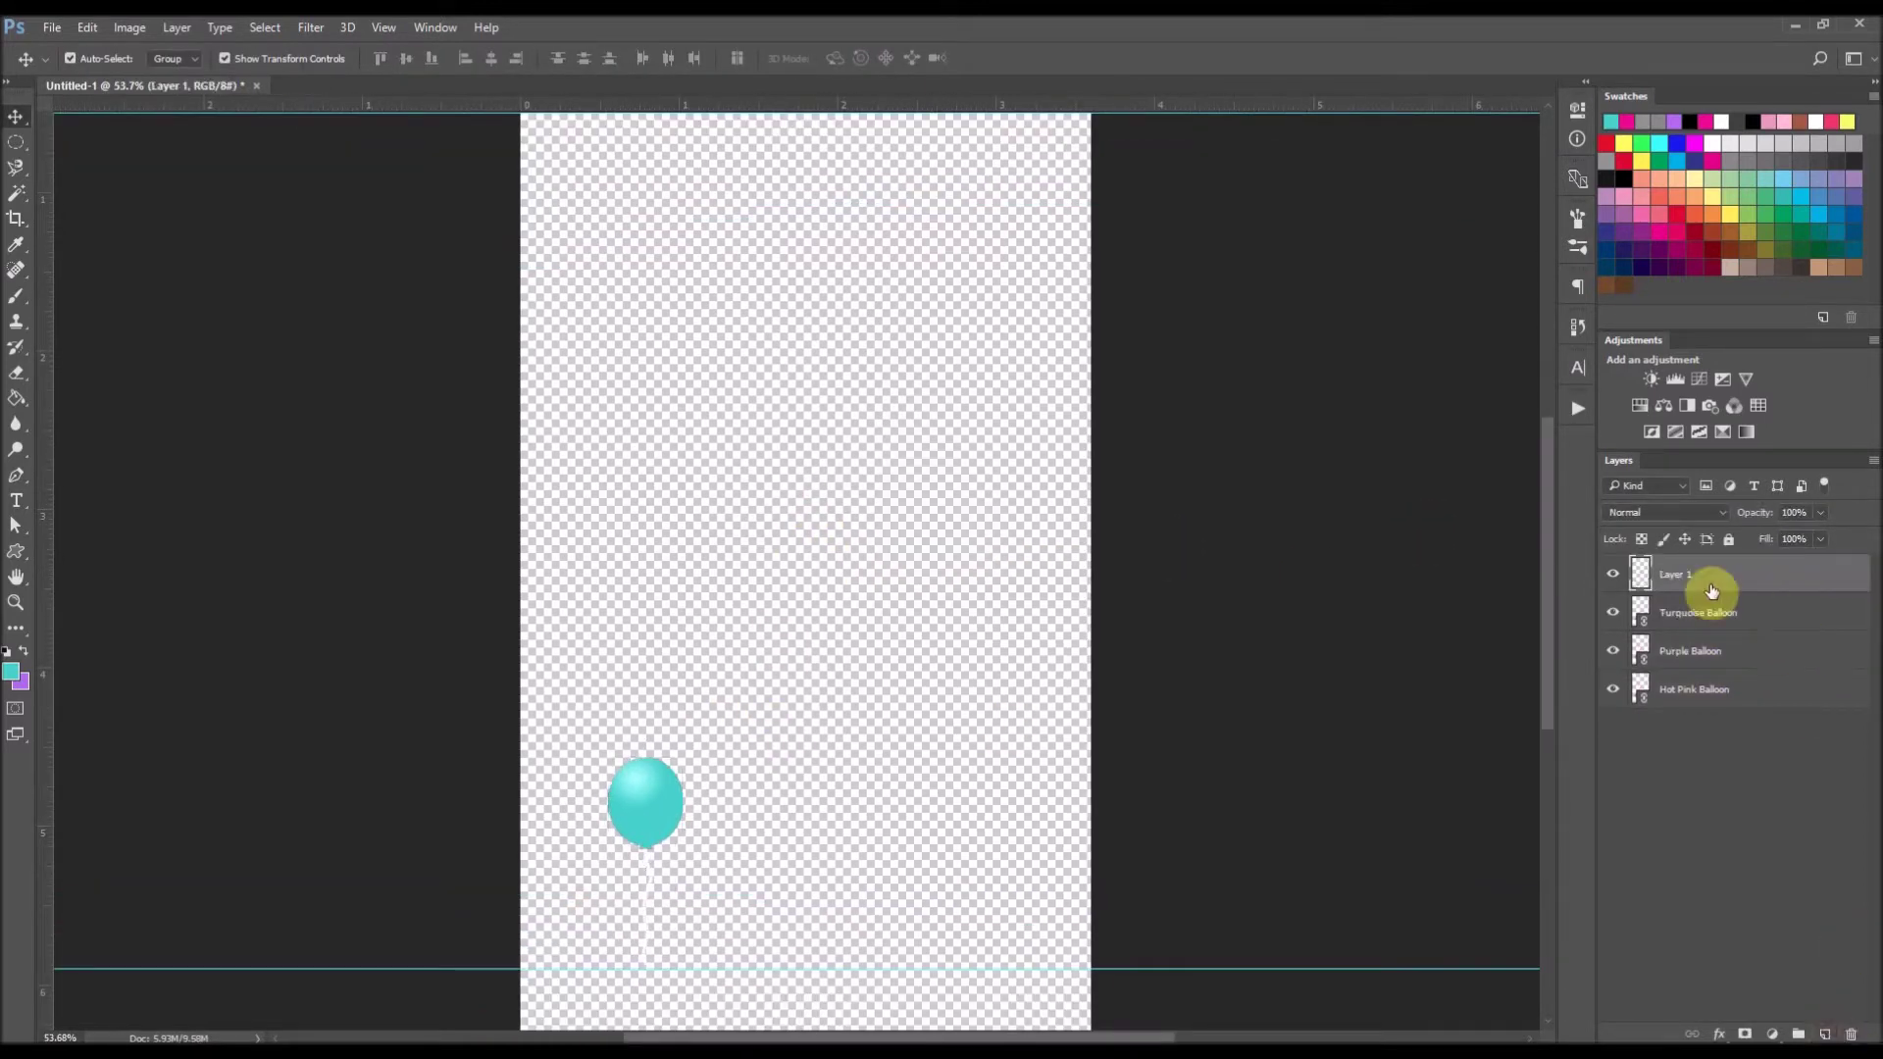
{"action": "left_click_drag", "start_coordinate": [1681, 588], "coordinate": [1726, 727]}
{"action": "double_click", "coordinate": [1678, 691]}
{"action": "type", "text": "Background"}
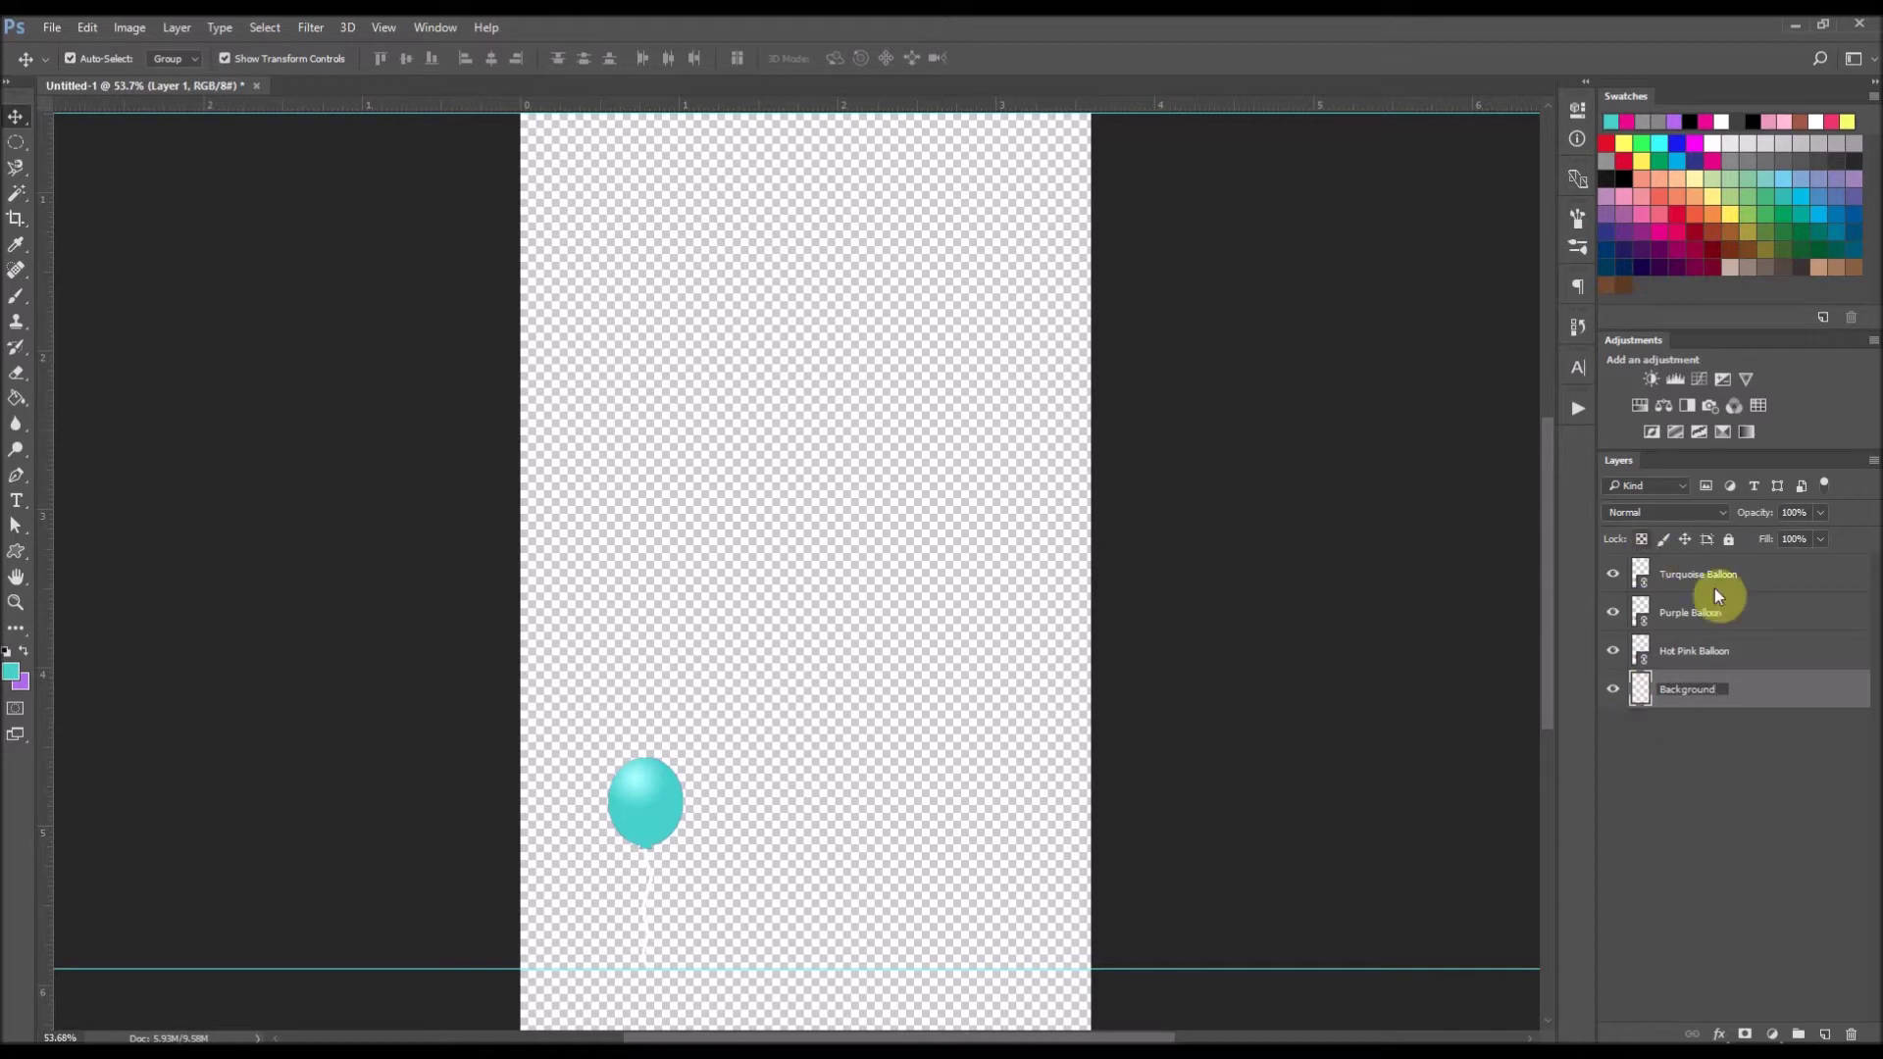
{"action": "left_click", "coordinate": [1799, 690]}
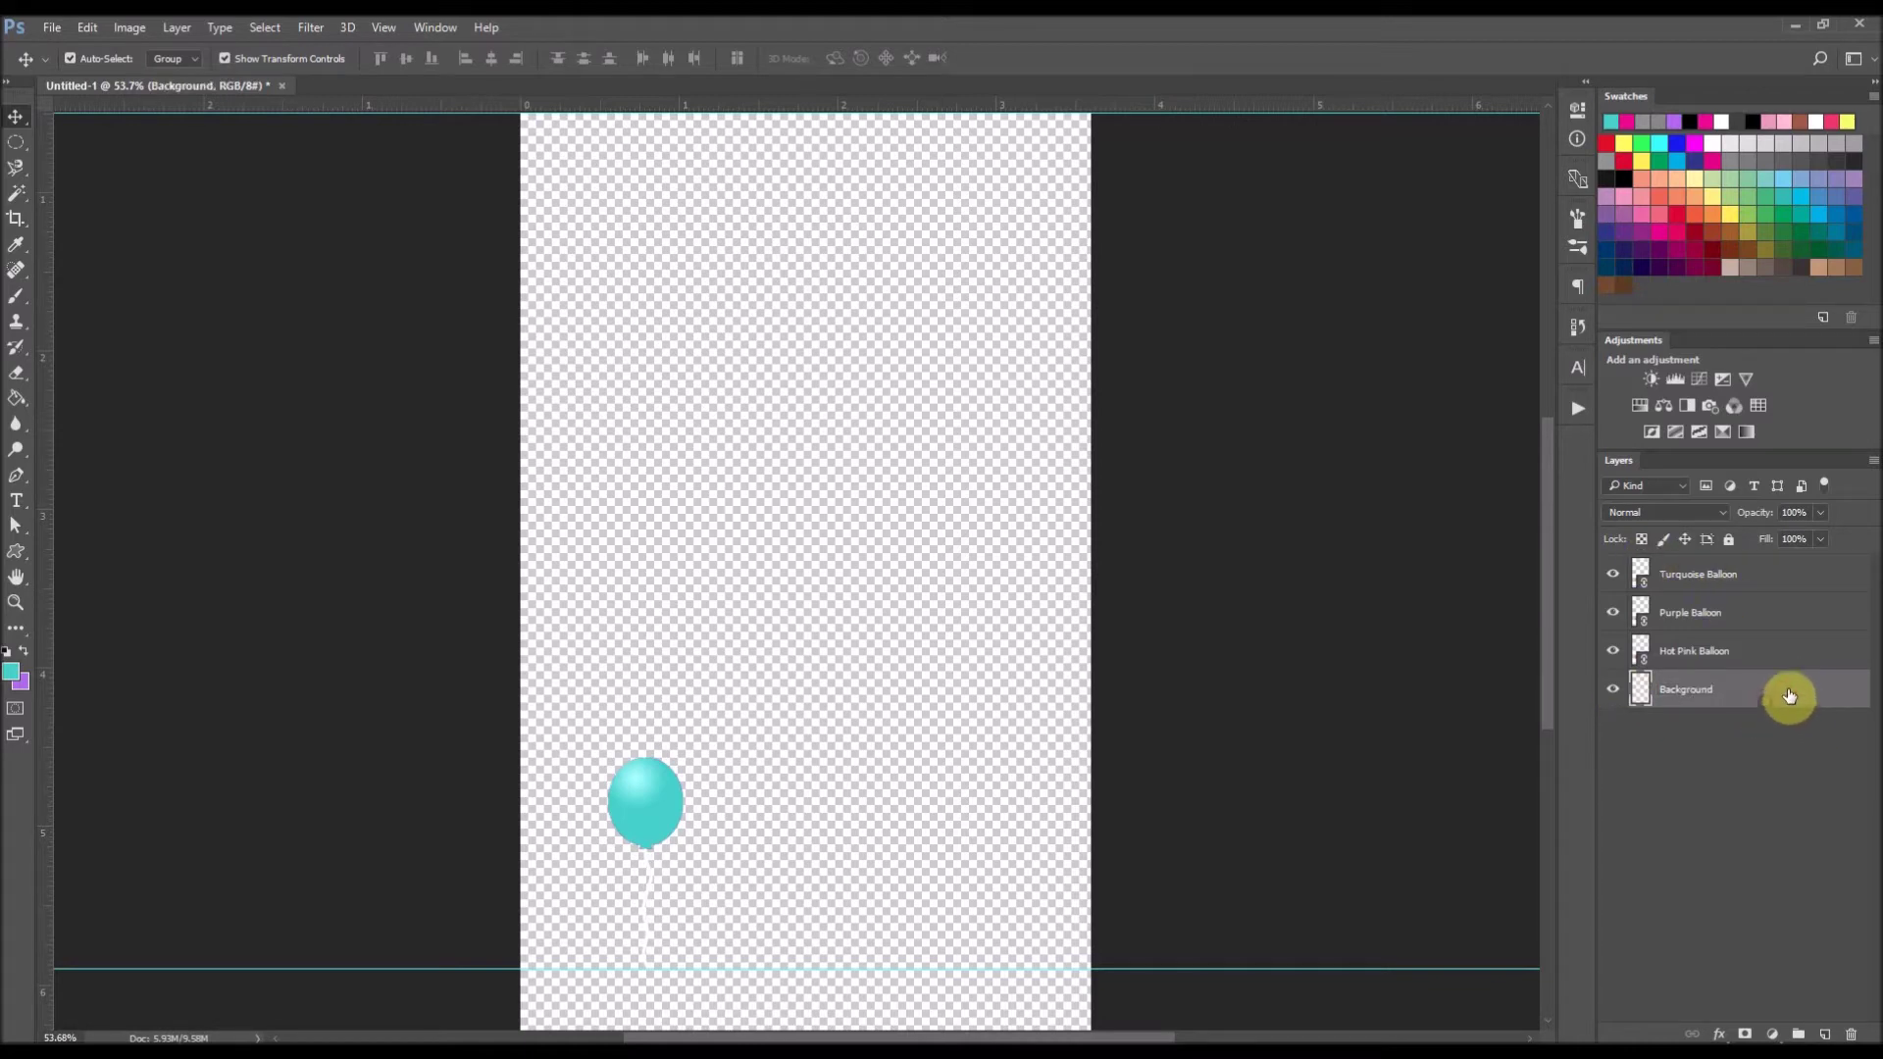
- Set the foreground color to light gray cacaca and fill the Background layer with it
{"action": "left_click", "coordinate": [12, 671]}
{"action": "left_click", "coordinate": [673, 355]}
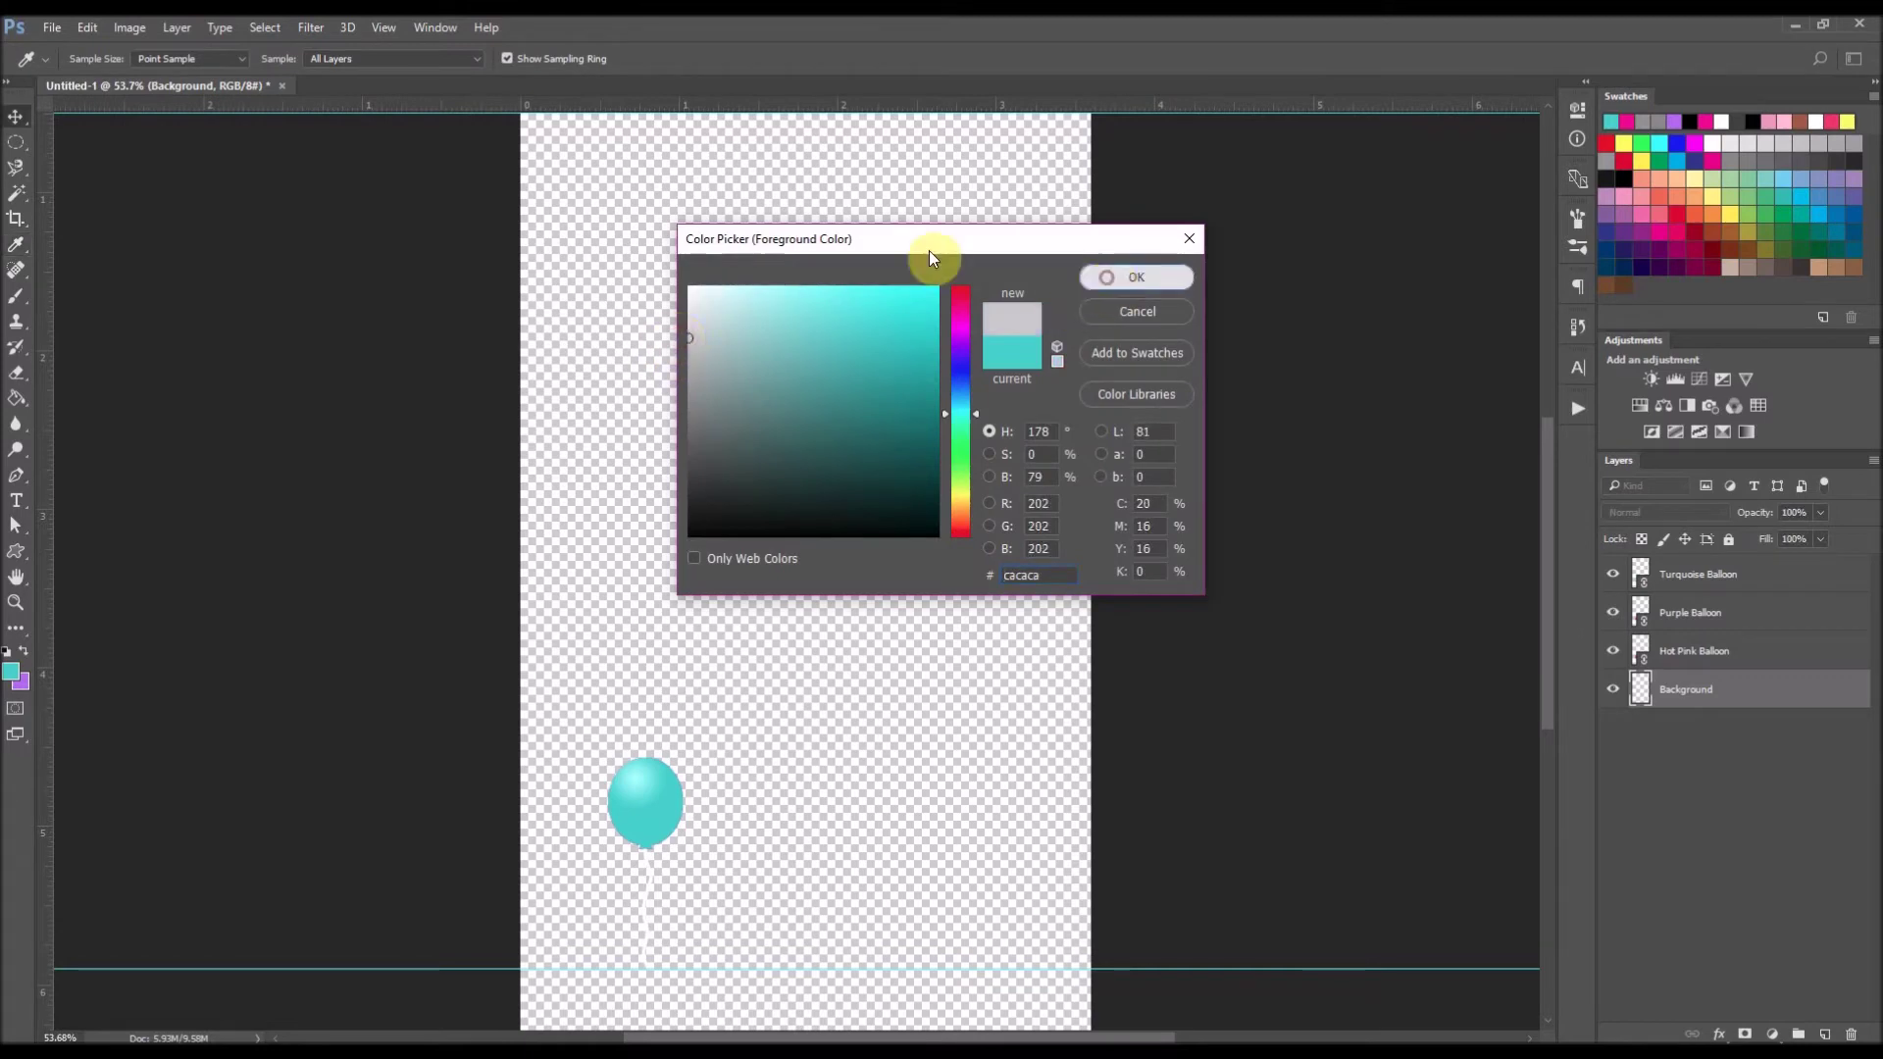
{"action": "left_click", "coordinate": [1136, 276]}
{"action": "left_click", "coordinate": [16, 397]}
{"action": "left_click", "coordinate": [785, 389]}
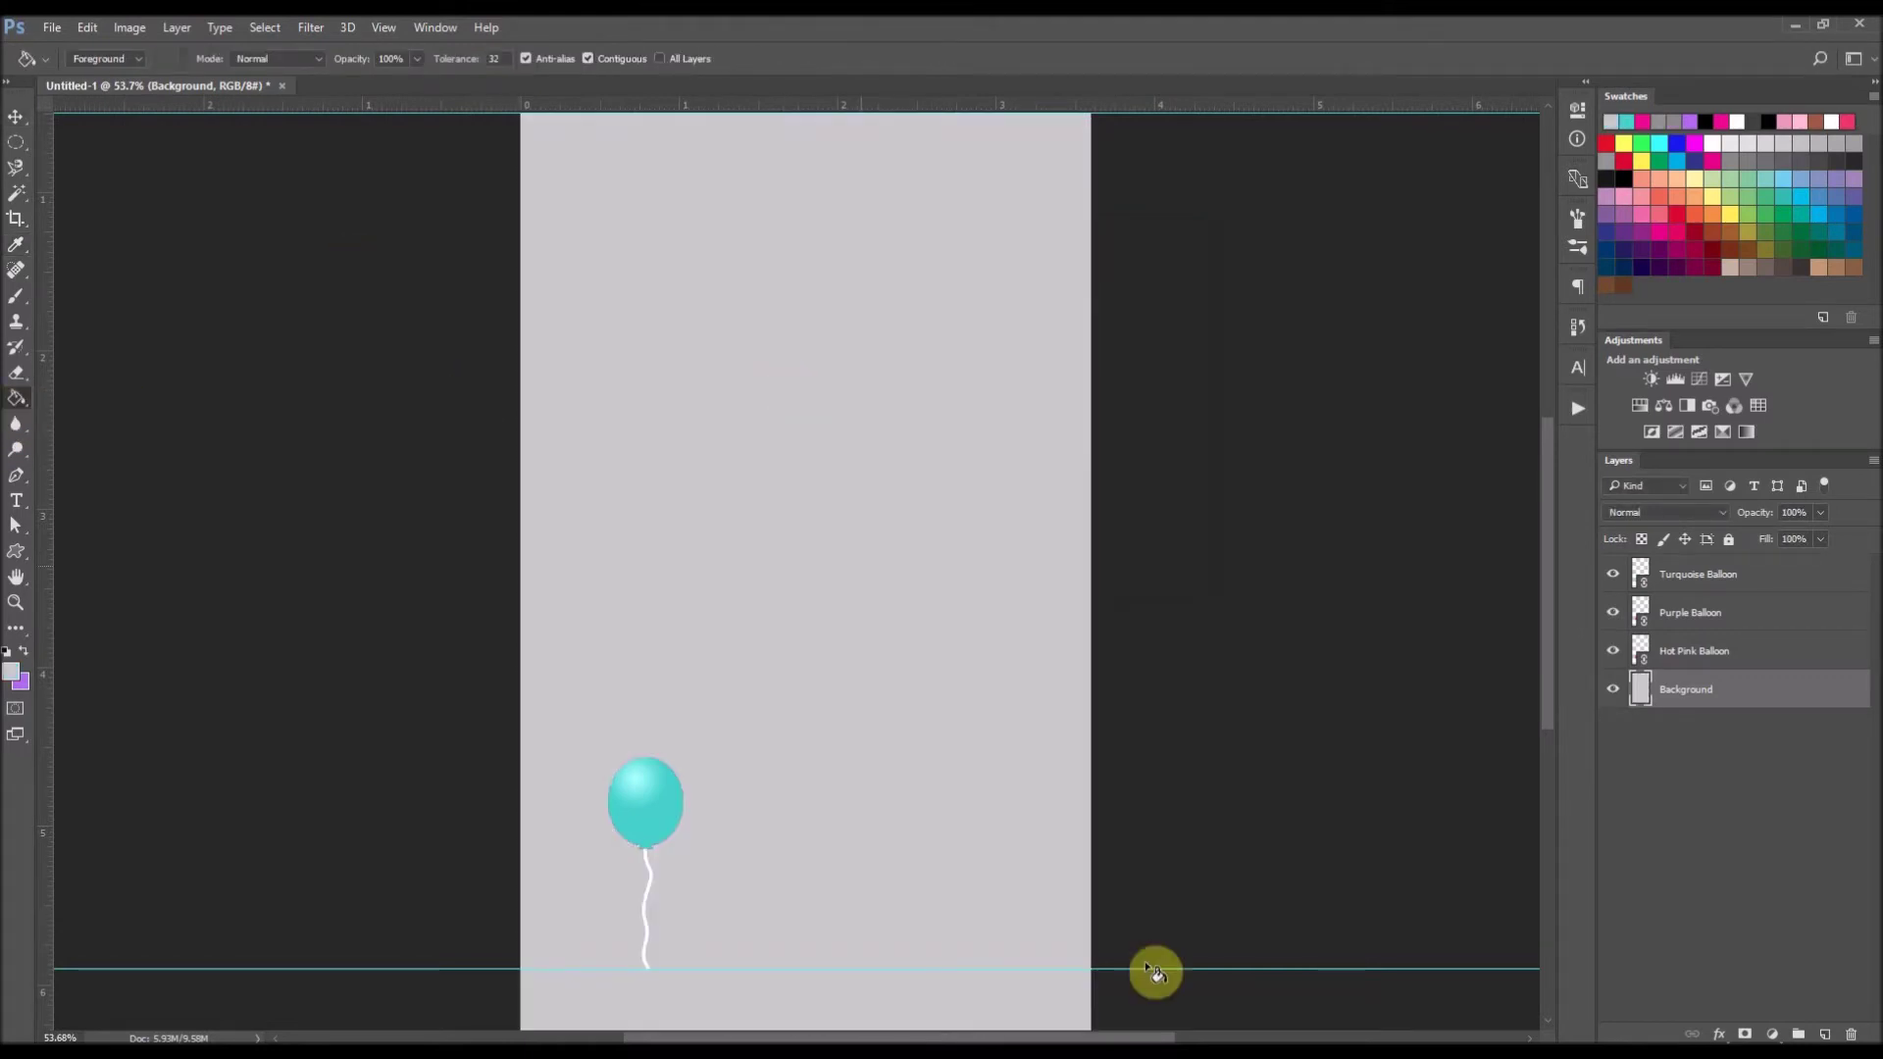
- Separate the stacked balloons by moving the turquoise one to the right and the hot pink one slightly to the left
{"action": "left_click_drag", "start_coordinate": [1546, 700], "coordinate": [1545, 720]}
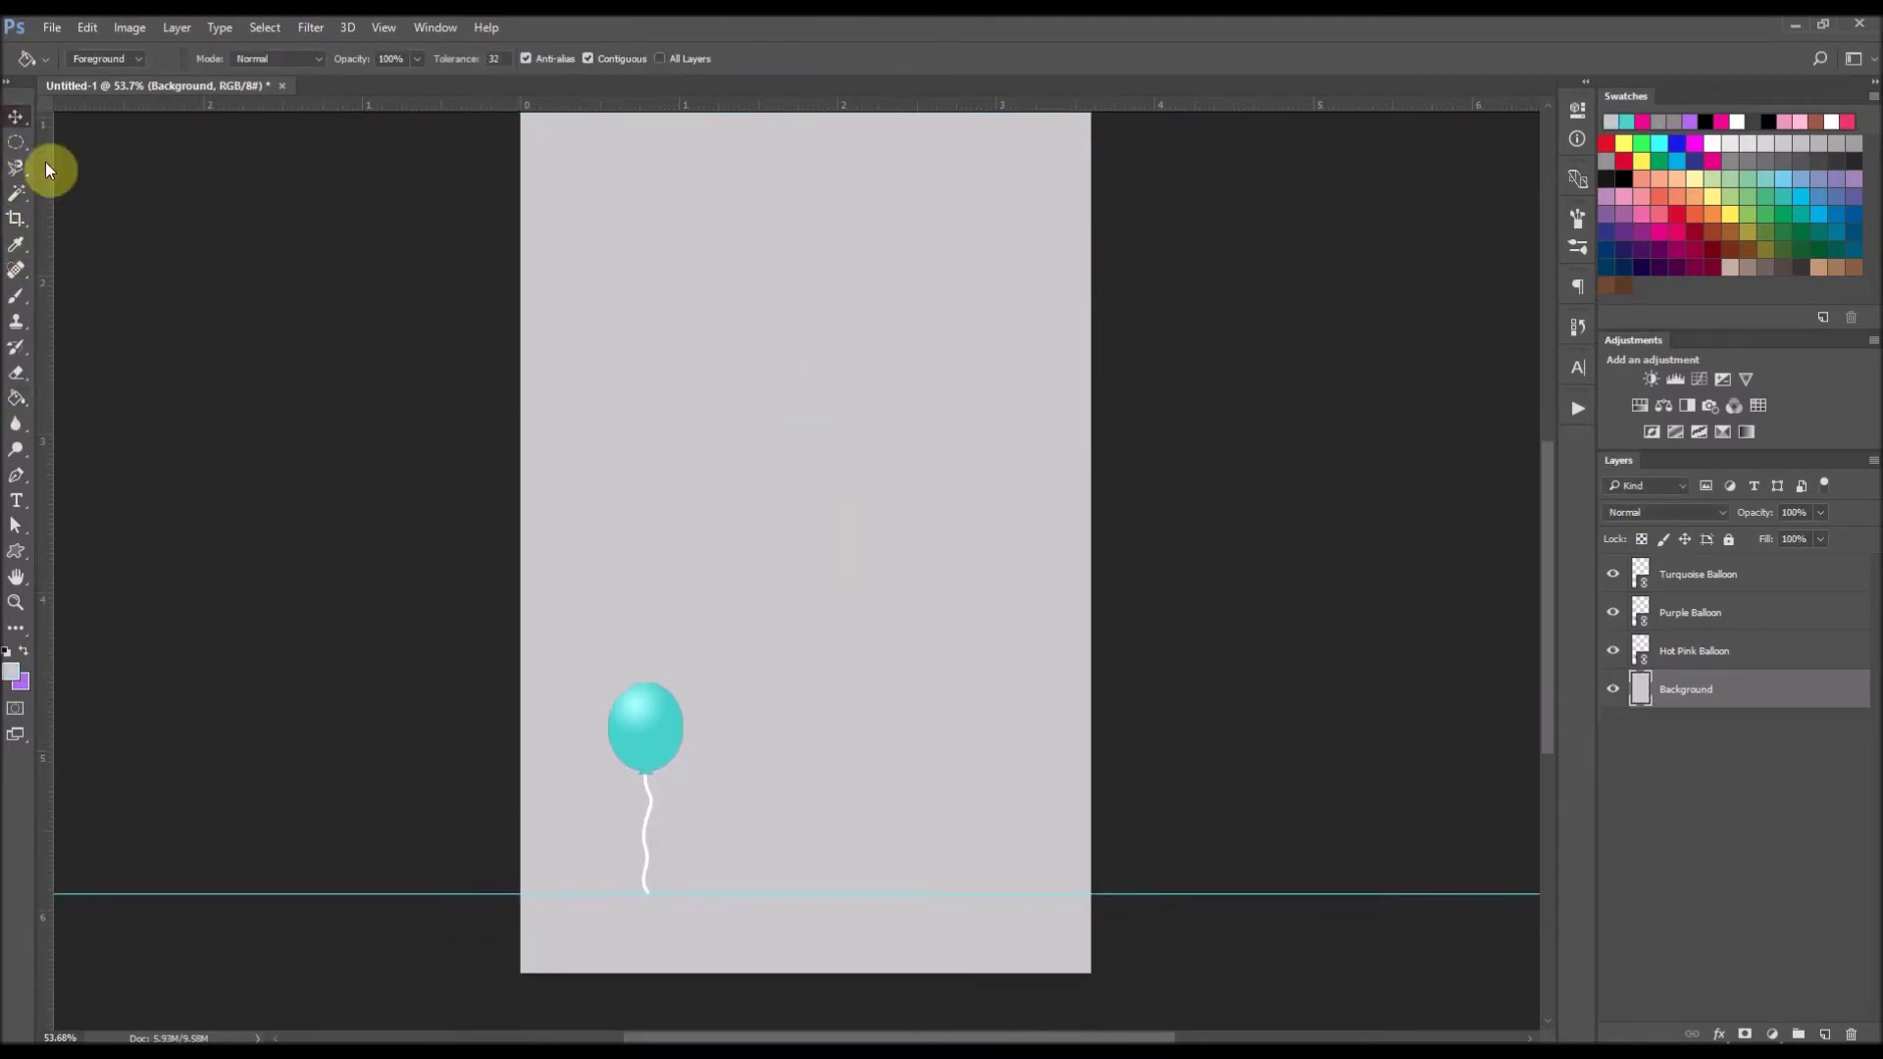
{"action": "key", "text": "v"}
{"action": "scroll", "coordinate": [470, 828], "scroll_direction": "up", "scroll_amount": 5}
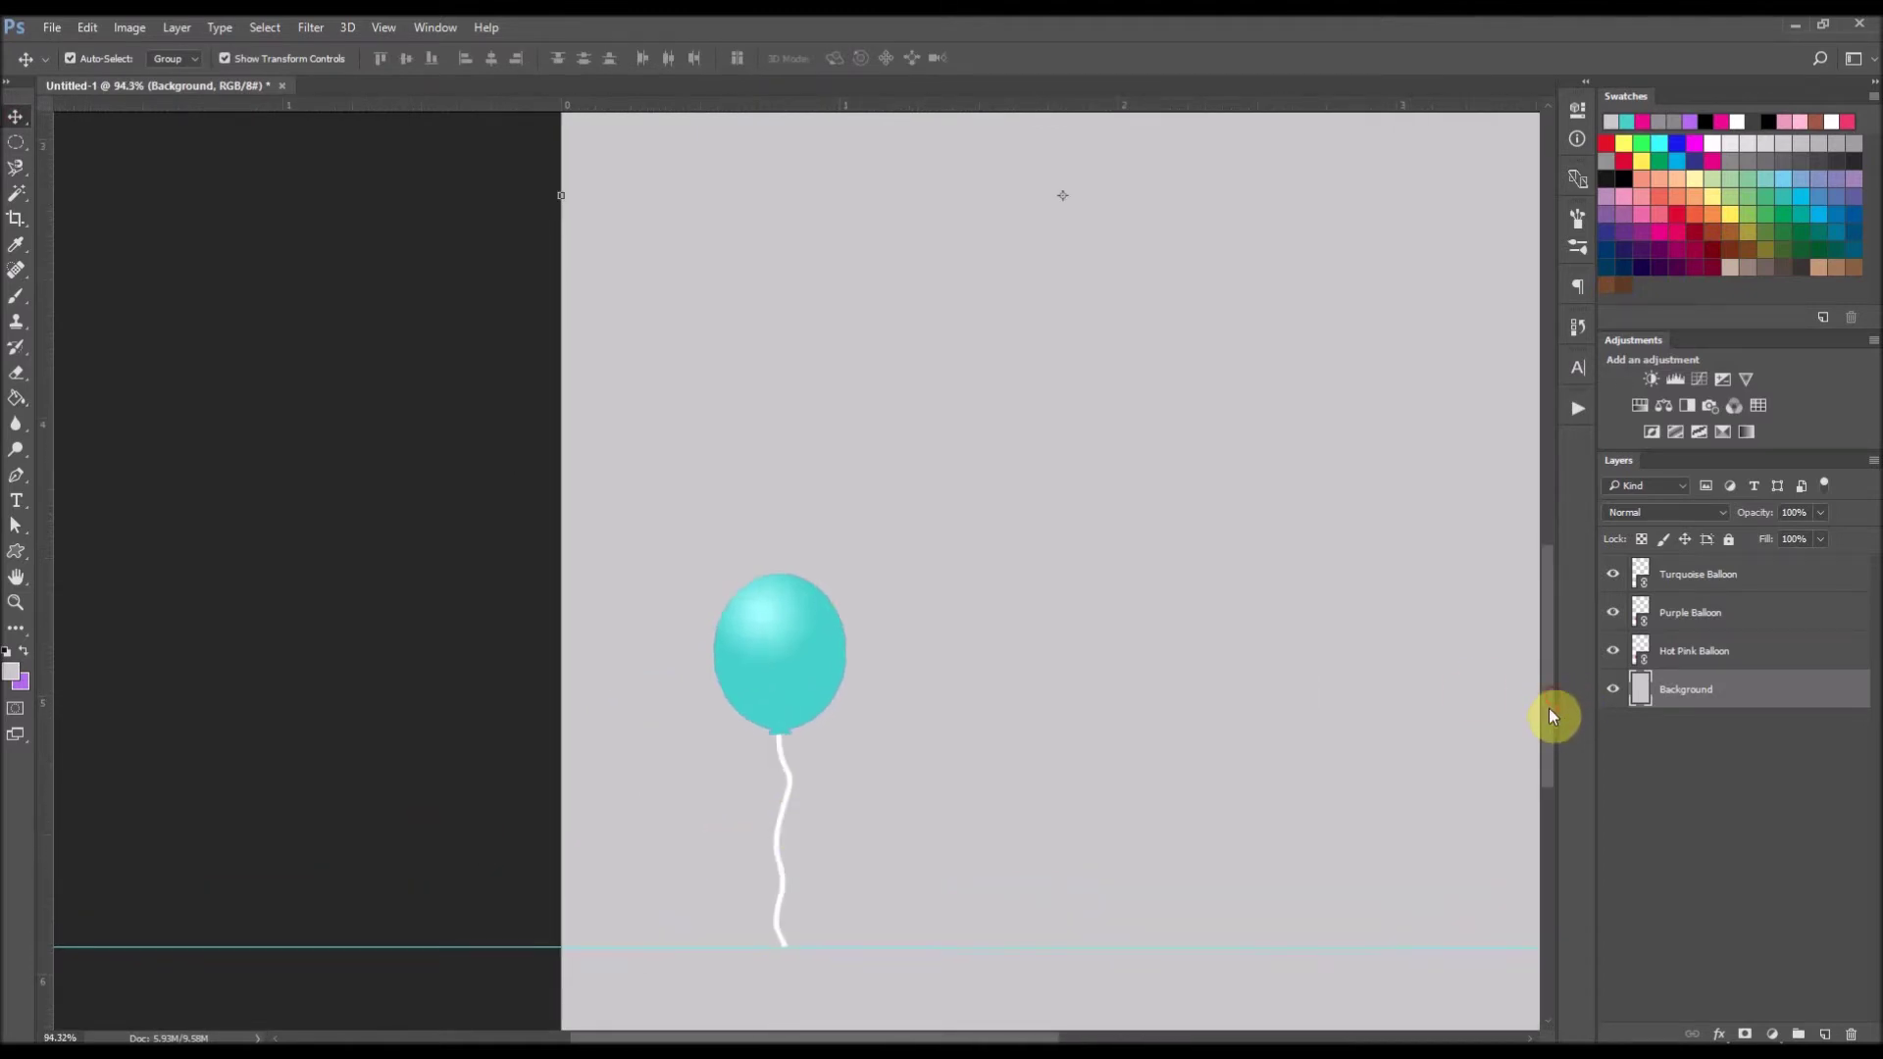
{"action": "left_click_drag", "start_coordinate": [1549, 708], "coordinate": [1549, 737]}
{"action": "left_click_drag", "start_coordinate": [785, 555], "coordinate": [843, 547]}
{"action": "left_click_drag", "start_coordinate": [755, 496], "coordinate": [735, 498]}
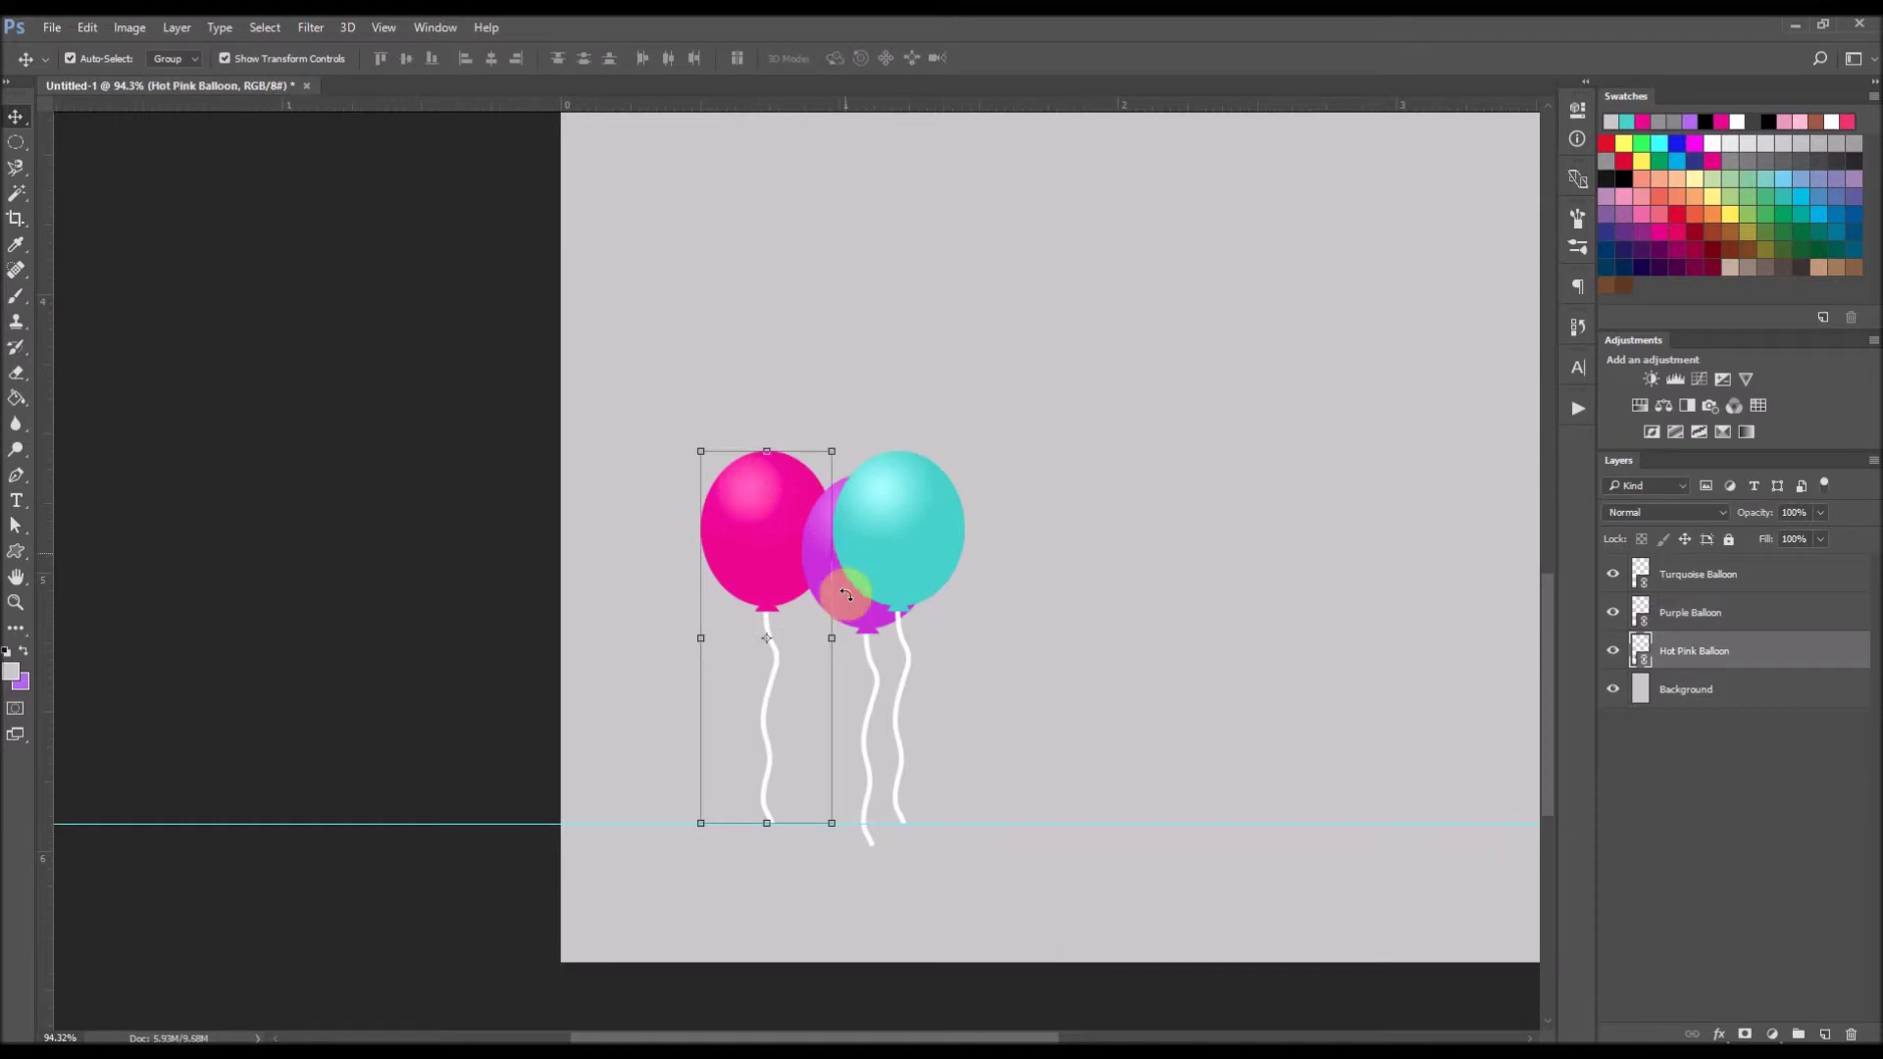
- Move the purple balloon left of the hot pink one and tilt it counterclockwise so their string ends meet
{"action": "left_click_drag", "start_coordinate": [869, 631], "coordinate": [704, 621]}
{"action": "left_click_drag", "start_coordinate": [784, 450], "coordinate": [685, 477]}
{"action": "mouse_move", "coordinate": [663, 506]}
{"action": "left_mouse_down"}
{"action": "mouse_move", "coordinate": [656, 539]}
{"action": "mouse_move", "coordinate": [662, 520]}
{"action": "left_mouse_up"}
{"action": "left_click", "coordinate": [666, 61]}
{"action": "left_click", "coordinate": [950, 550]}
{"action": "key", "text": "ctrl+t"}
{"action": "left_click_drag", "start_coordinate": [971, 439], "coordinate": [1006, 542]}
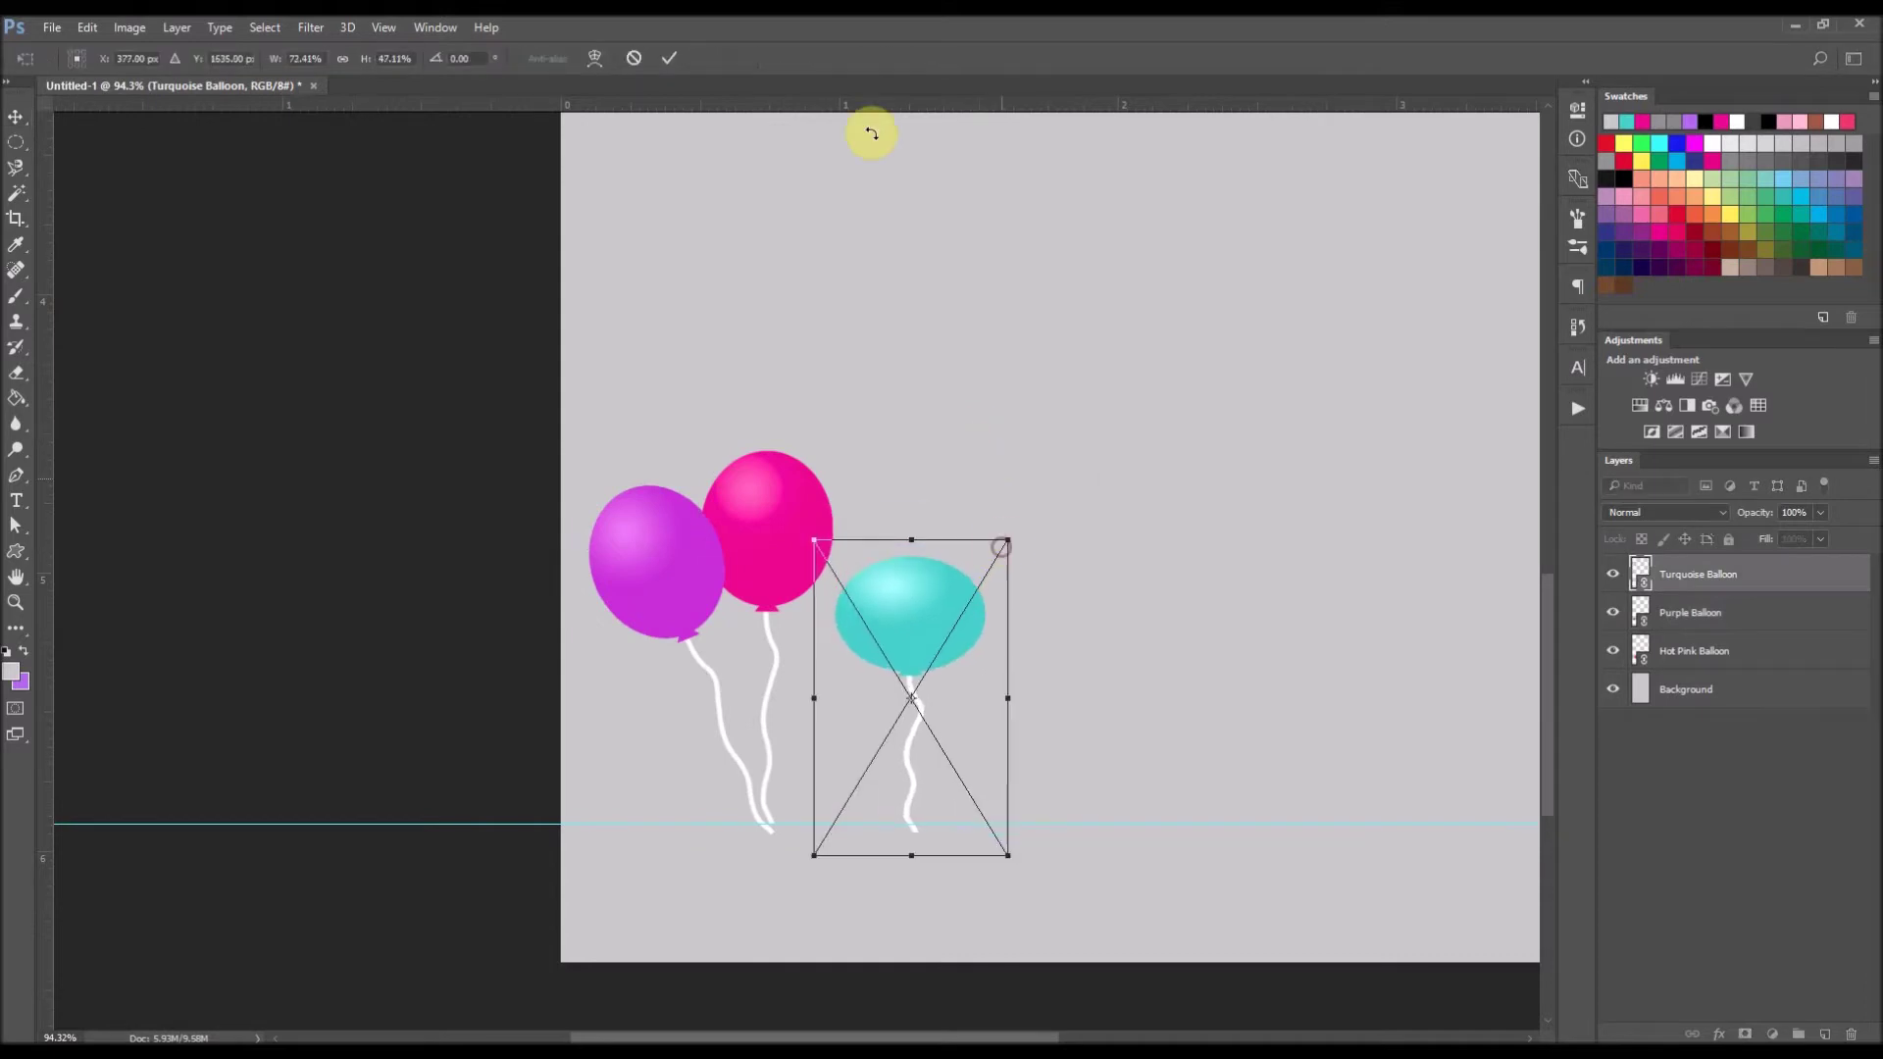
{"action": "left_click", "coordinate": [634, 57]}
- Tilt the turquoise balloon clockwise about 15 degrees and move it beside the hot pink one so the string ends meet
{"action": "left_click_drag", "start_coordinate": [981, 440], "coordinate": [1020, 432]}
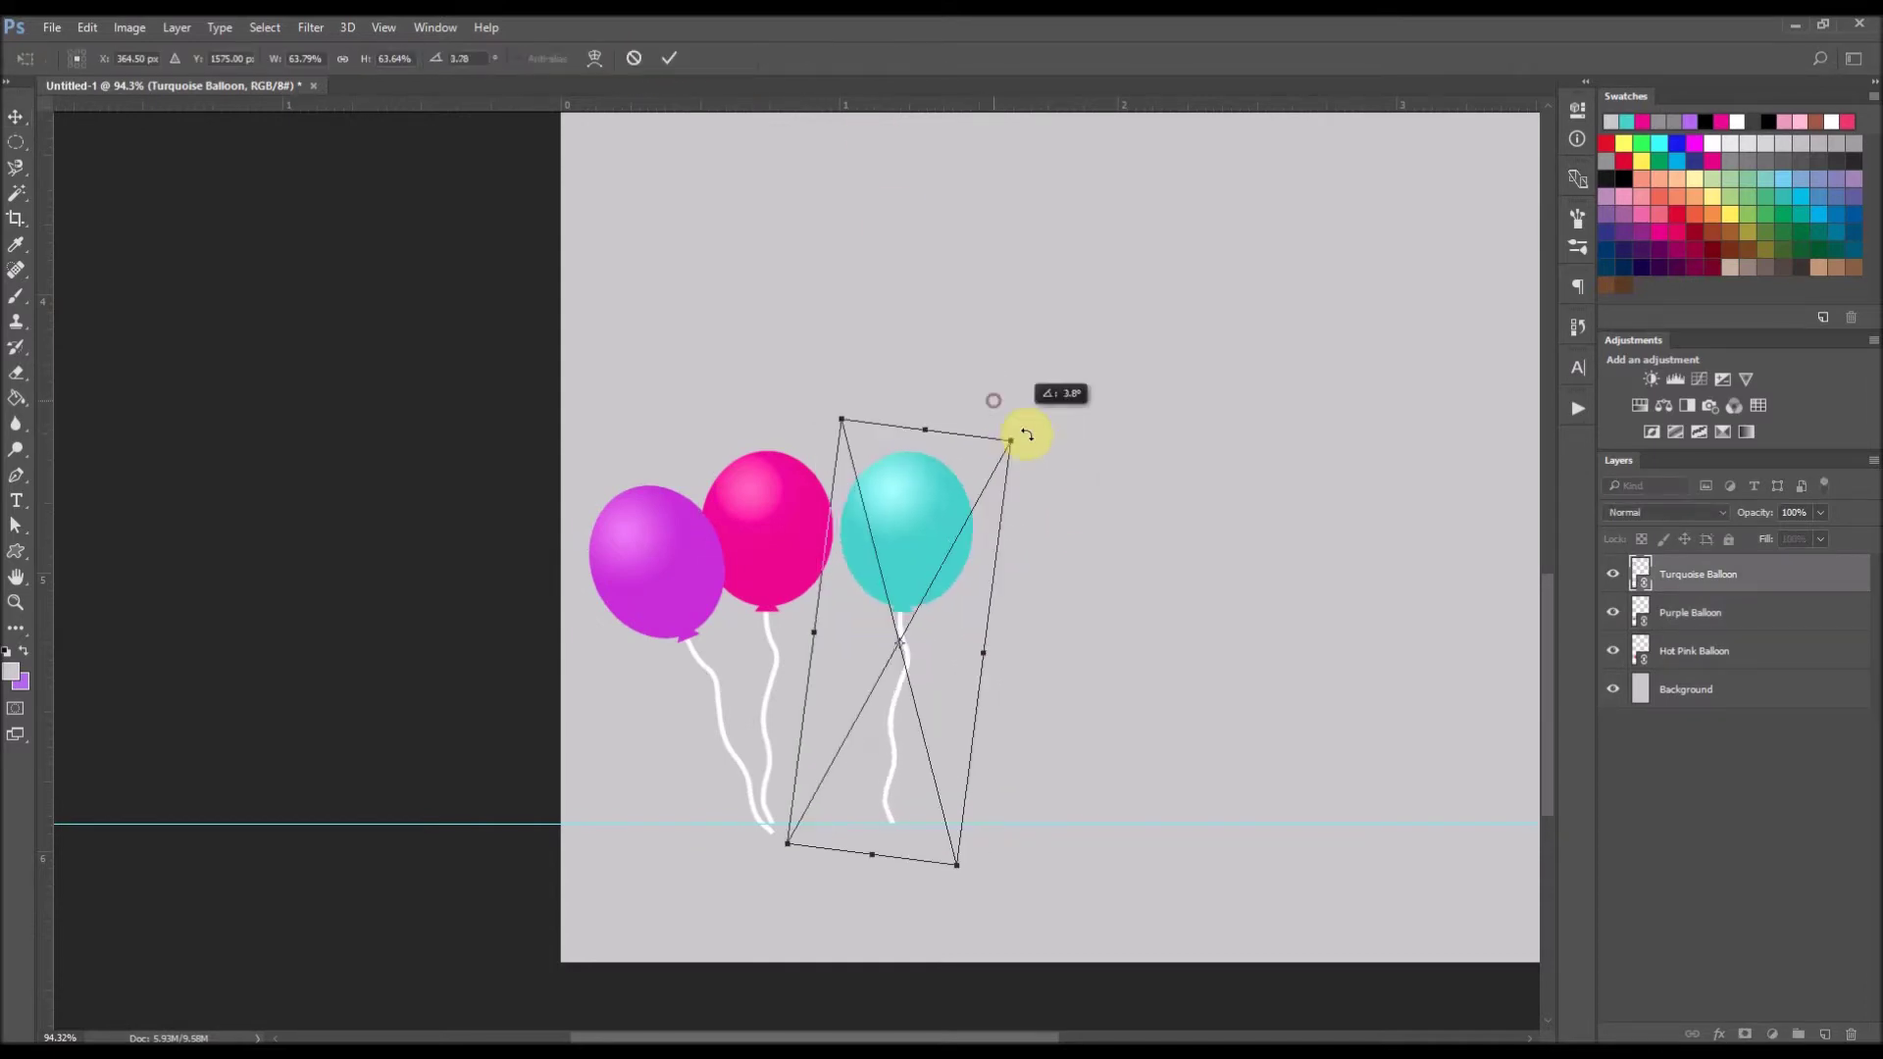
{"action": "left_click_drag", "start_coordinate": [958, 534], "coordinate": [863, 535]}
{"action": "left_click_drag", "start_coordinate": [946, 451], "coordinate": [893, 503]}
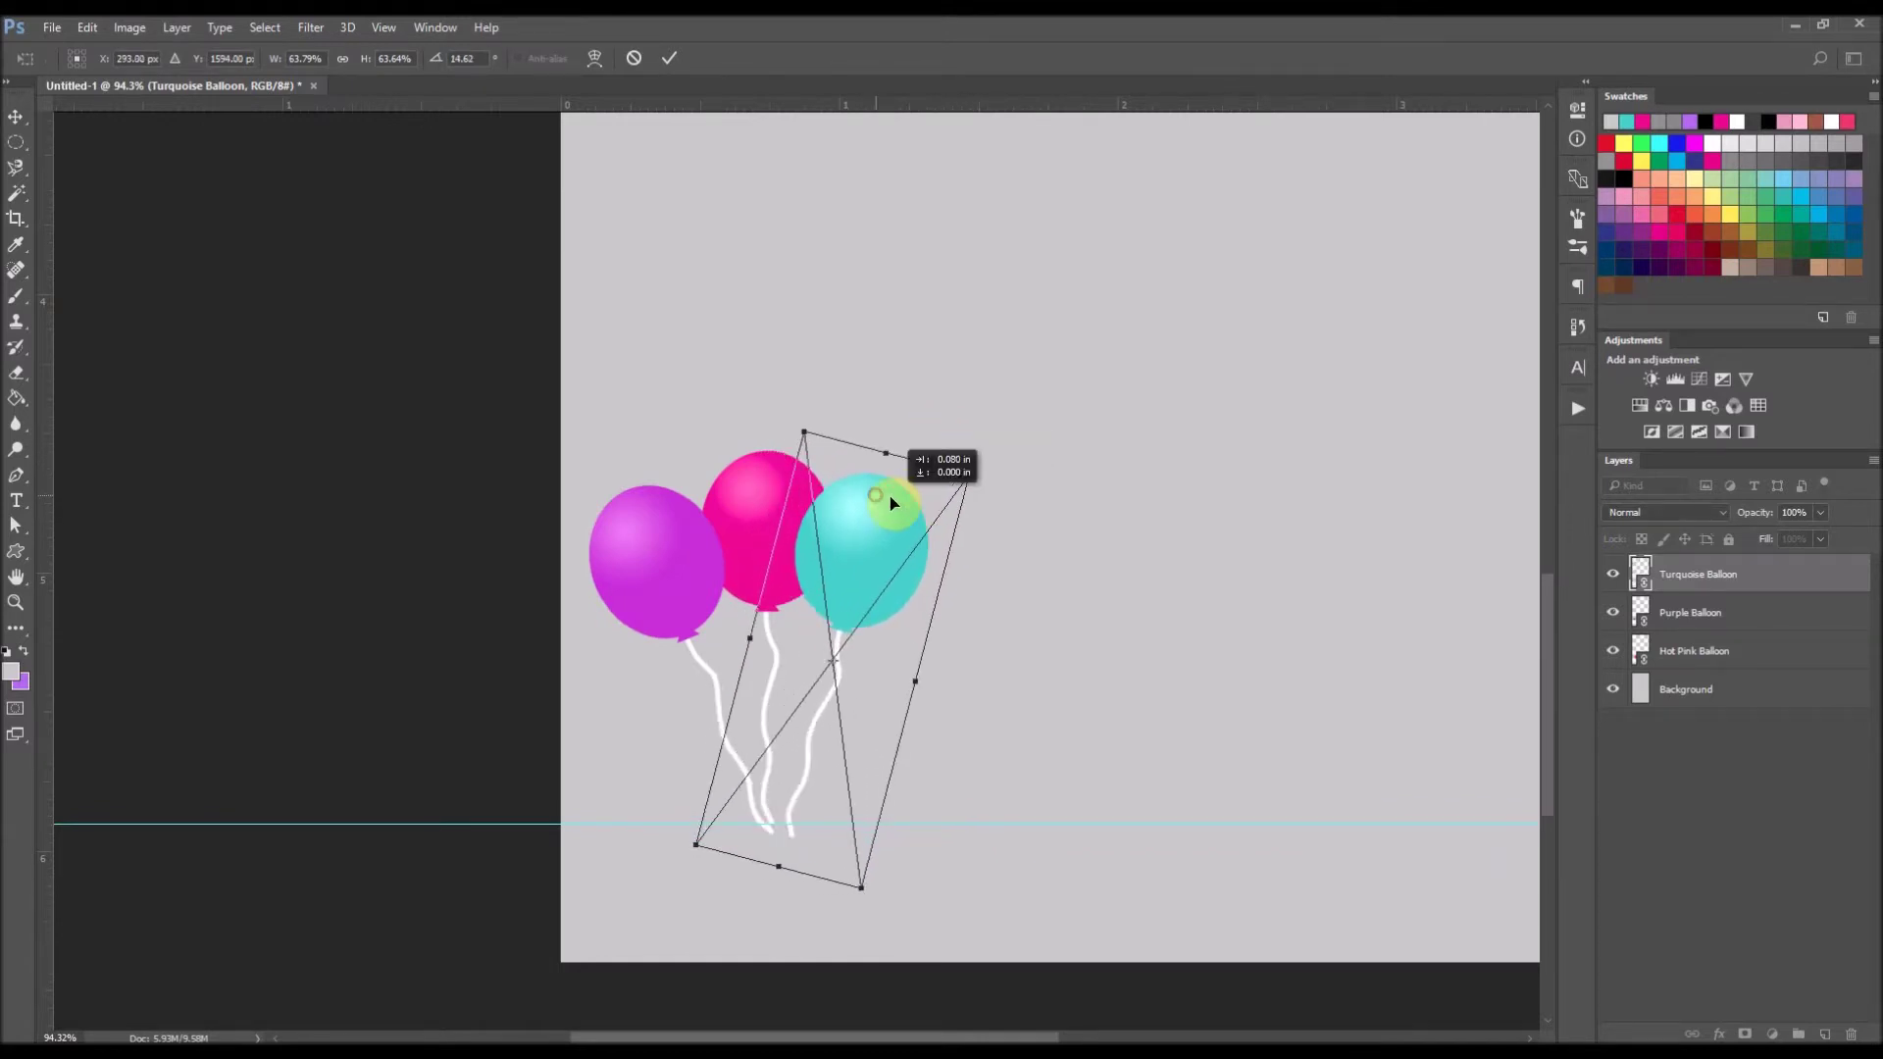
{"action": "left_click", "coordinate": [671, 59]}
- Move the Hot Pink Balloon layer to the top of the layer stack and nudge that balloon slightly down
{"action": "left_click", "coordinate": [1711, 647]}
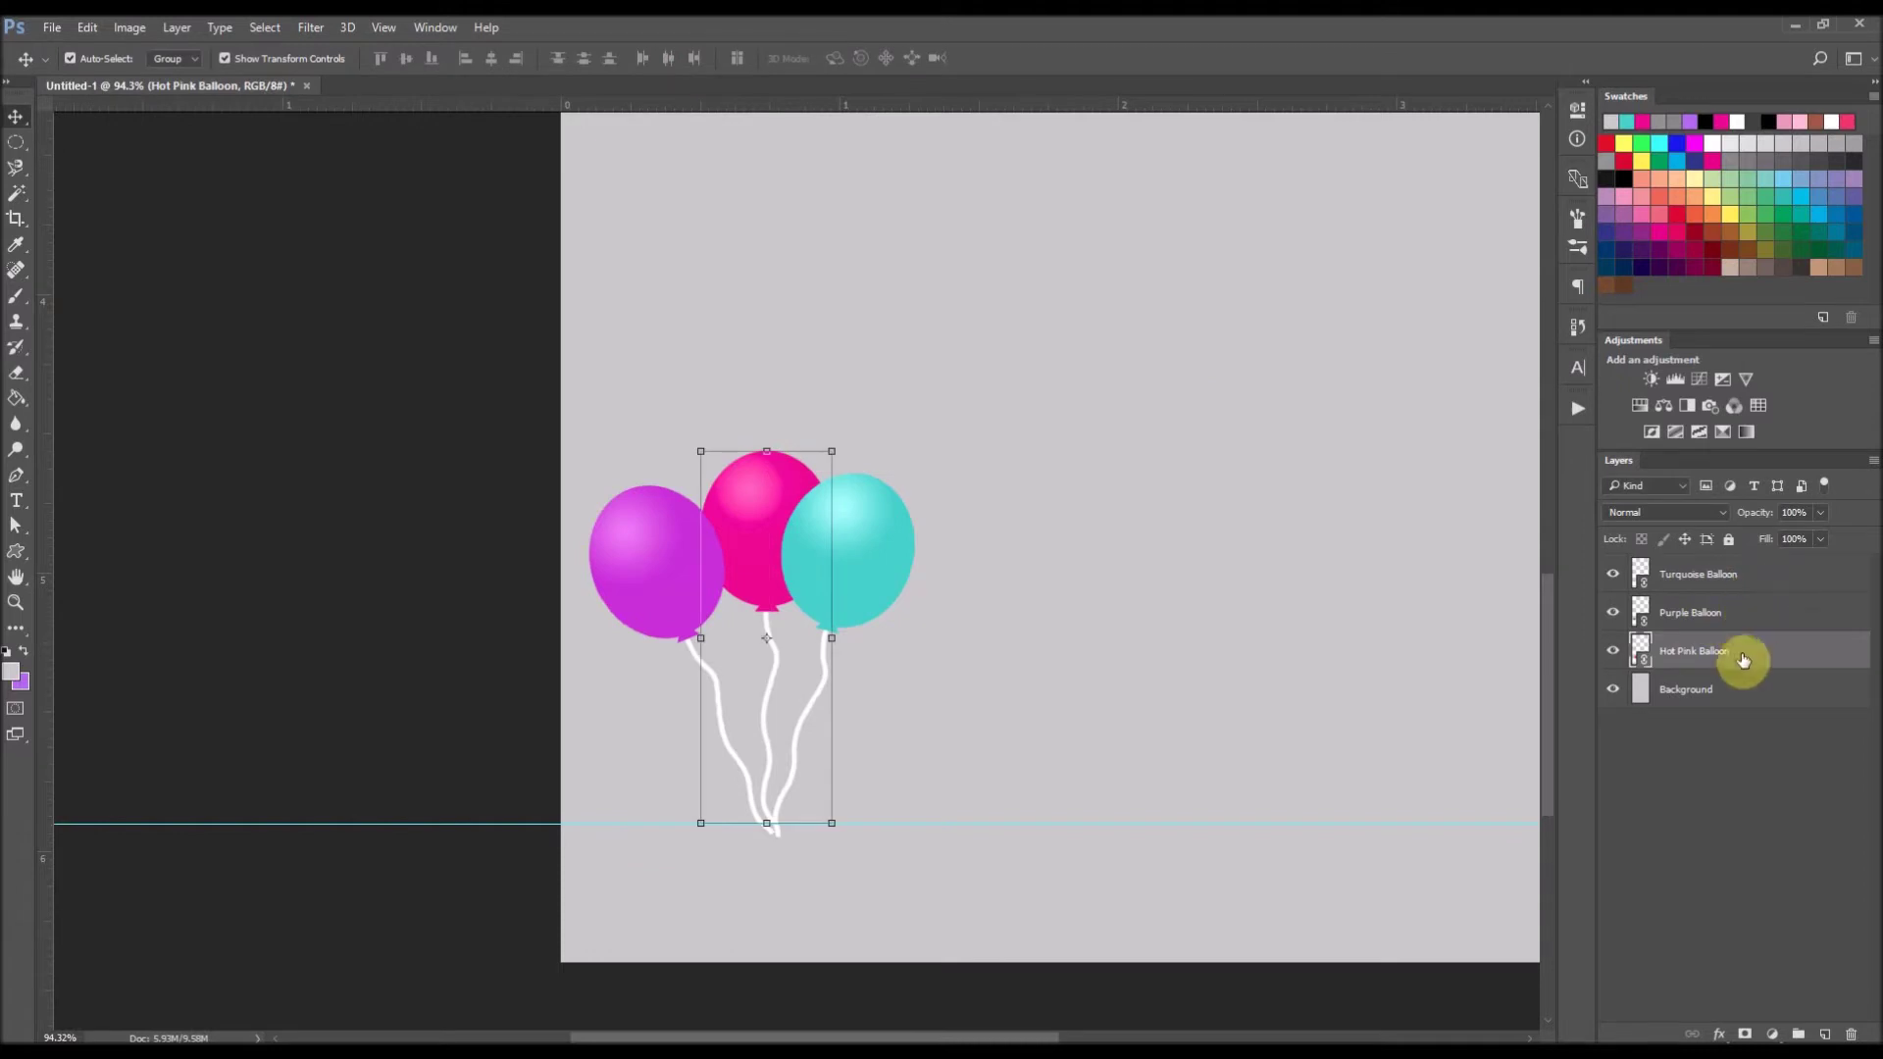
{"action": "left_click_drag", "start_coordinate": [1769, 660], "coordinate": [1737, 561]}
{"action": "left_click_drag", "start_coordinate": [787, 575], "coordinate": [794, 573]}
- Tilt the turquoise balloon further clockwise to about 19 degrees, keeping its string end with the other strings
{"action": "left_click", "coordinate": [891, 563]}
{"action": "left_click_drag", "start_coordinate": [938, 468], "coordinate": [895, 524]}
{"action": "key", "text": "ctrl+z"}
{"action": "key", "text": "ctrl+z"}
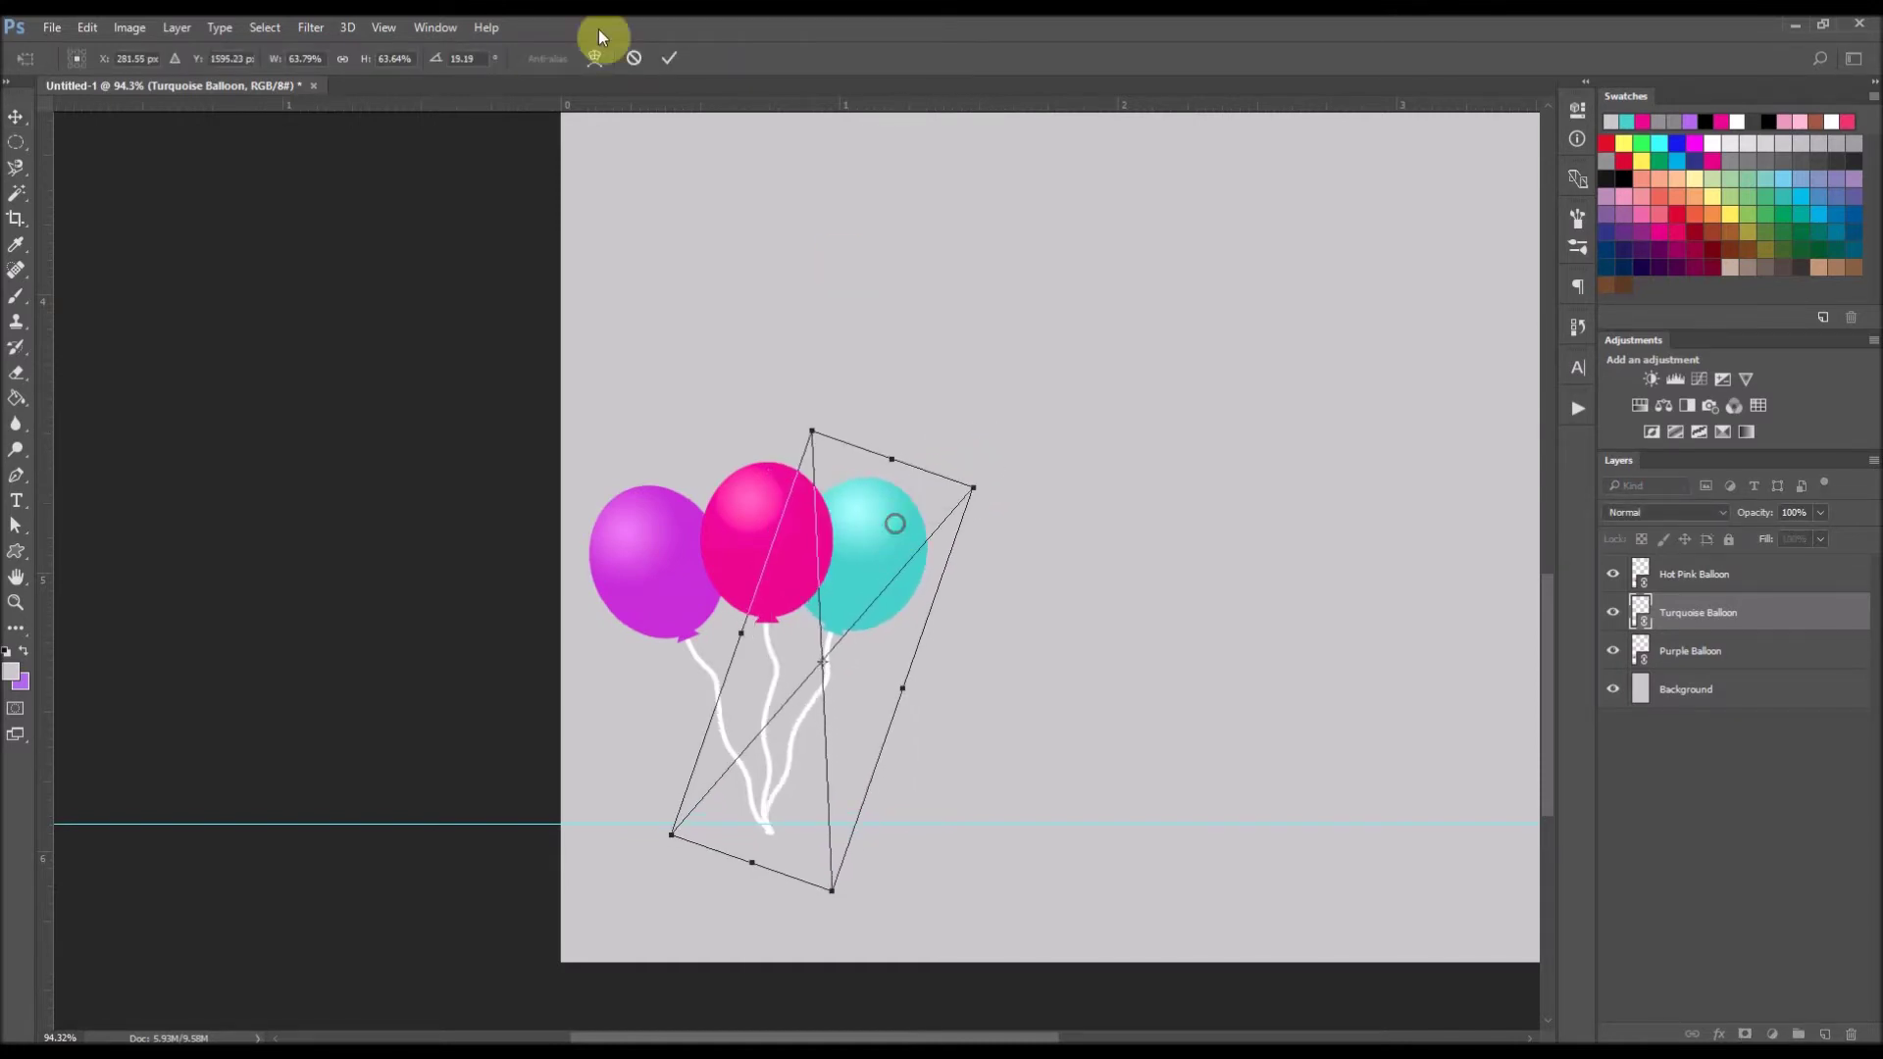
{"action": "left_click", "coordinate": [670, 61]}
- Tilt the purple balloon counterclockwise to -26 degrees and nudge it so its string end meets the other strings
{"action": "left_click", "coordinate": [651, 508]}
{"action": "left_click_drag", "start_coordinate": [790, 474], "coordinate": [756, 438]}
{"action": "left_click_drag", "start_coordinate": [659, 549], "coordinate": [655, 557]}
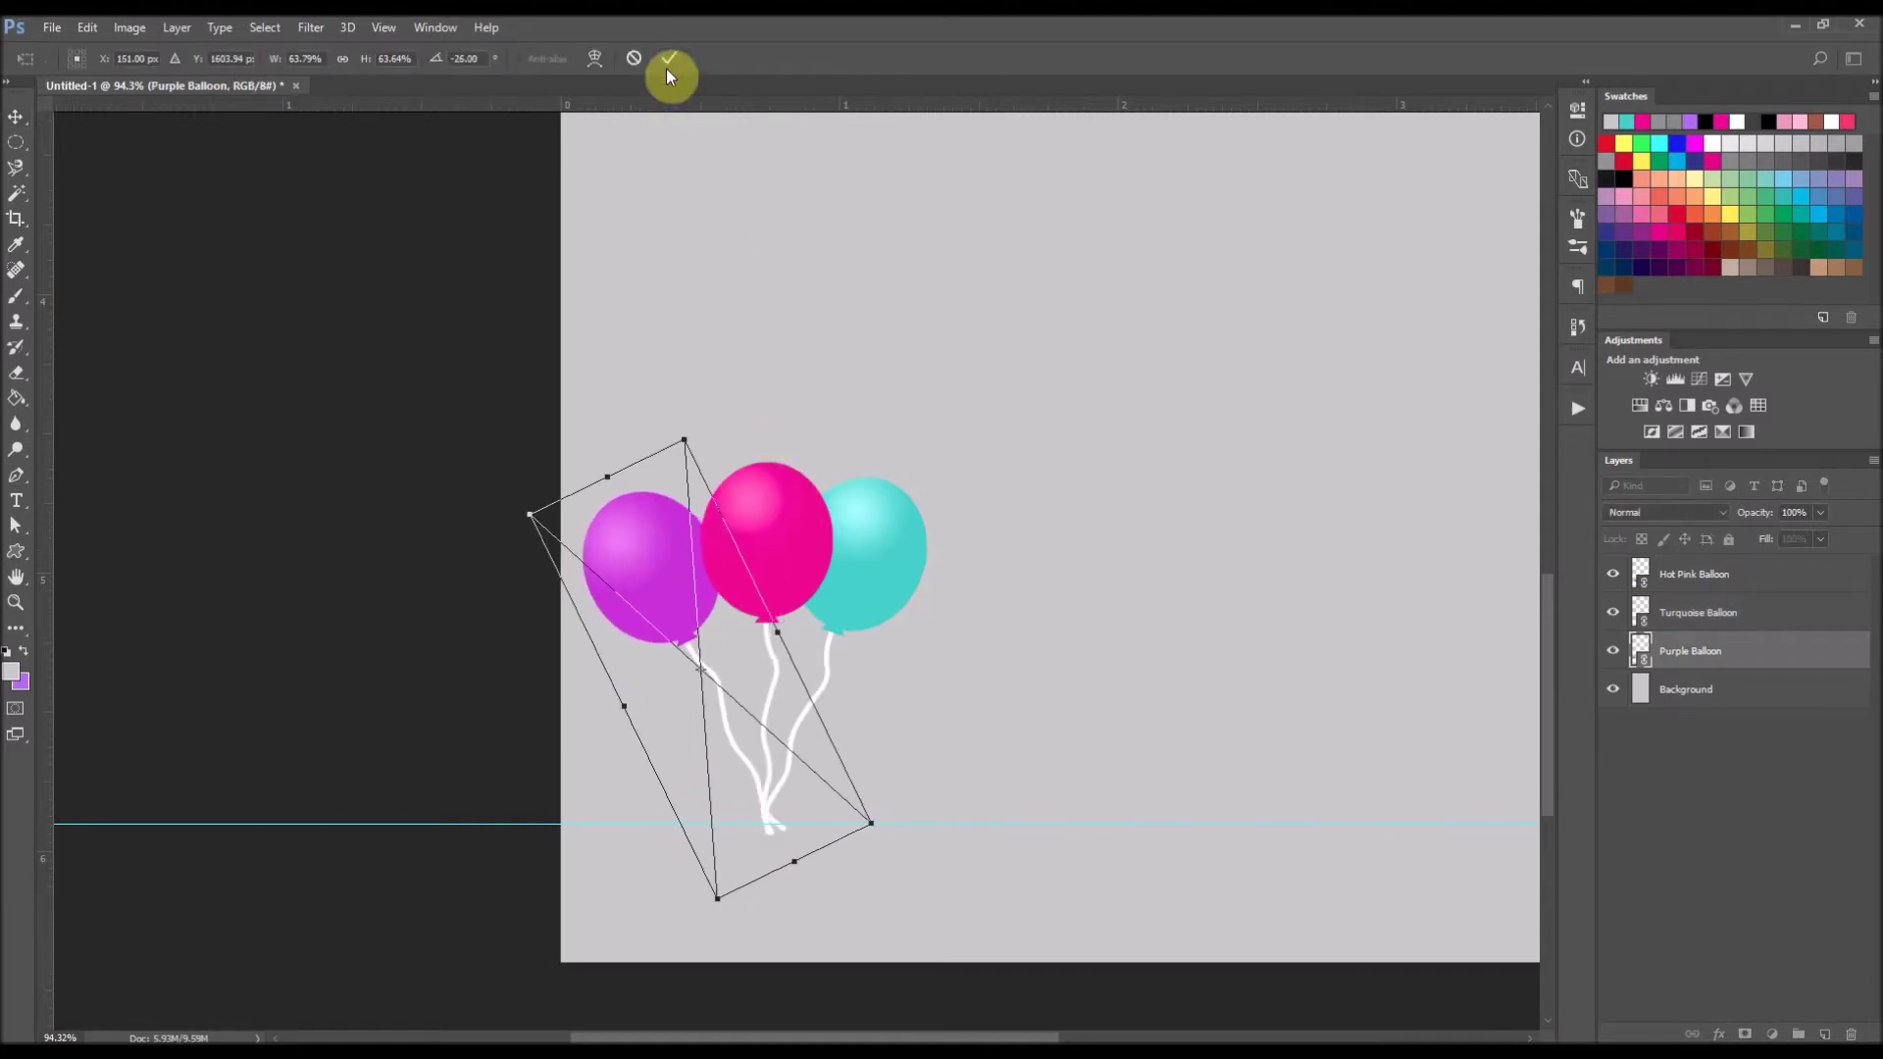
{"action": "left_click", "coordinate": [669, 59]}
{"action": "scroll", "coordinate": [883, 491], "scroll_direction": "down", "scroll_amount": 3}
{"action": "scroll", "coordinate": [790, 559], "scroll_direction": "up", "scroll_amount": 1}
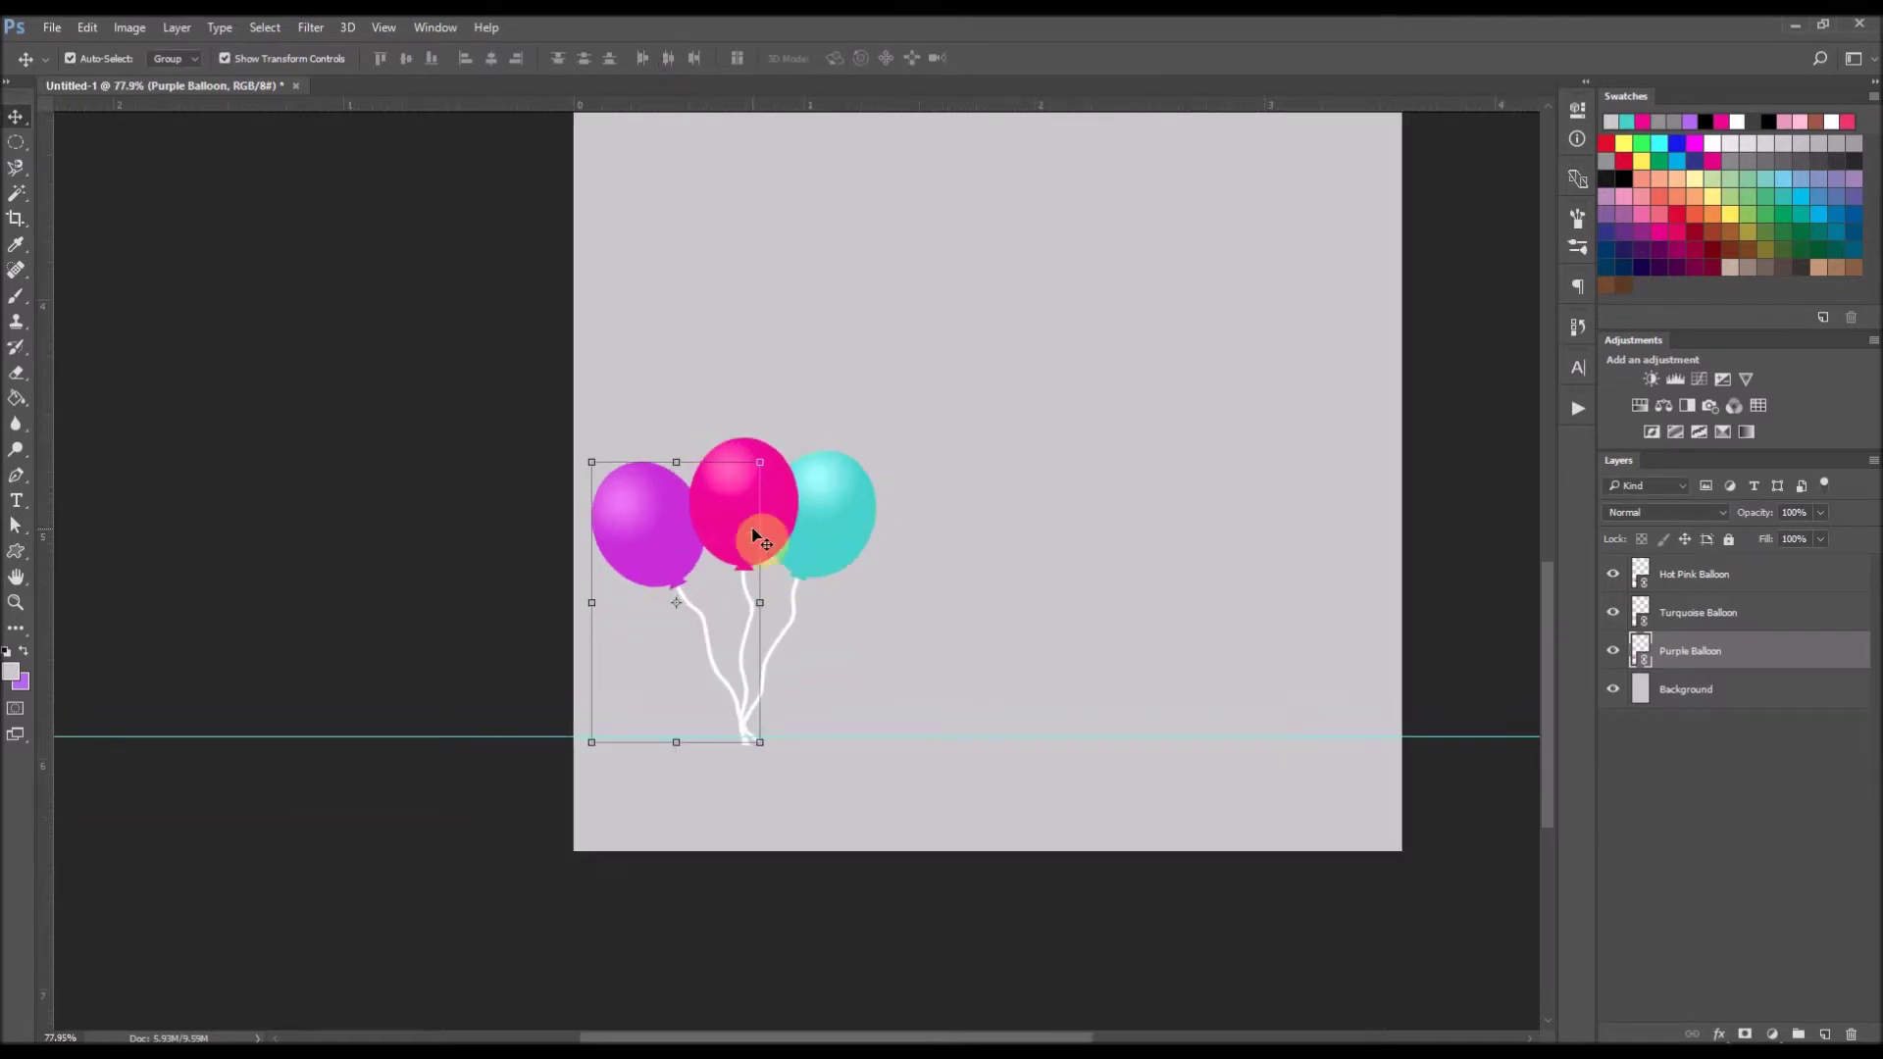
- Group the Hot Pink, Turquoise and Purple Balloon layers and name the group Balloons
{"action": "left_click", "coordinate": [701, 538]}
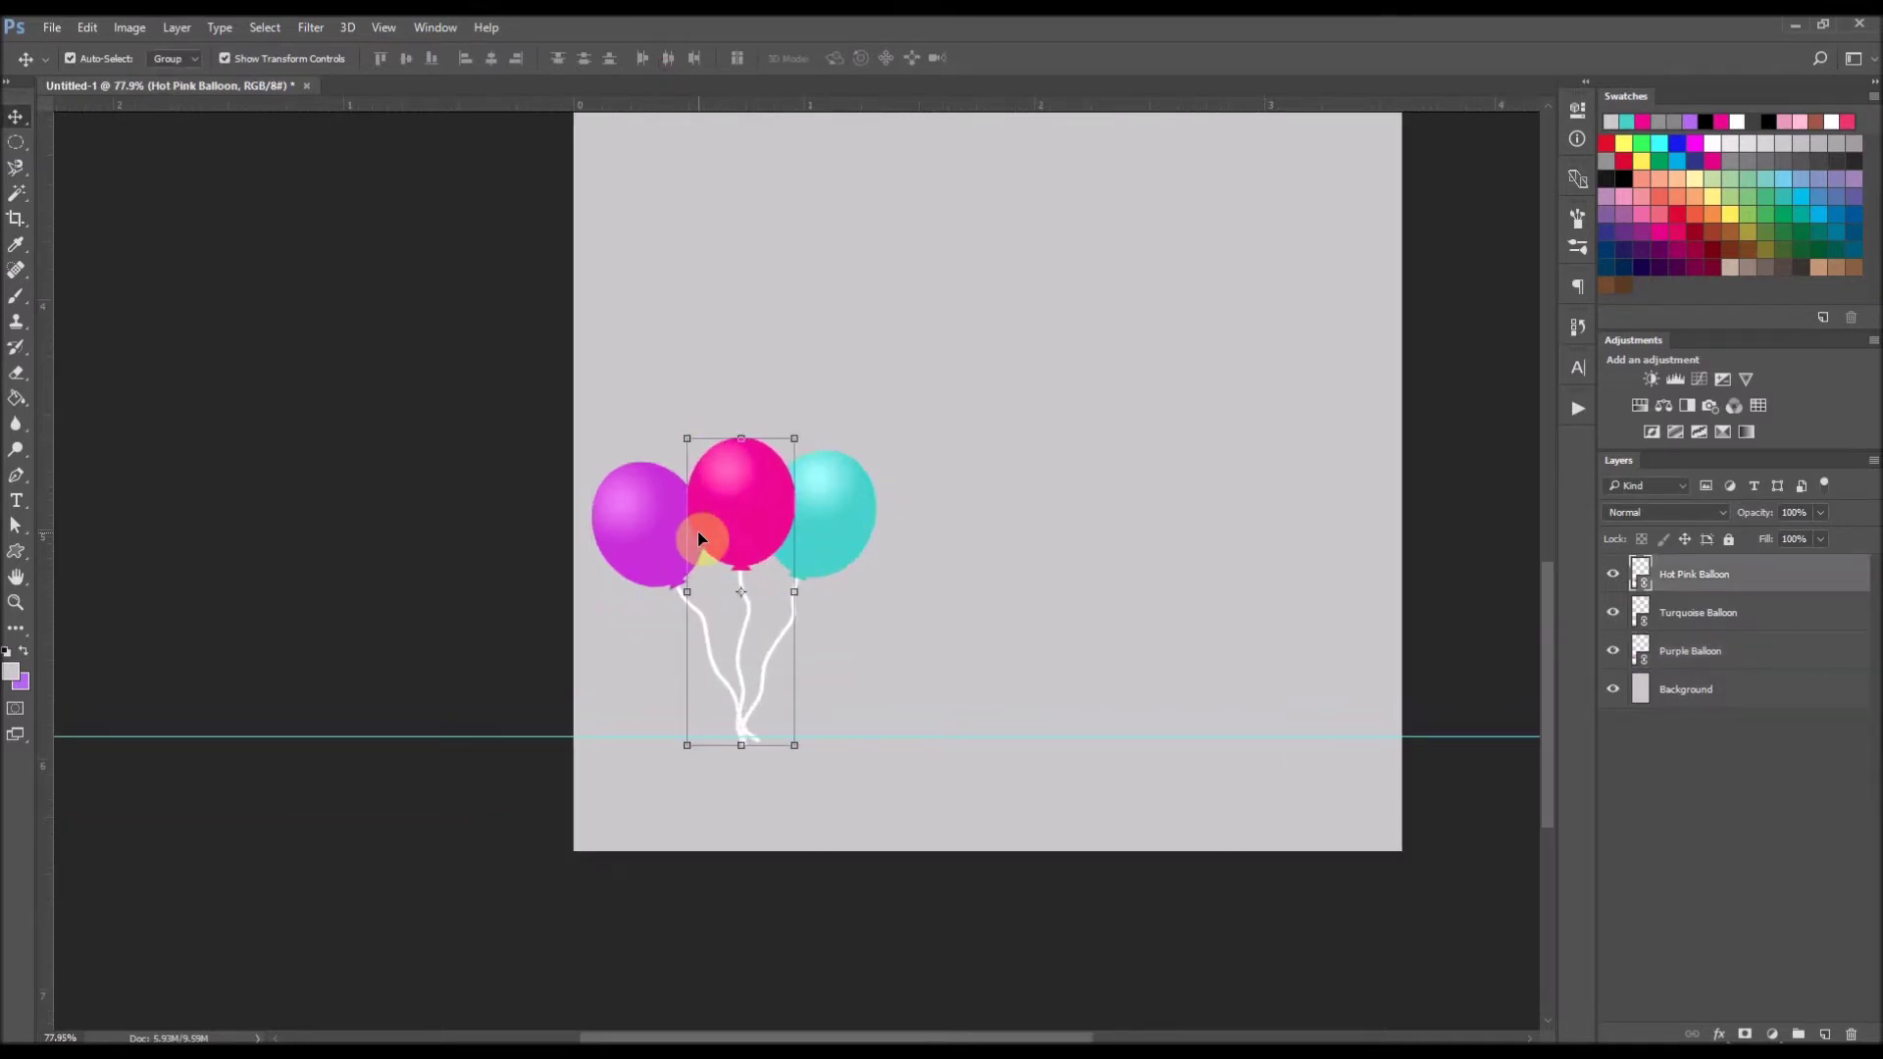
{"action": "left_click", "coordinate": [1735, 655], "text": "shift"}
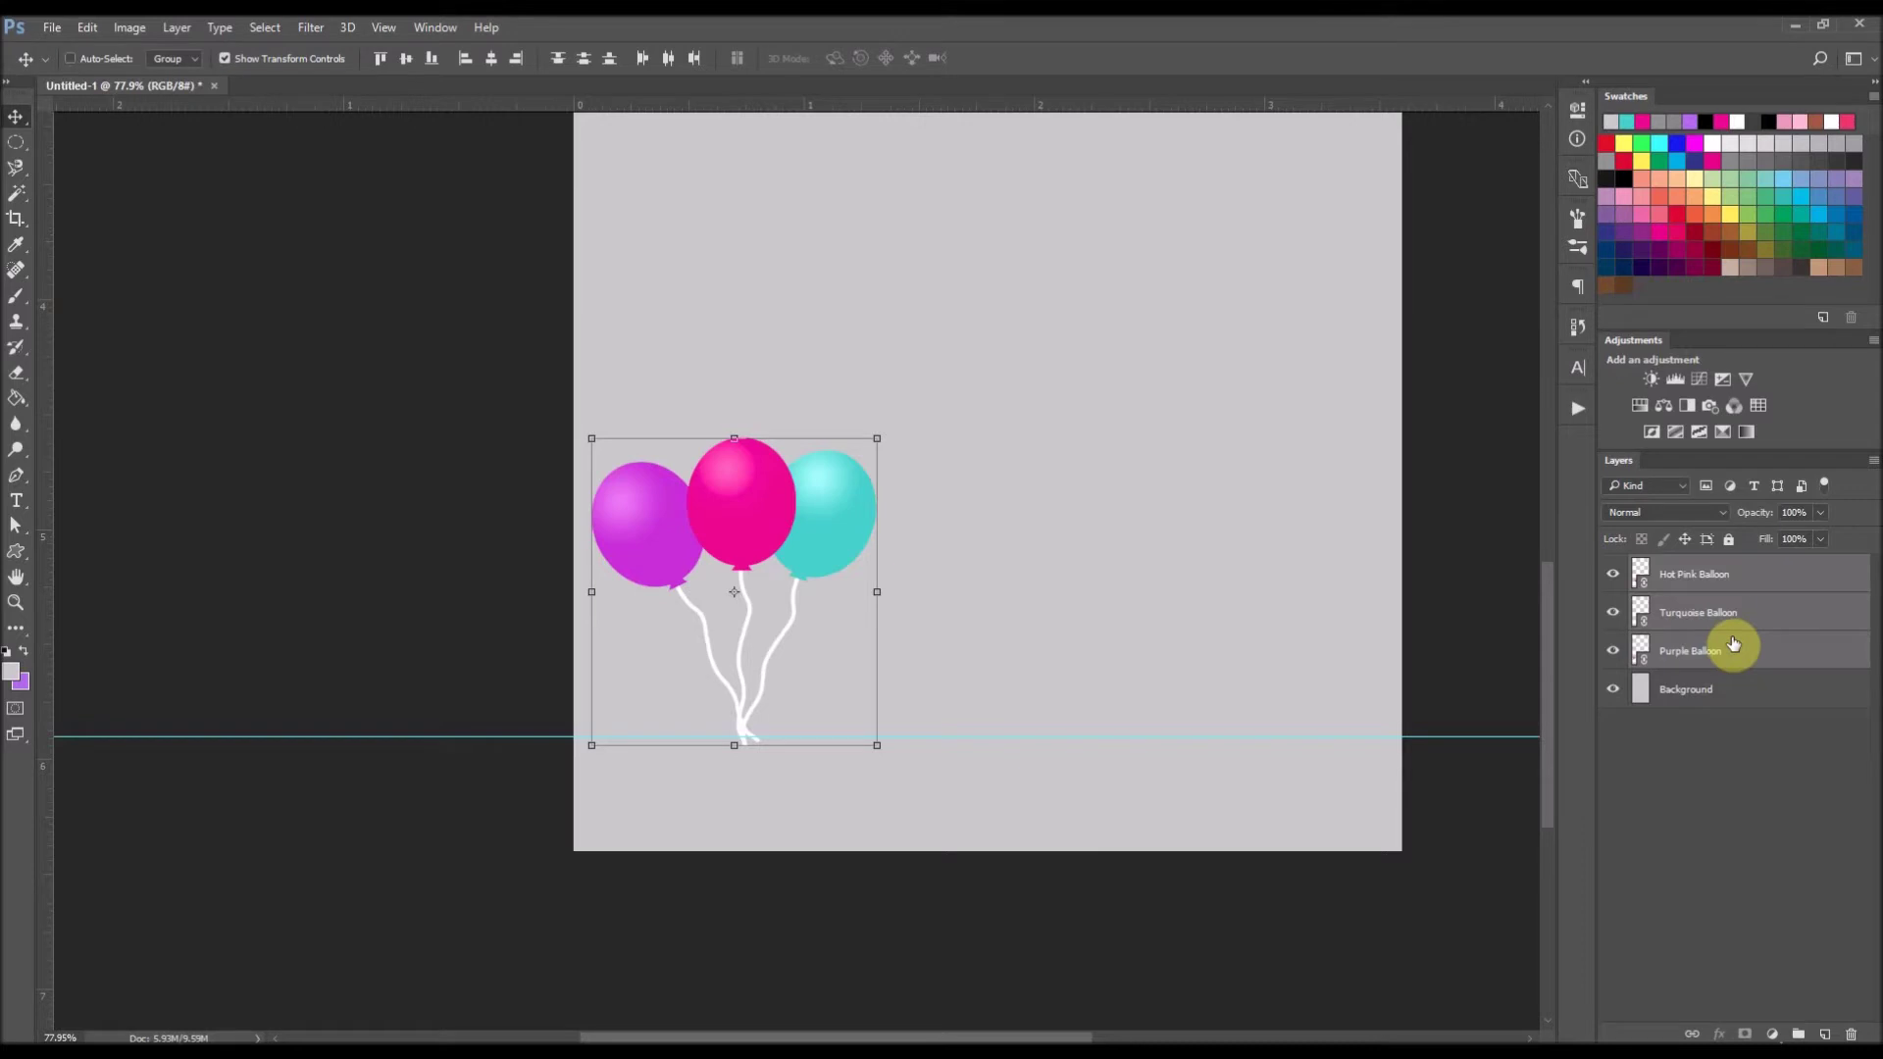
{"action": "key", "text": "ctrl+g"}
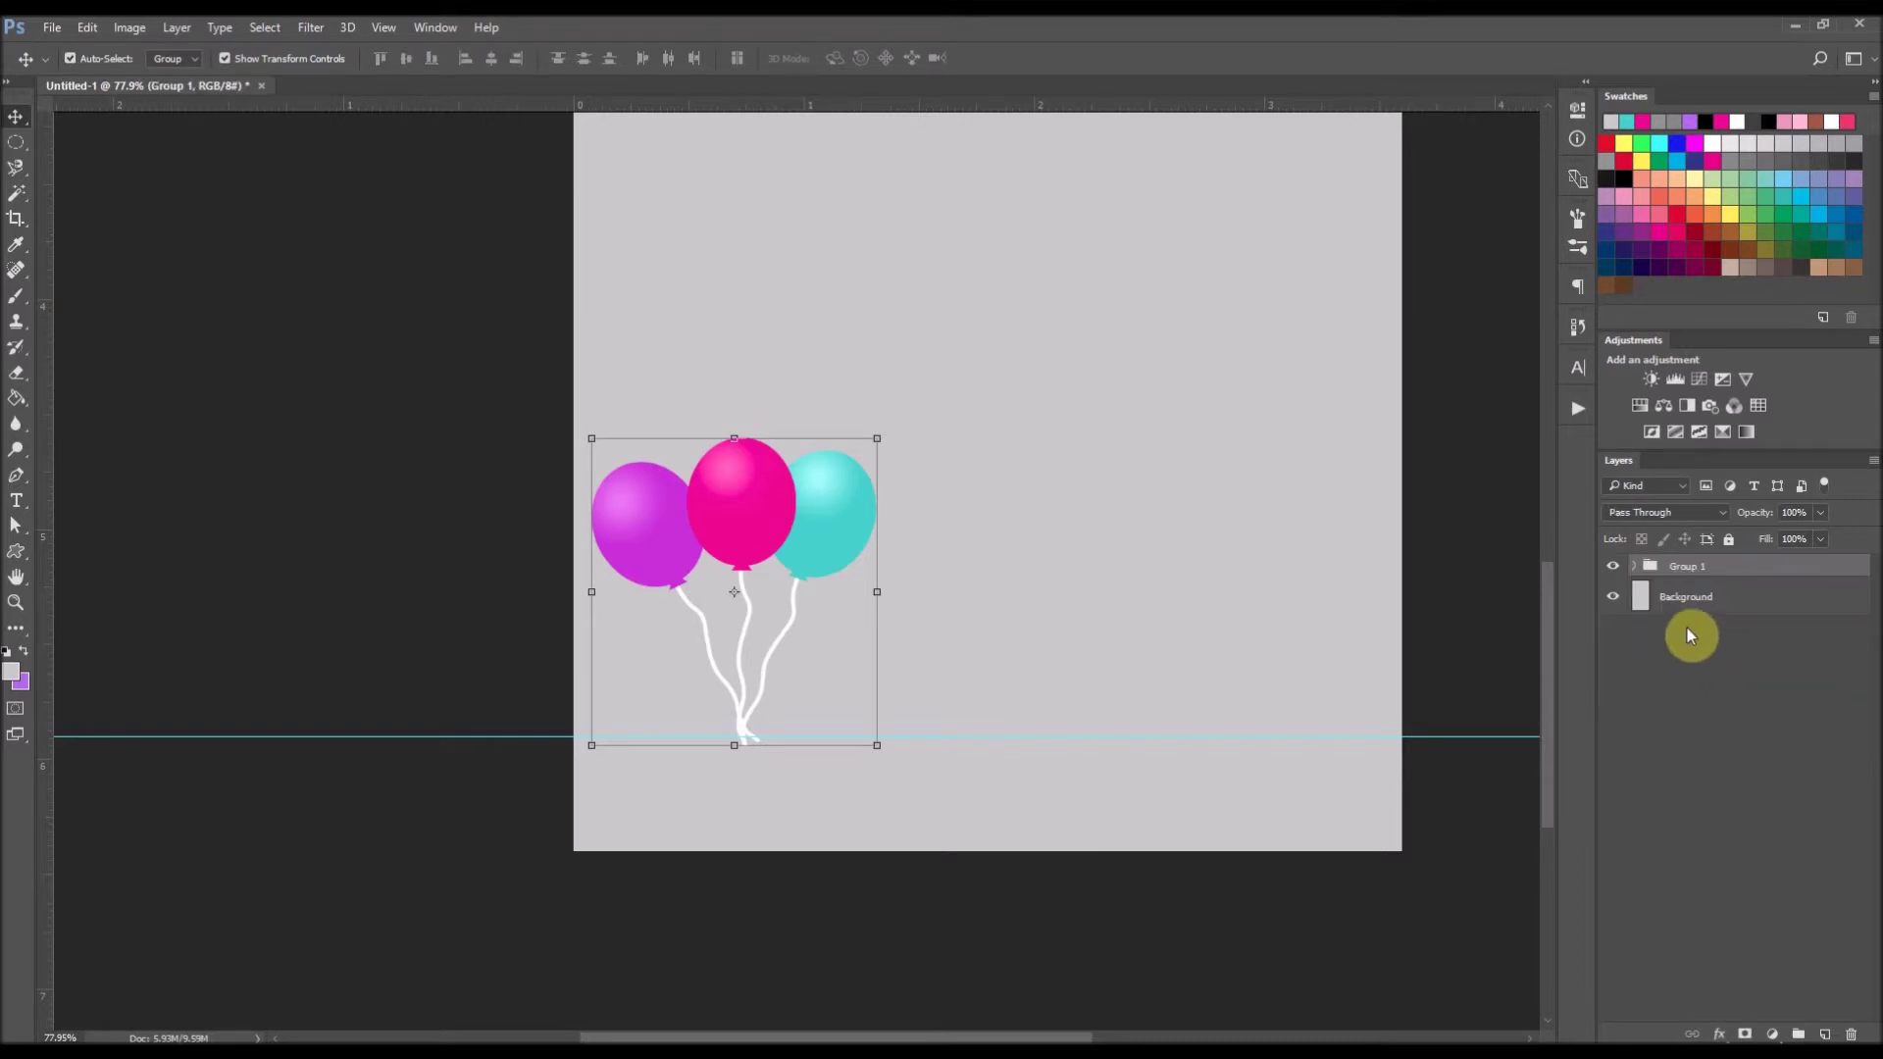
{"action": "double_click", "coordinate": [1684, 567]}
{"action": "type", "text": "Balloo"}
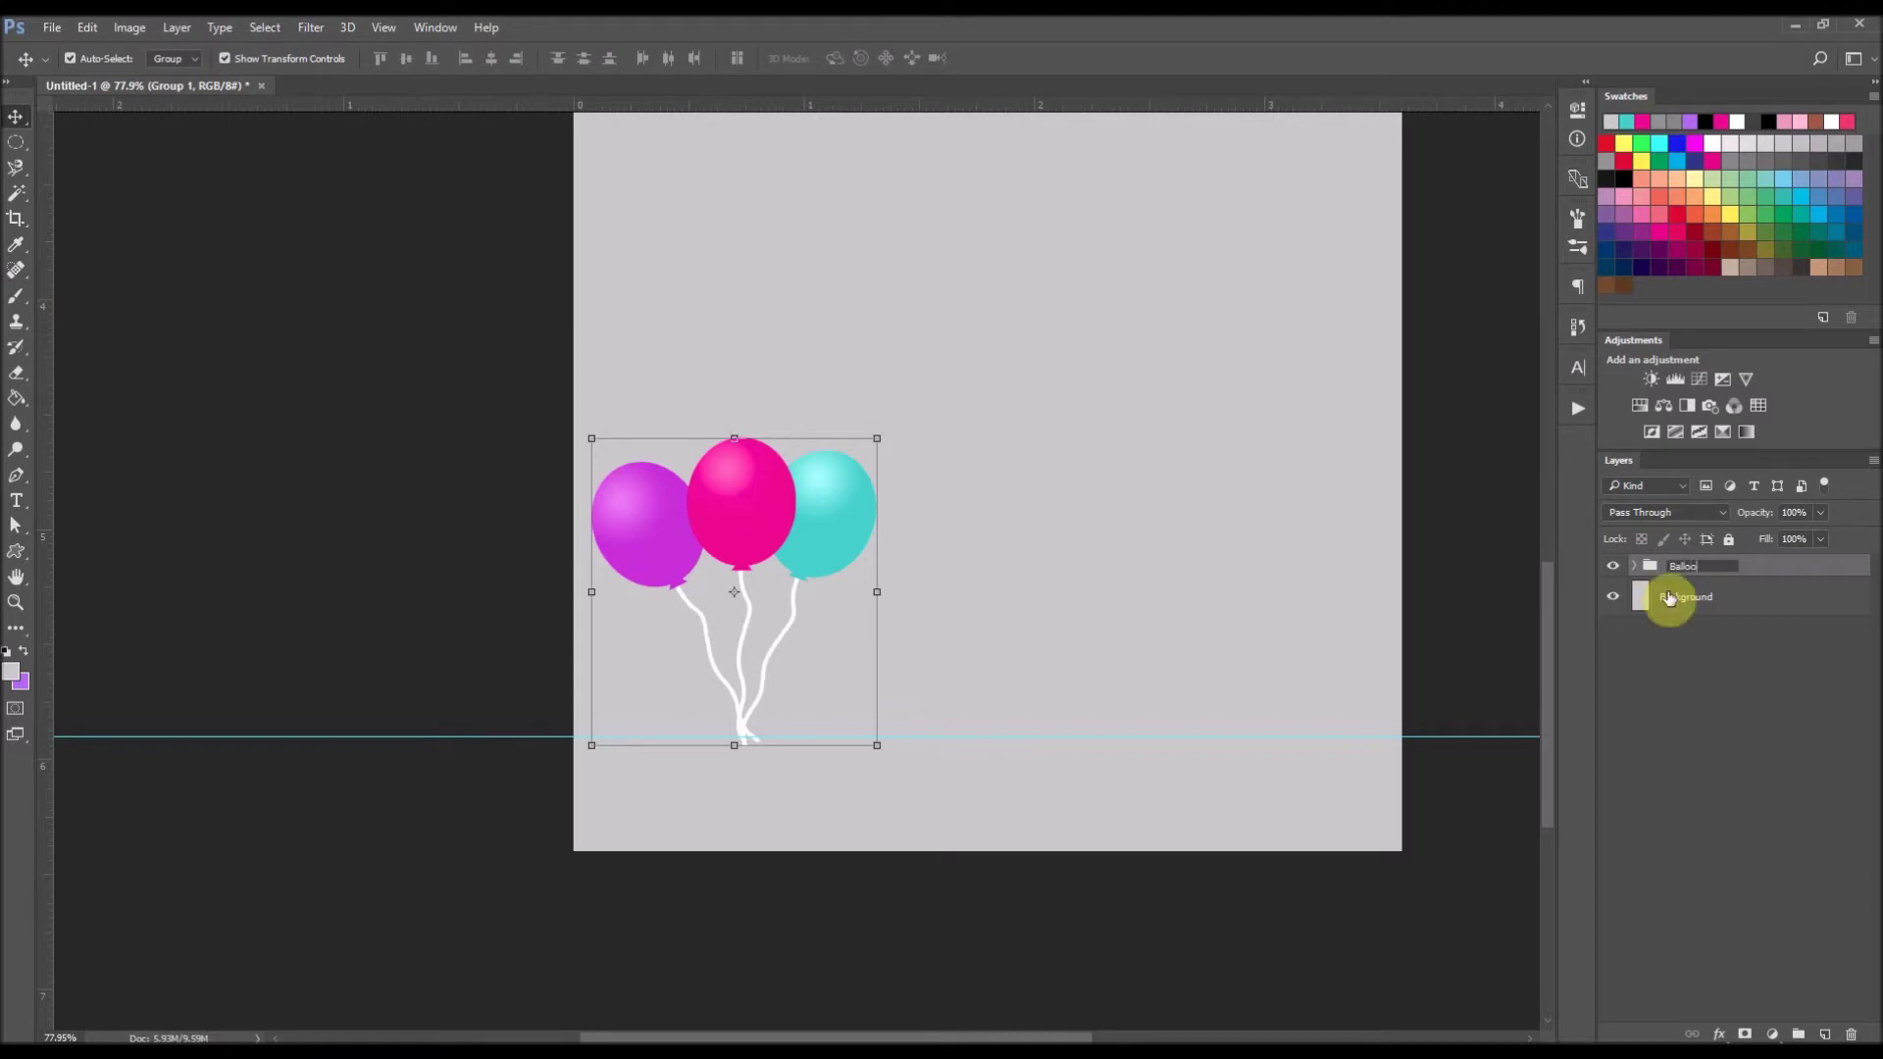
{"action": "type", "text": "ns"}
{"action": "key", "text": "Return"}
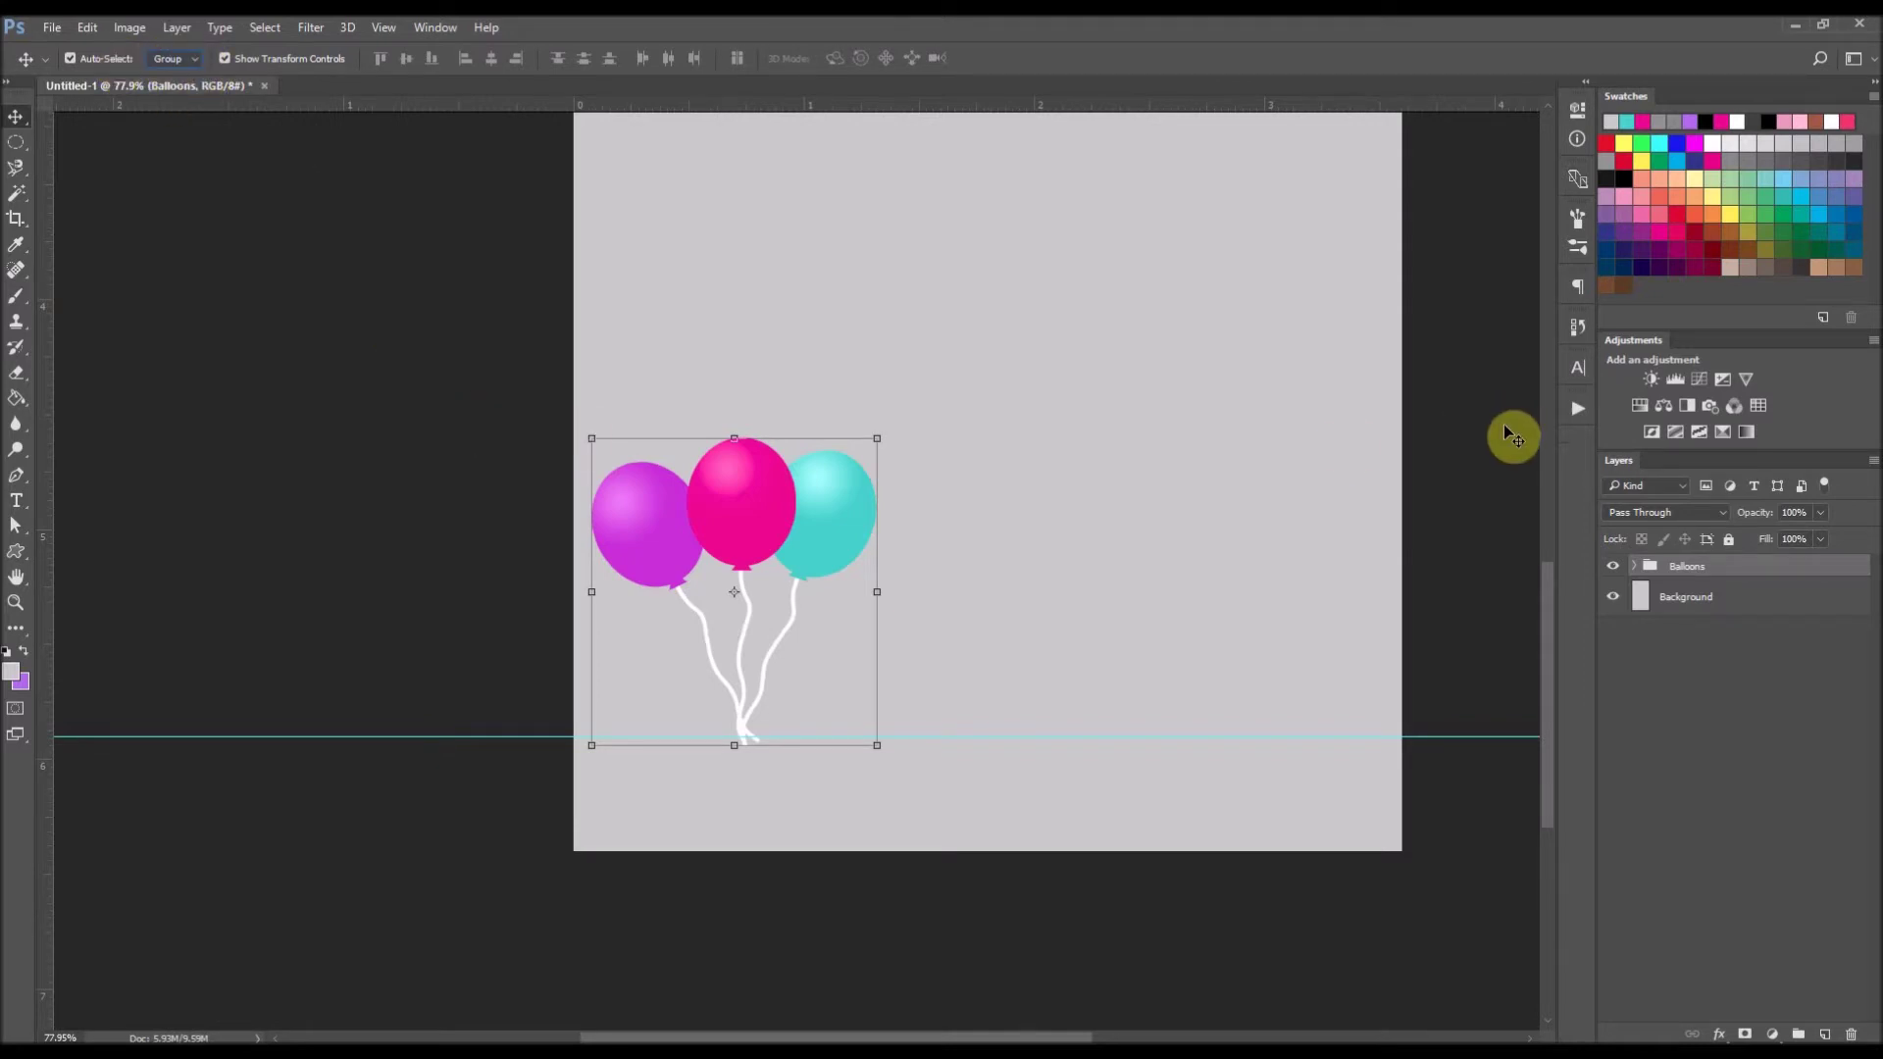
- Scale the Balloons group down to about two-thirds size and place its string ends on the lower guide near the canvas's left edge
{"action": "left_click", "coordinate": [756, 506]}
{"action": "mouse_move", "coordinate": [762, 503]}
{"action": "left_mouse_down"}
{"action": "mouse_move", "coordinate": [873, 515]}
{"action": "mouse_move", "coordinate": [782, 473]}
{"action": "mouse_move", "coordinate": [778, 504]}
{"action": "left_mouse_up"}
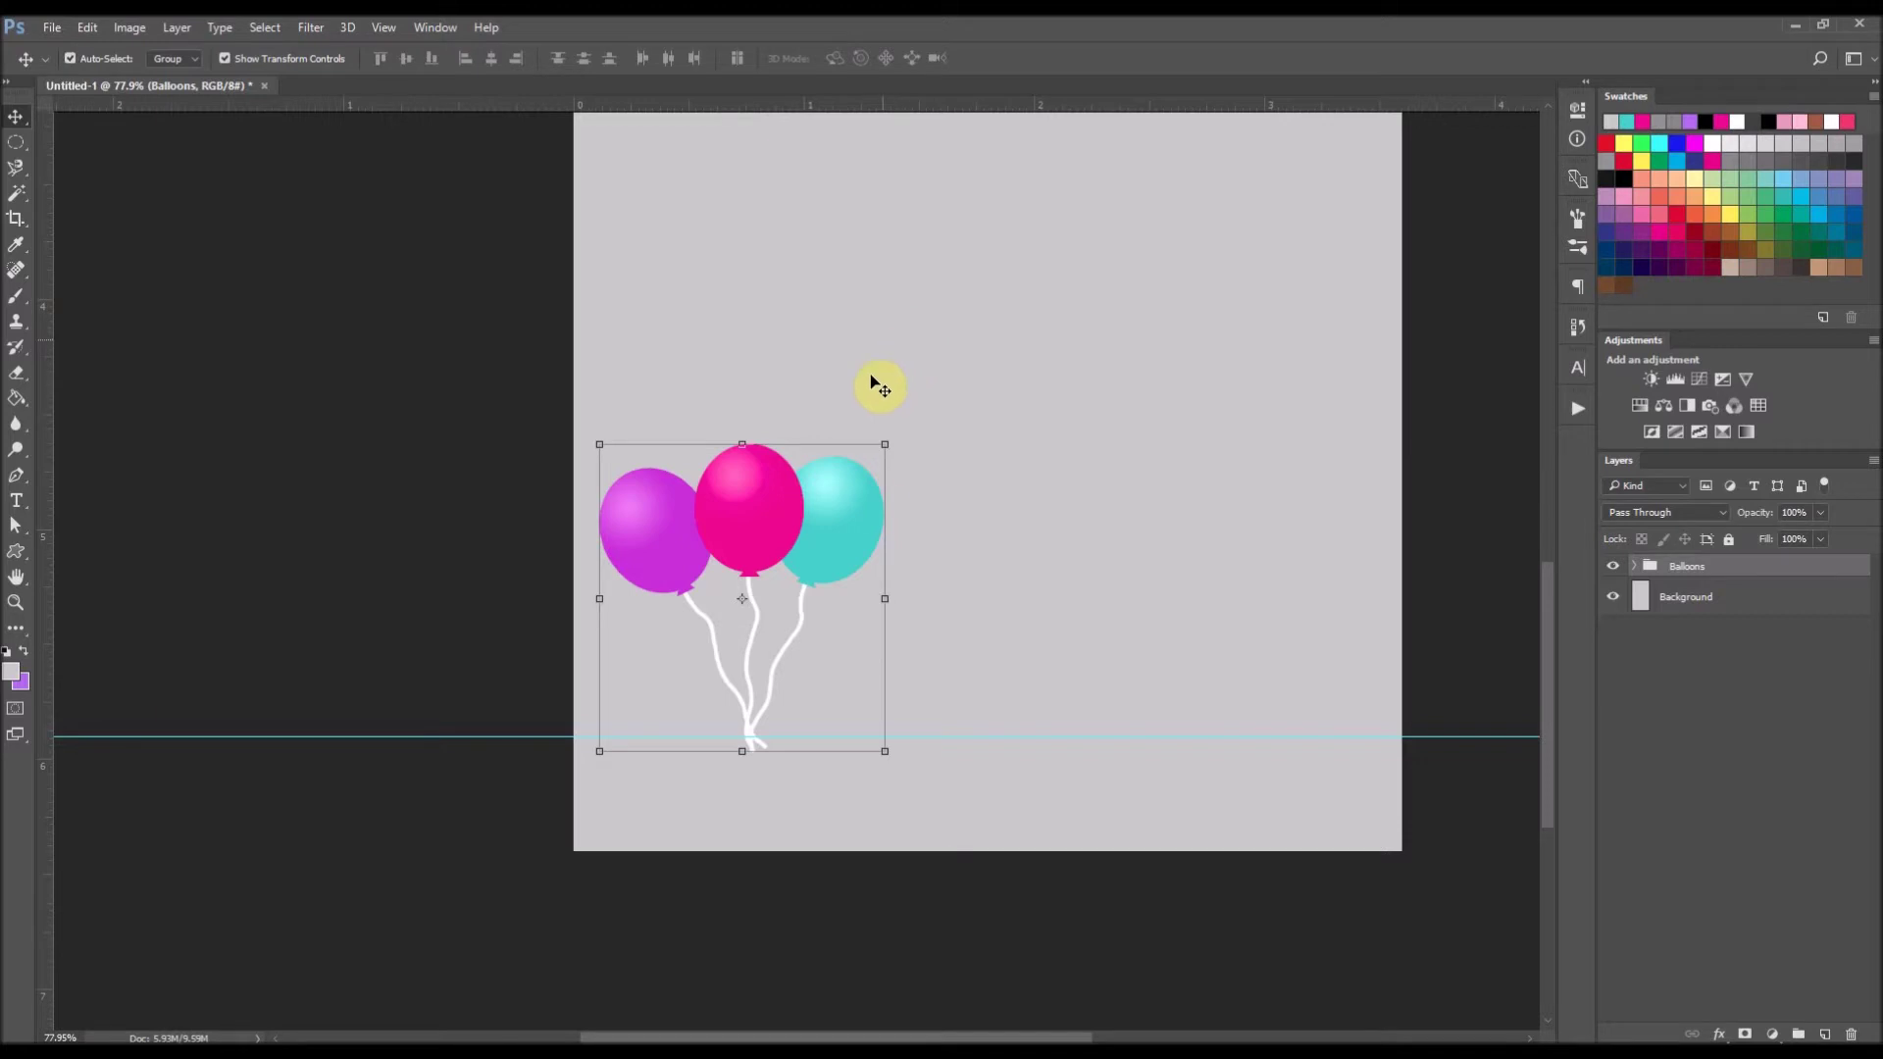
{"action": "left_click_drag", "start_coordinate": [888, 440], "coordinate": [787, 528]}
{"action": "left_click_drag", "start_coordinate": [748, 618], "coordinate": [822, 616]}
{"action": "left_click", "coordinate": [865, 58]}
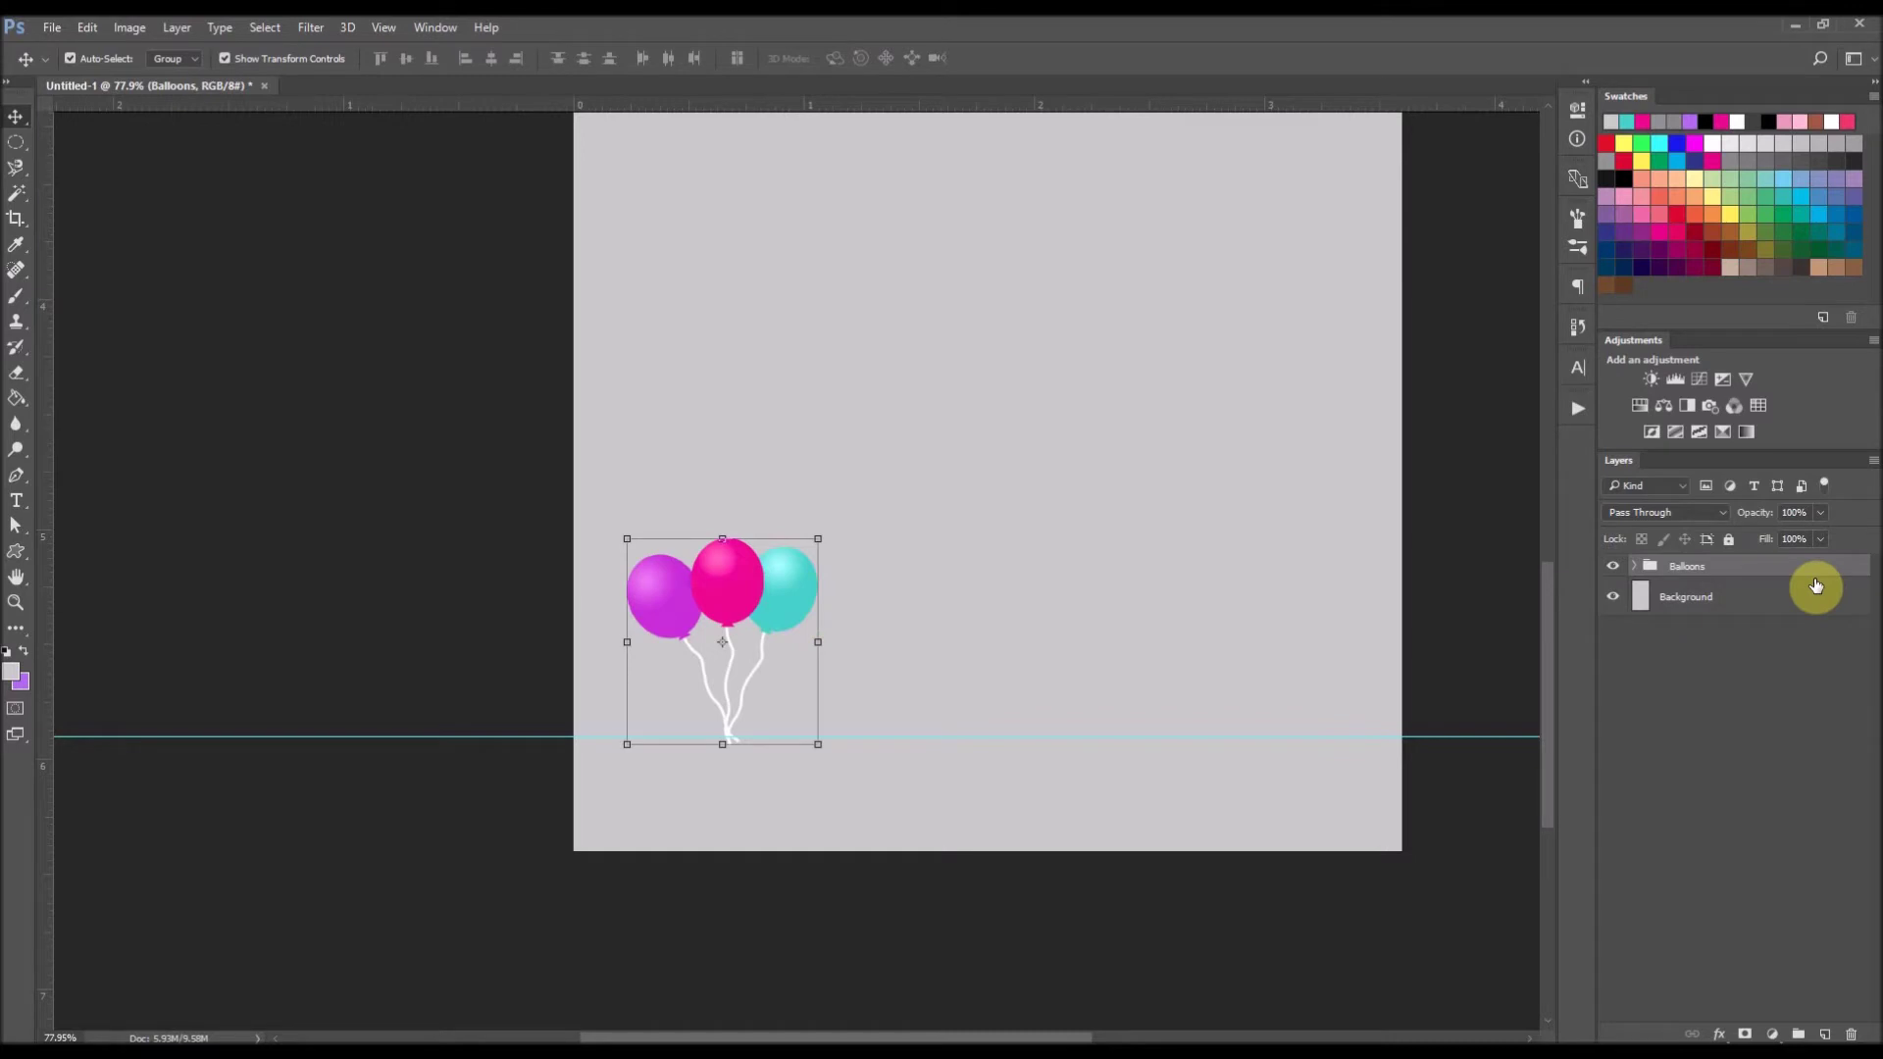
- Duplicate the Balloons group and move the copy straight across to the lower-right area of the canvas
{"action": "right_click", "coordinate": [1752, 571]}
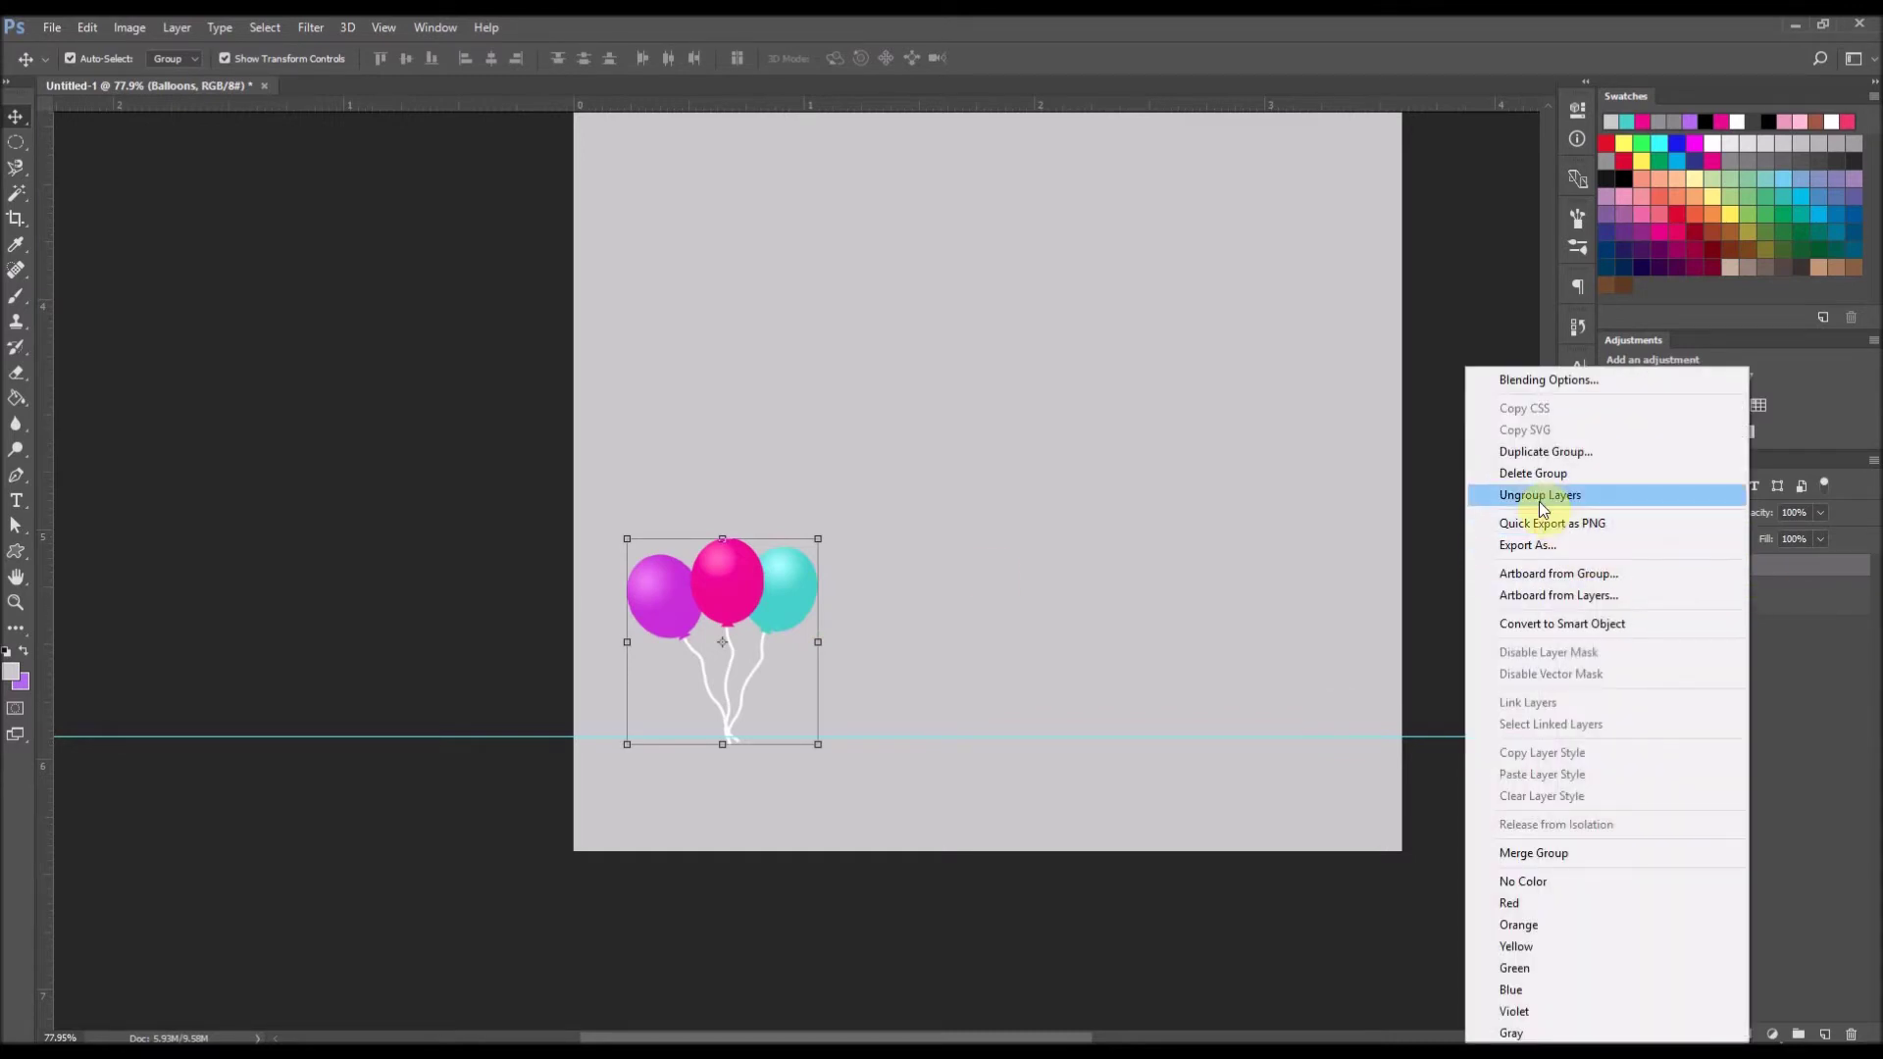
{"action": "left_click", "coordinate": [1536, 451]}
{"action": "left_click", "coordinate": [1106, 336]}
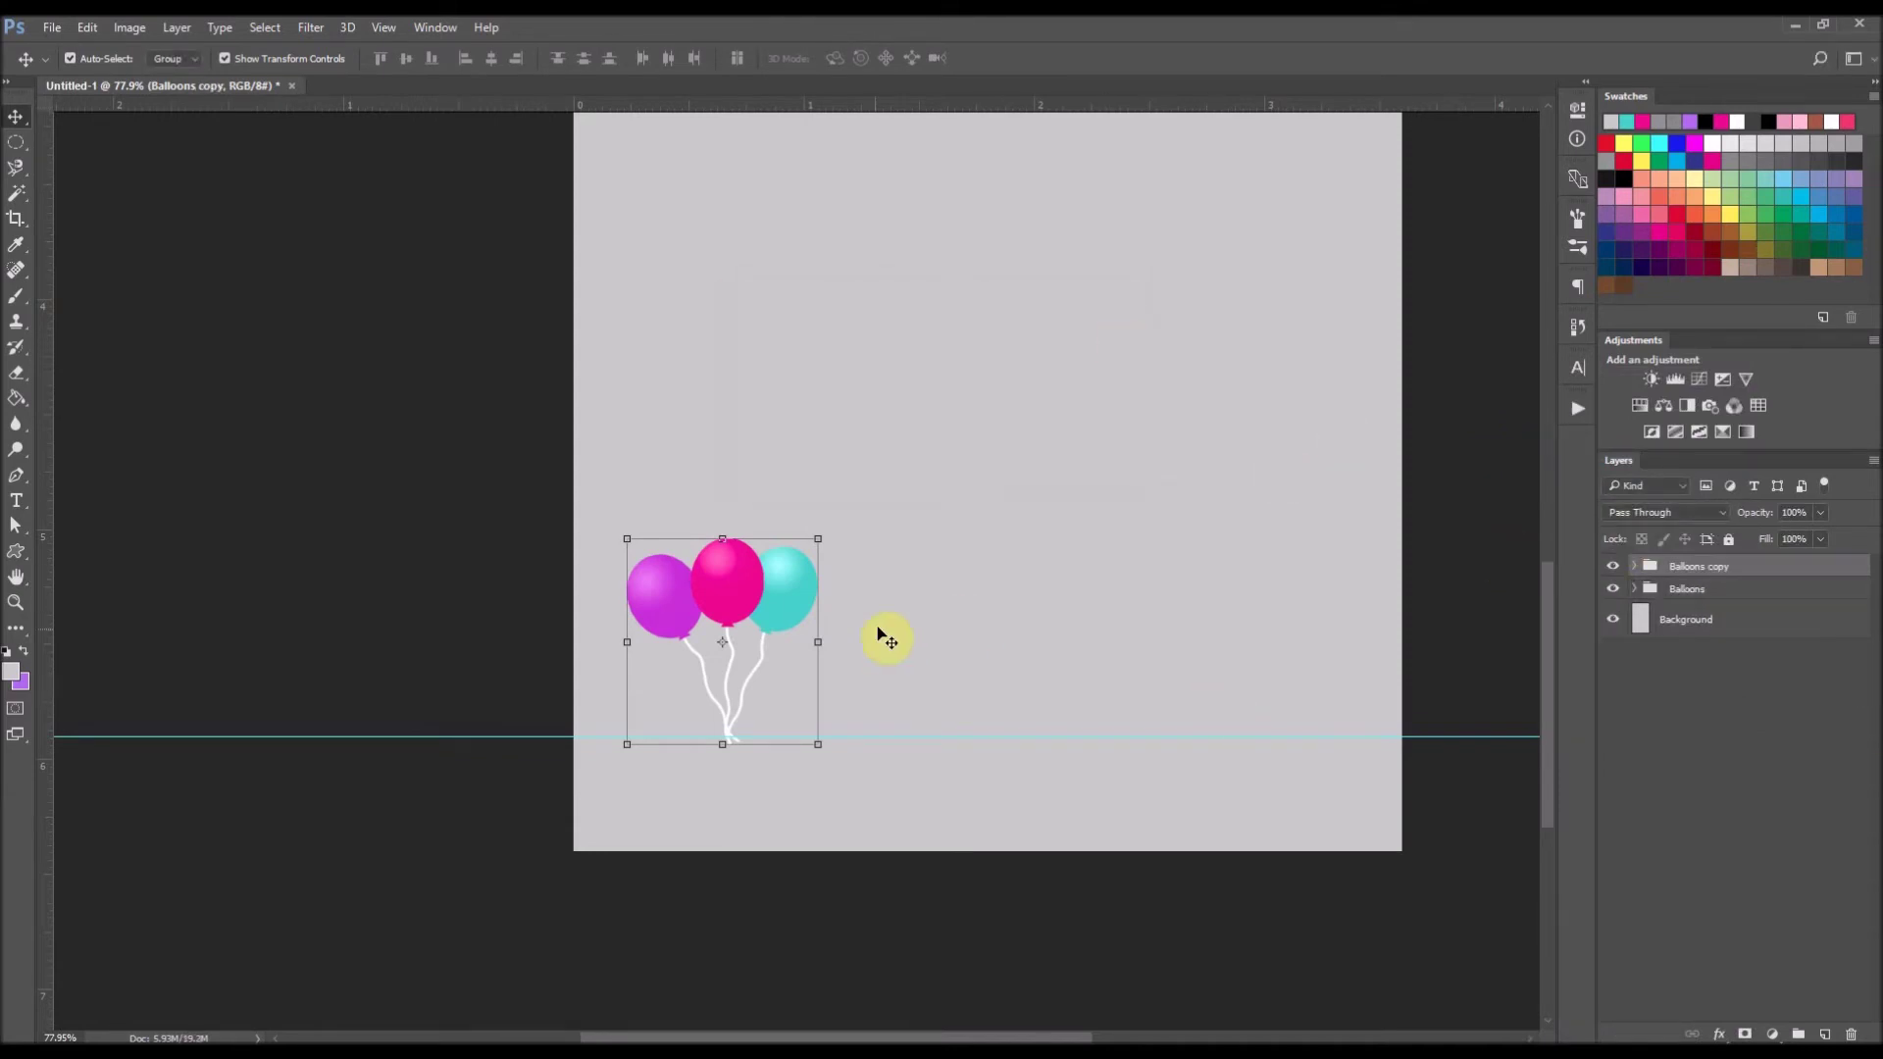
{"action": "left_click_drag", "start_coordinate": [769, 608], "coordinate": [1322, 606]}
- Flip the copied balloon cluster horizontally so it mirrors the original one
{"action": "left_click", "coordinate": [88, 28]}
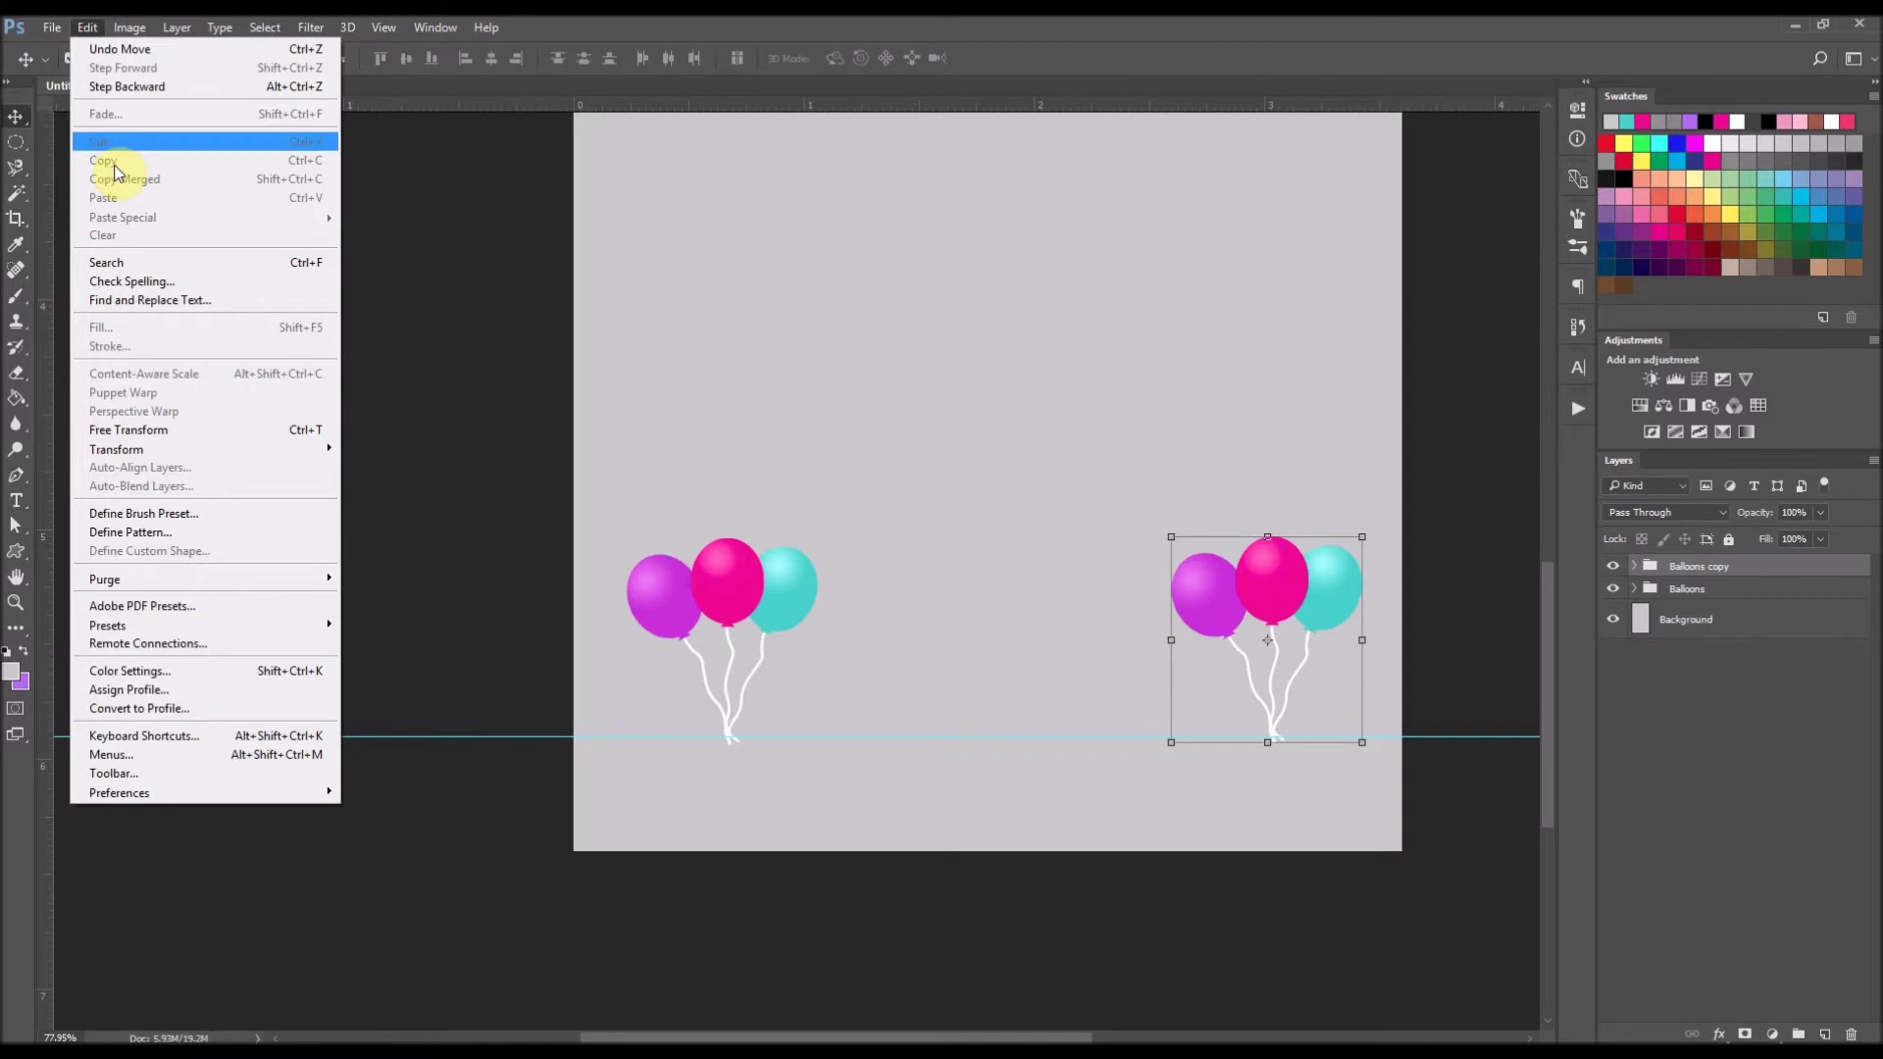
{"action": "mouse_move", "coordinate": [142, 451]}
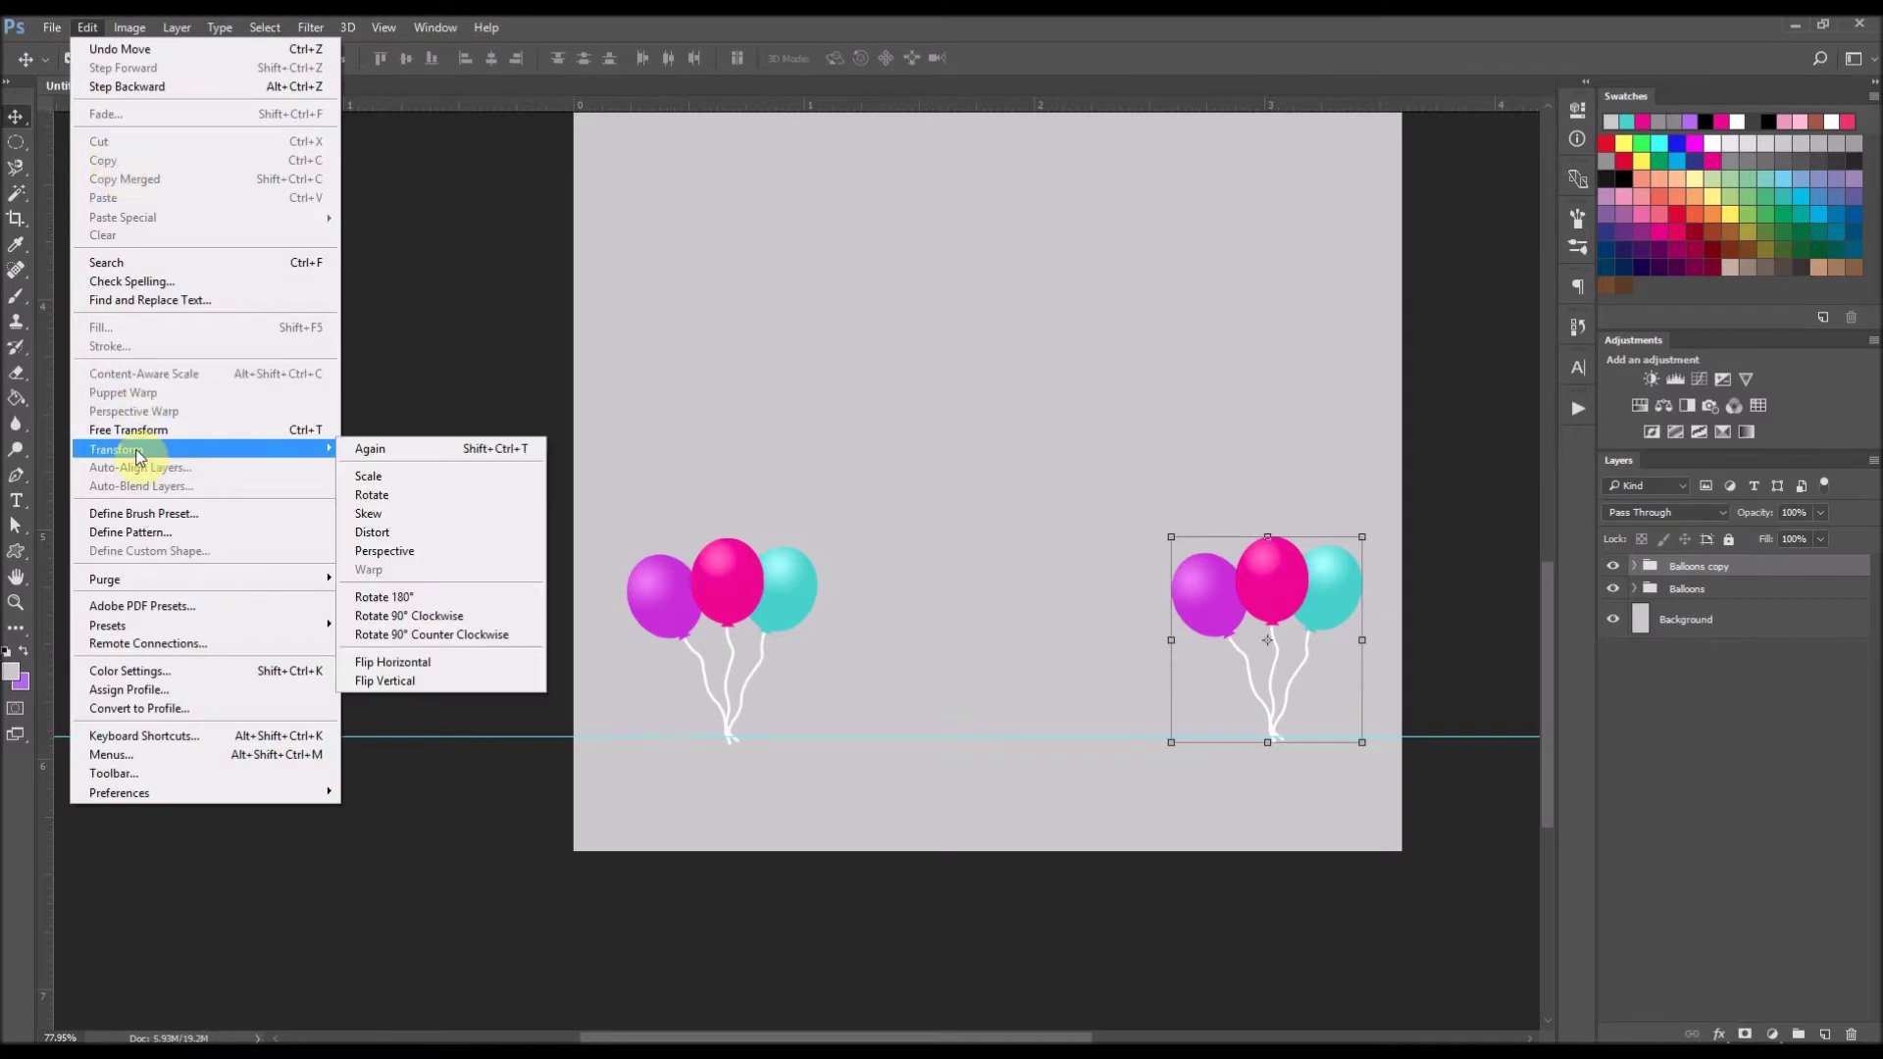
{"action": "left_click", "coordinate": [432, 660]}
- Nudge the original balloon cluster slightly and align the top edges of both balloon groups
{"action": "left_click_drag", "start_coordinate": [722, 601], "coordinate": [727, 606]}
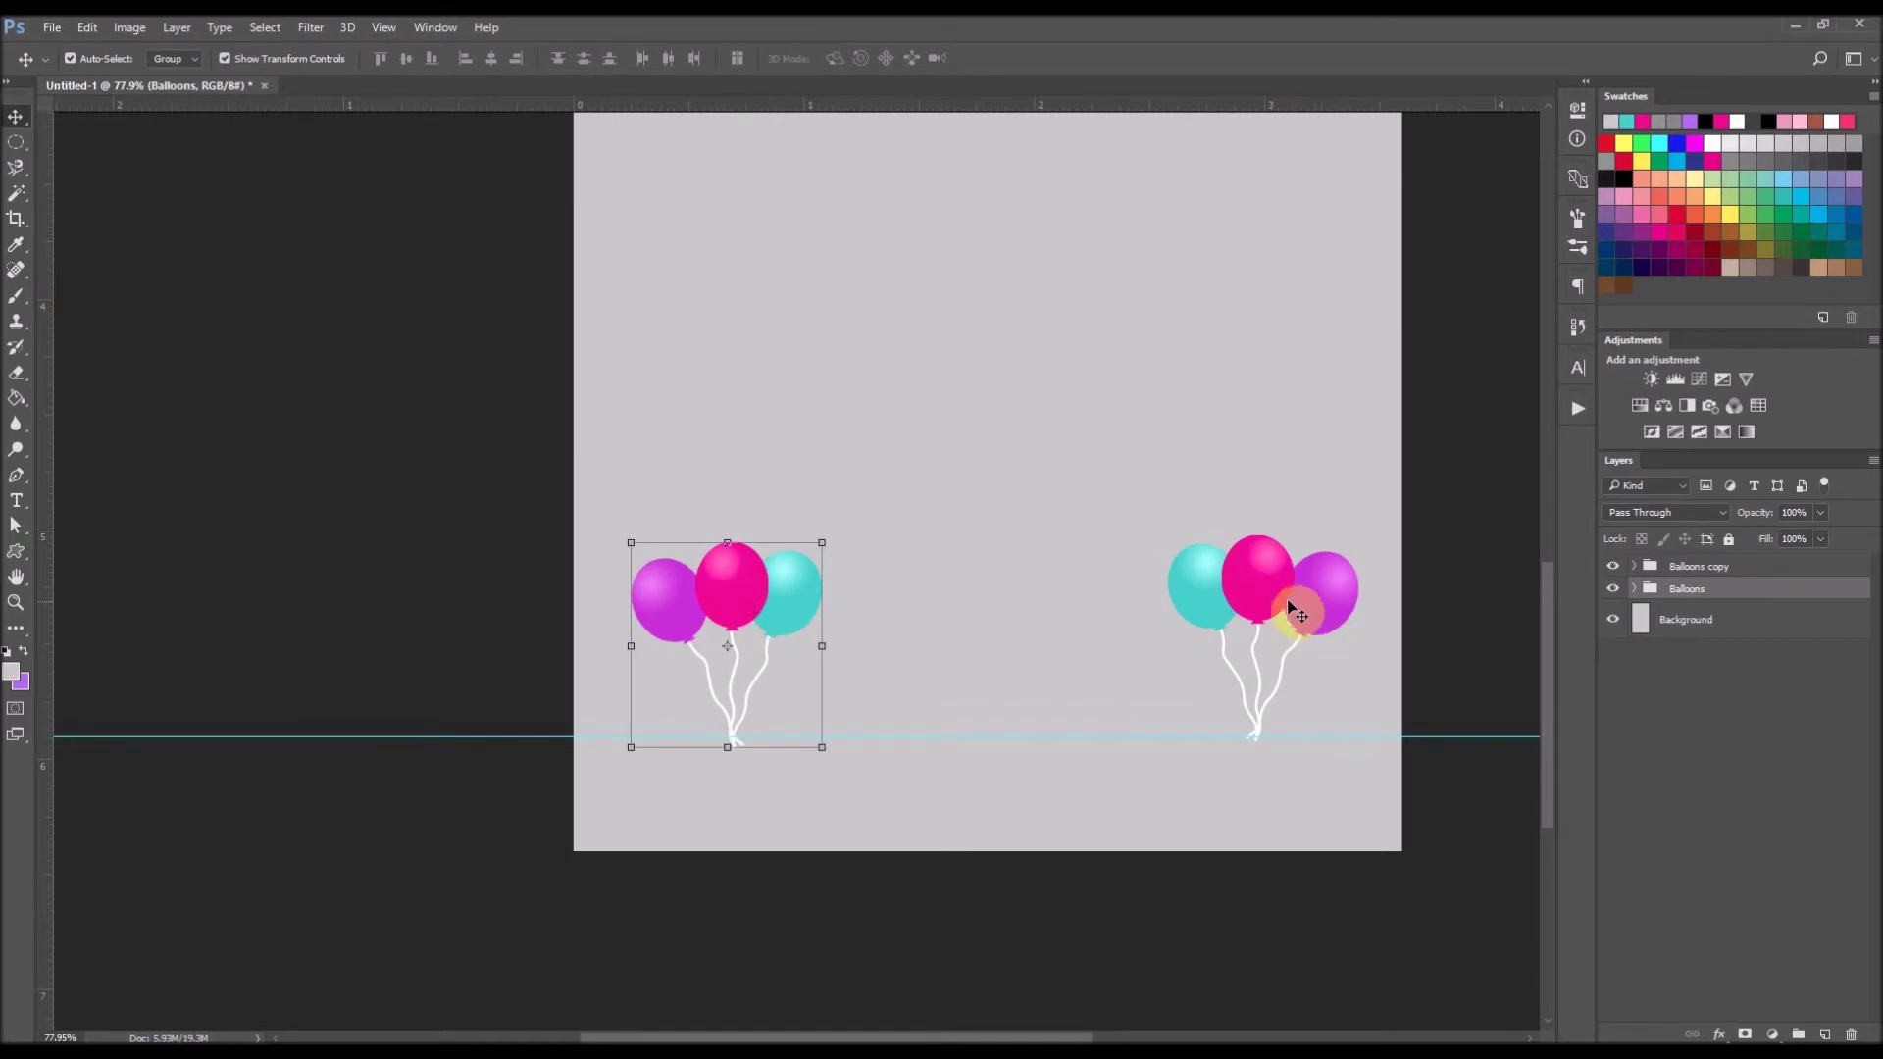
{"action": "left_click", "coordinate": [1726, 568], "text": "shift"}
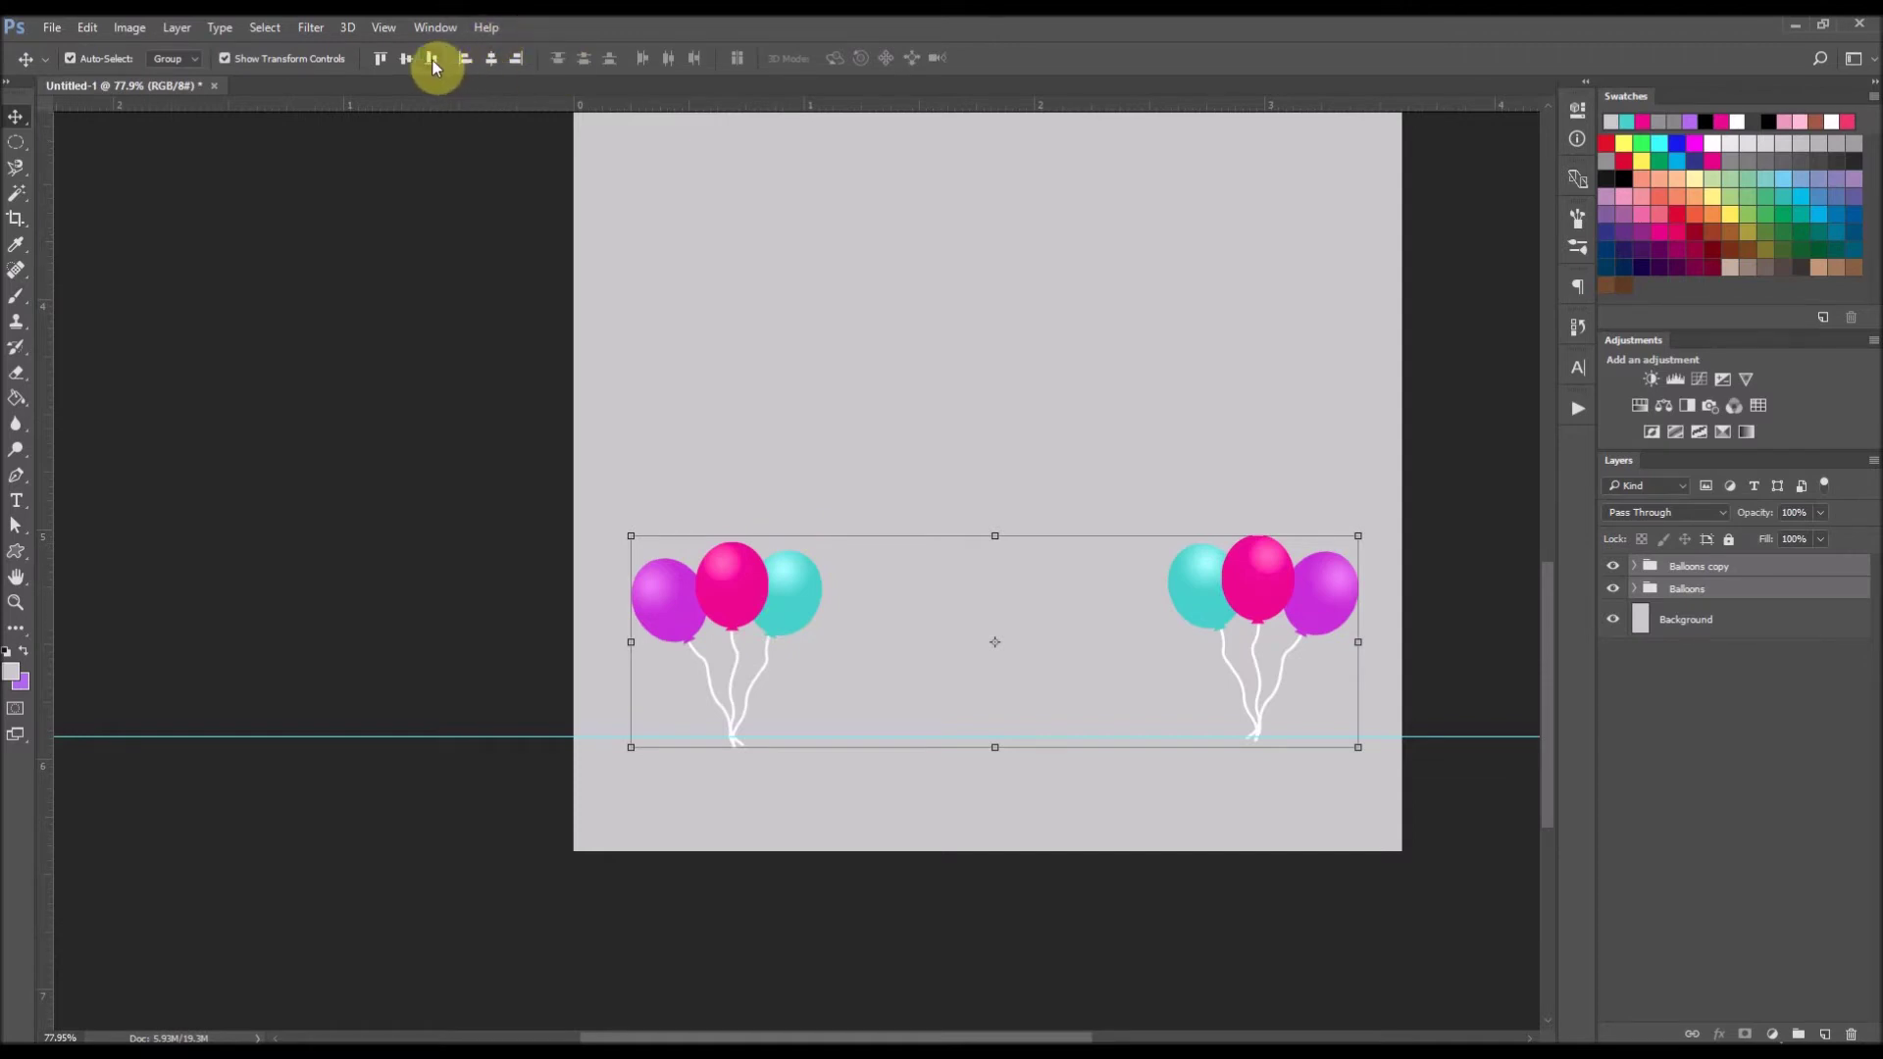
{"action": "left_click", "coordinate": [380, 61]}
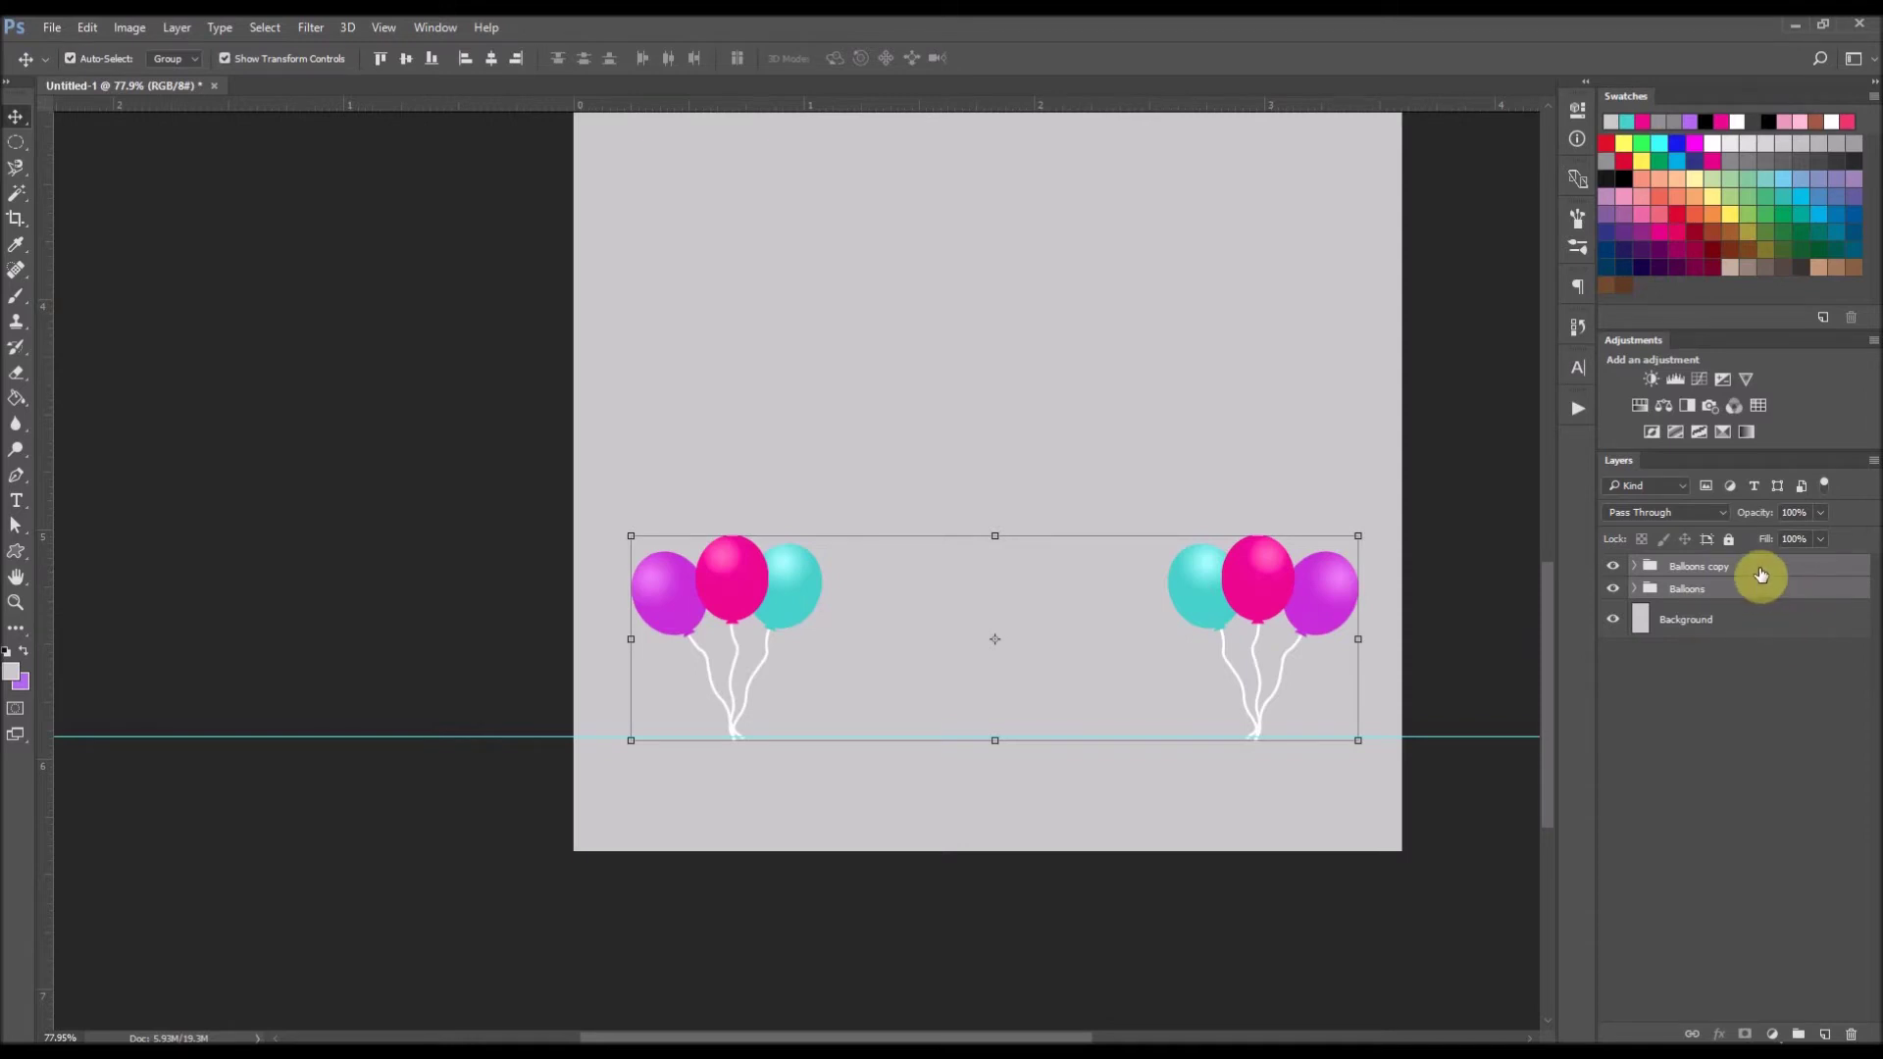
- Group the two balloon clusters together and name the new group Balloons
{"action": "key", "text": "ctrl+g"}
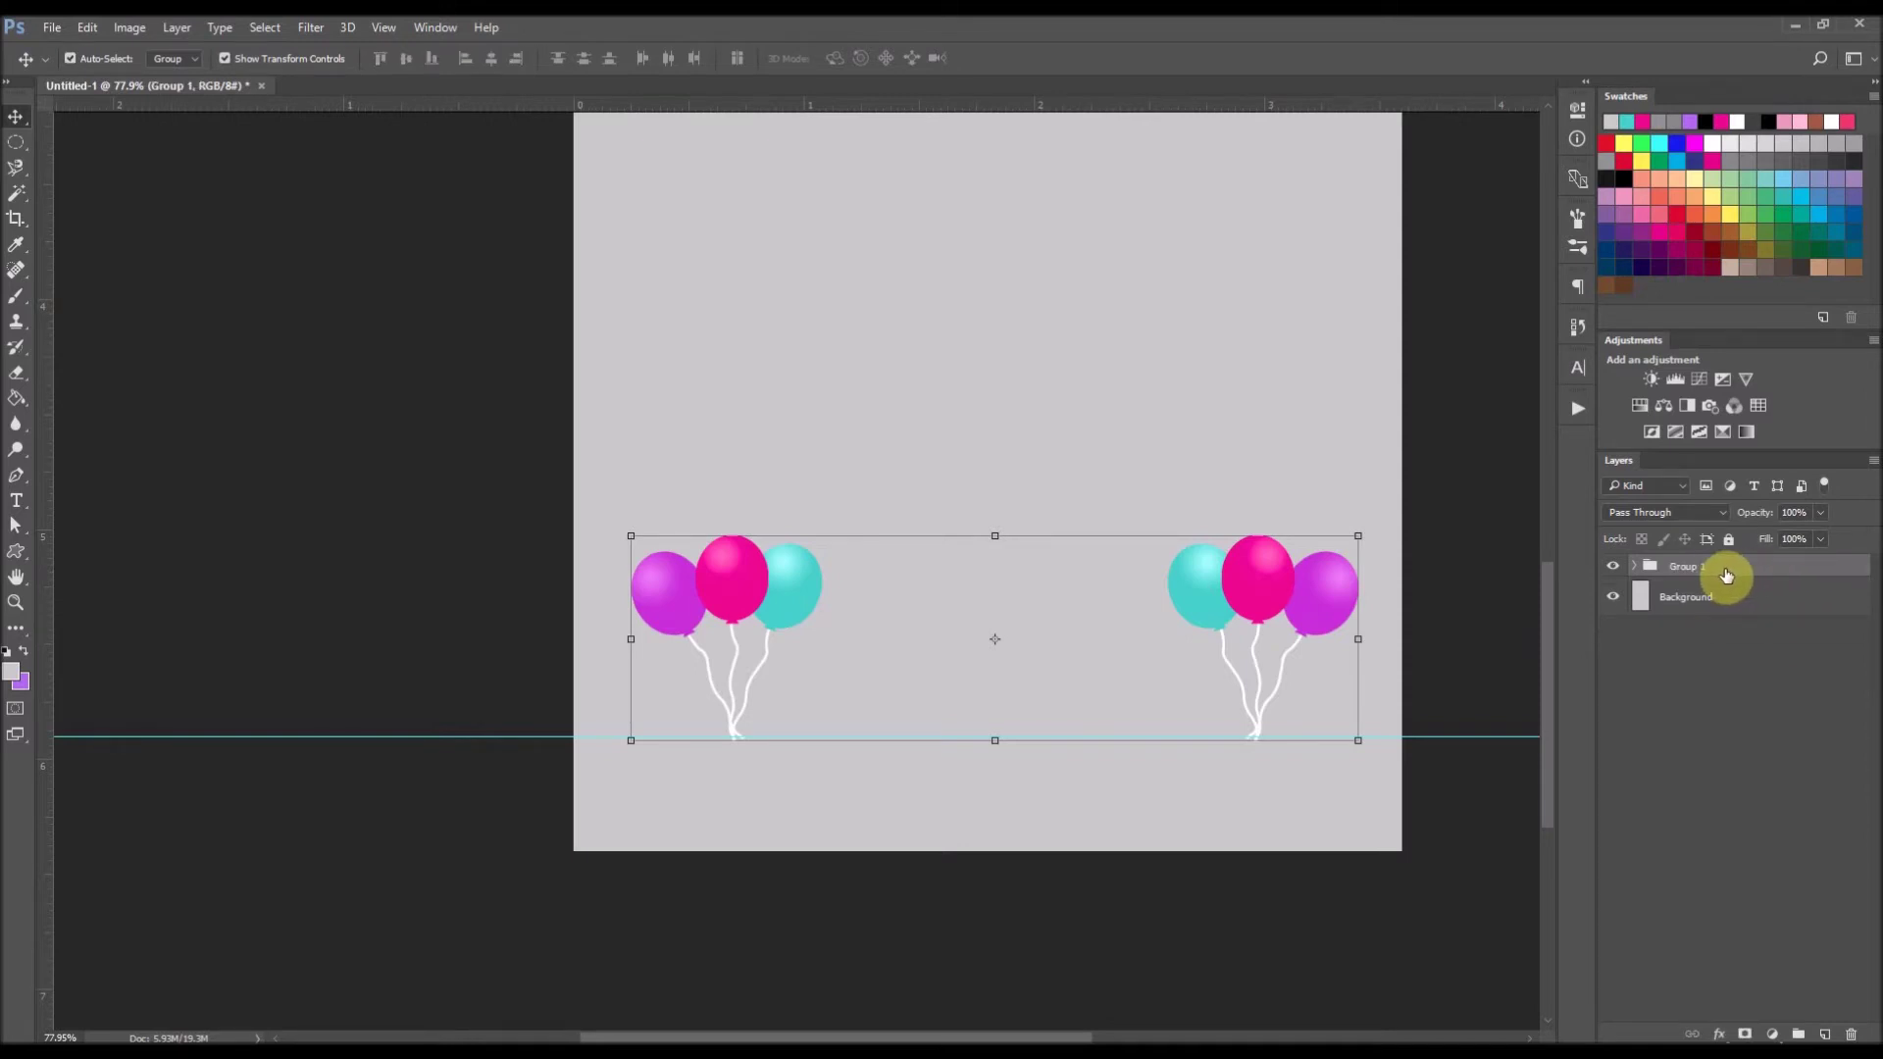
{"action": "double_click", "coordinate": [1683, 567]}
{"action": "type", "text": "Balloons"}
{"action": "left_click", "coordinate": [1758, 574]}
- Center the Balloons group horizontally on the Background layer and clear the layer selection
{"action": "key", "text": "ctrl"}
{"action": "left_click", "coordinate": [1726, 609]}
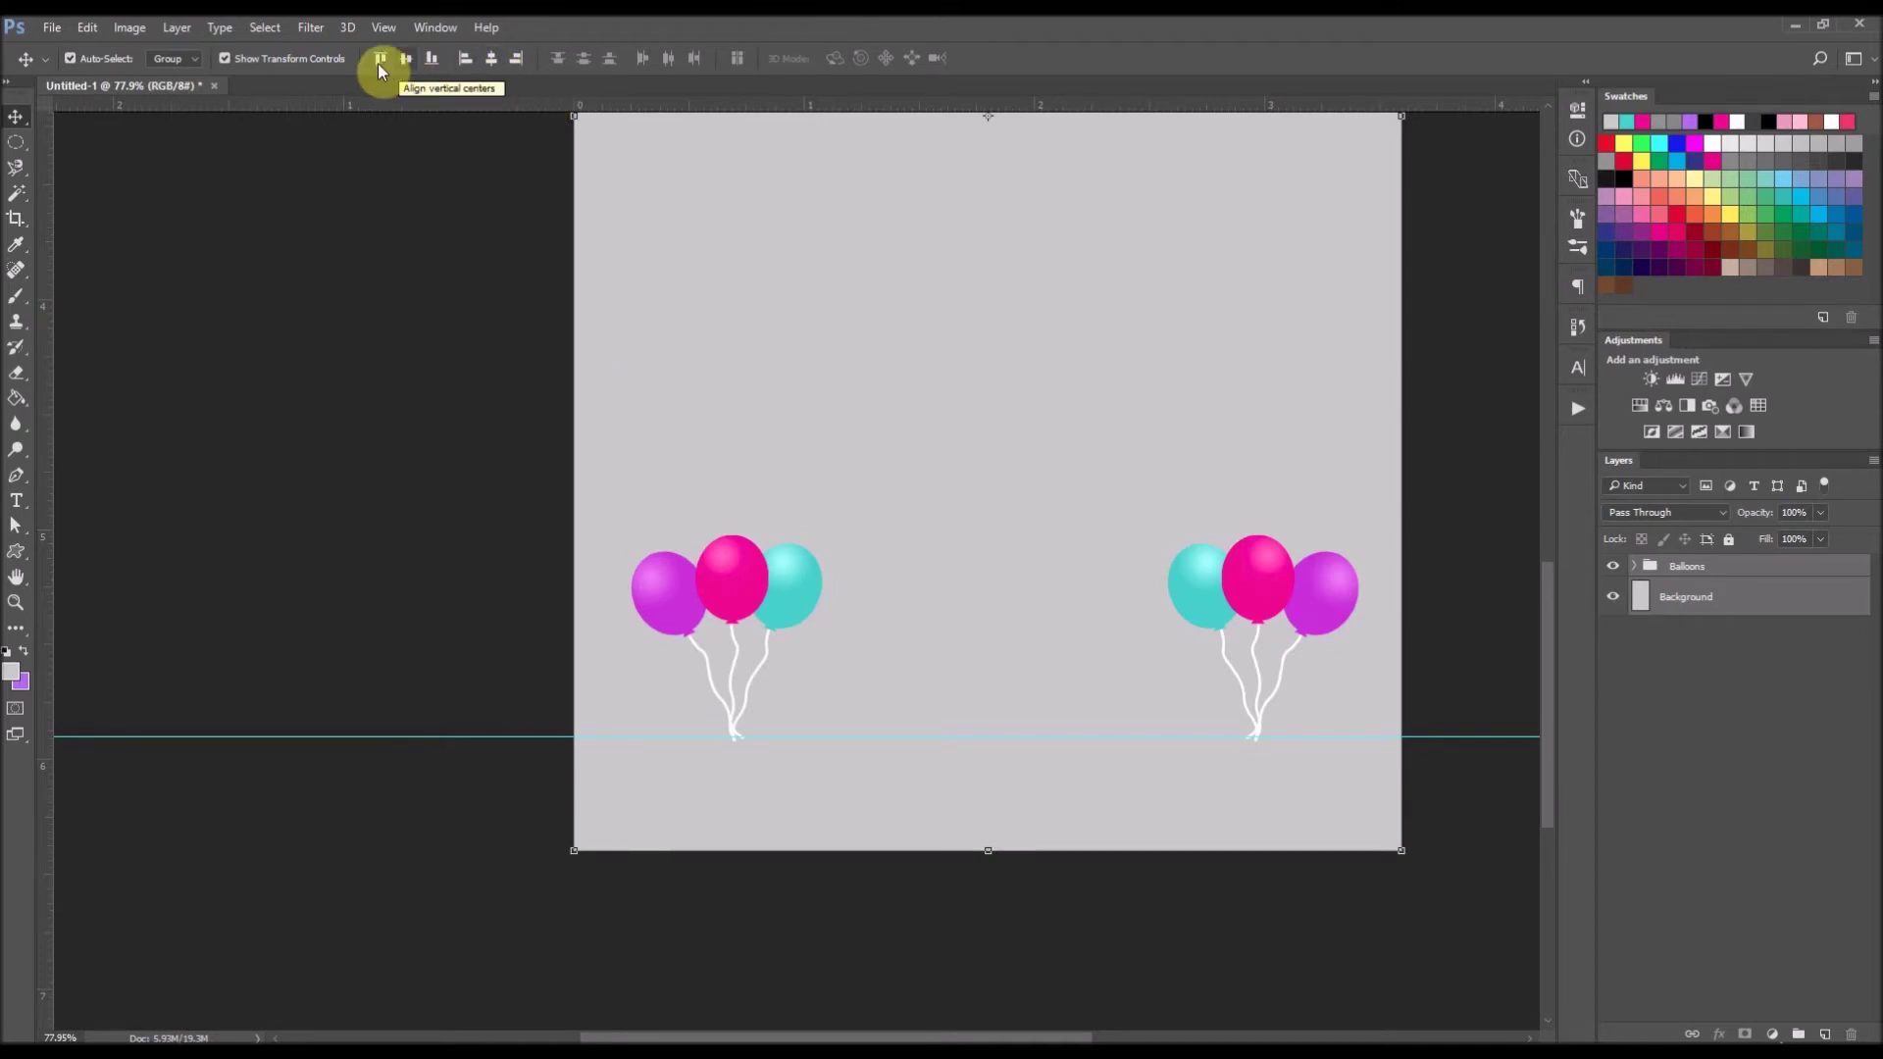
{"action": "left_click", "coordinate": [492, 61]}
{"action": "left_click", "coordinate": [1127, 943]}
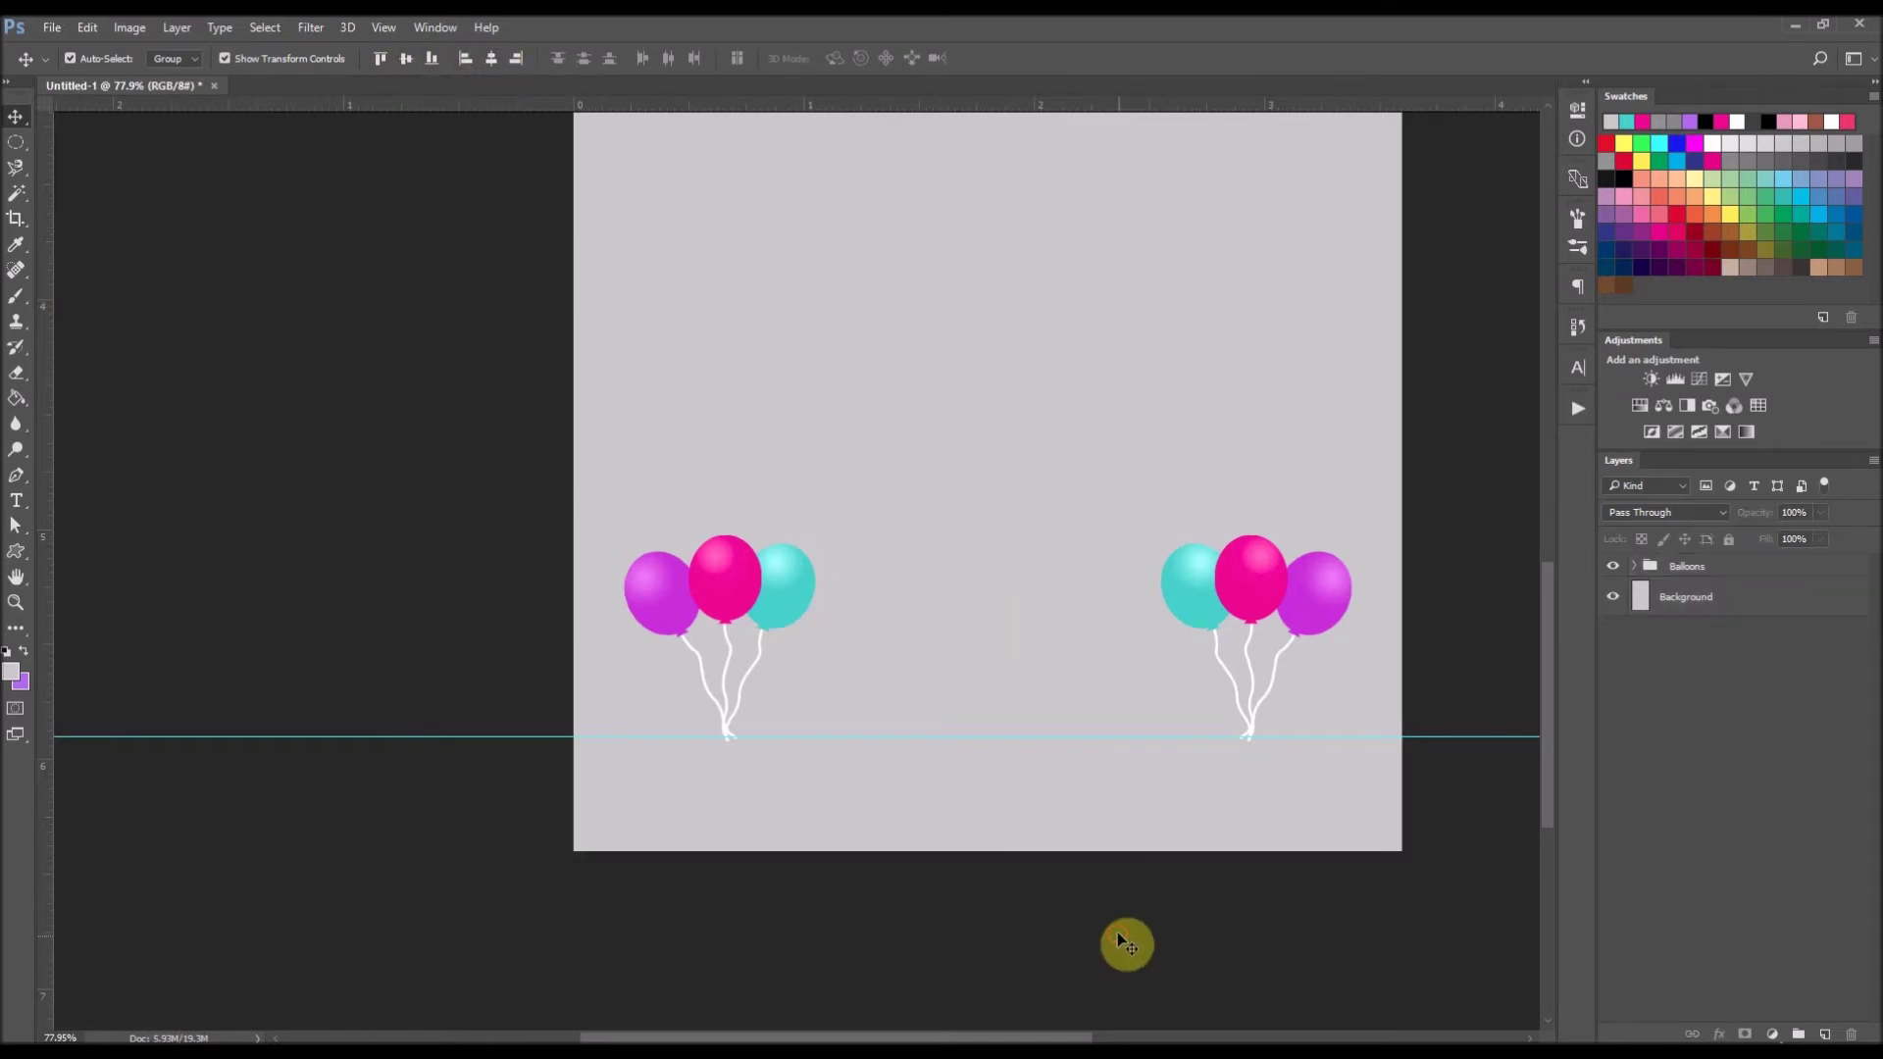
- Set the foreground color to the purple balloon's color, cd32e4, by sampling it from the canvas
{"action": "scroll", "coordinate": [1028, 708], "scroll_direction": "down", "scroll_amount": 1}
{"action": "scroll", "coordinate": [1126, 655], "scroll_direction": "down", "scroll_amount": 1}
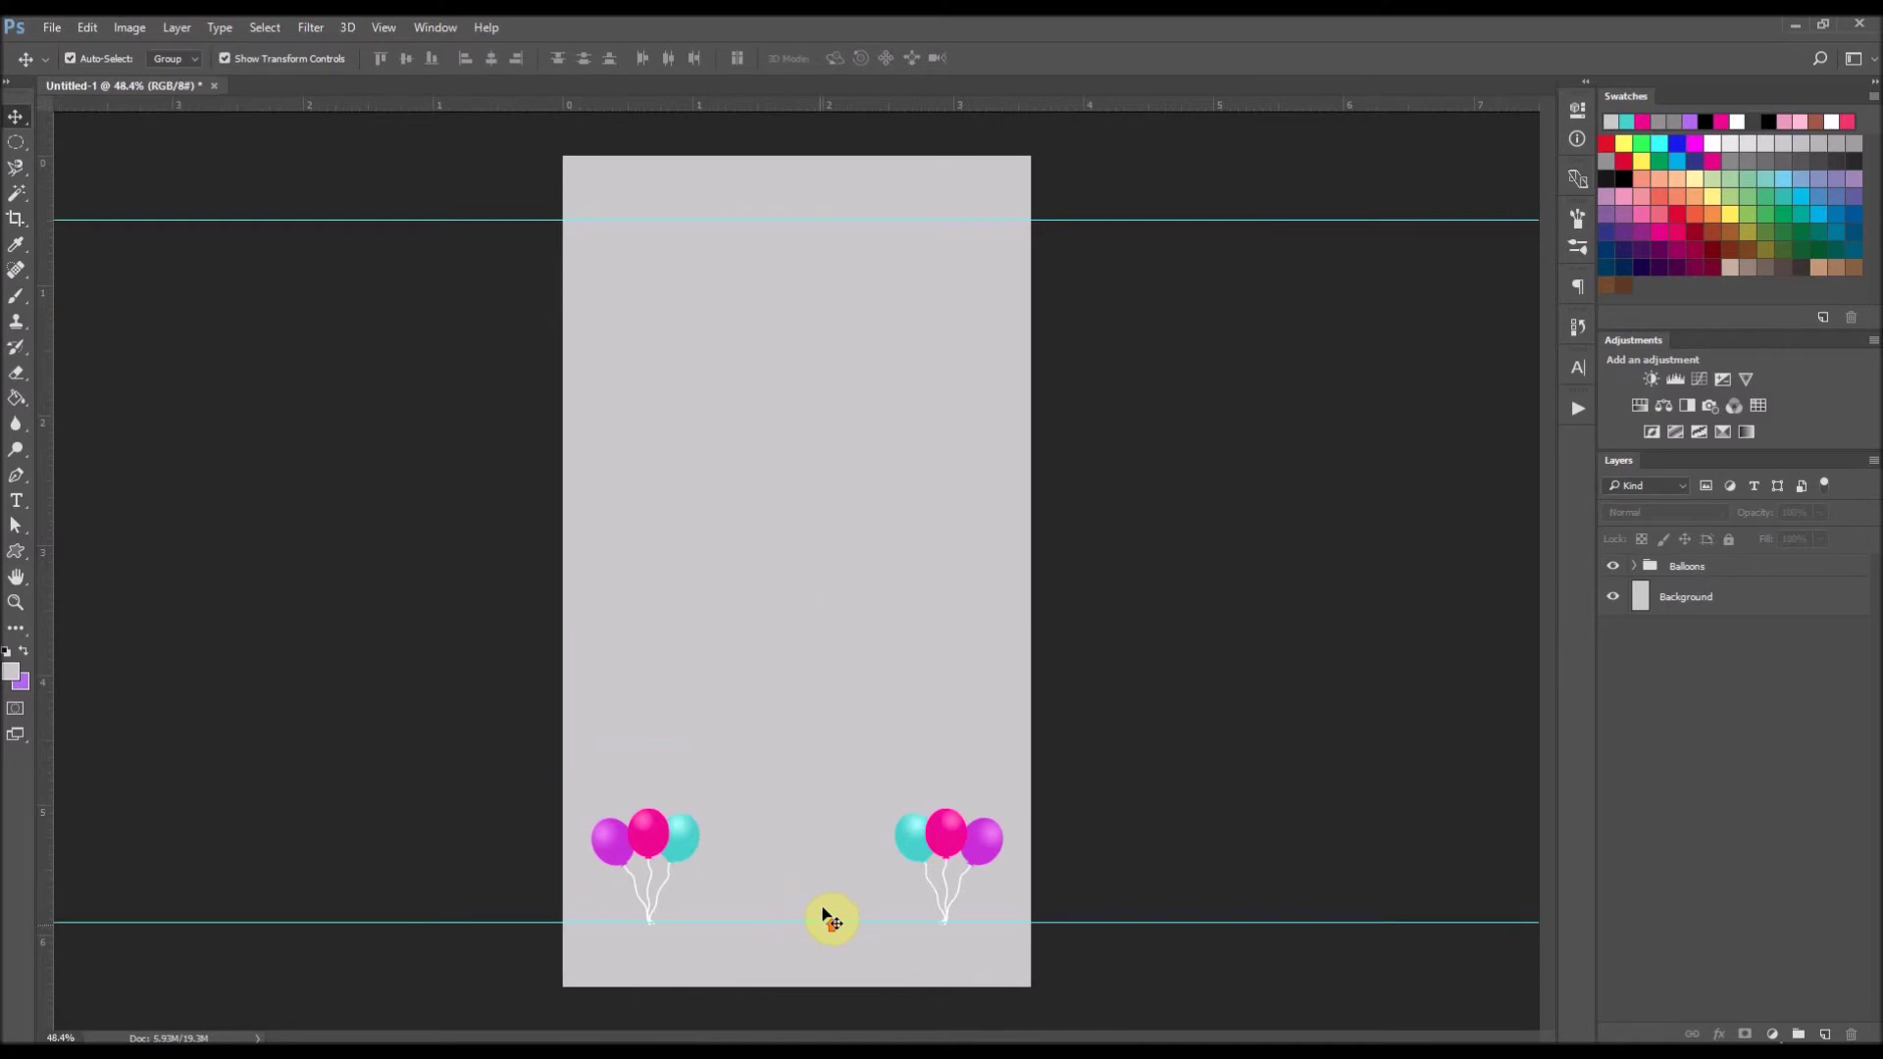
{"action": "scroll", "coordinate": [828, 916], "scroll_direction": "up", "scroll_amount": 1}
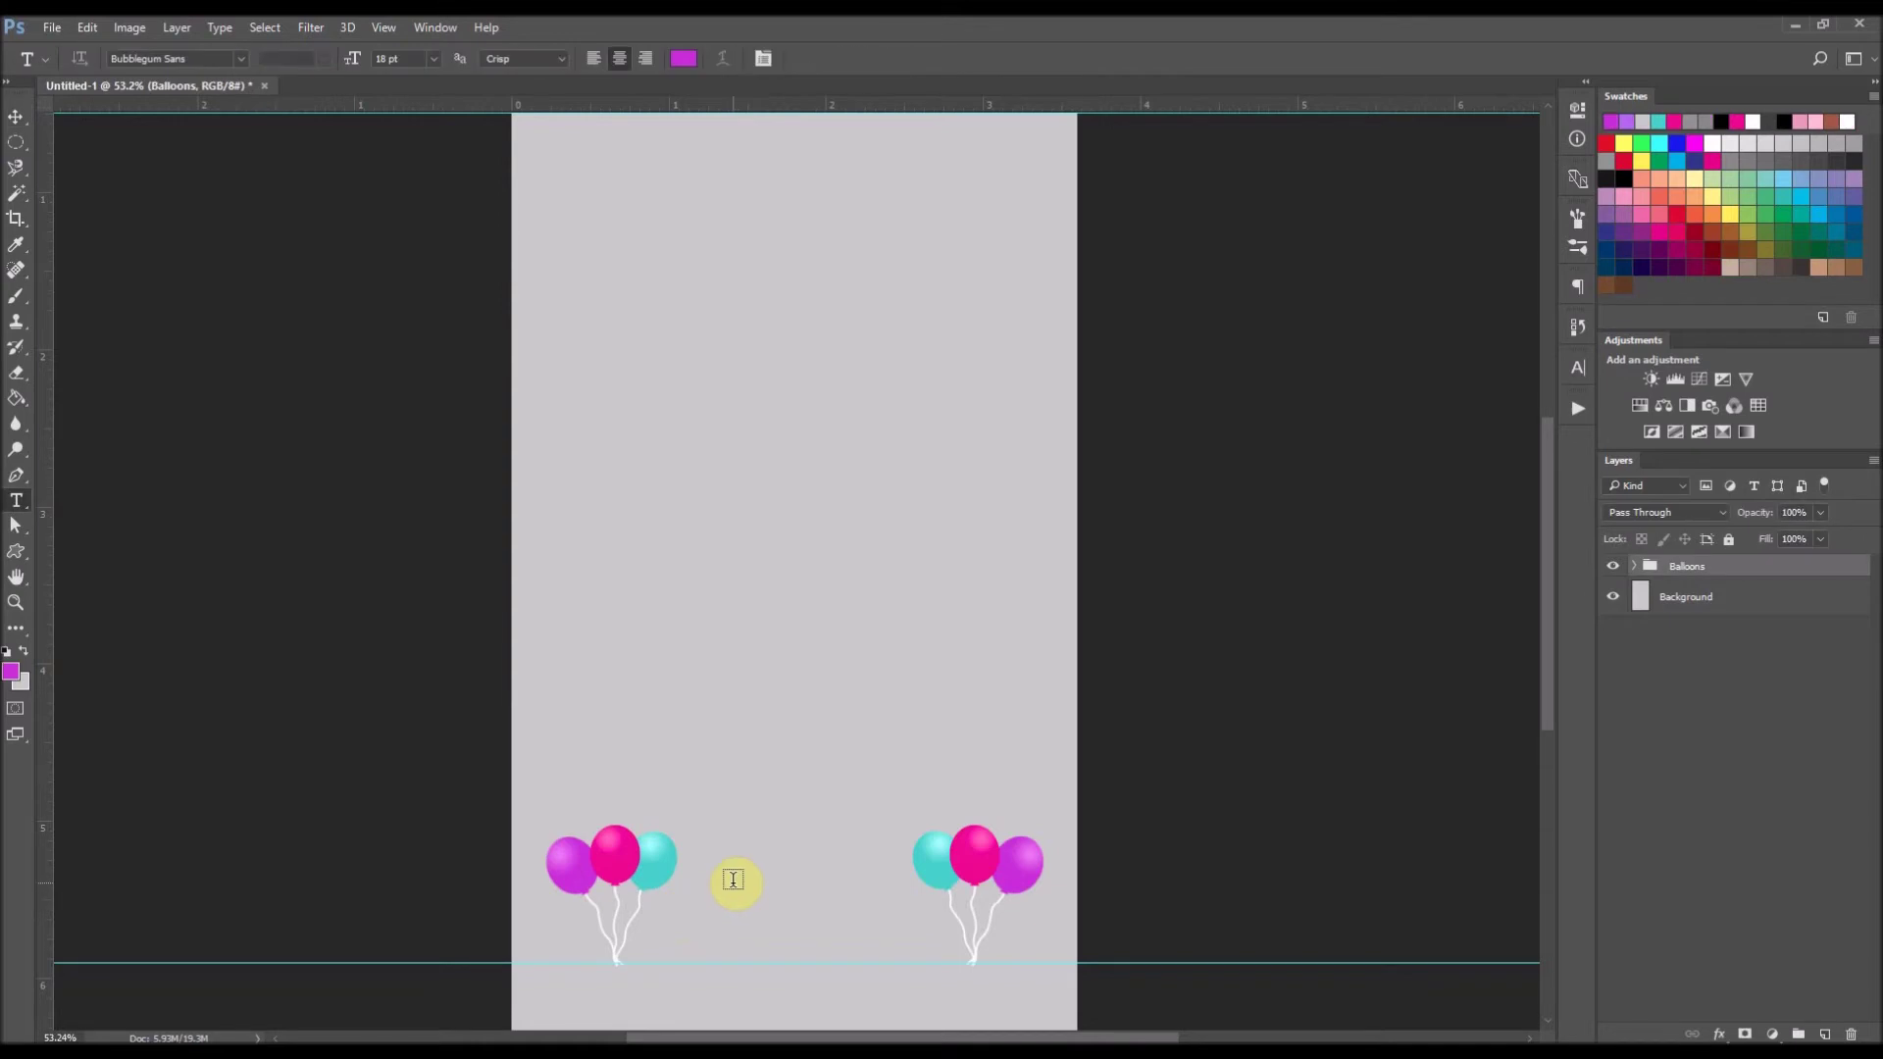
{"action": "left_click", "coordinate": [12, 671]}
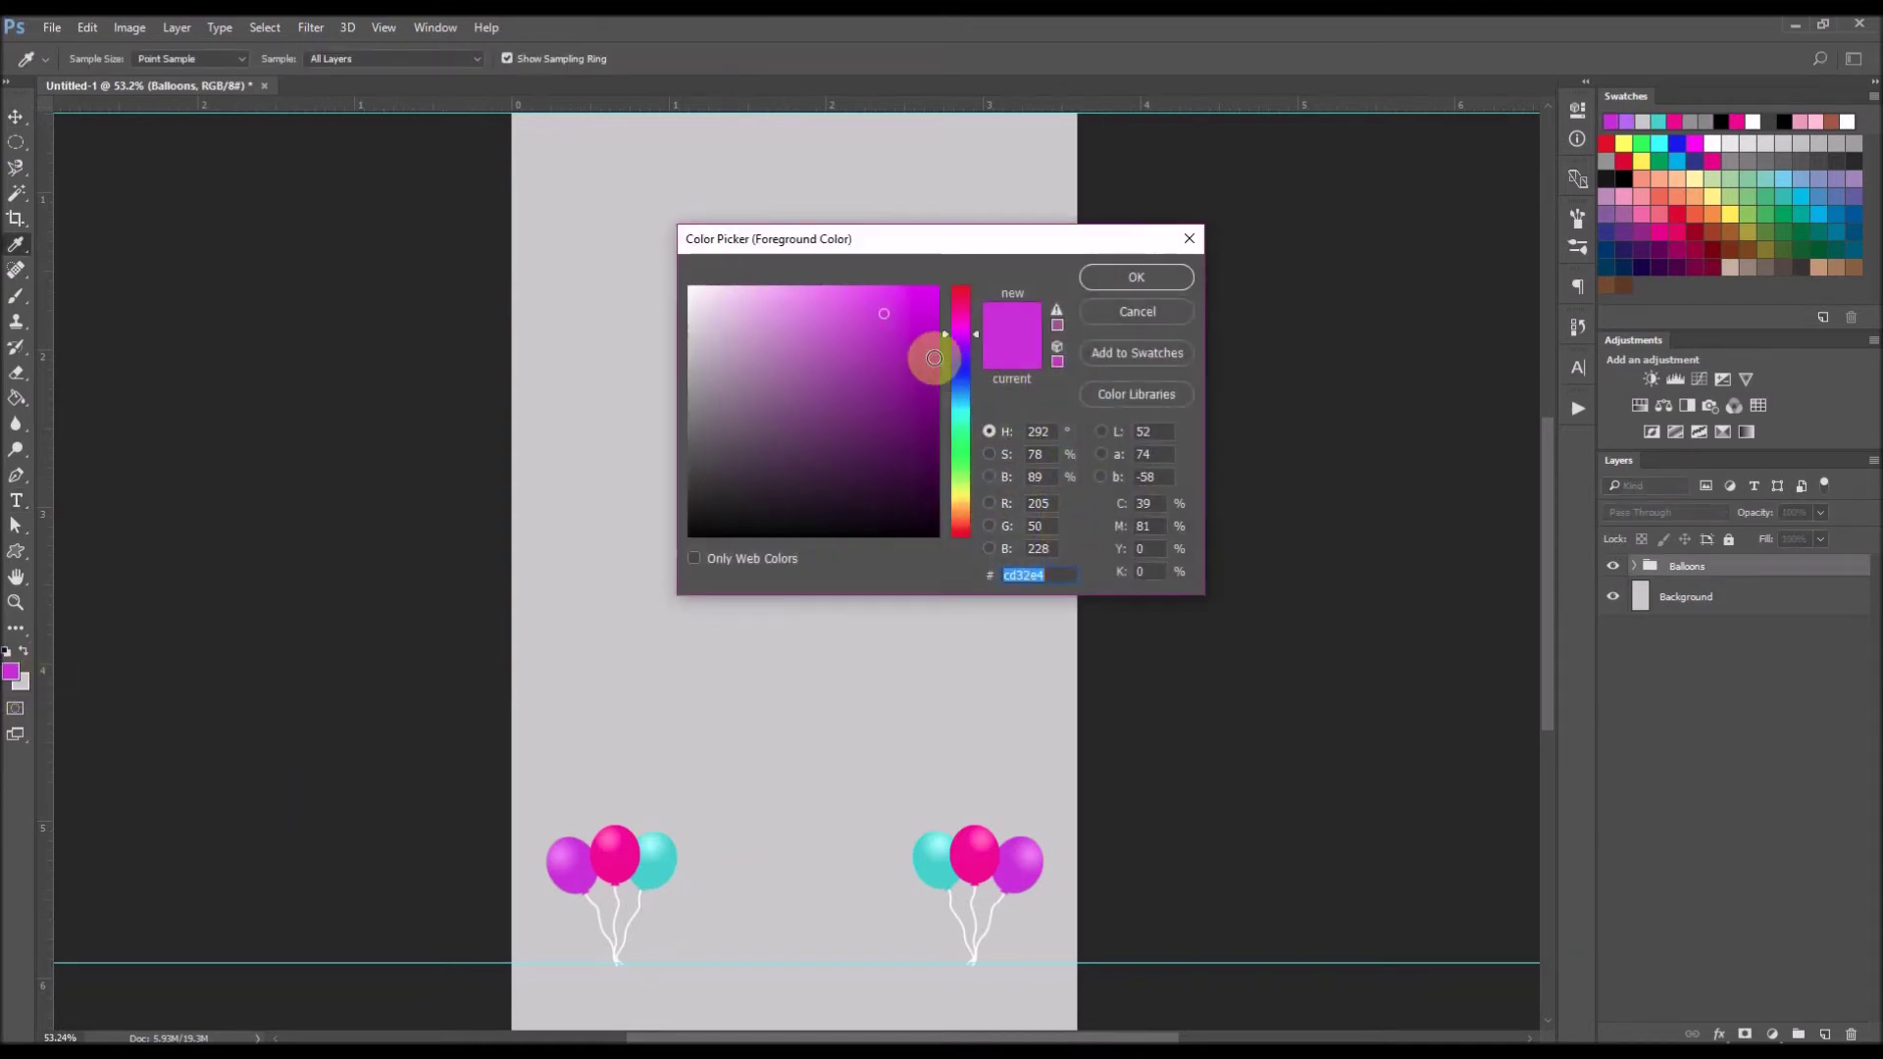
{"action": "mouse_move", "coordinate": [569, 882]}
{"action": "left_mouse_down"}
{"action": "mouse_move", "coordinate": [620, 865]}
{"action": "mouse_move", "coordinate": [586, 886]}
{"action": "left_mouse_up"}
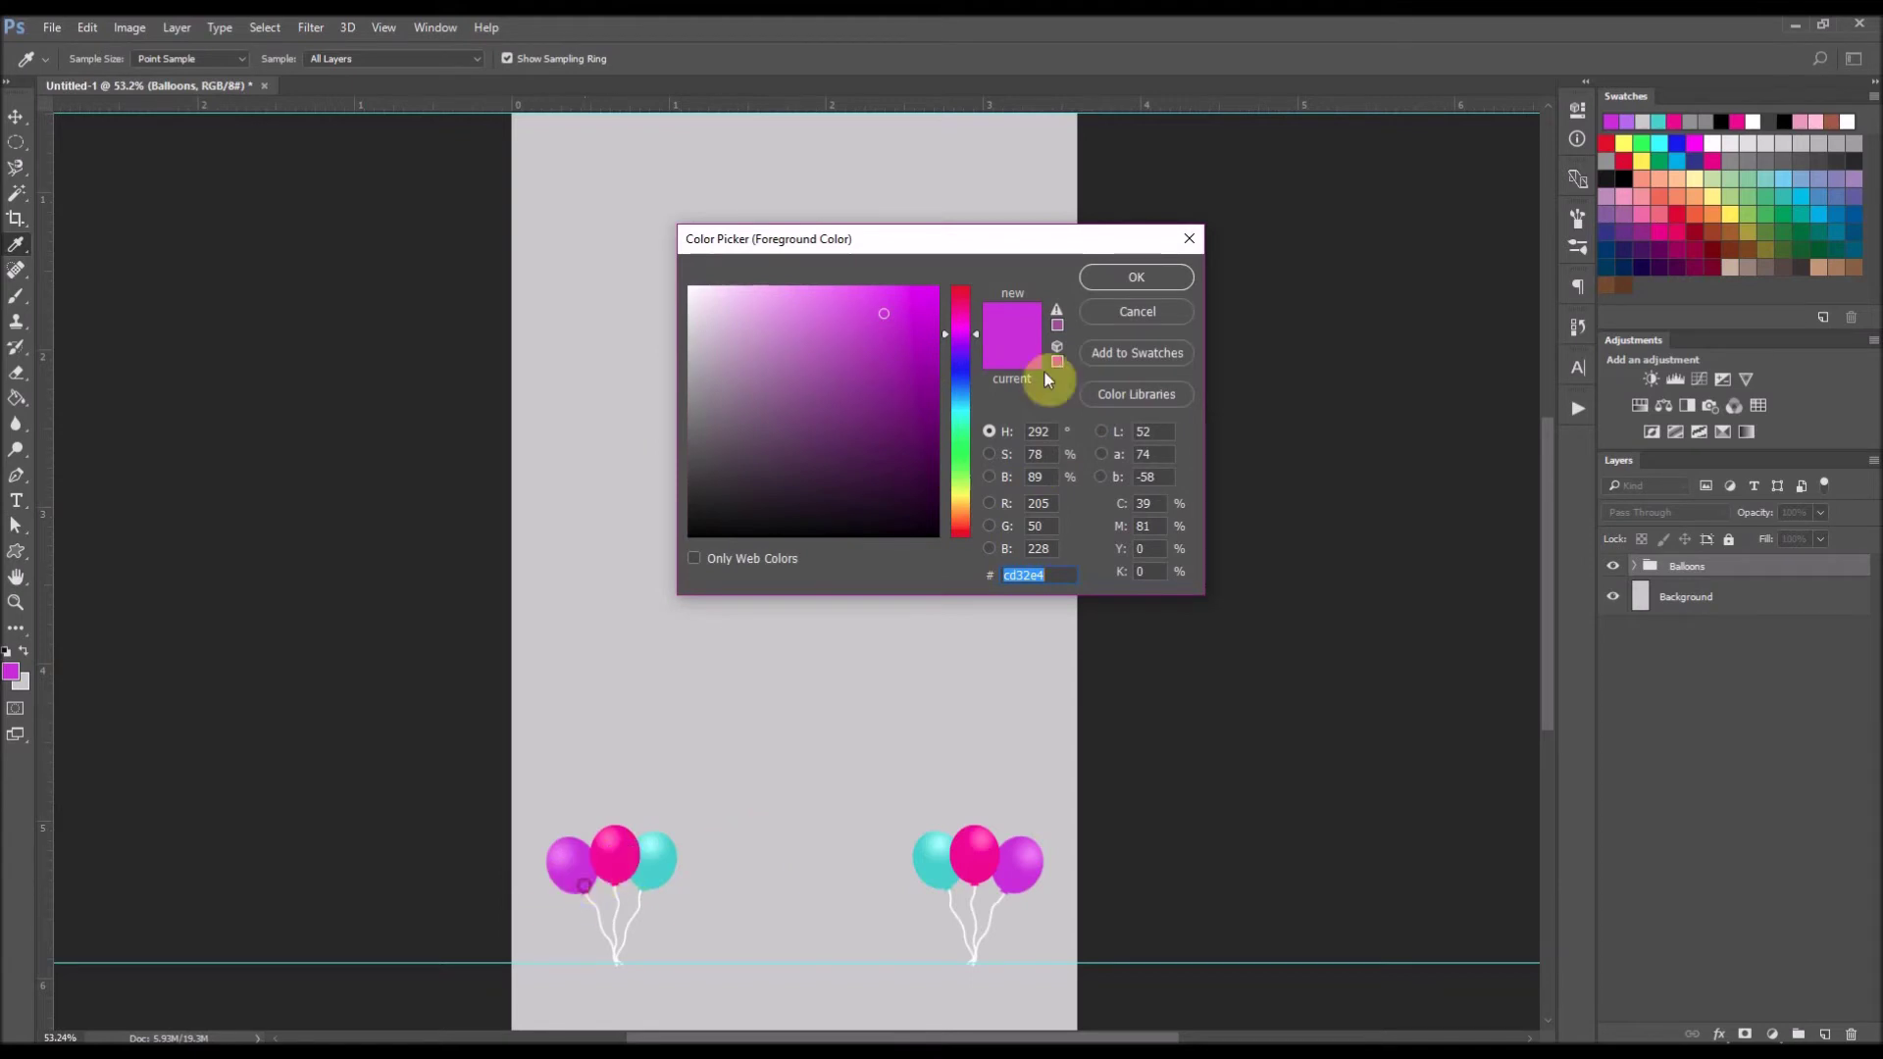
{"action": "left_click", "coordinate": [1131, 280]}
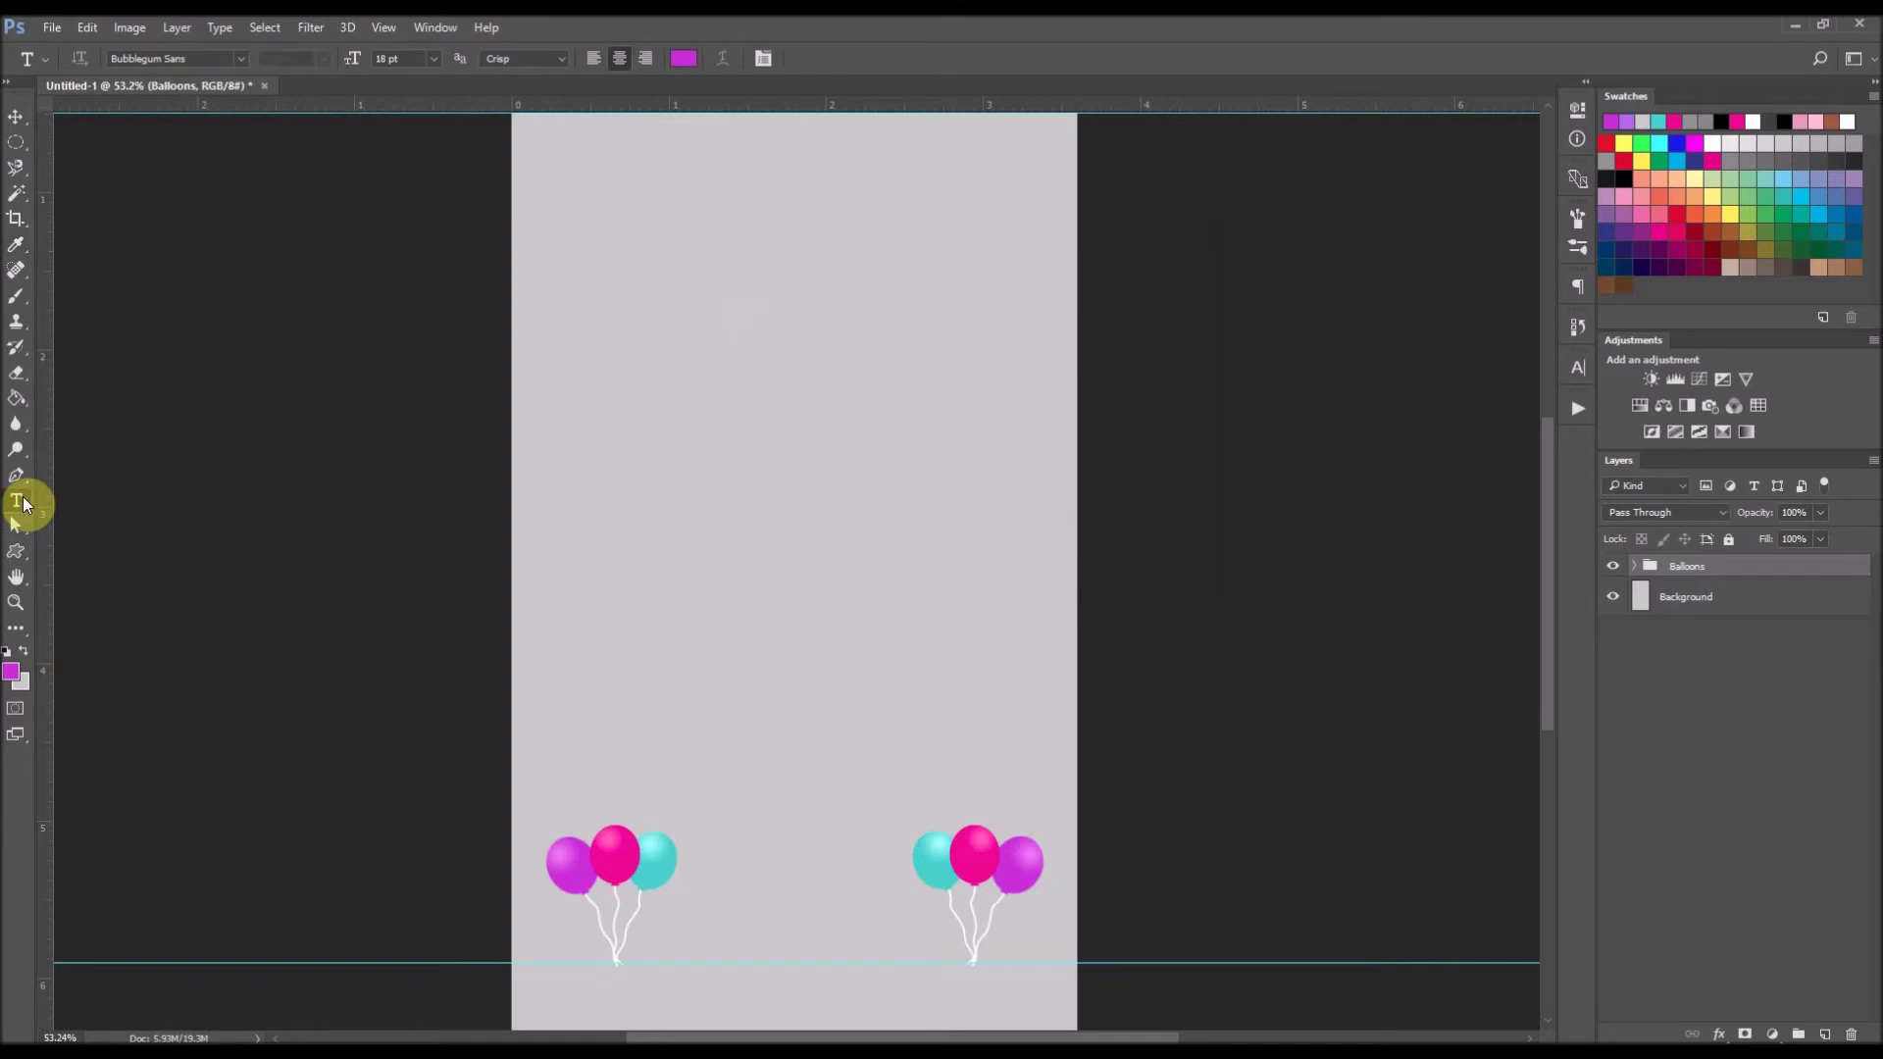
- Add 15 pt text in Bubblegum Sans between the balloon clusters, entering a first name in its possessive form
{"action": "left_click", "coordinate": [16, 502]}
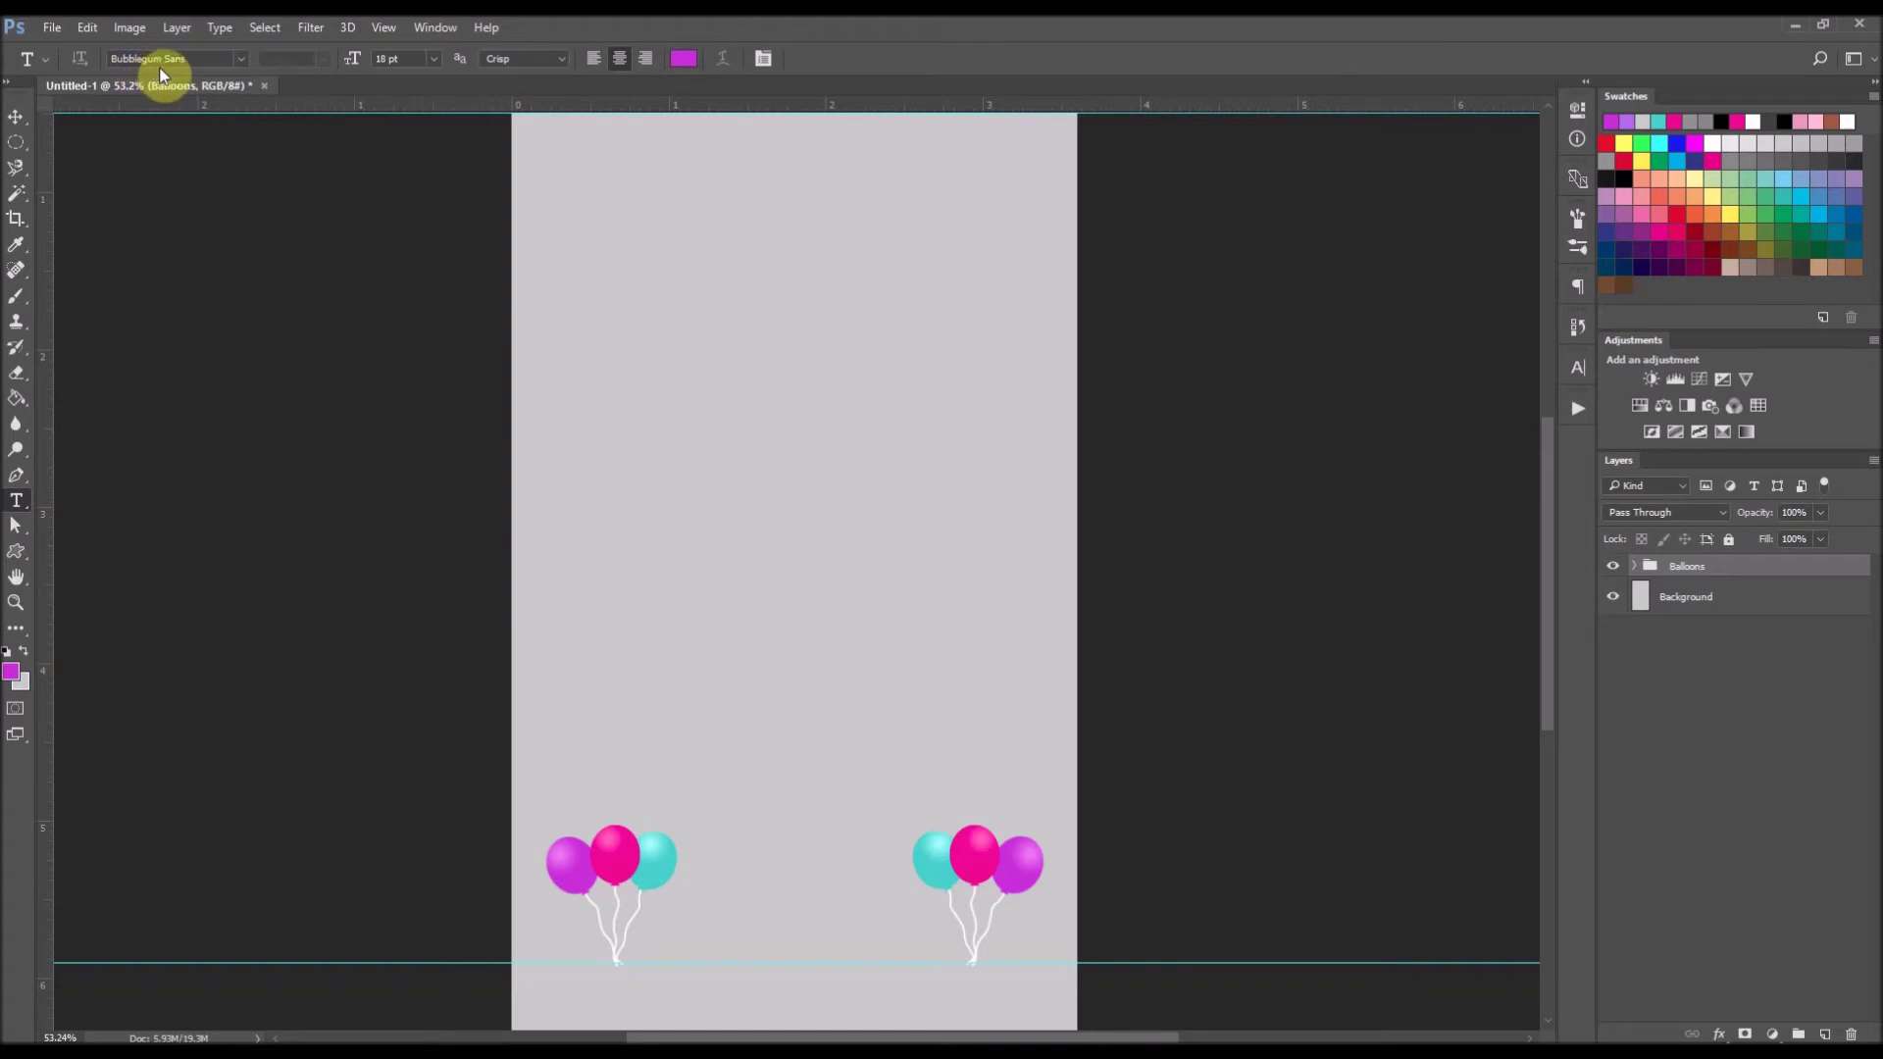
{"action": "left_click", "coordinate": [383, 58]}
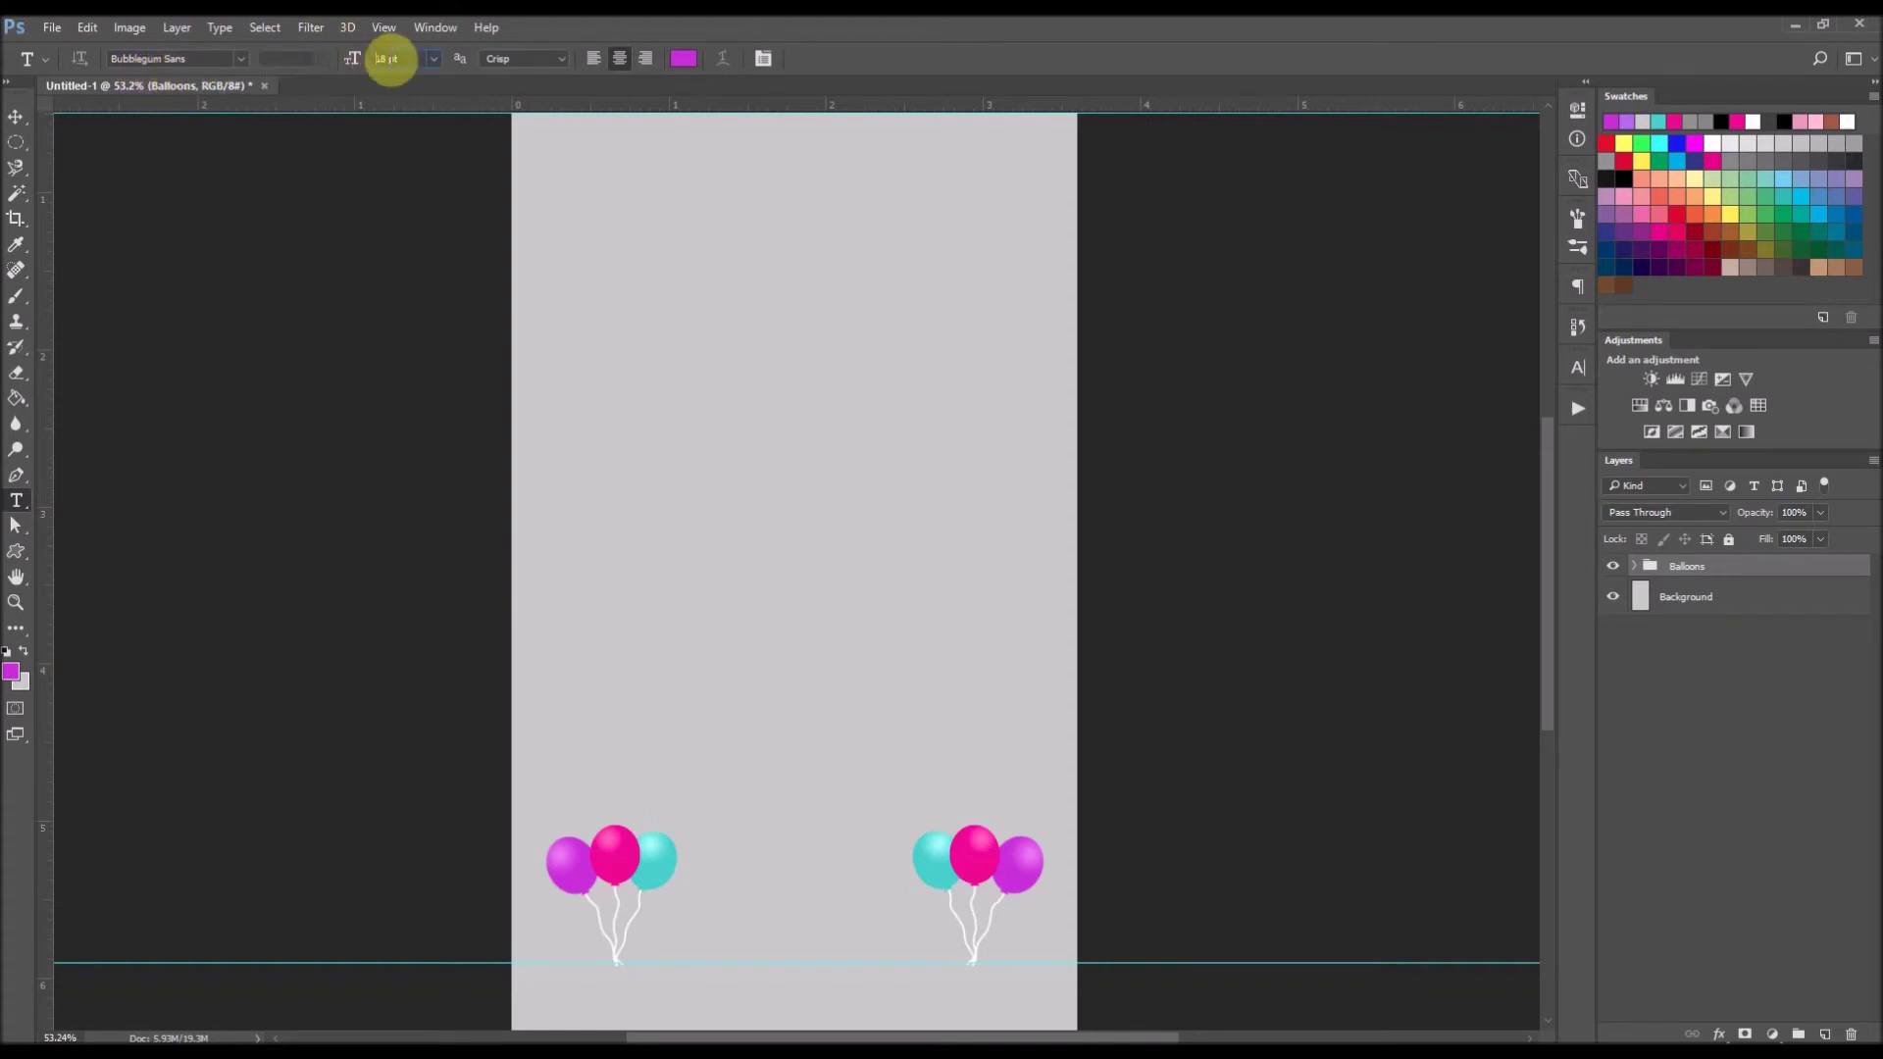
{"action": "type", "text": "15"}
{"action": "key", "text": "Return"}
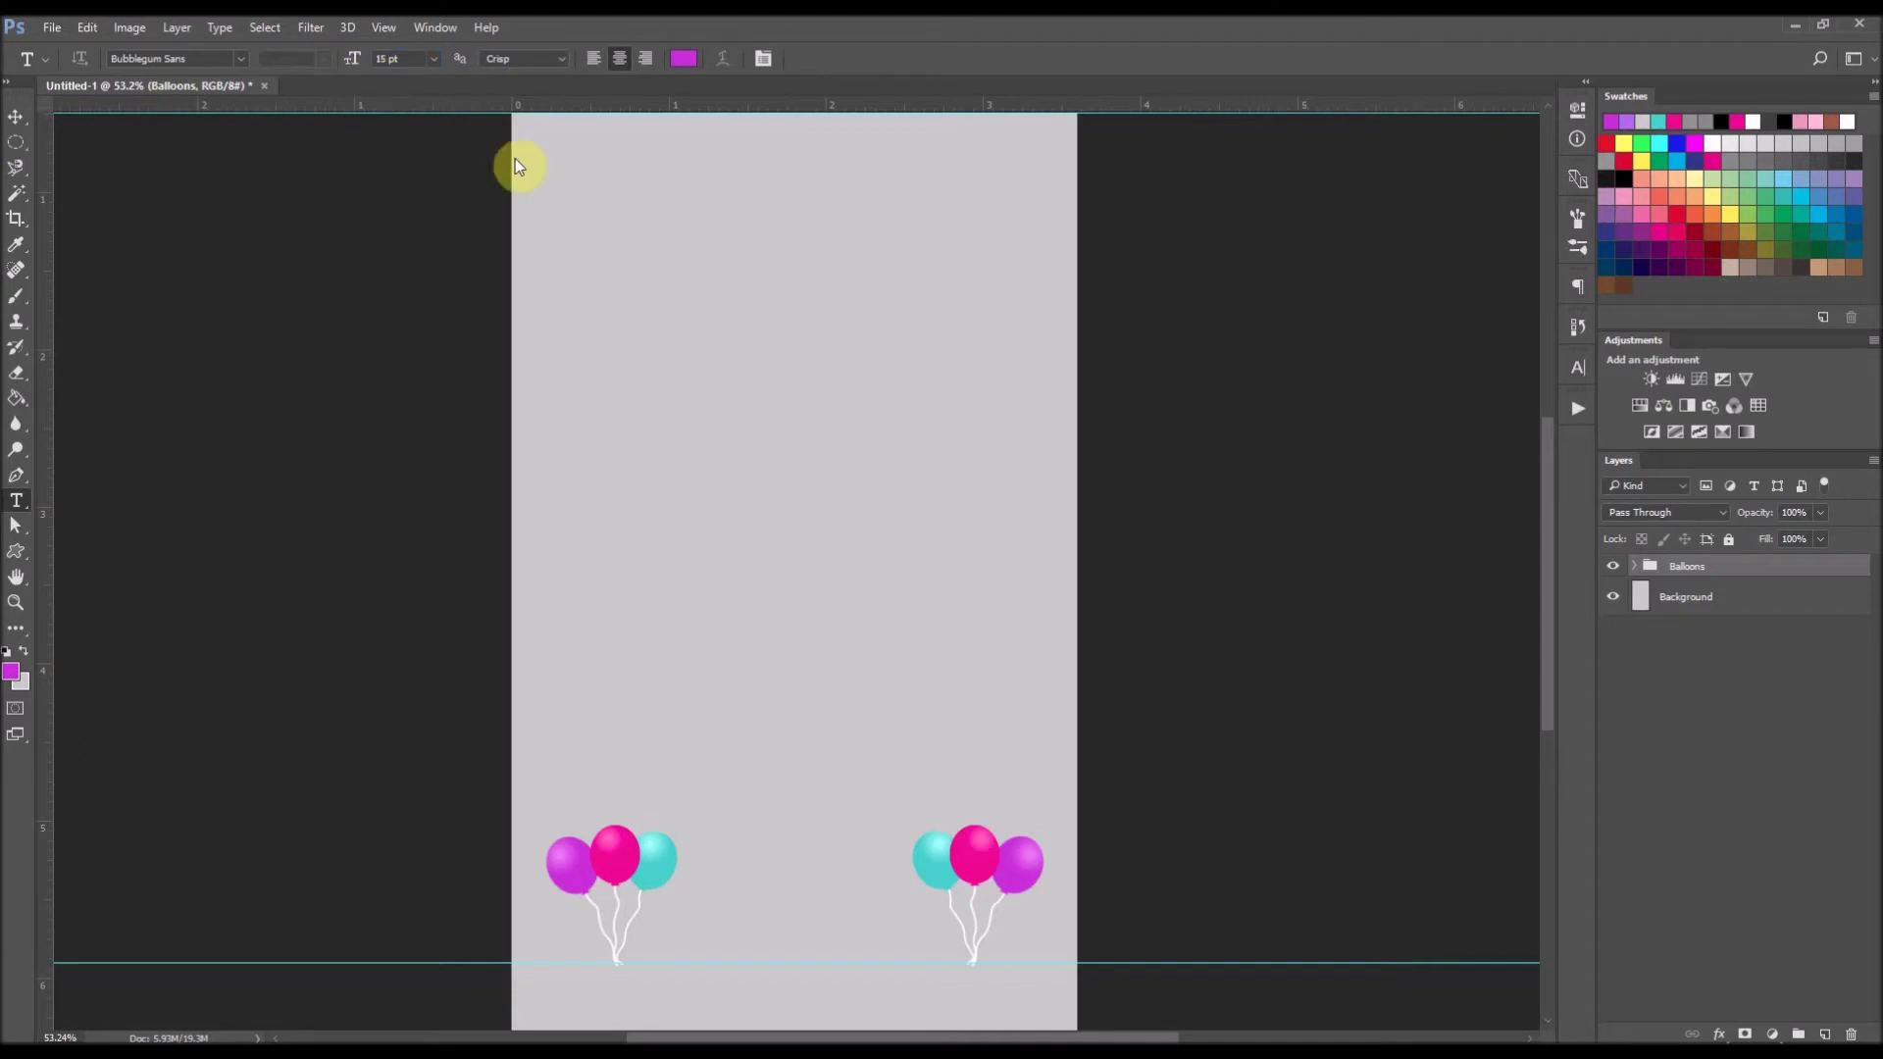
{"action": "left_click", "coordinate": [753, 885]}
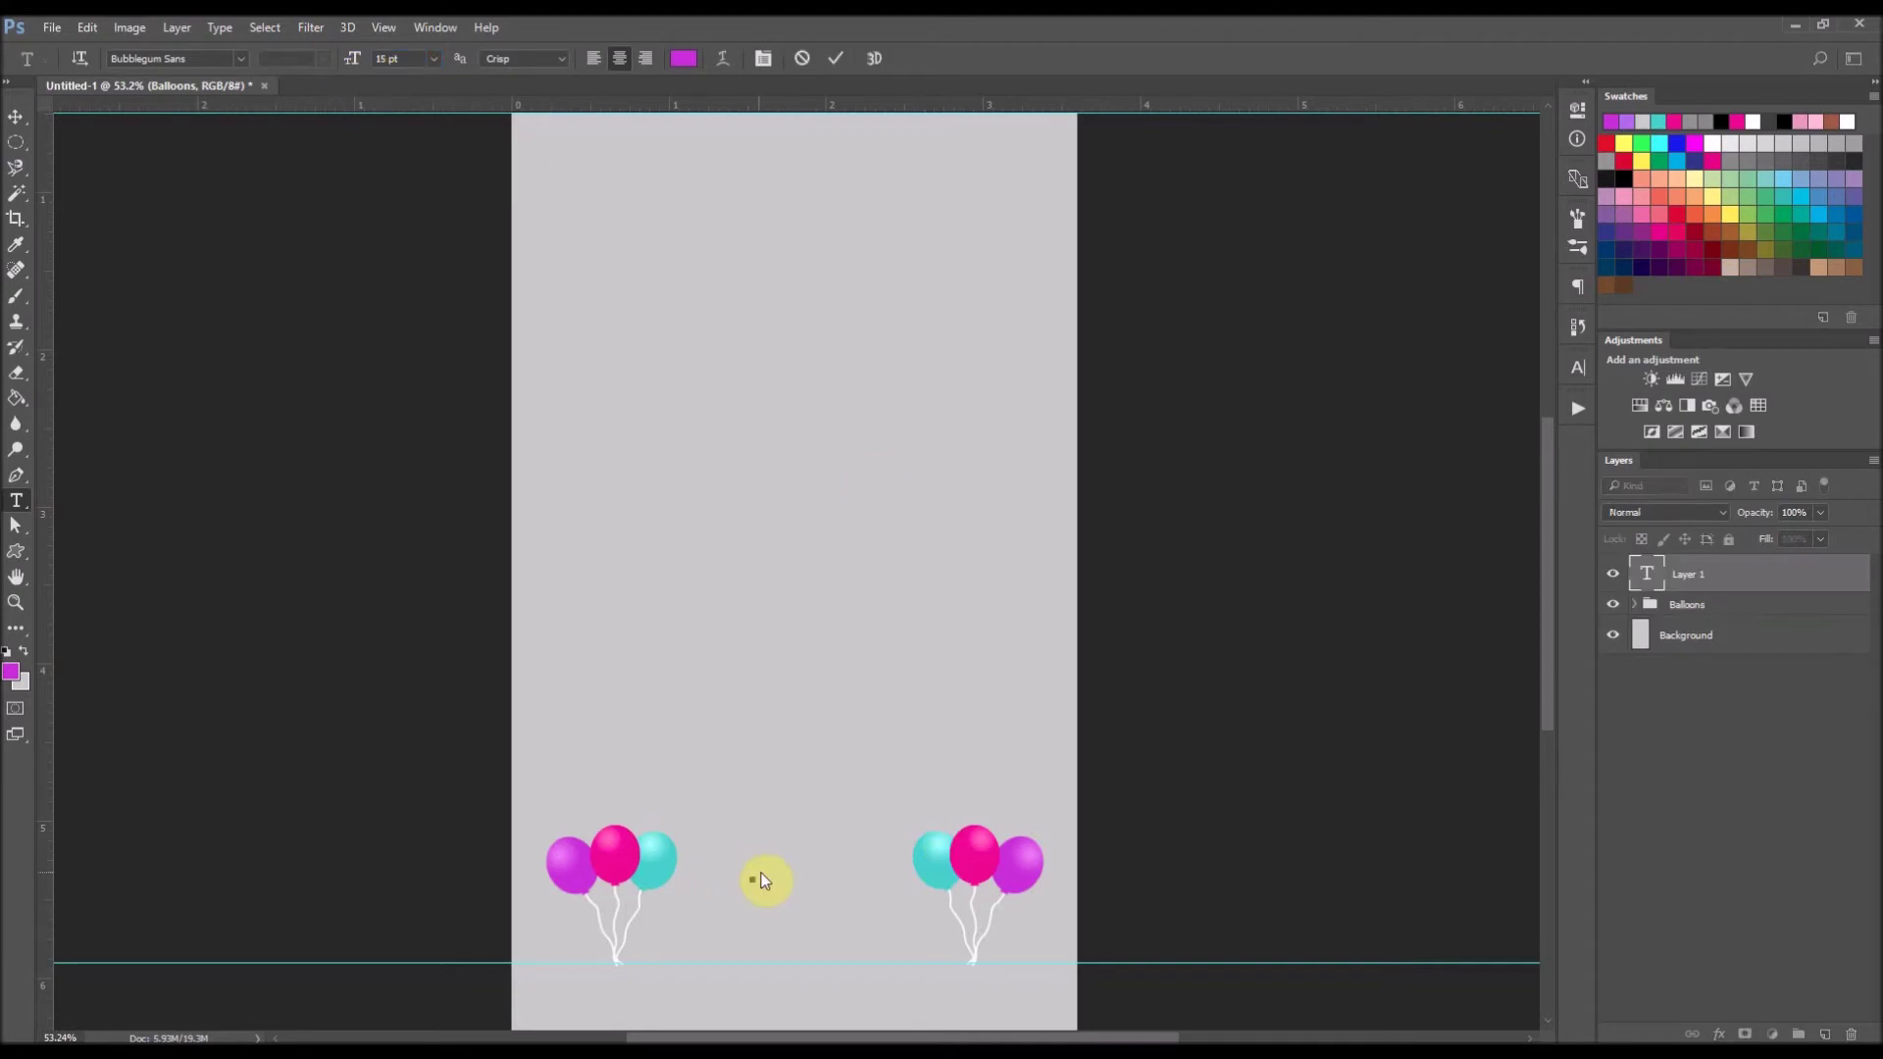
{"action": "type", "text": "V"}
{"action": "type", "text": "ictoria's"}
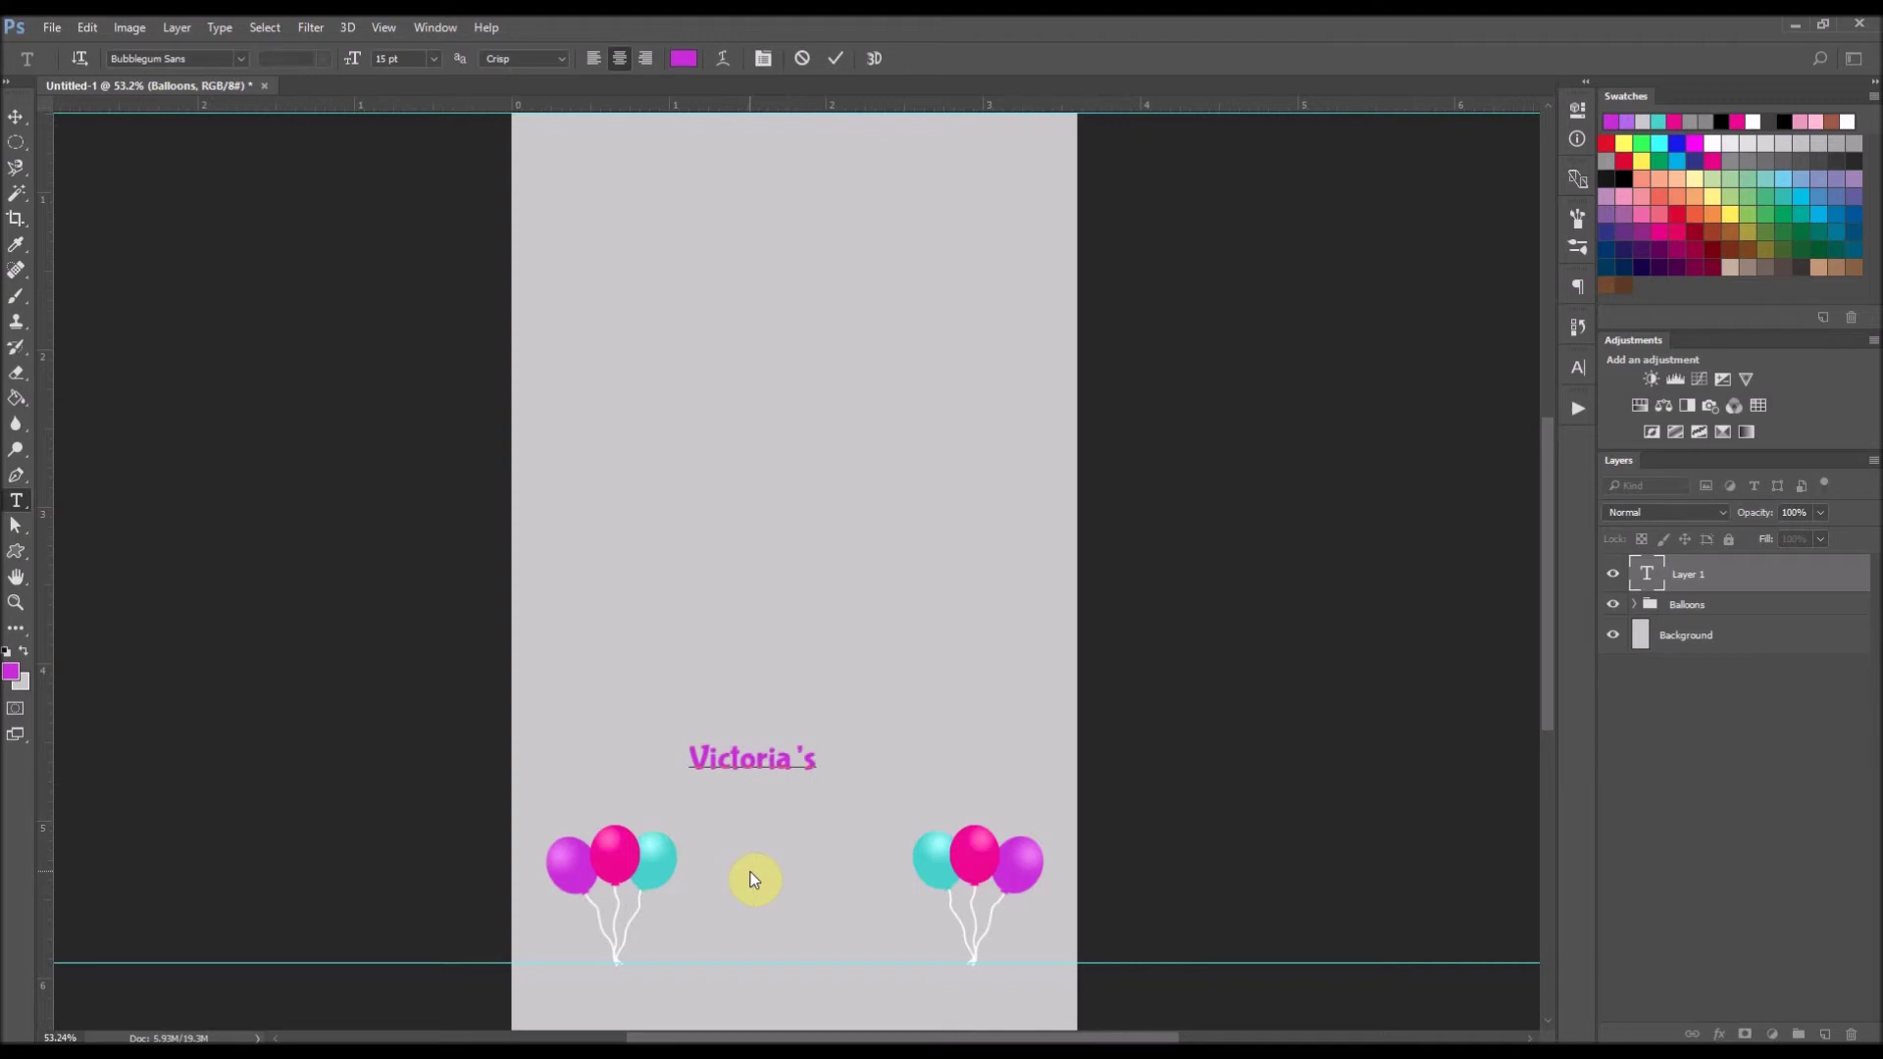
{"action": "key", "text": "BackSpace"}
- Move the name text down so it sits midway between the two balloon clusters
{"action": "left_click", "coordinate": [16, 117]}
{"action": "scroll", "coordinate": [849, 886], "scroll_direction": "up", "scroll_amount": 5}
{"action": "left_click_drag", "start_coordinate": [829, 704], "coordinate": [889, 849]}
{"action": "scroll", "coordinate": [1546, 690], "scroll_direction": "down", "scroll_amount": 3}
{"action": "left_click_drag", "start_coordinate": [811, 702], "coordinate": [823, 719]}
- Add a Stroke layer style to the name text and set its position to Outside
{"action": "double_click", "coordinate": [1776, 589]}
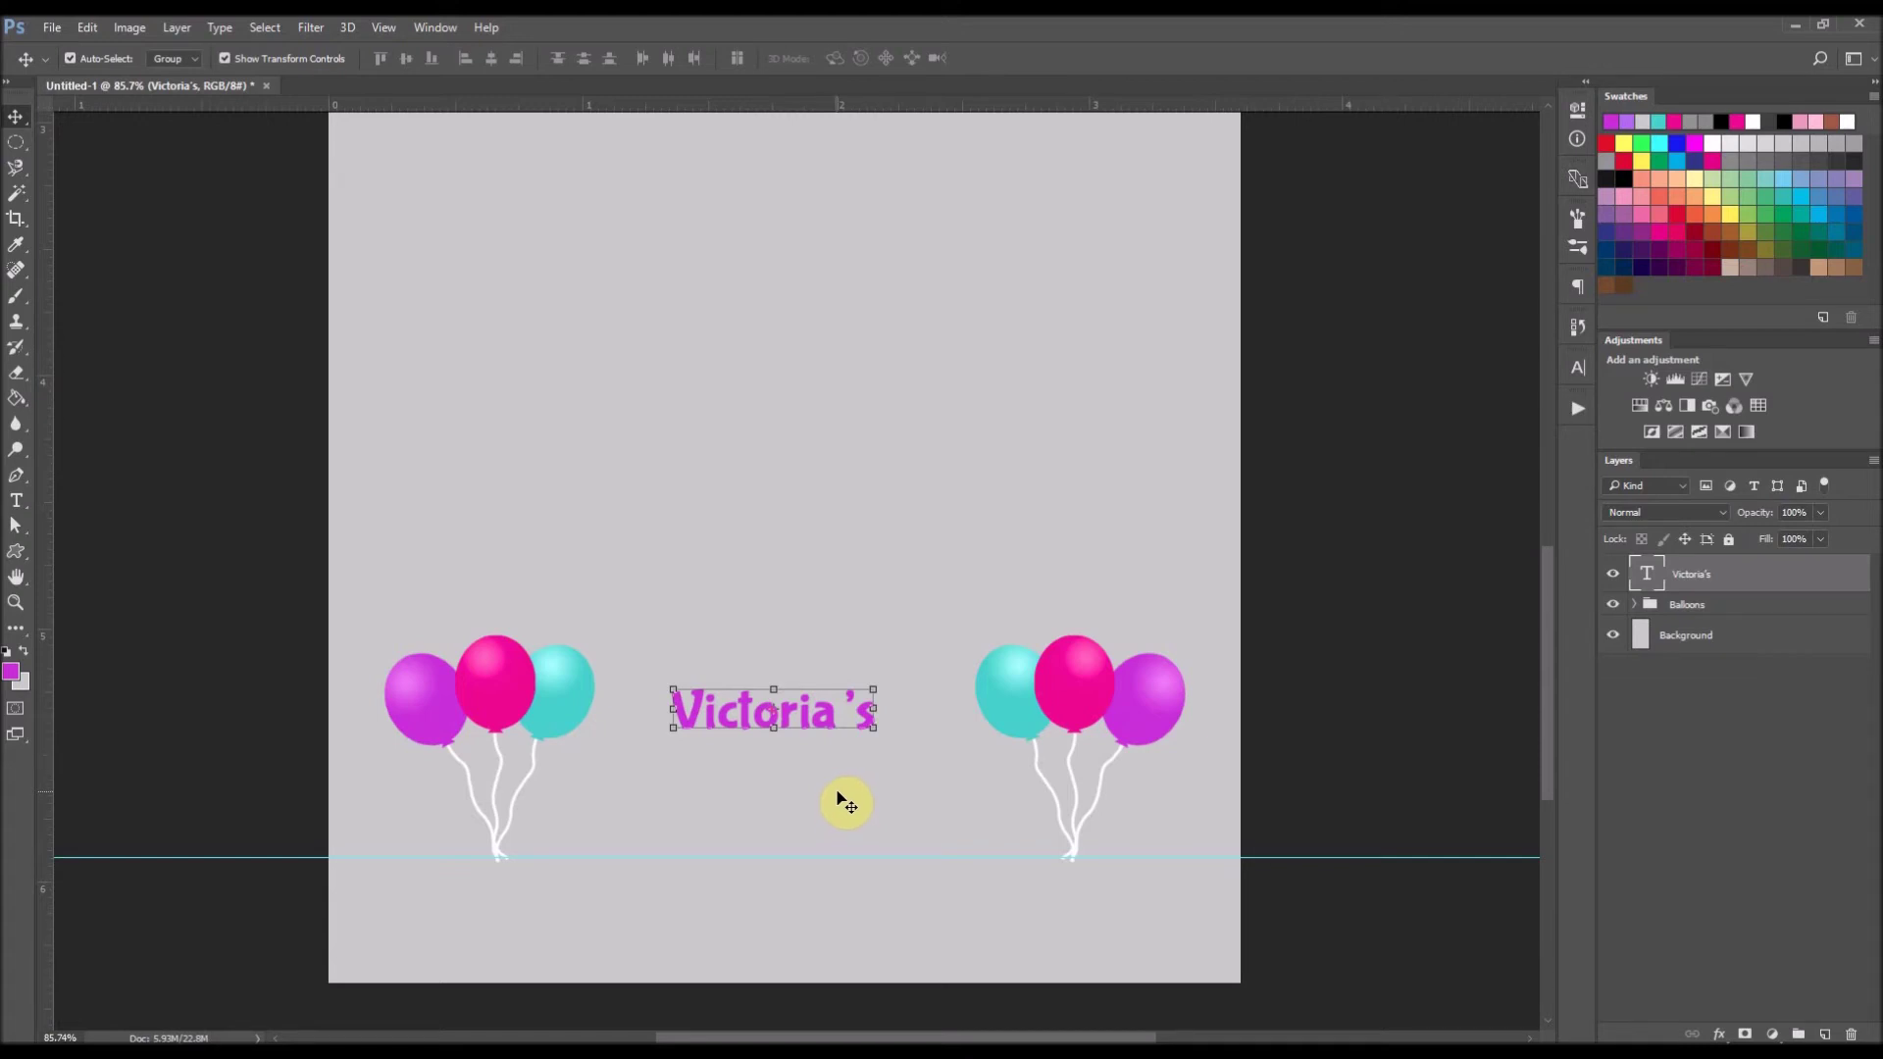
{"action": "left_click", "coordinate": [1734, 582]}
{"action": "left_click", "coordinate": [1751, 592]}
{"action": "double_click", "coordinate": [1751, 591]}
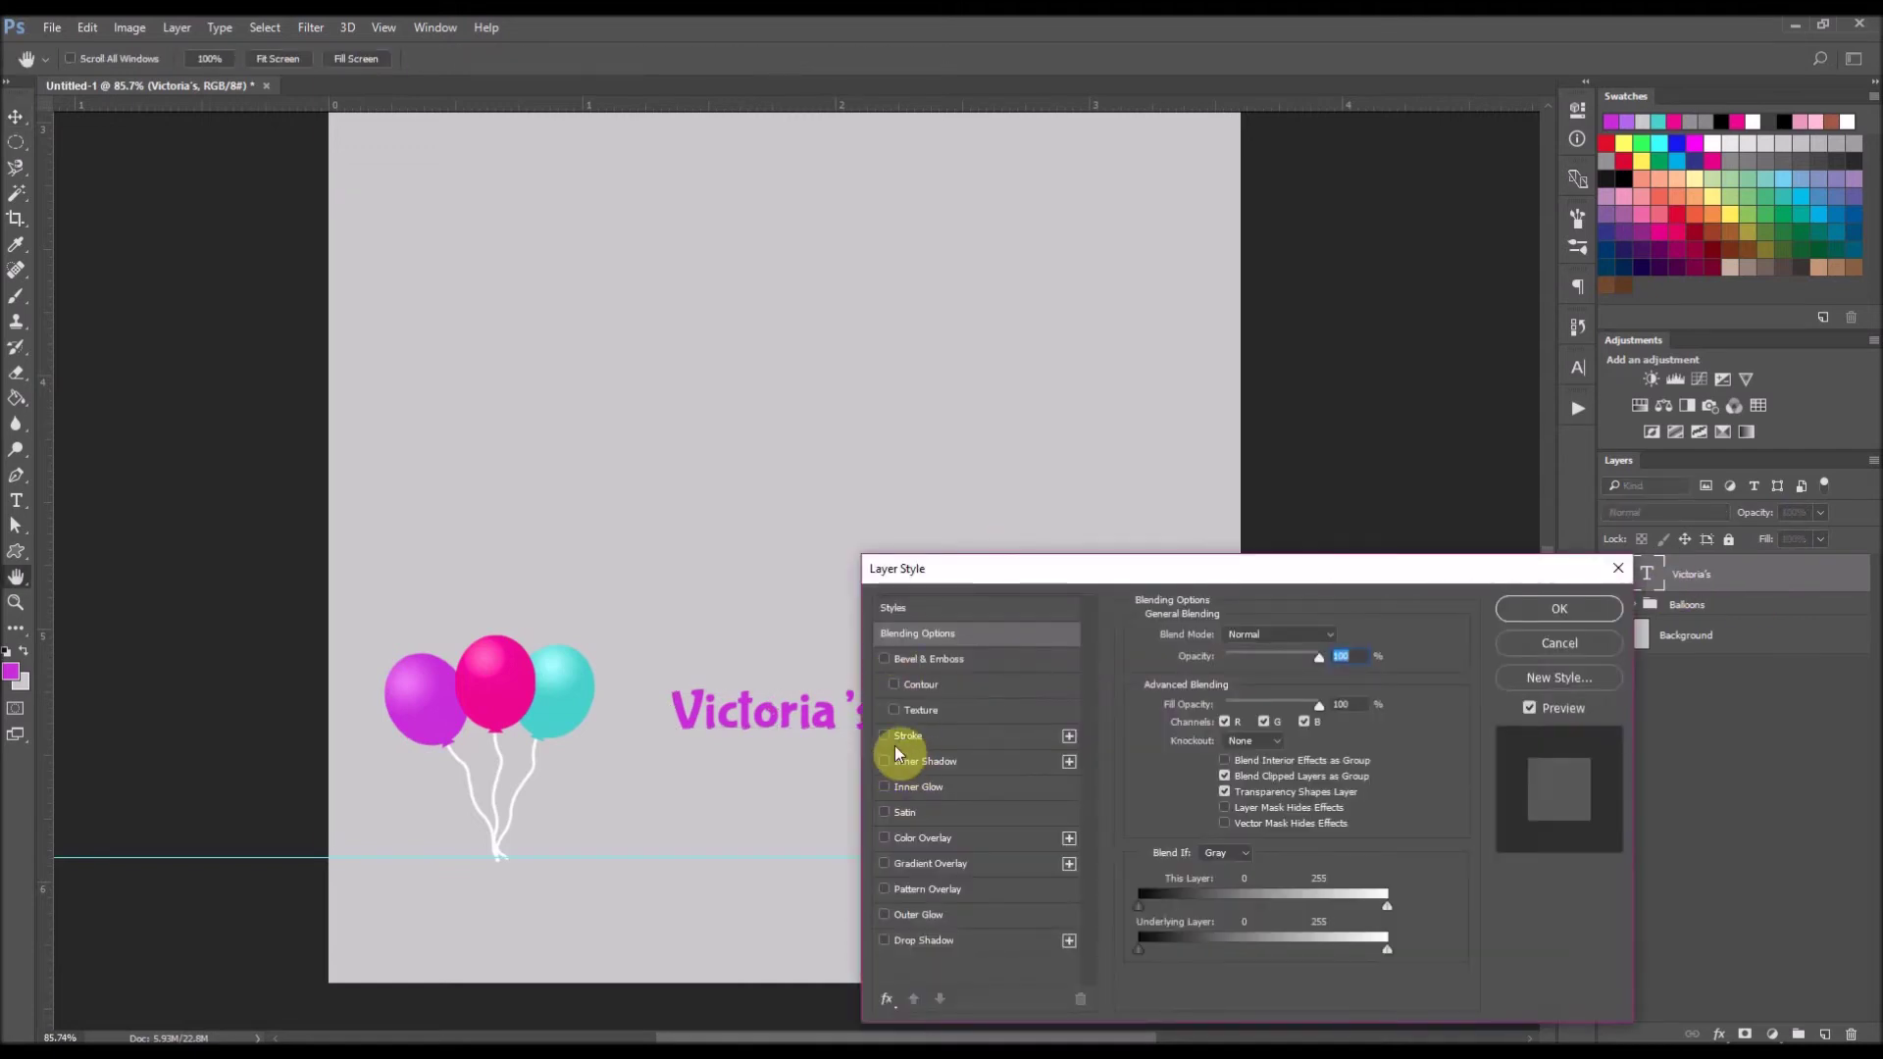
{"action": "left_click", "coordinate": [919, 737]}
{"action": "left_click_drag", "start_coordinate": [980, 577], "coordinate": [1124, 559]}
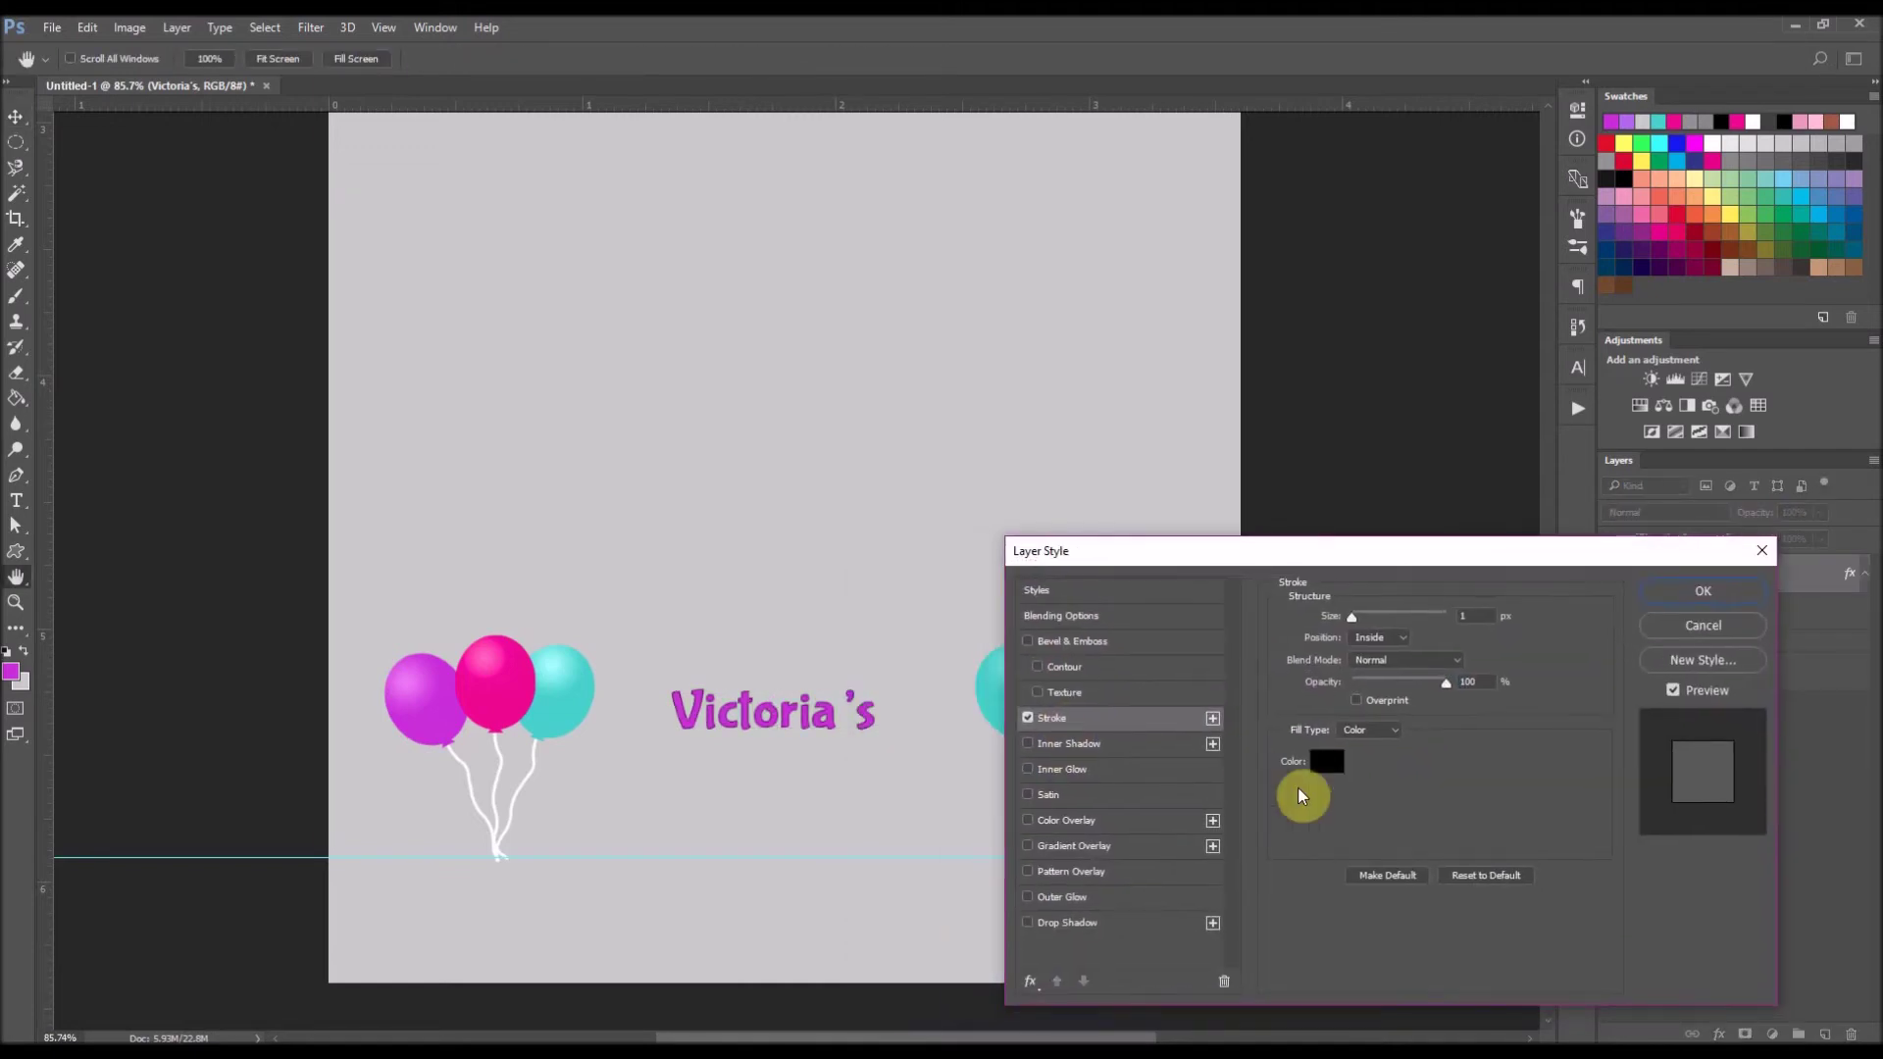
{"action": "left_click", "coordinate": [1402, 643]}
{"action": "left_click", "coordinate": [1377, 652]}
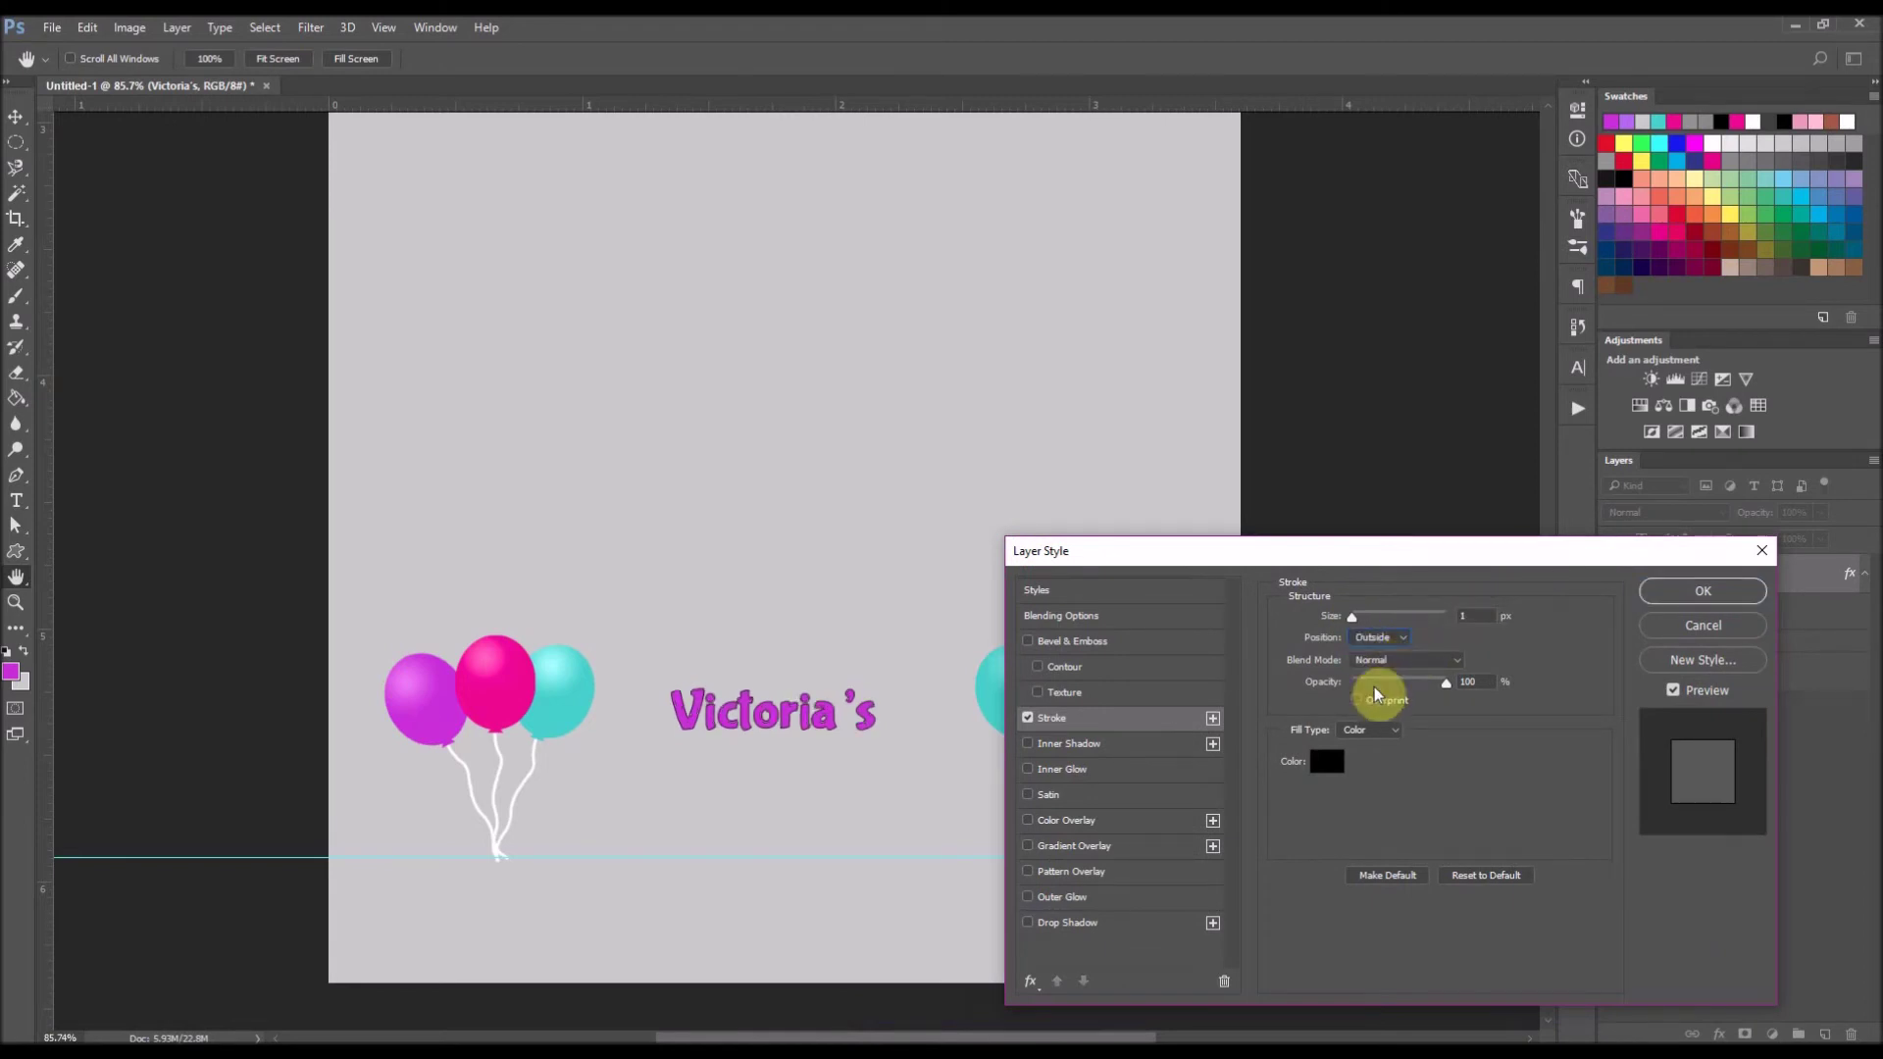
- Set the name text's stroke color to white, ffffff, and apply the layer style
{"action": "left_click", "coordinate": [1317, 785]}
{"action": "left_click_drag", "start_coordinate": [844, 495], "coordinate": [589, 202]}
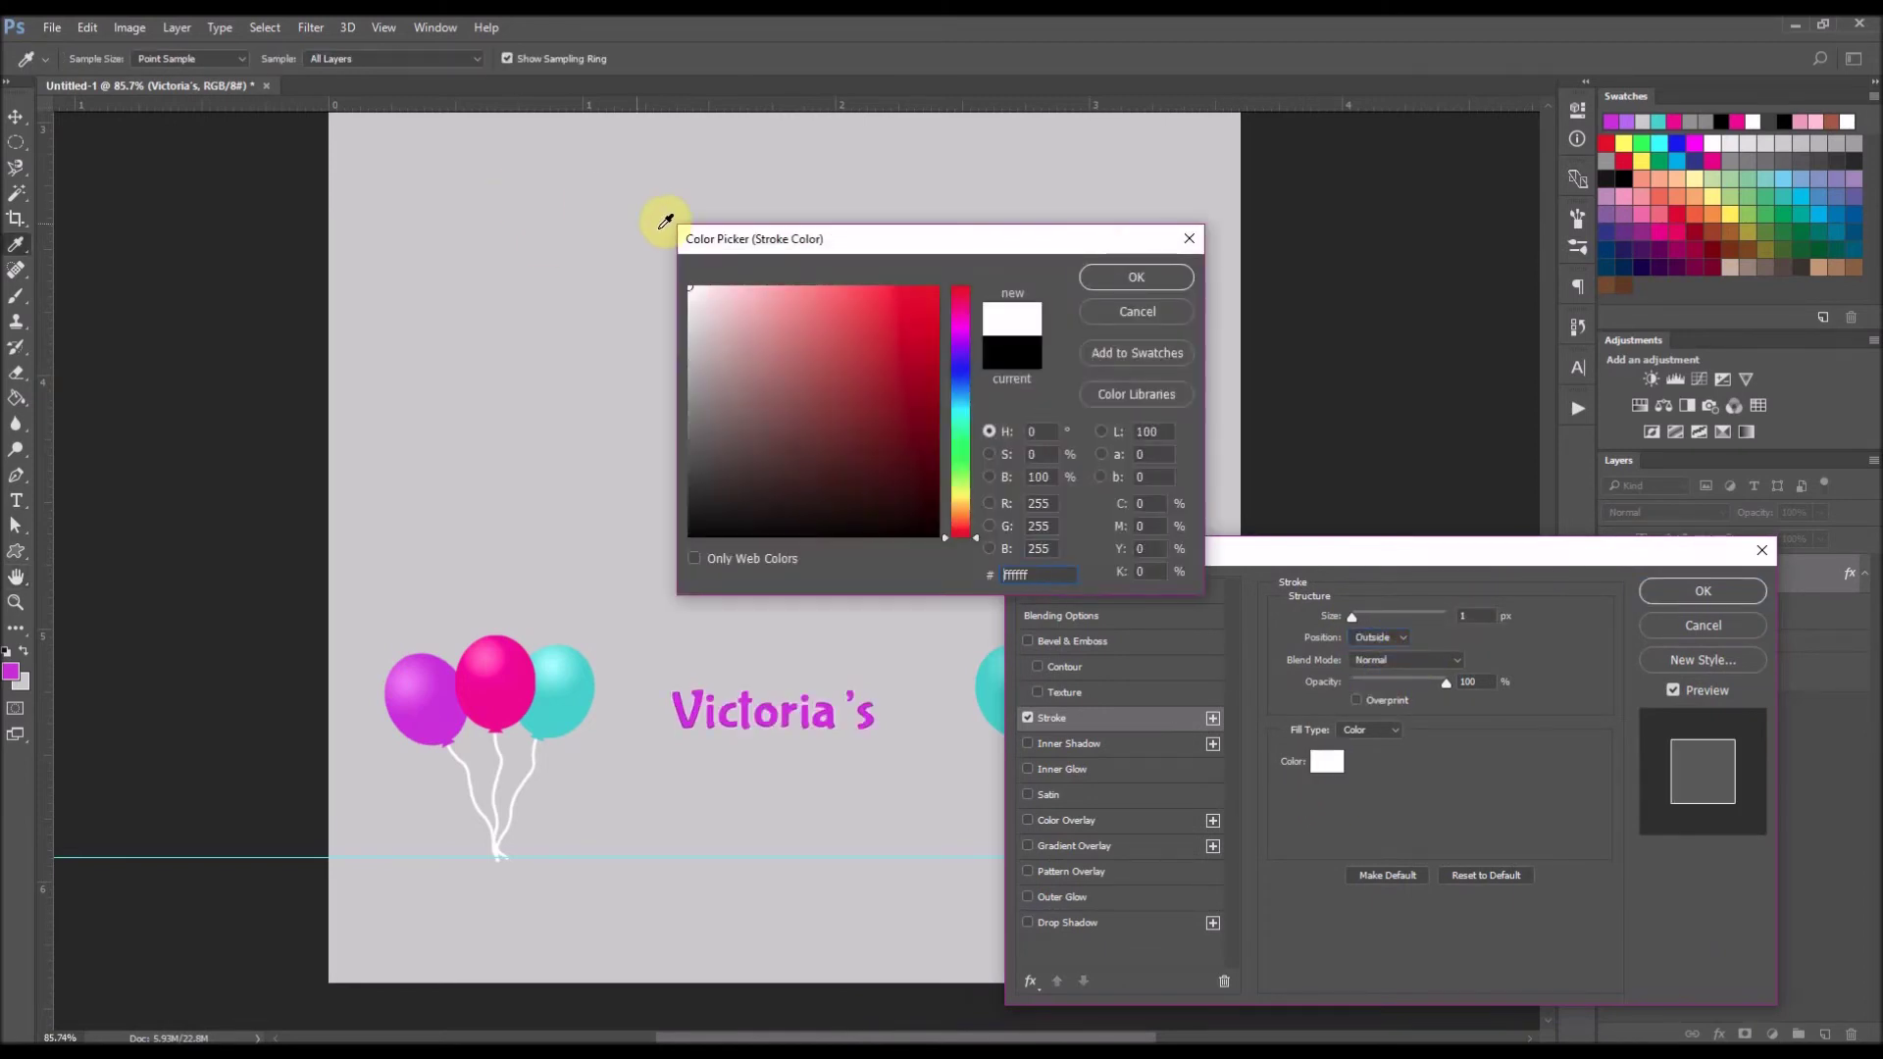
{"action": "left_click", "coordinate": [1138, 276]}
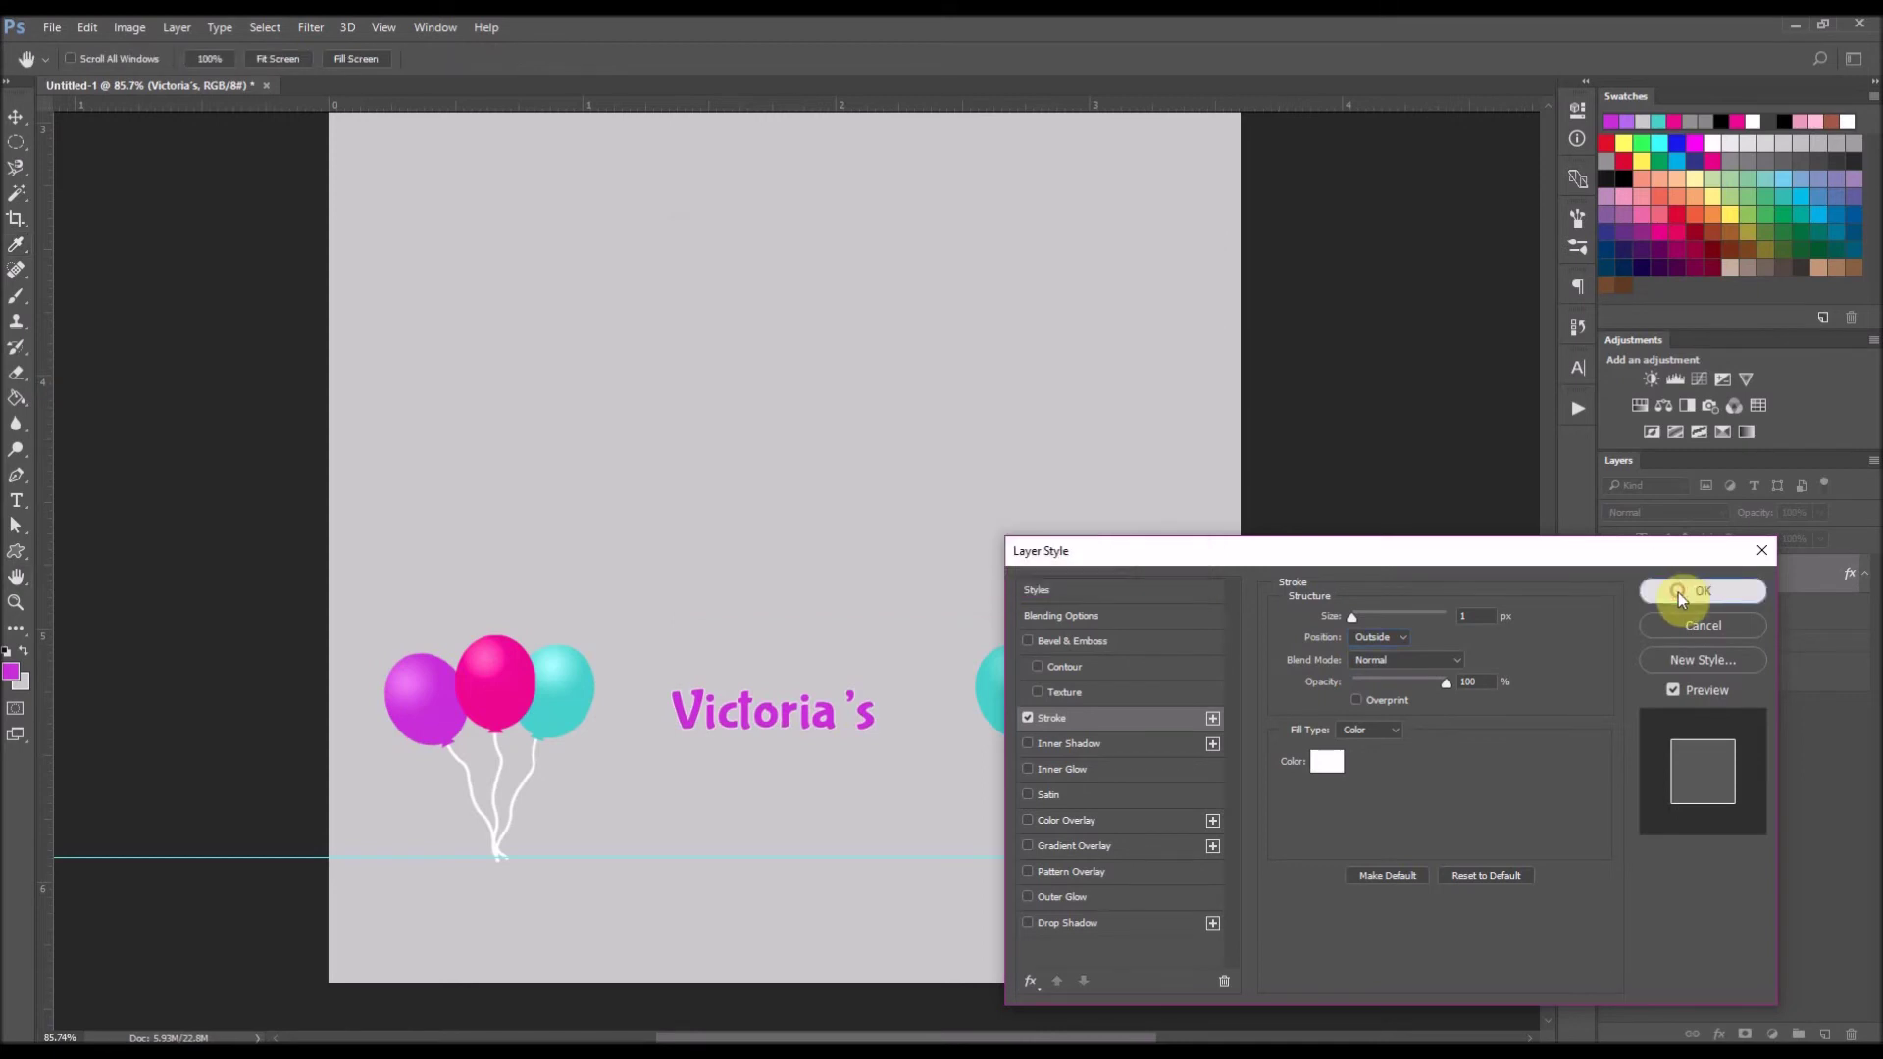
{"action": "left_click", "coordinate": [1679, 591]}
- Move the name text slightly down, duplicate its layer, and place the copy directly beneath the original
{"action": "left_click_drag", "start_coordinate": [839, 714], "coordinate": [841, 749]}
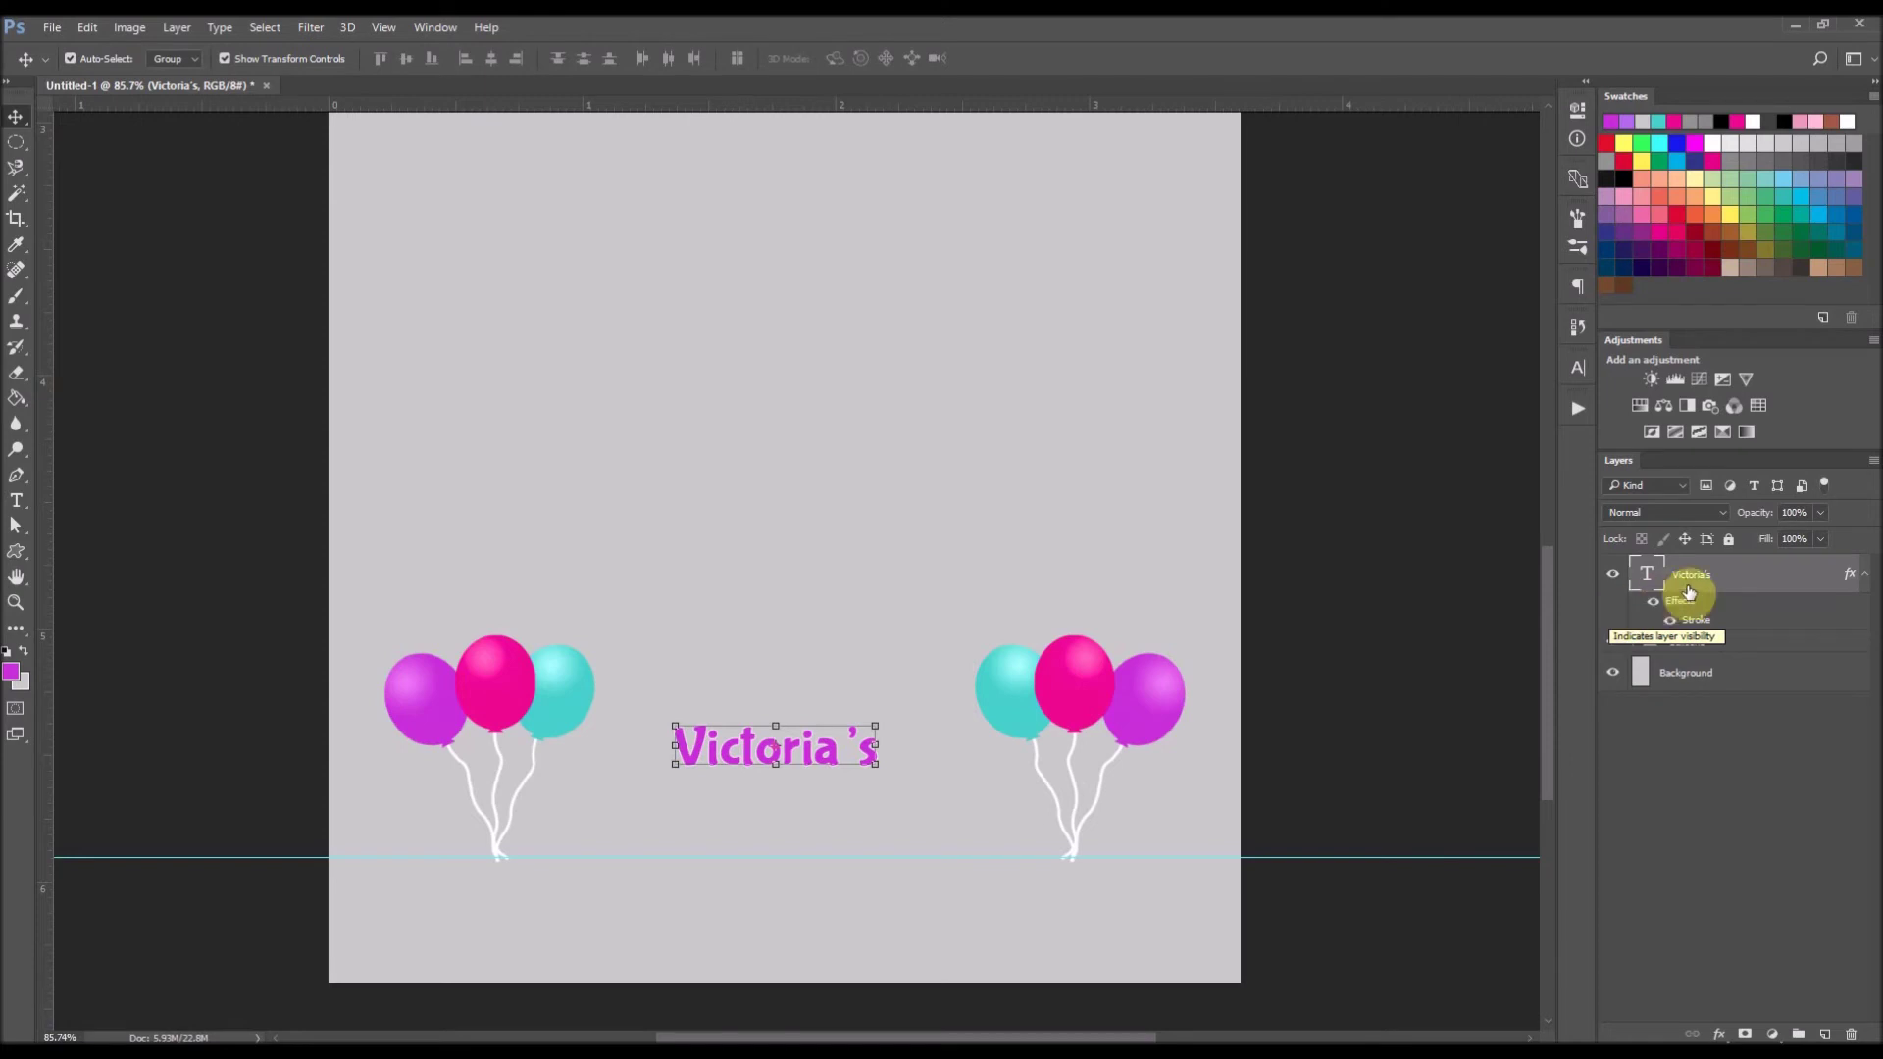
{"action": "left_click_drag", "start_coordinate": [1765, 614], "coordinate": [1828, 1034]}
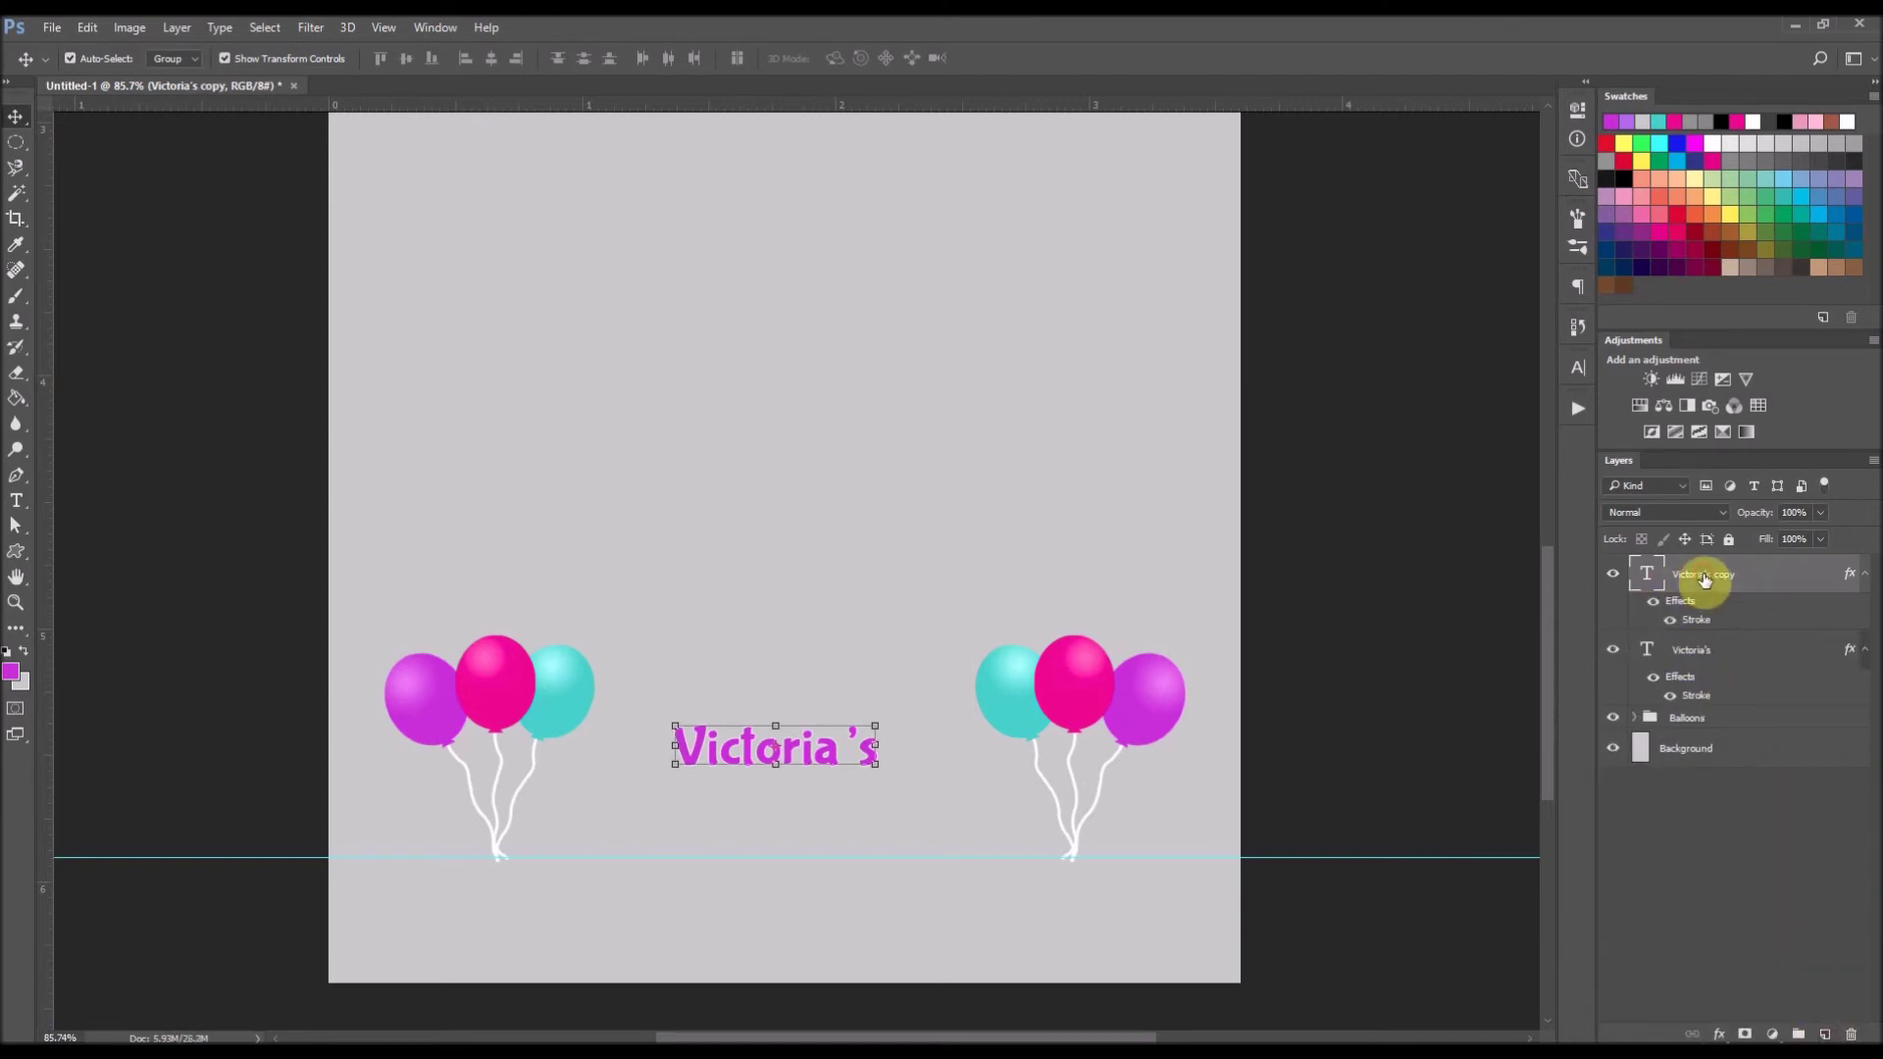
{"action": "left_click_drag", "start_coordinate": [828, 752], "coordinate": [829, 816]}
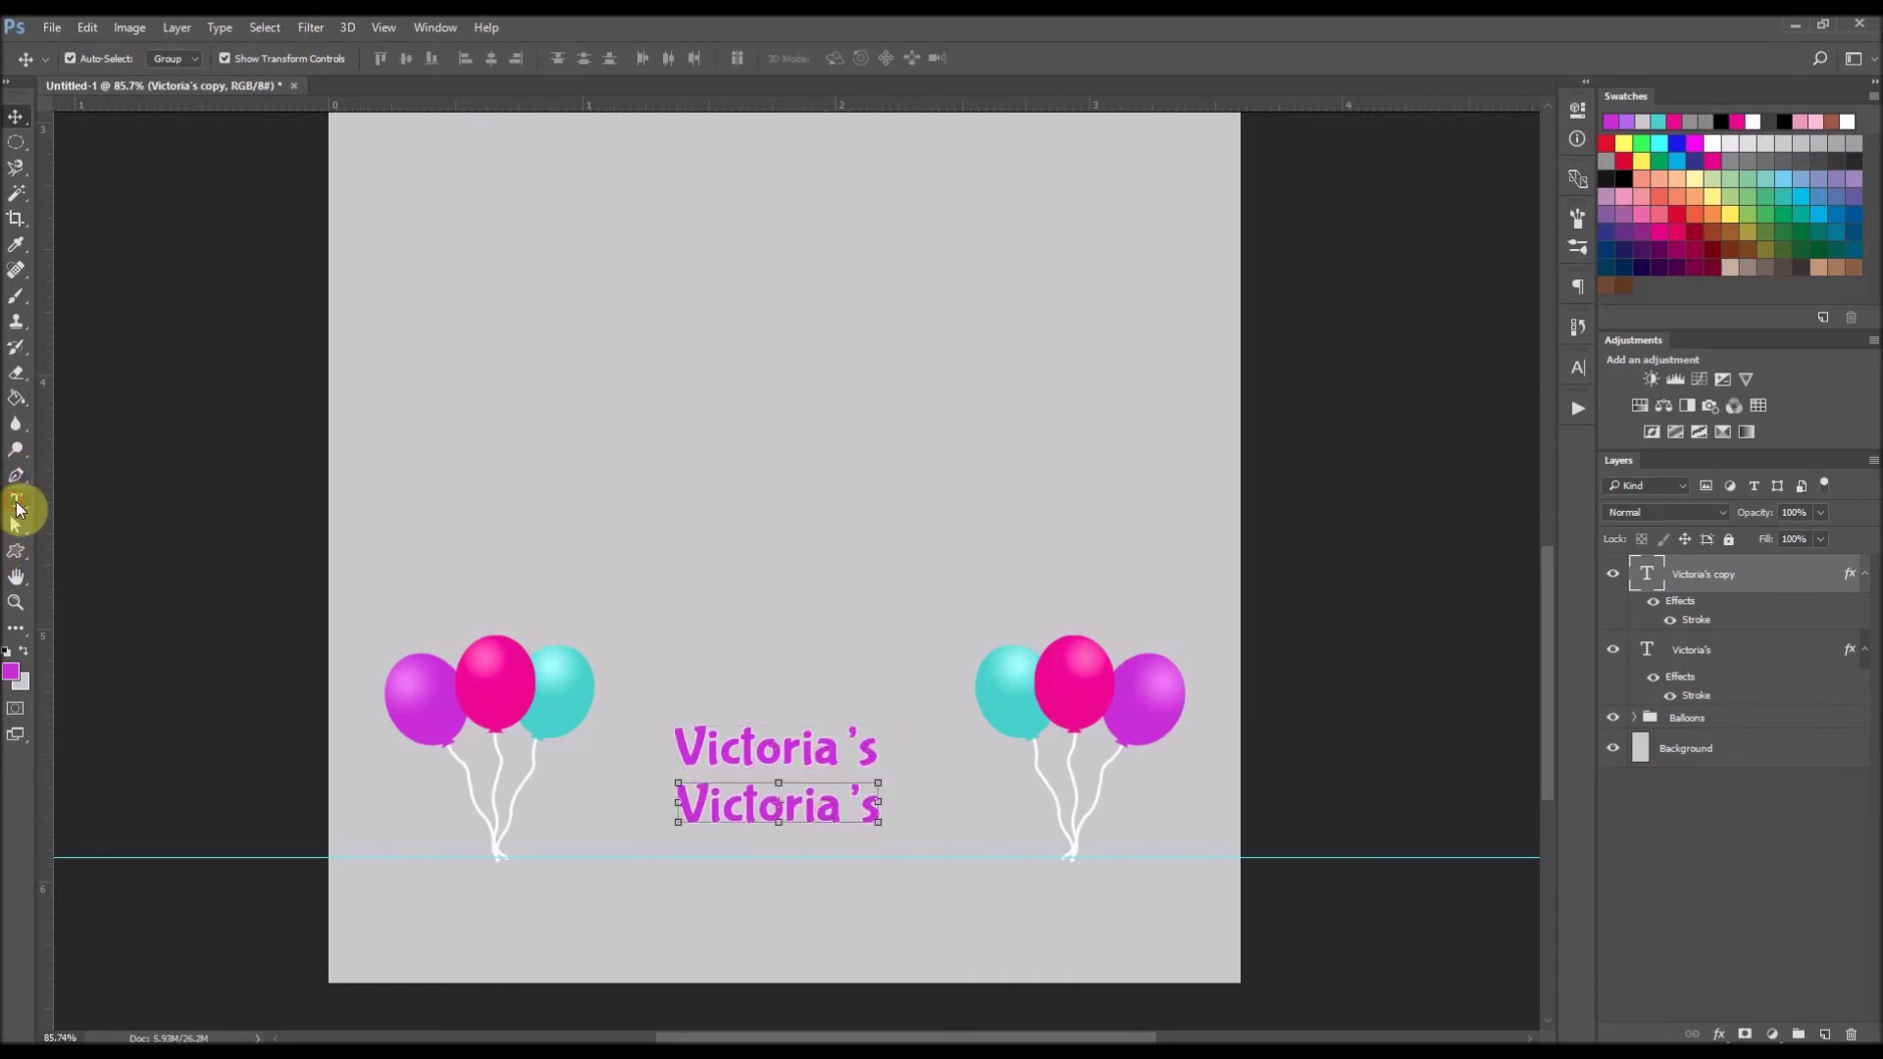
- Replace the lower copy's text with "1st Birthday!" and move it up closer to the name
{"action": "left_click", "coordinate": [17, 502]}
{"action": "triple_click", "coordinate": [779, 801]}
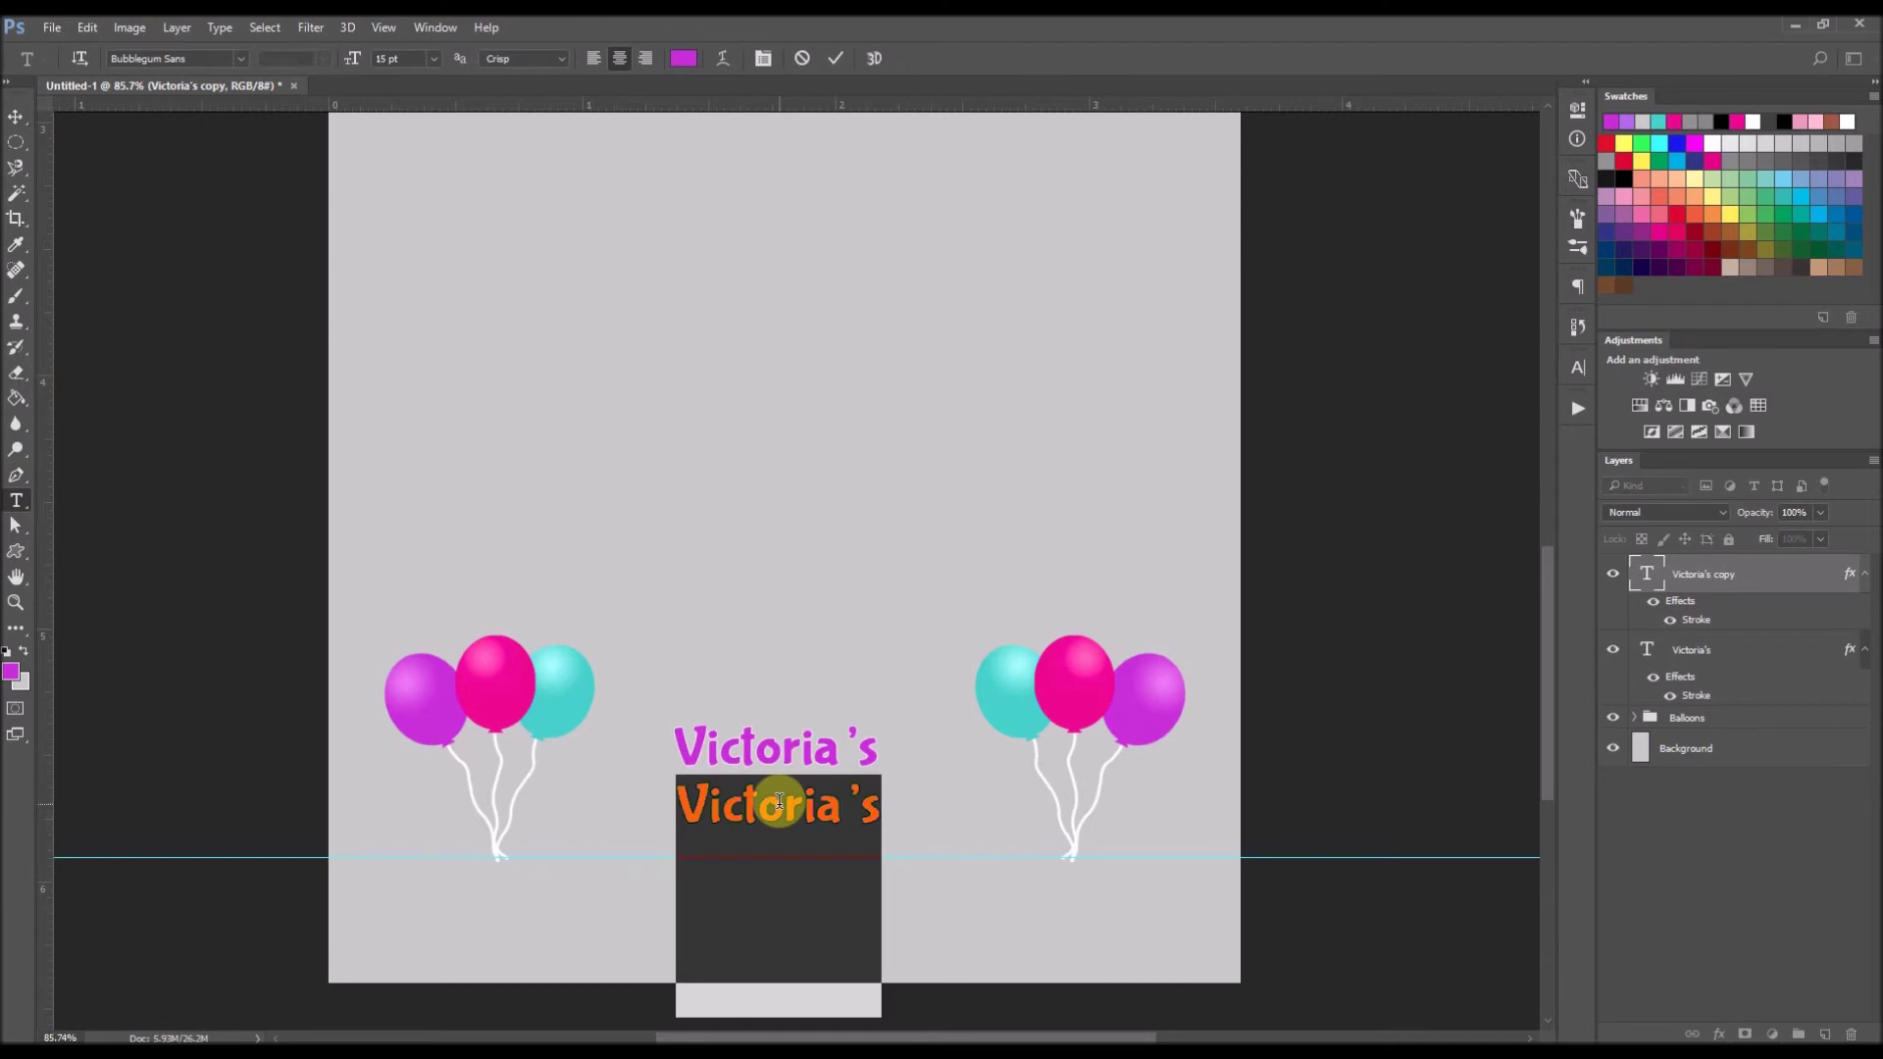
{"action": "type", "text": "1st"}
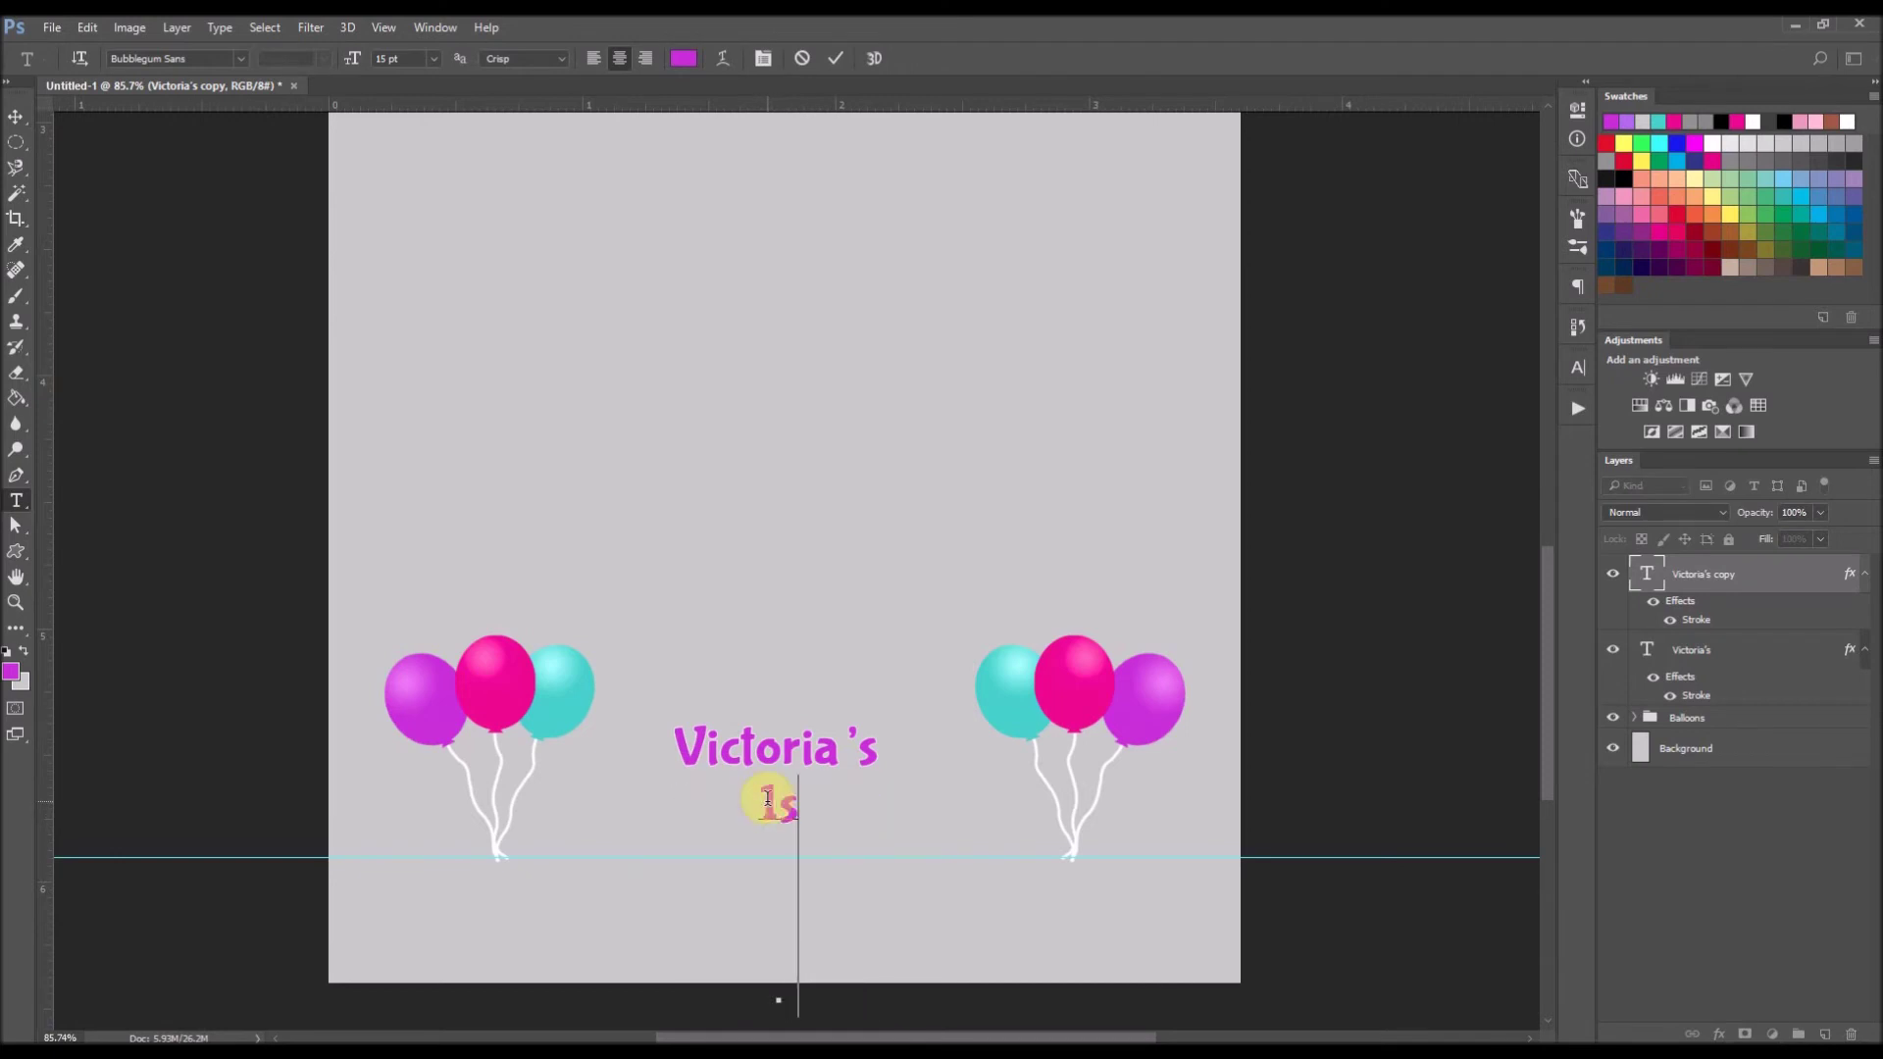
{"action": "type", "text": " Birthday!"}
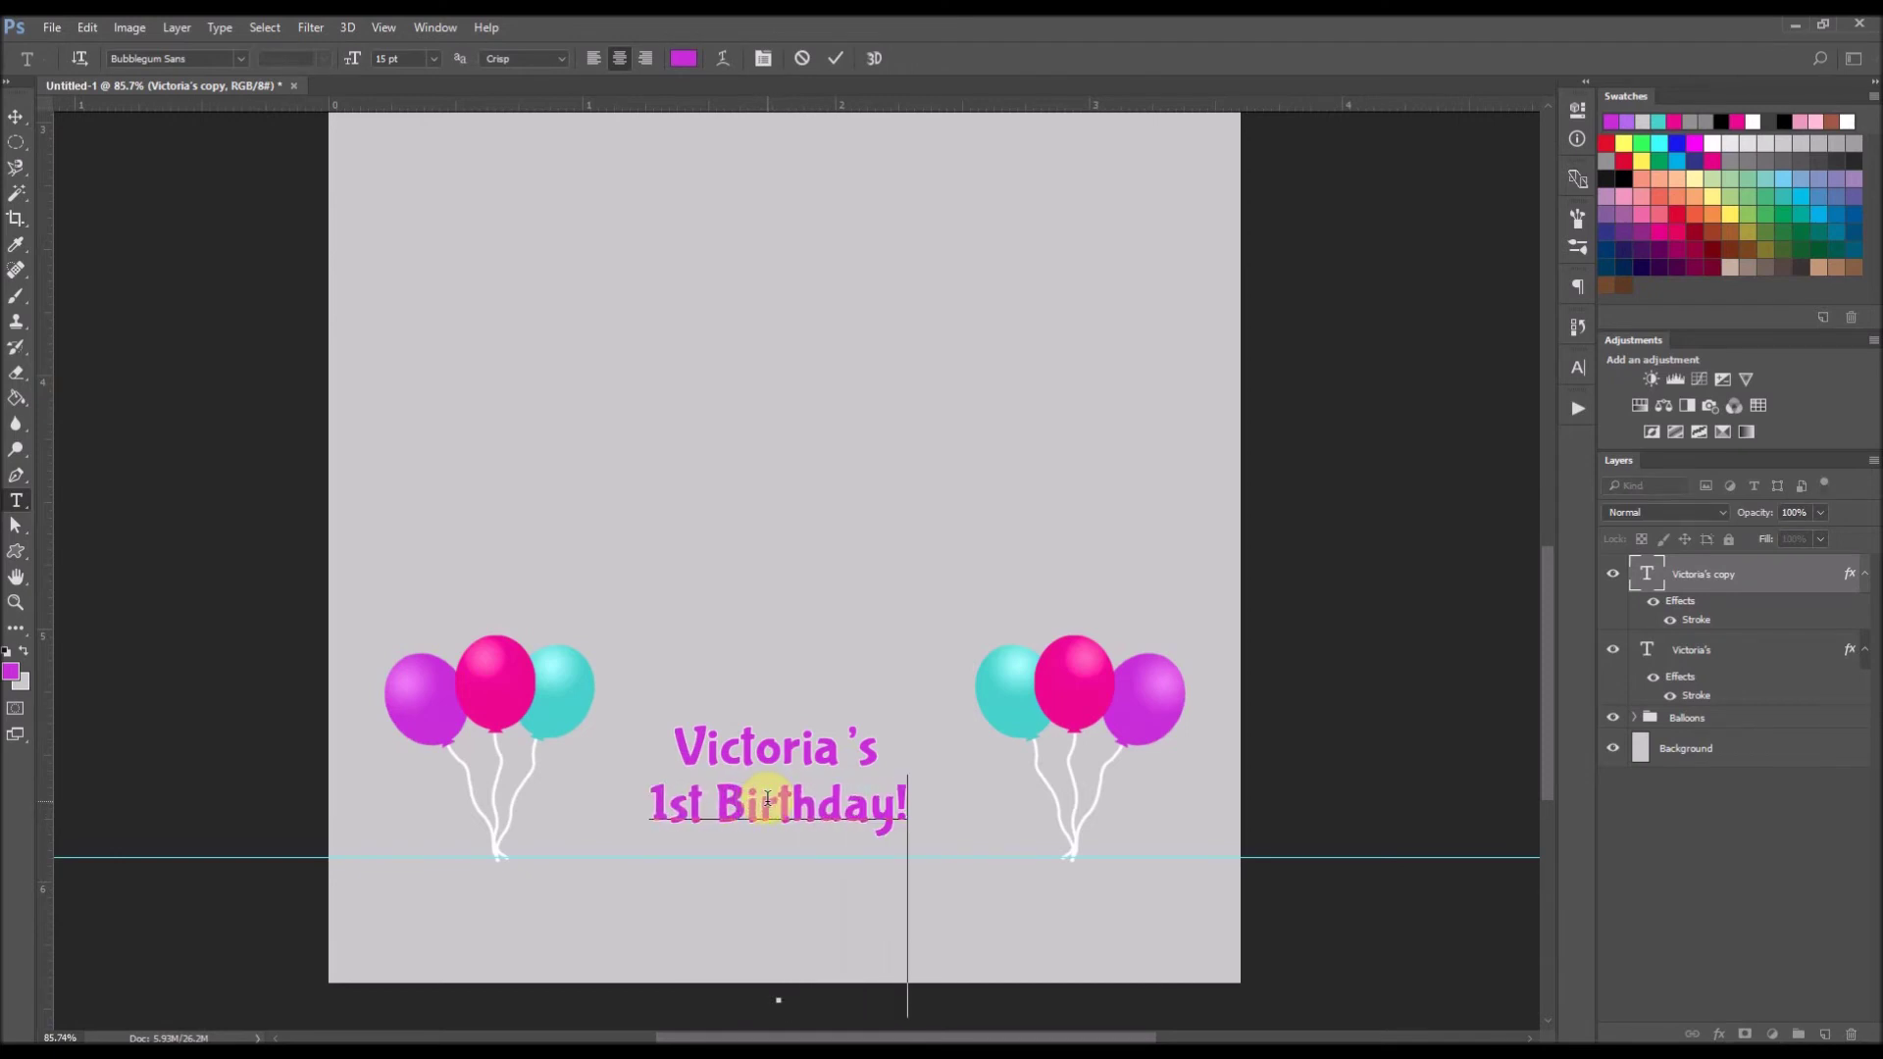
{"action": "left_click", "coordinate": [16, 117]}
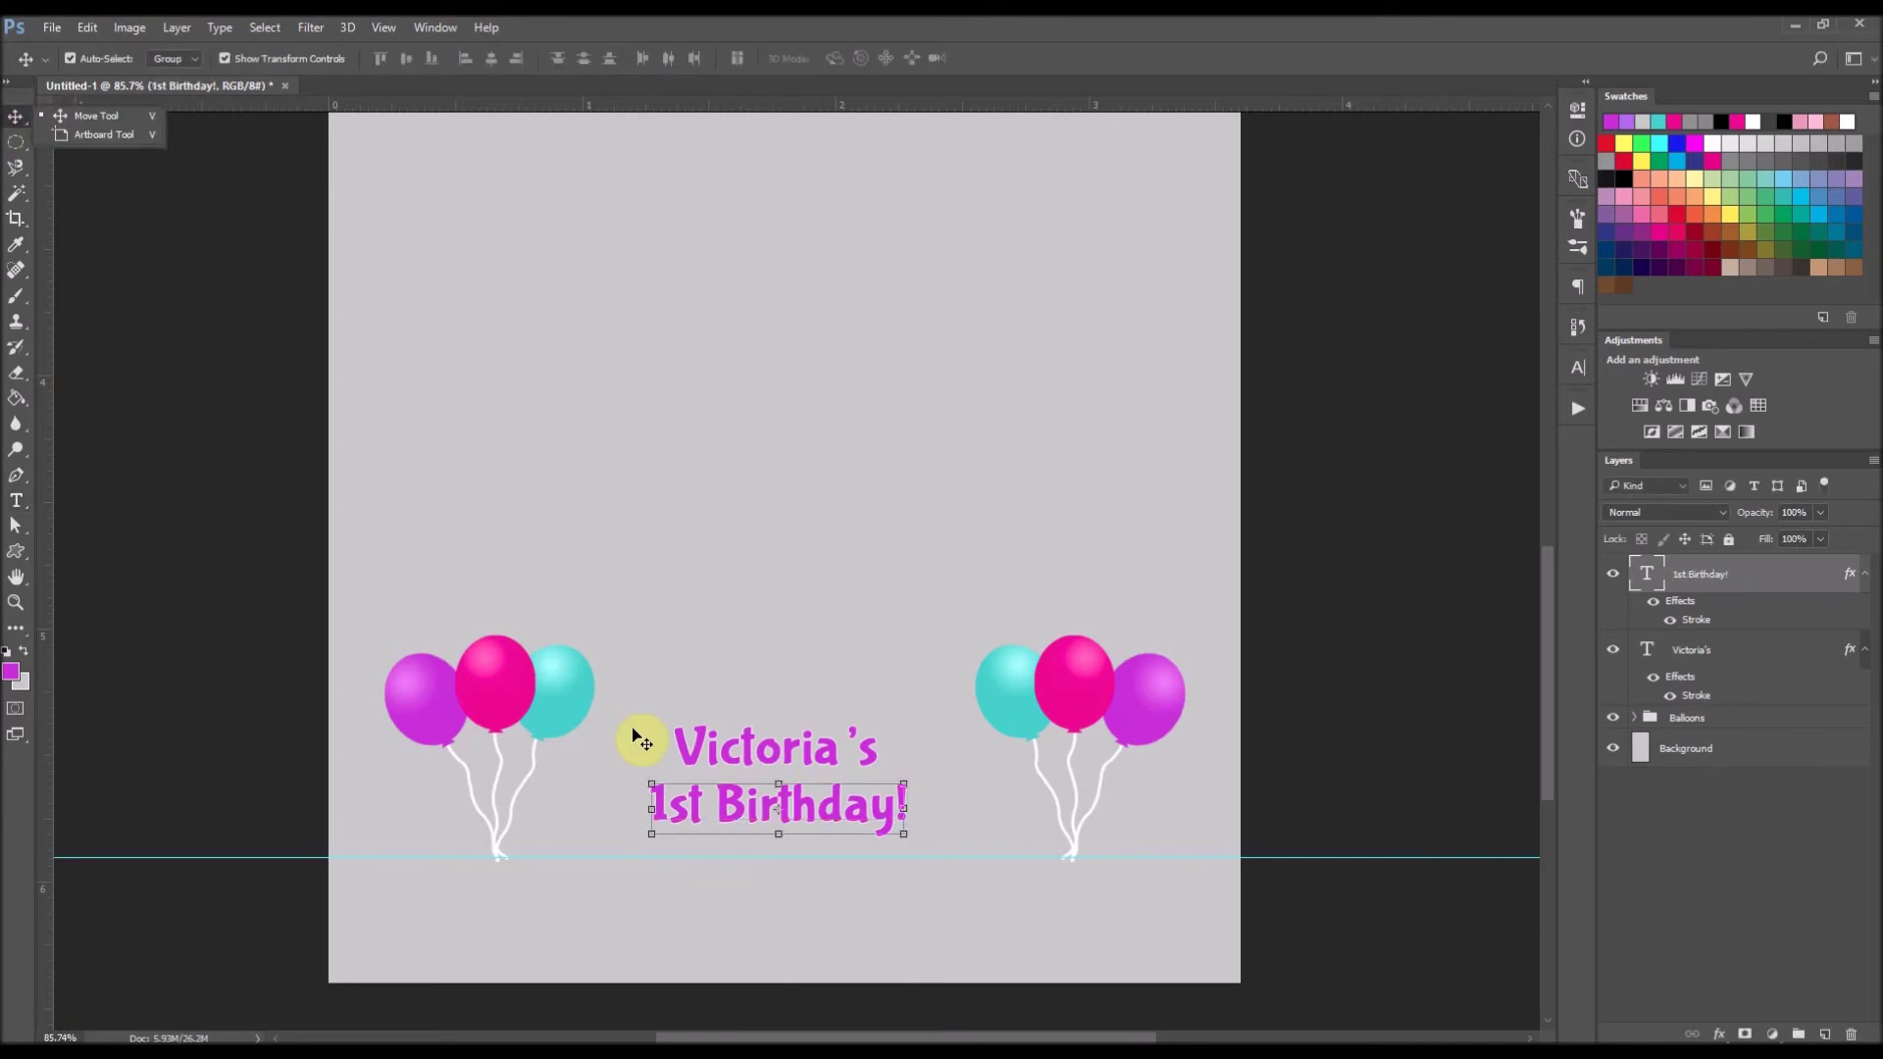
{"action": "left_click_drag", "start_coordinate": [855, 813], "coordinate": [855, 803]}
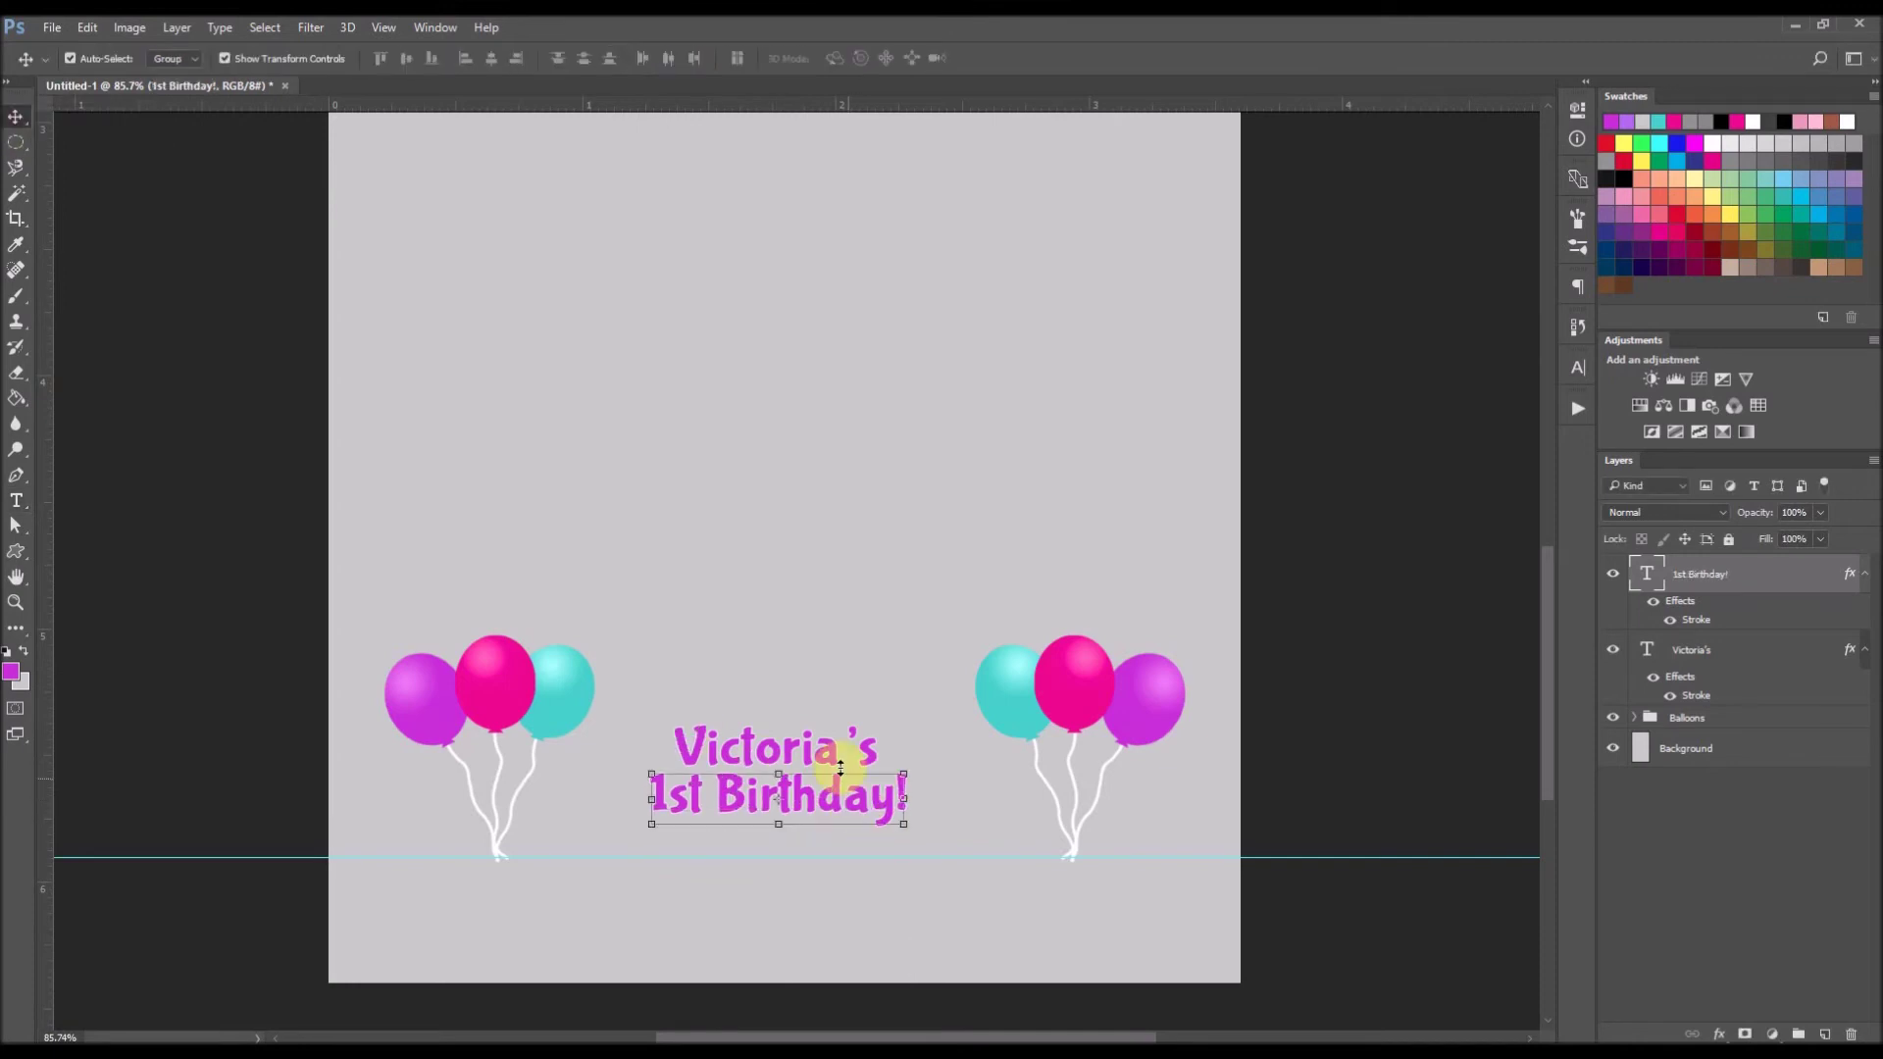
- Move both text lines down together and scale them up to fill the gap between the balloon clusters
{"action": "left_click", "coordinate": [806, 755], "text": "shift"}
{"action": "left_click_drag", "start_coordinate": [830, 756], "coordinate": [774, 792]}
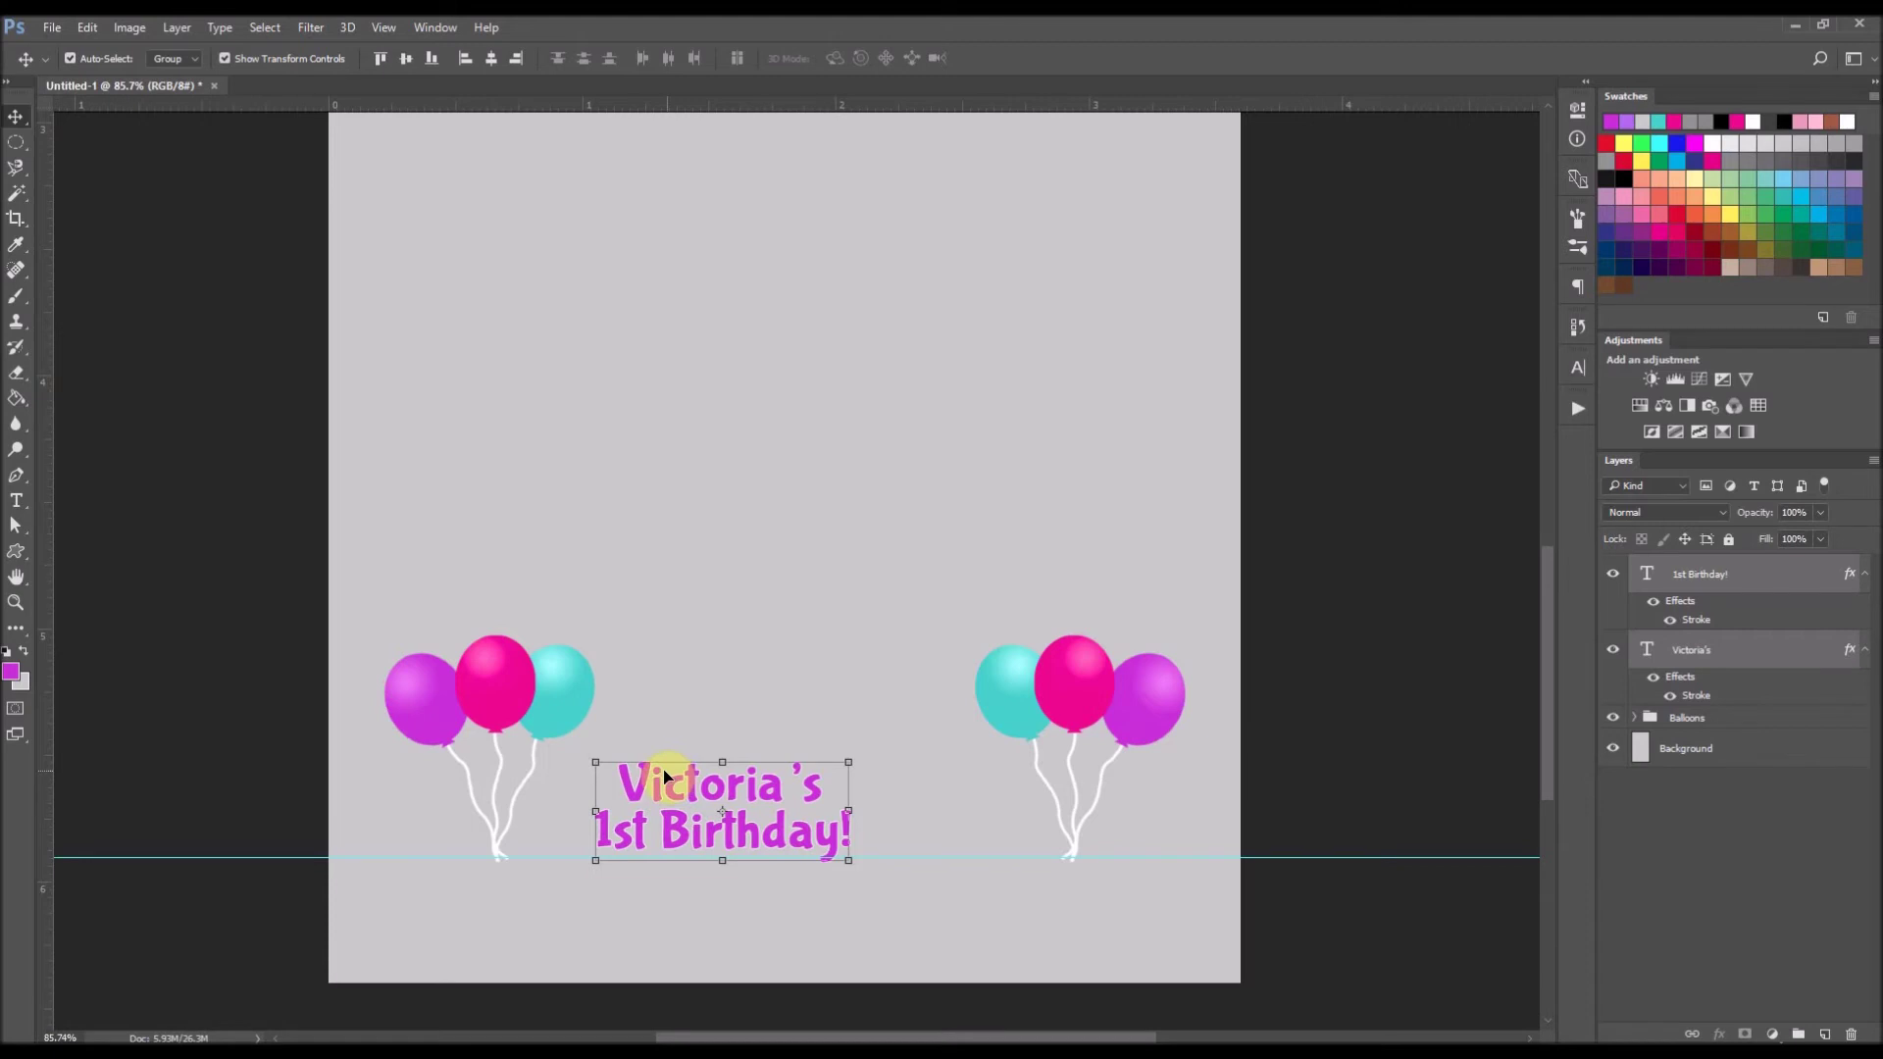
{"action": "left_click_drag", "start_coordinate": [847, 761], "coordinate": [957, 723]}
{"action": "left_click", "coordinate": [868, 59]}
- Set the stroke size of the "1st Birthday!" text to 3 px
{"action": "scroll", "coordinate": [786, 849], "scroll_direction": "up", "scroll_amount": 3}
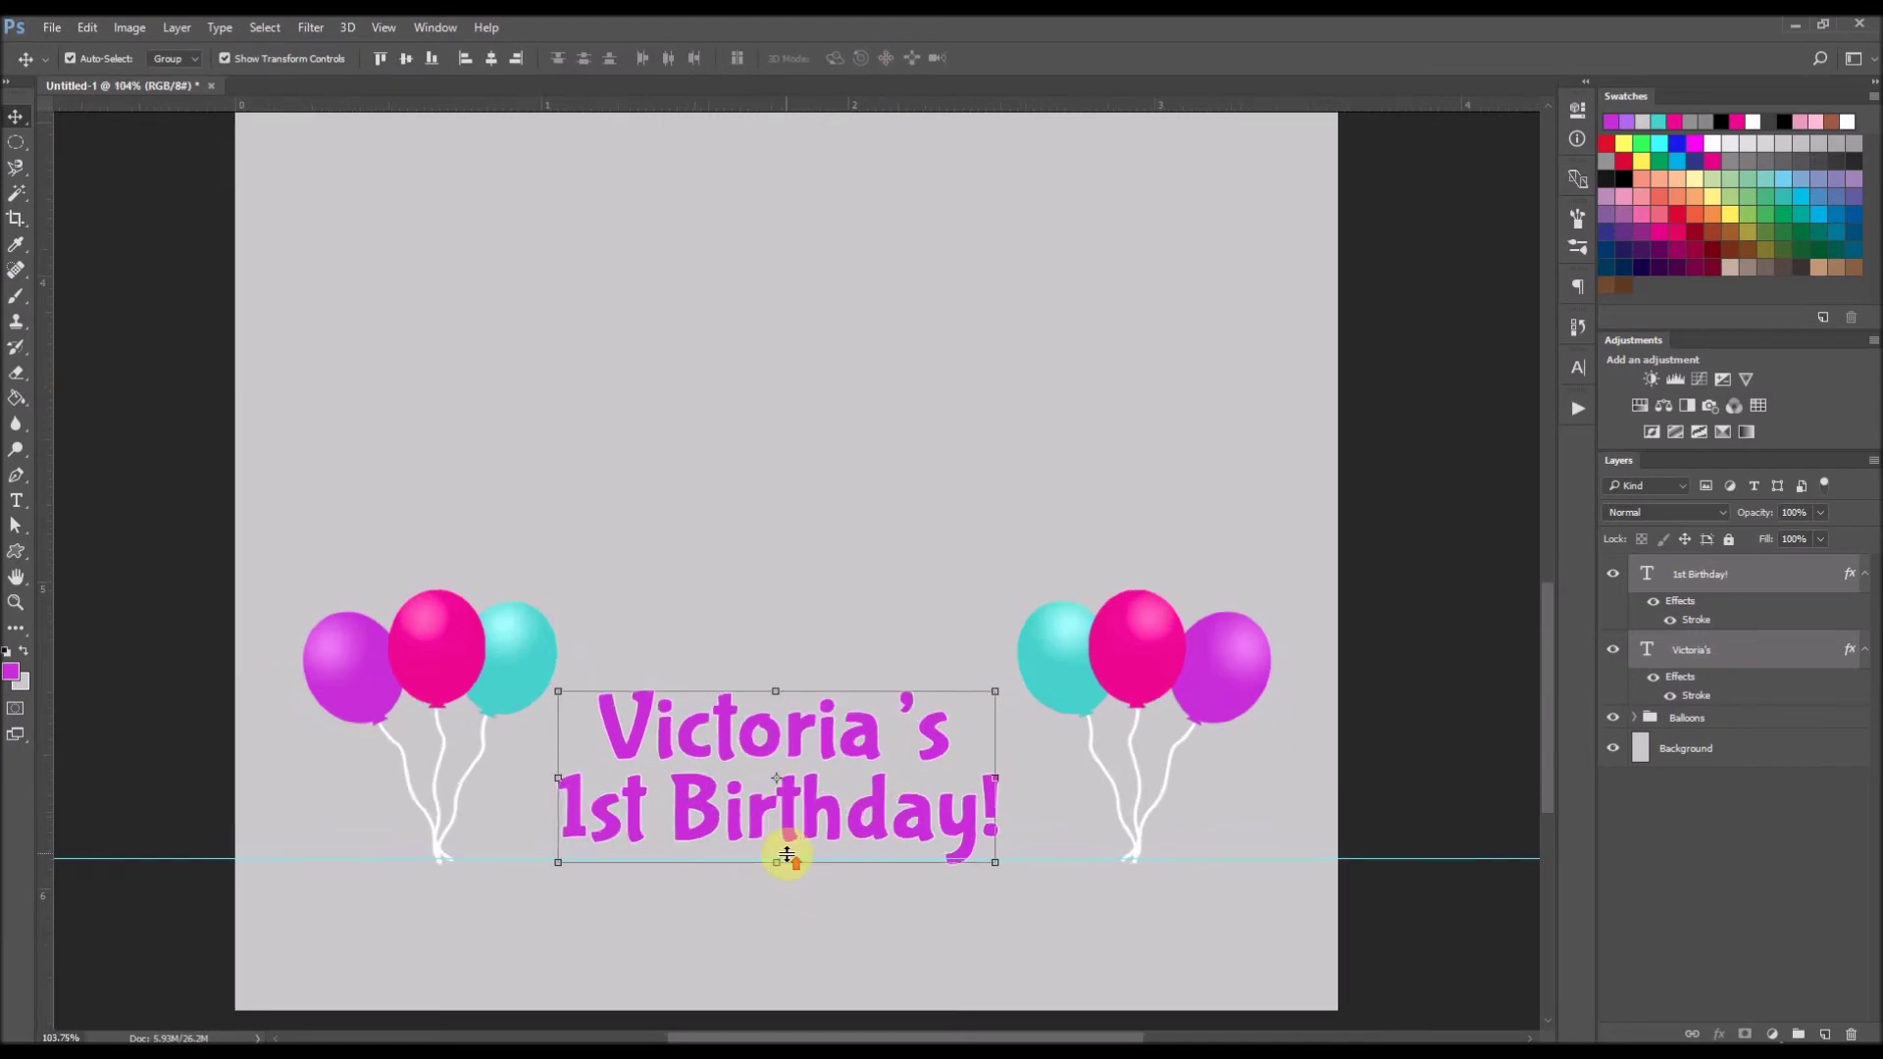
{"action": "left_click", "coordinate": [1709, 622]}
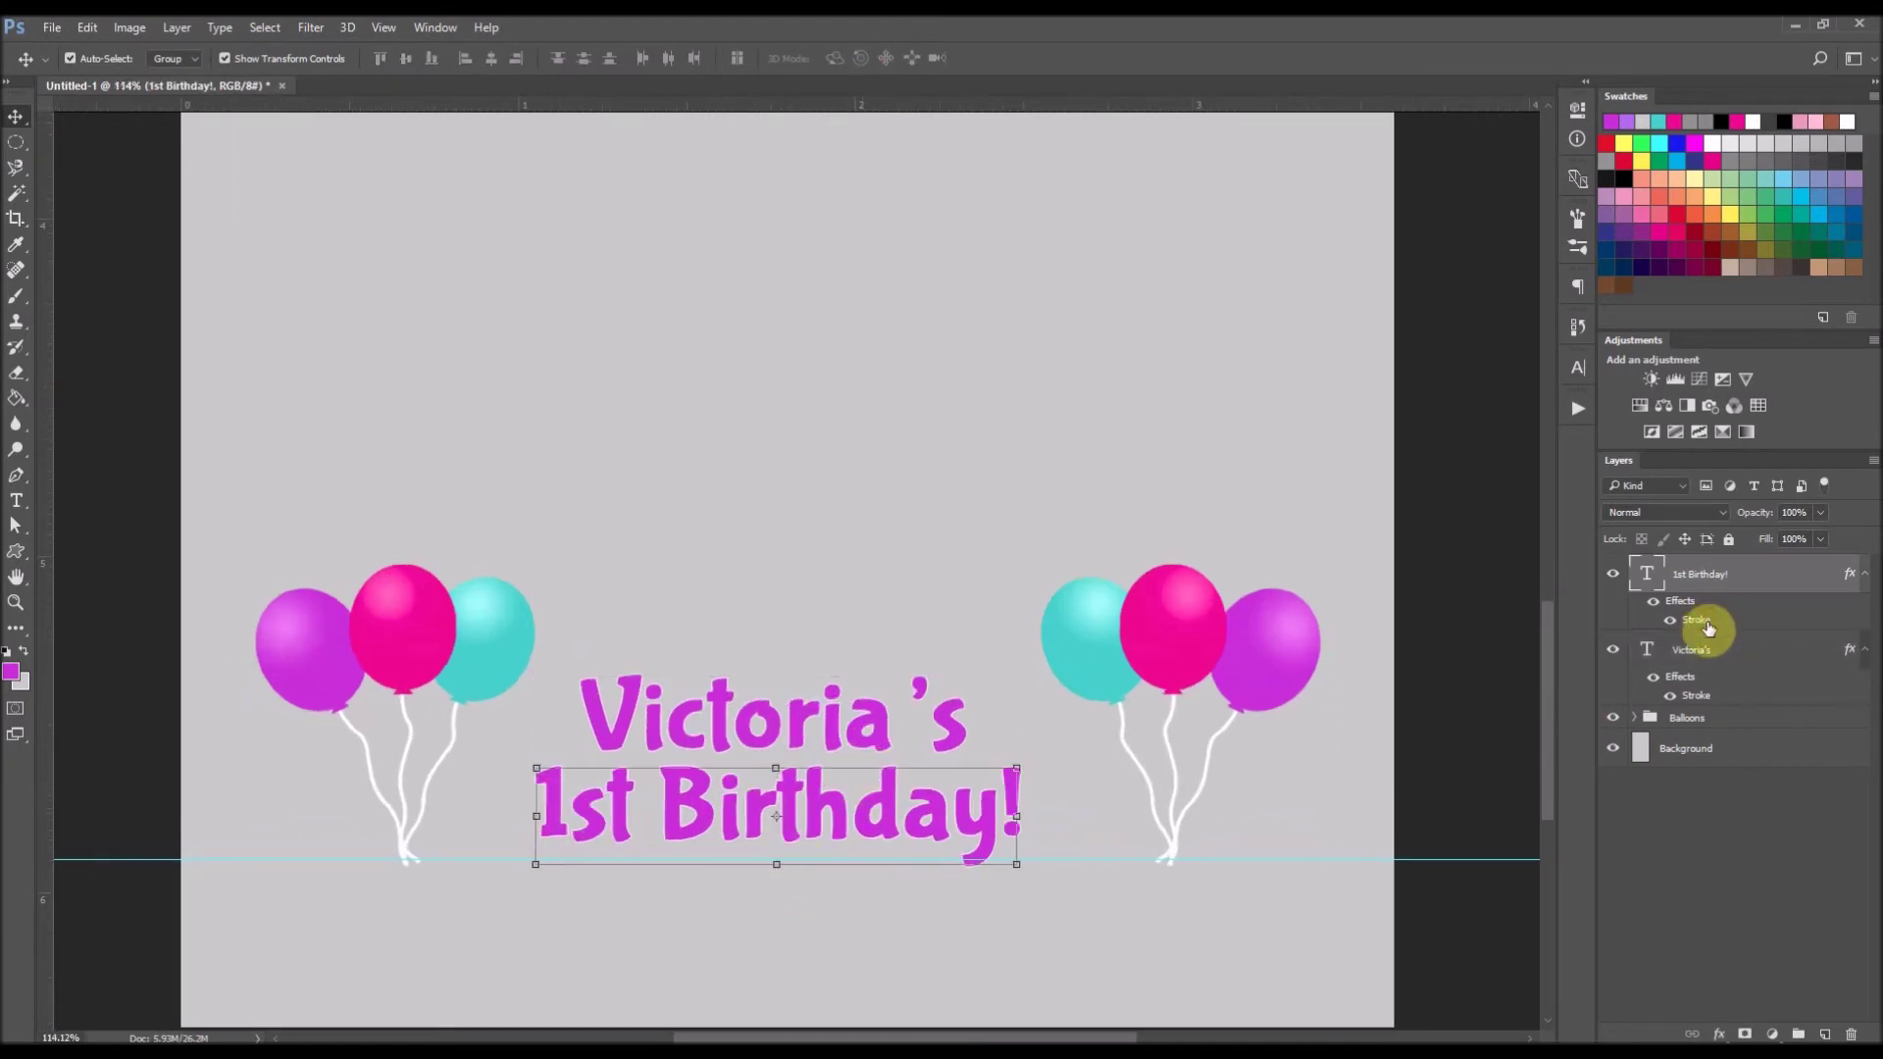
{"action": "double_click", "coordinate": [1707, 624]}
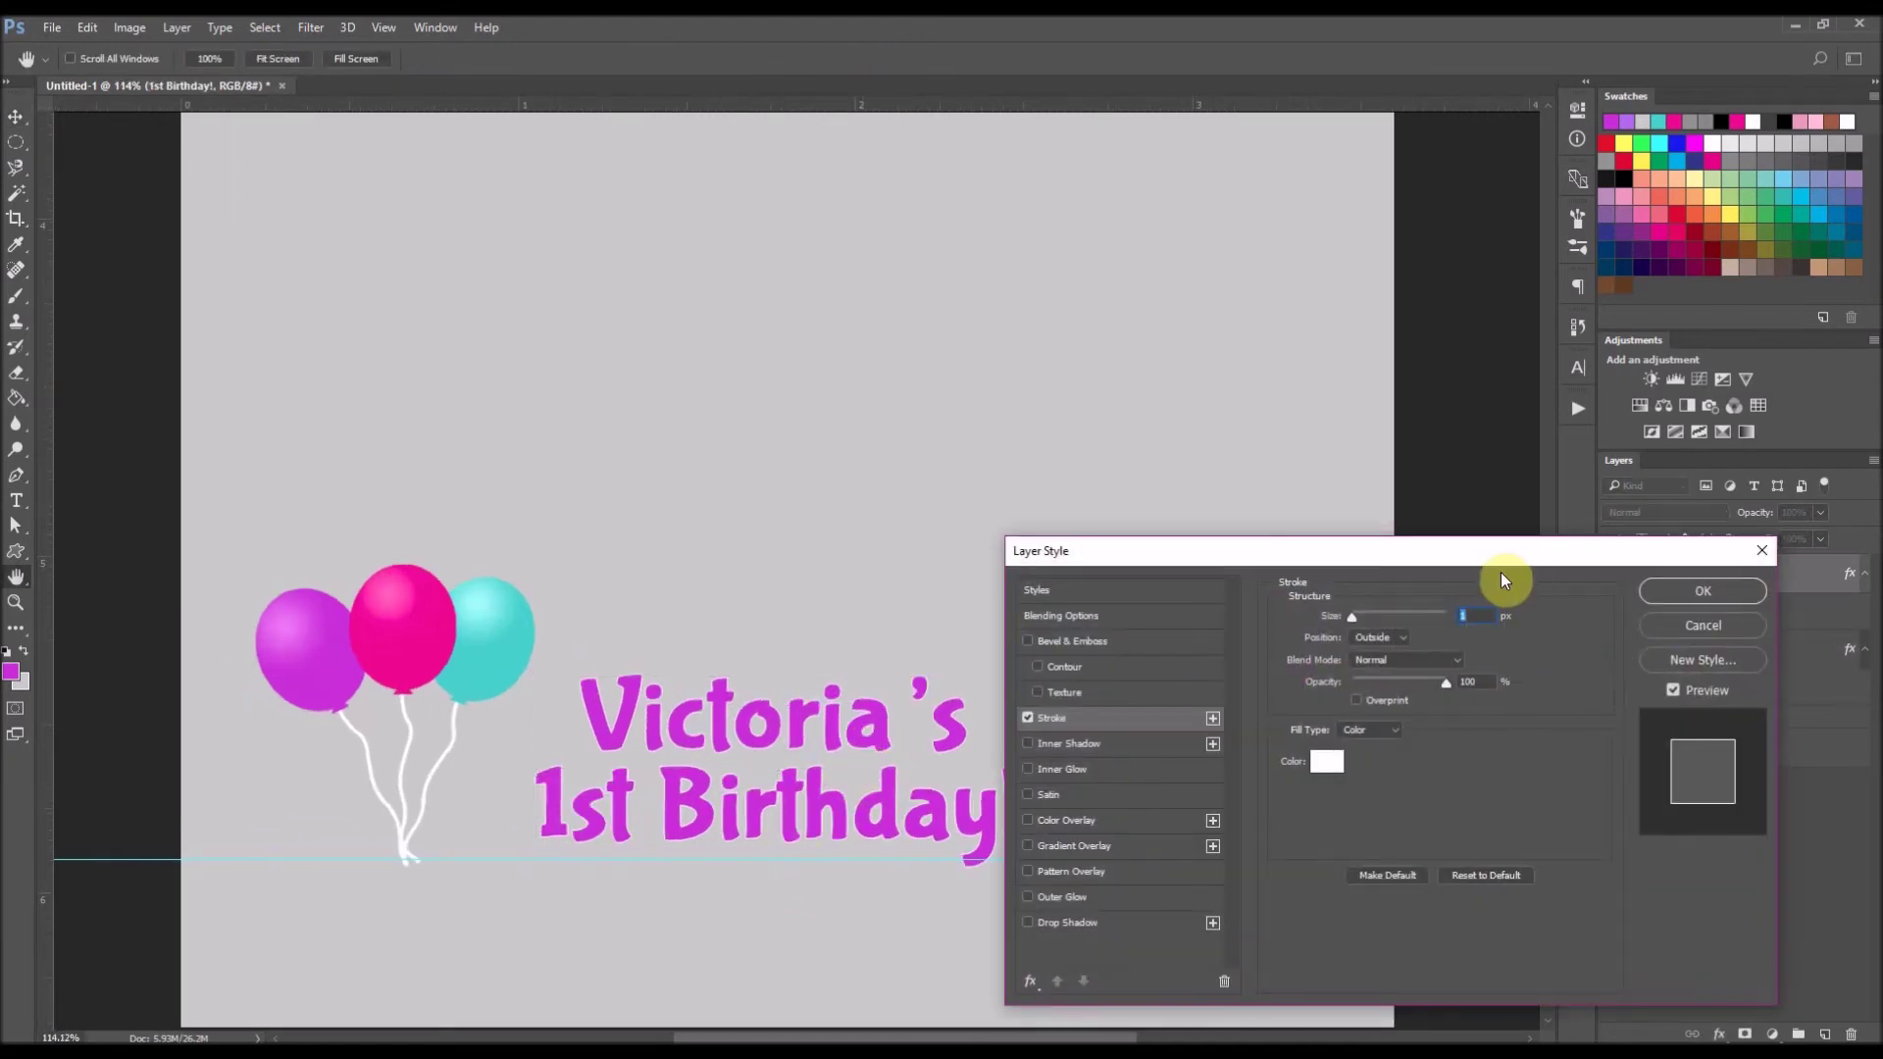
{"action": "type", "text": "2"}
{"action": "type", "text": "3"}
{"action": "key", "text": "Return"}
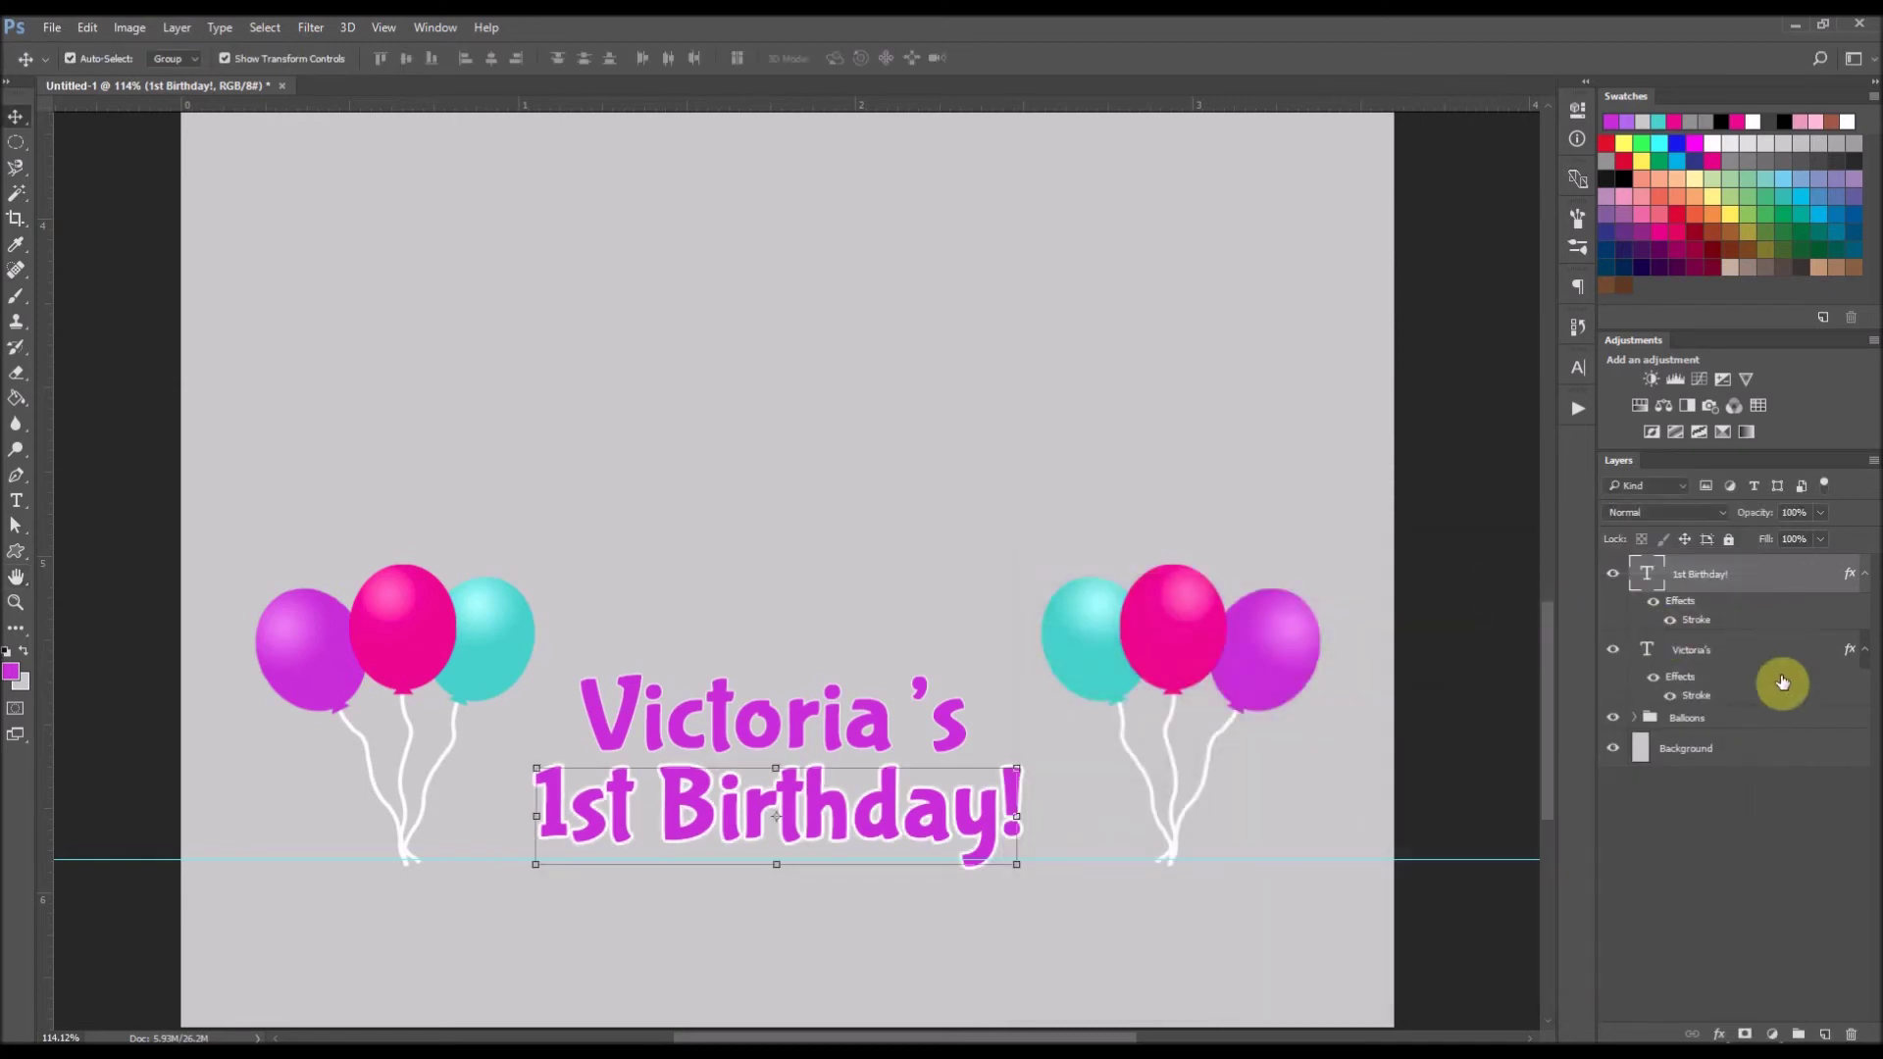
- Set the stroke size of the name text to 3 px to match the line below
{"action": "double_click", "coordinate": [1695, 697]}
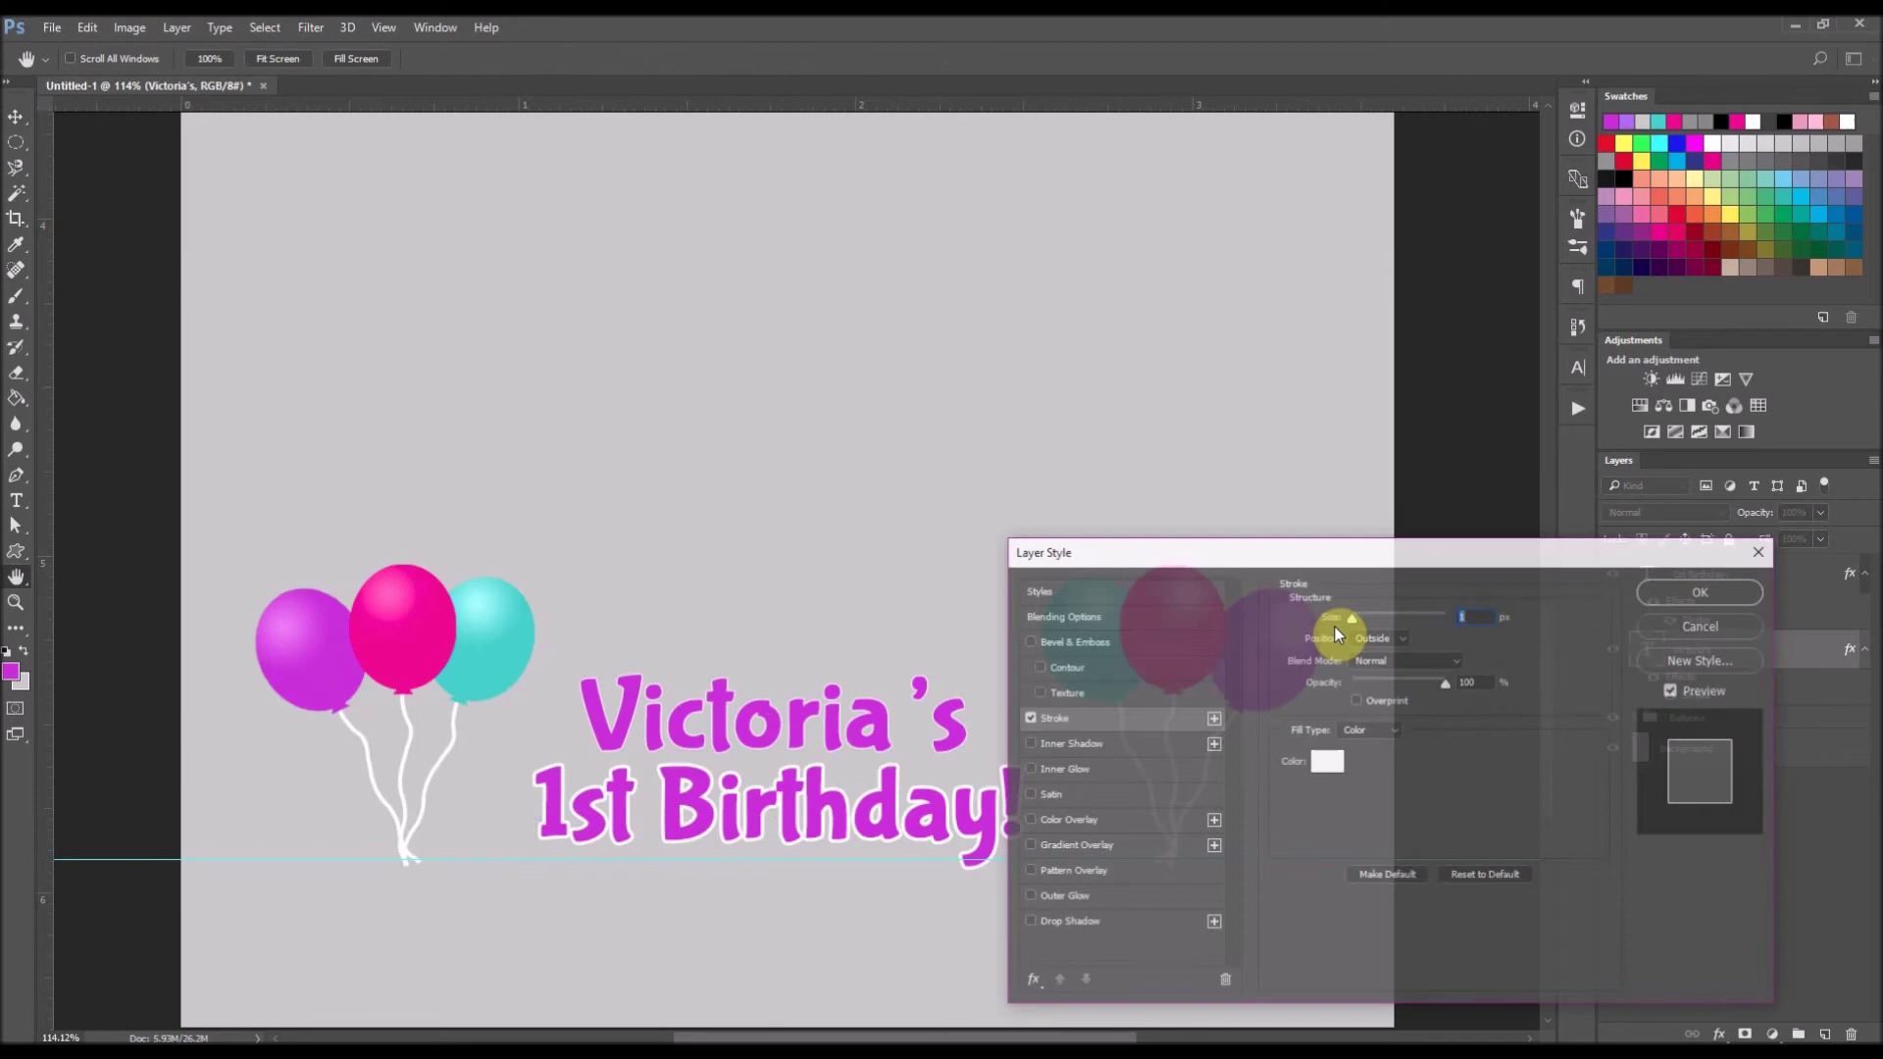
{"action": "type", "text": "3"}
{"action": "key", "text": "Return"}
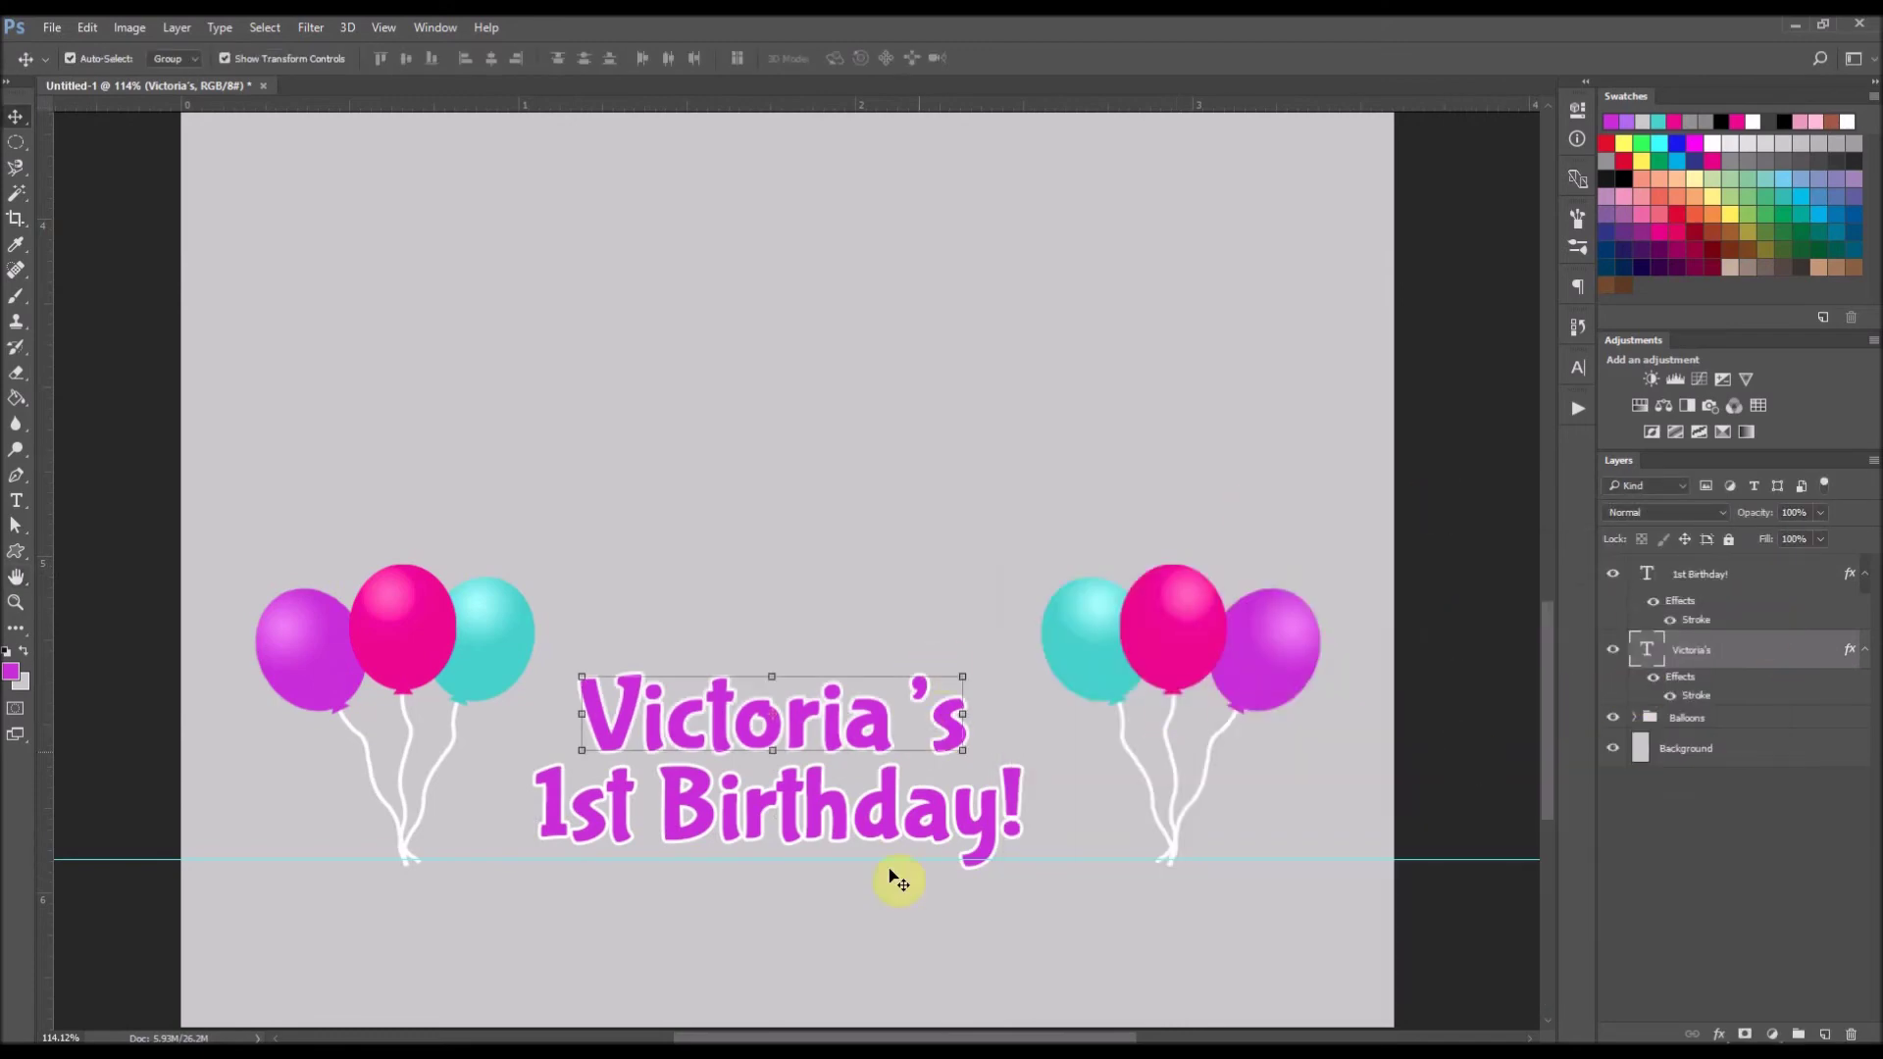
- Group the name and "1st Birthday!" text layers and move the group slightly right and up between the balloons
{"action": "left_click", "coordinate": [904, 834], "text": "shift"}
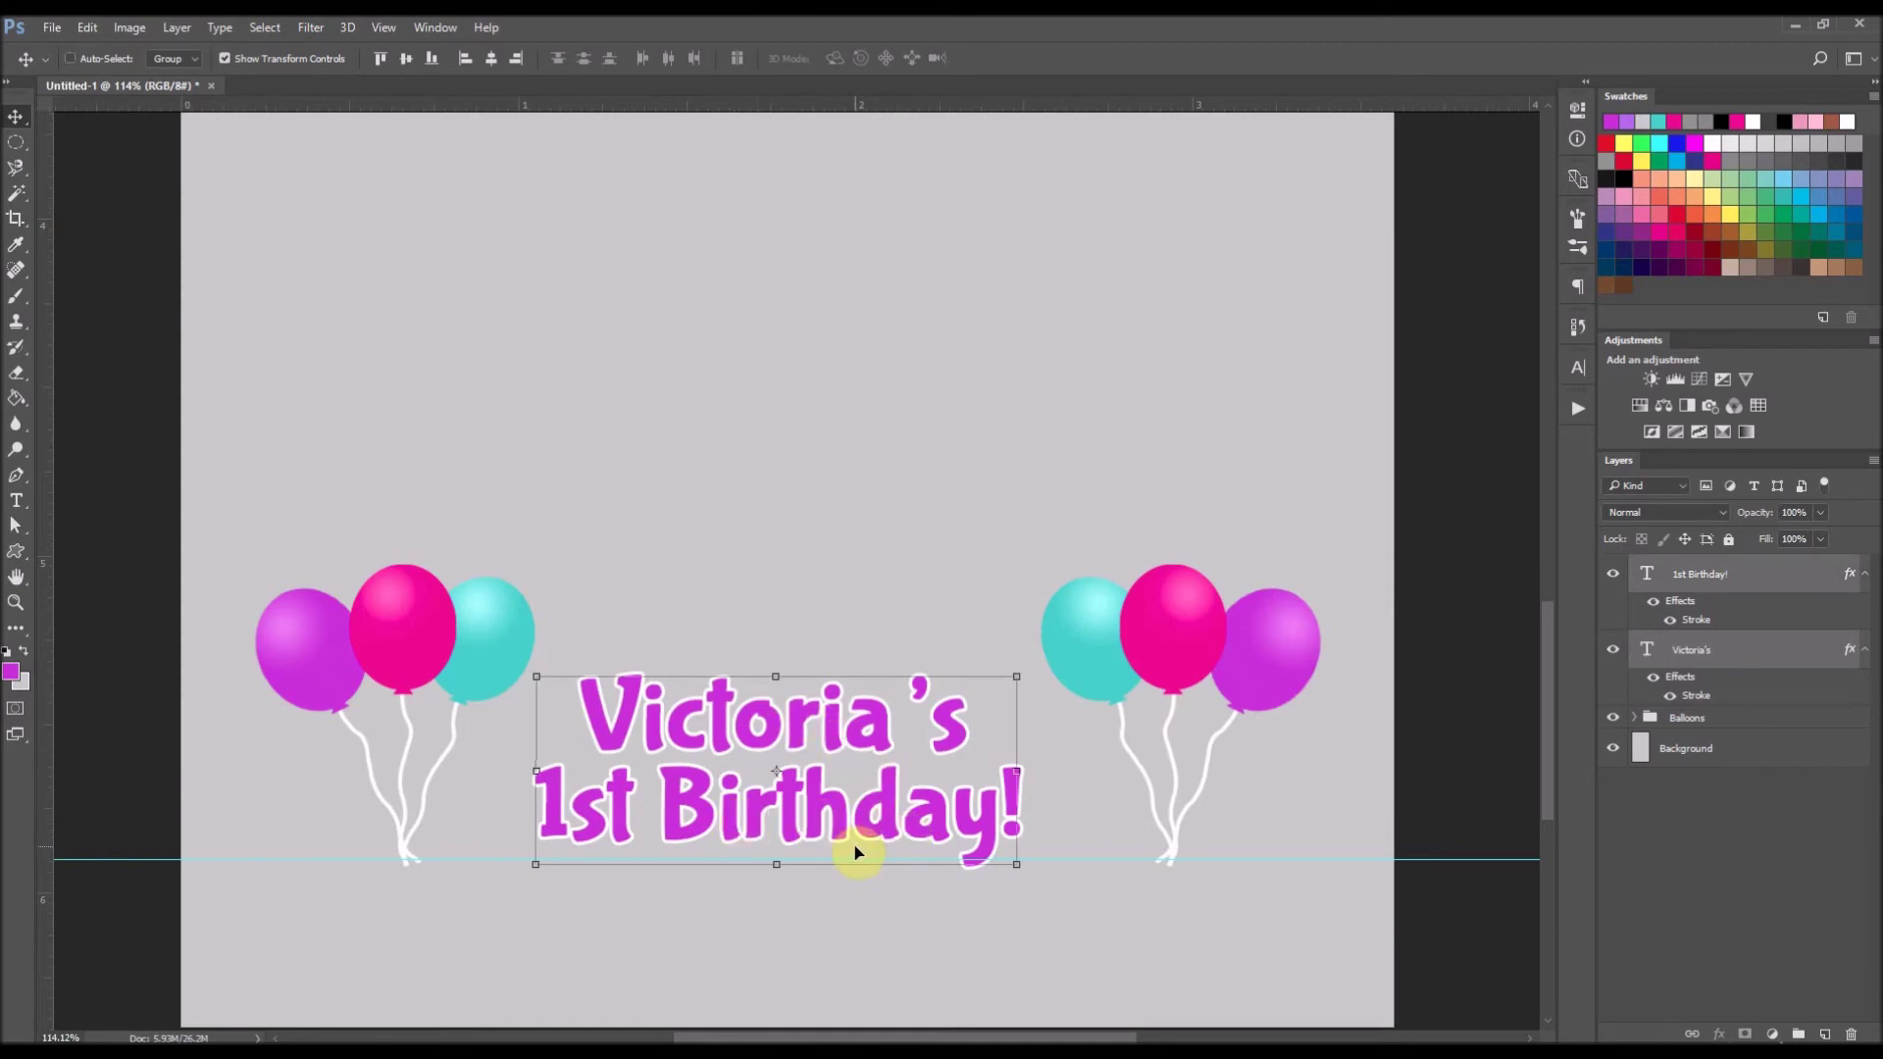
{"action": "key", "text": "ctrl+g"}
{"action": "scroll", "coordinate": [991, 823], "scroll_direction": "down", "scroll_amount": 2}
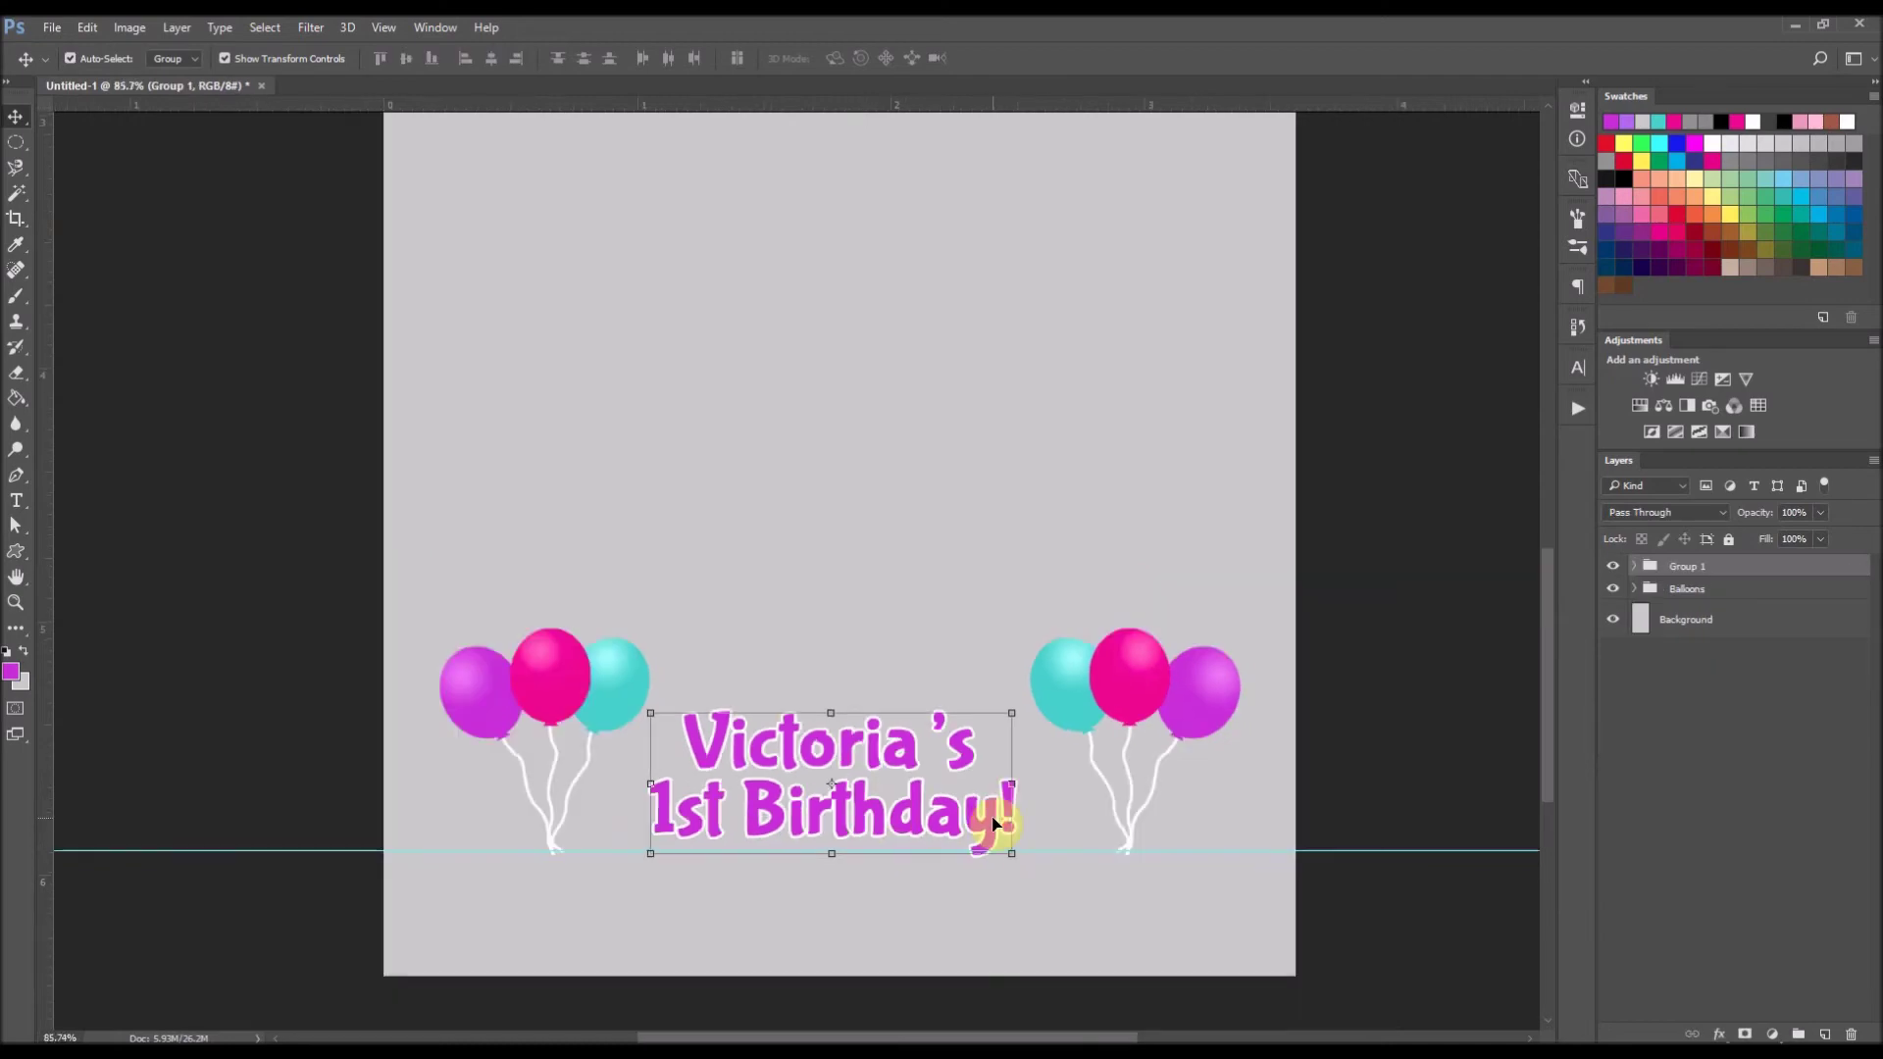
{"action": "left_click_drag", "start_coordinate": [993, 821], "coordinate": [1018, 812]}
- Rename the new layer group as Text
{"action": "left_click", "coordinate": [1680, 569]}
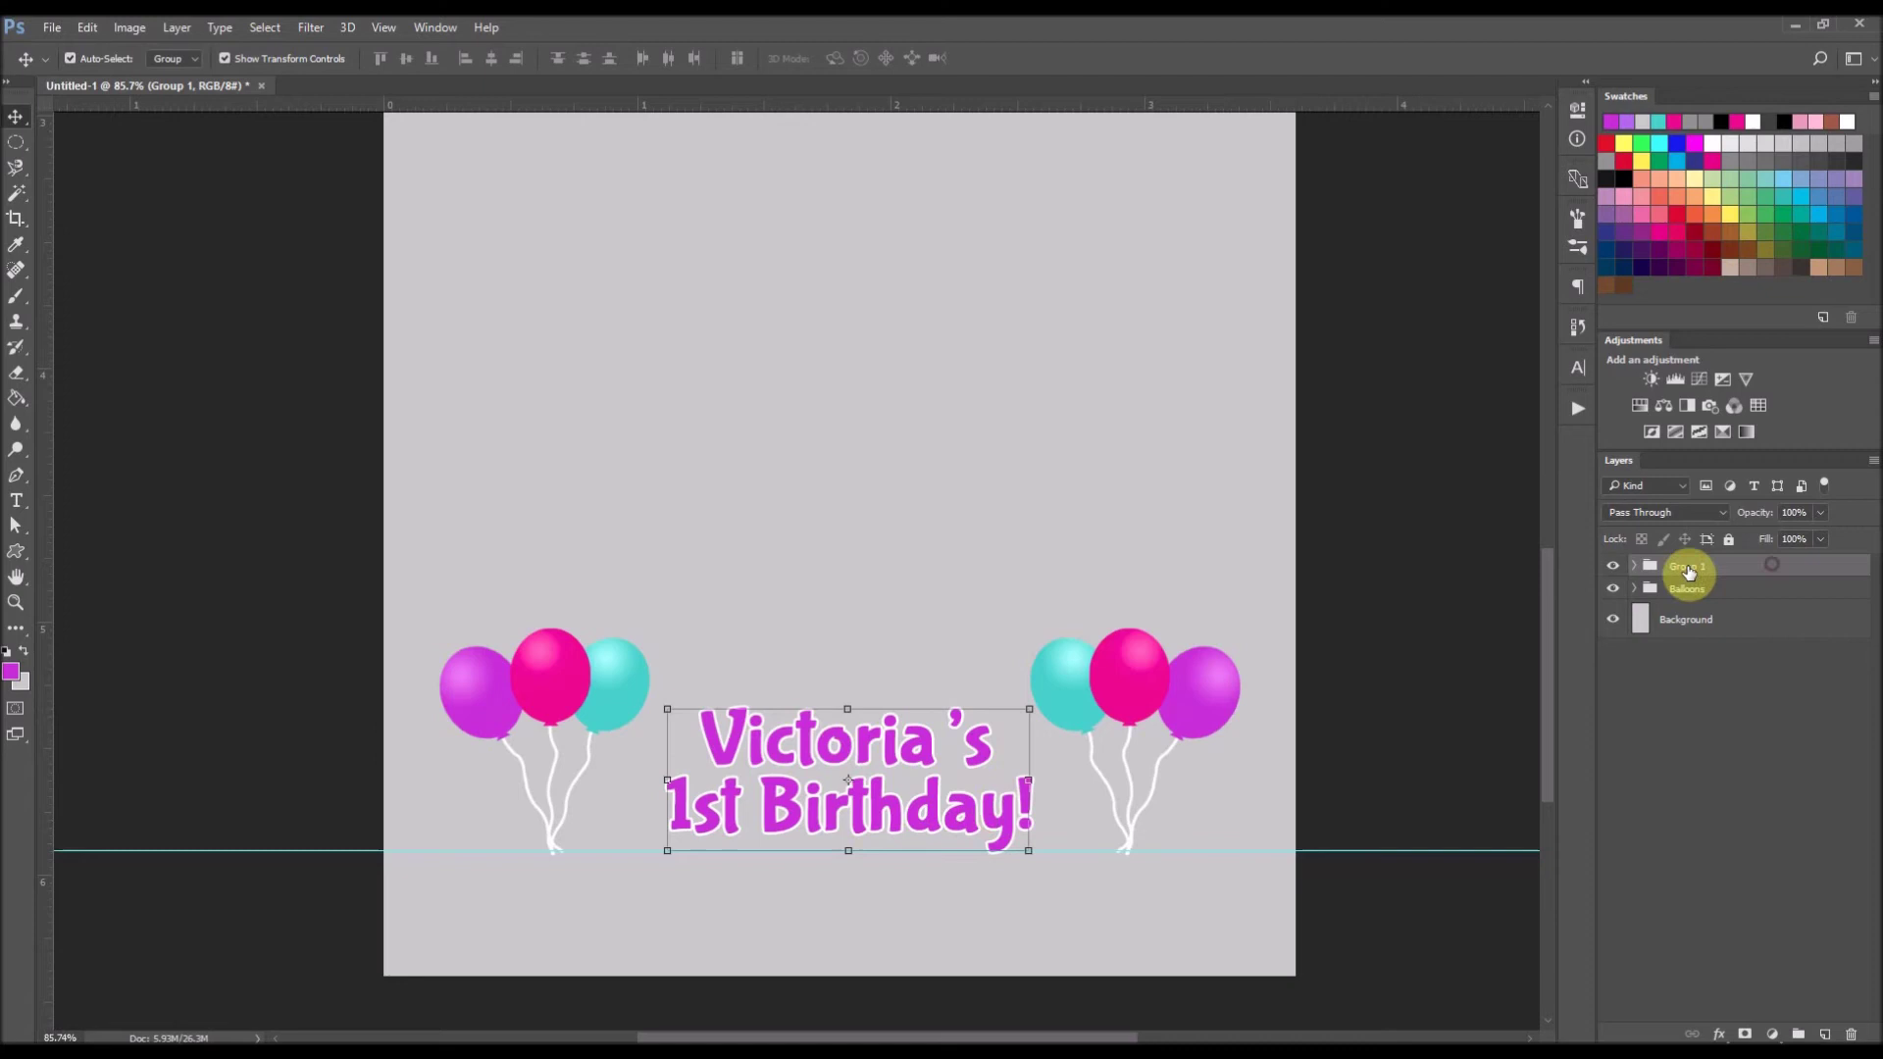
{"action": "double_click", "coordinate": [1680, 568]}
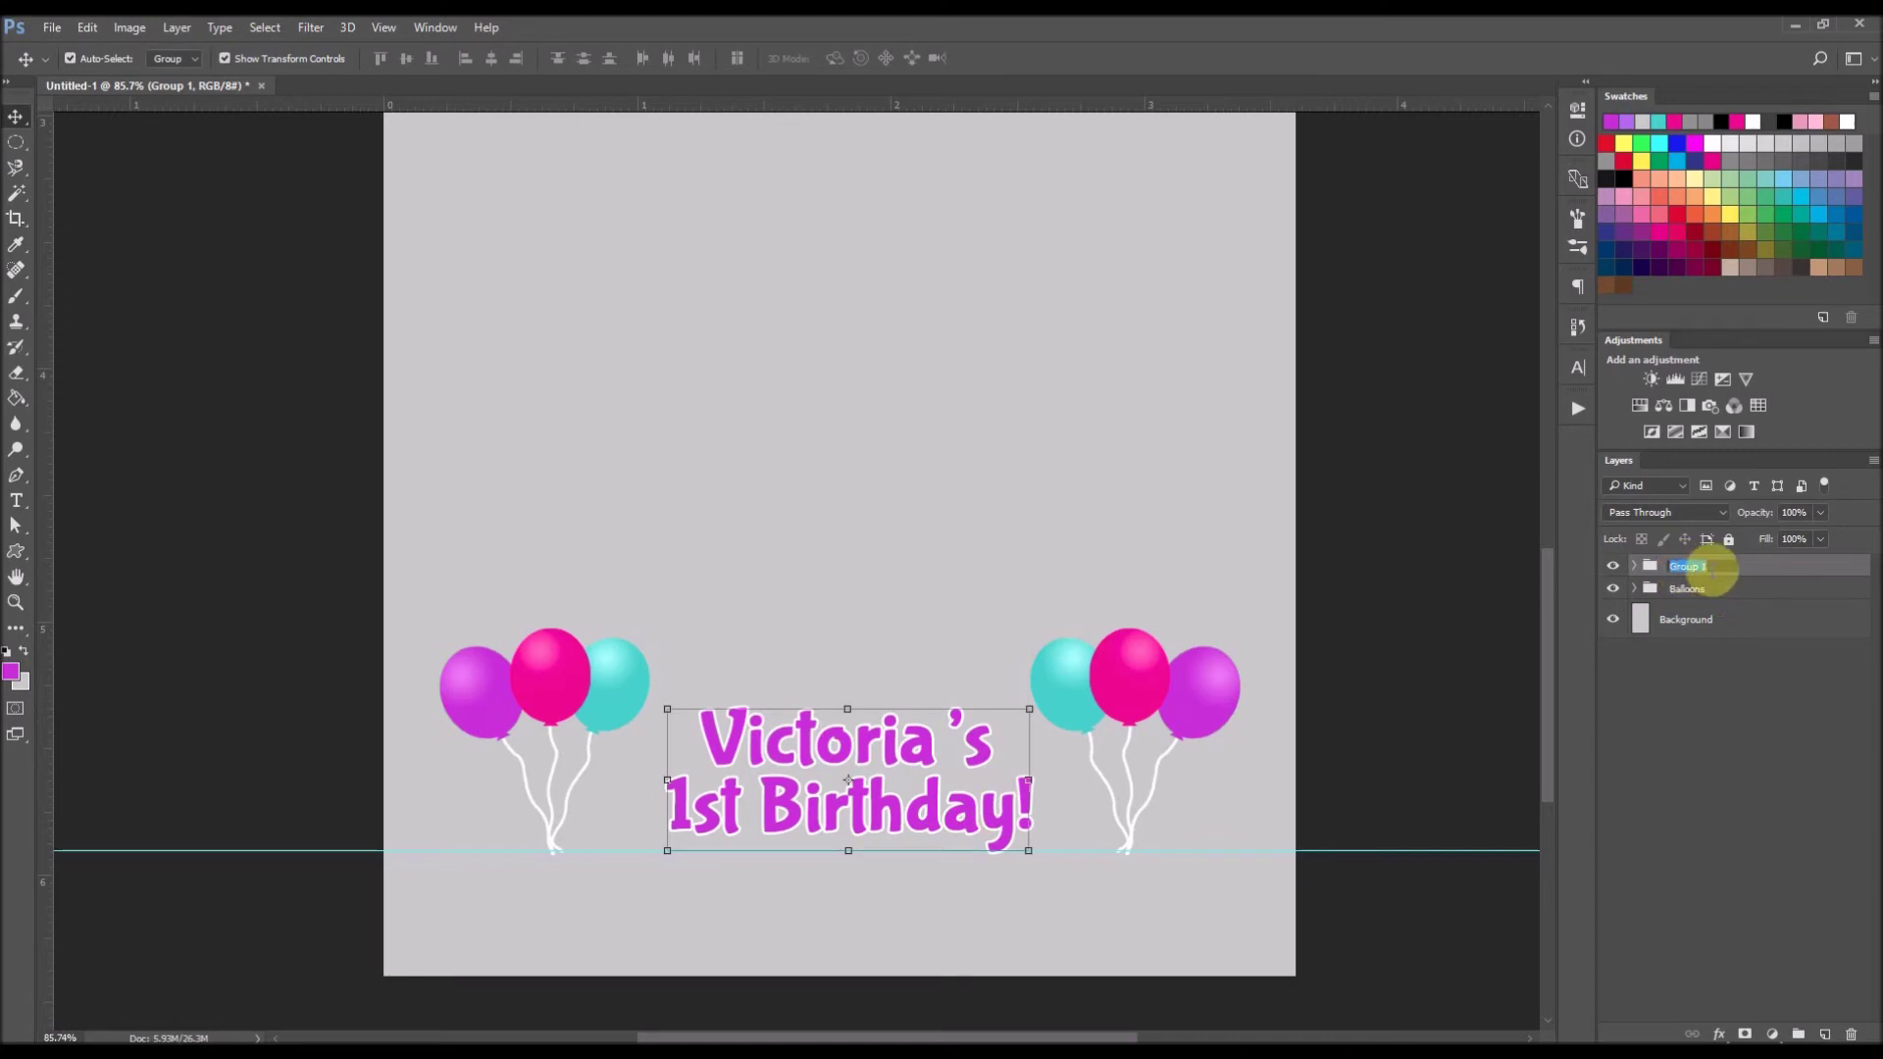
{"action": "type", "text": "Text"}
{"action": "left_click", "coordinate": [1777, 578]}
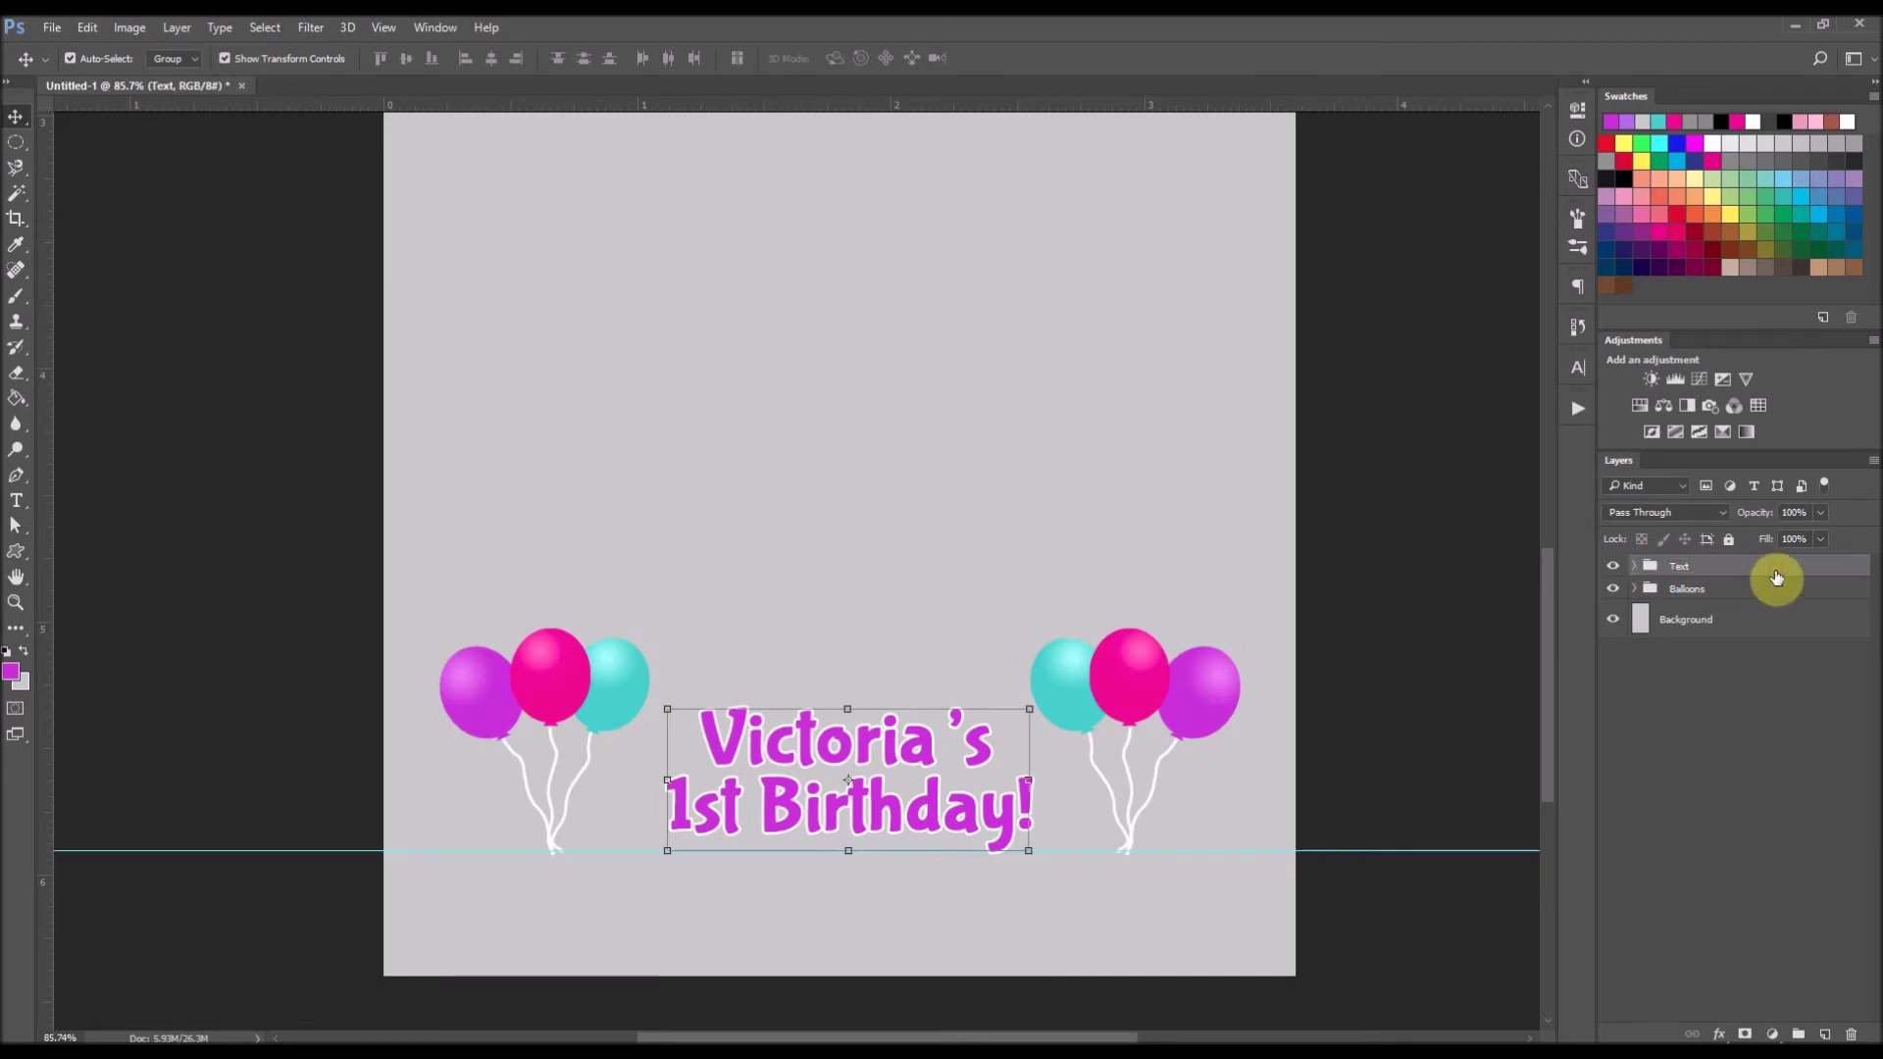
- Center the Text group horizontally on the Background layer and nudge it up slightly above the lower guide
{"action": "left_click", "coordinate": [1745, 628]}
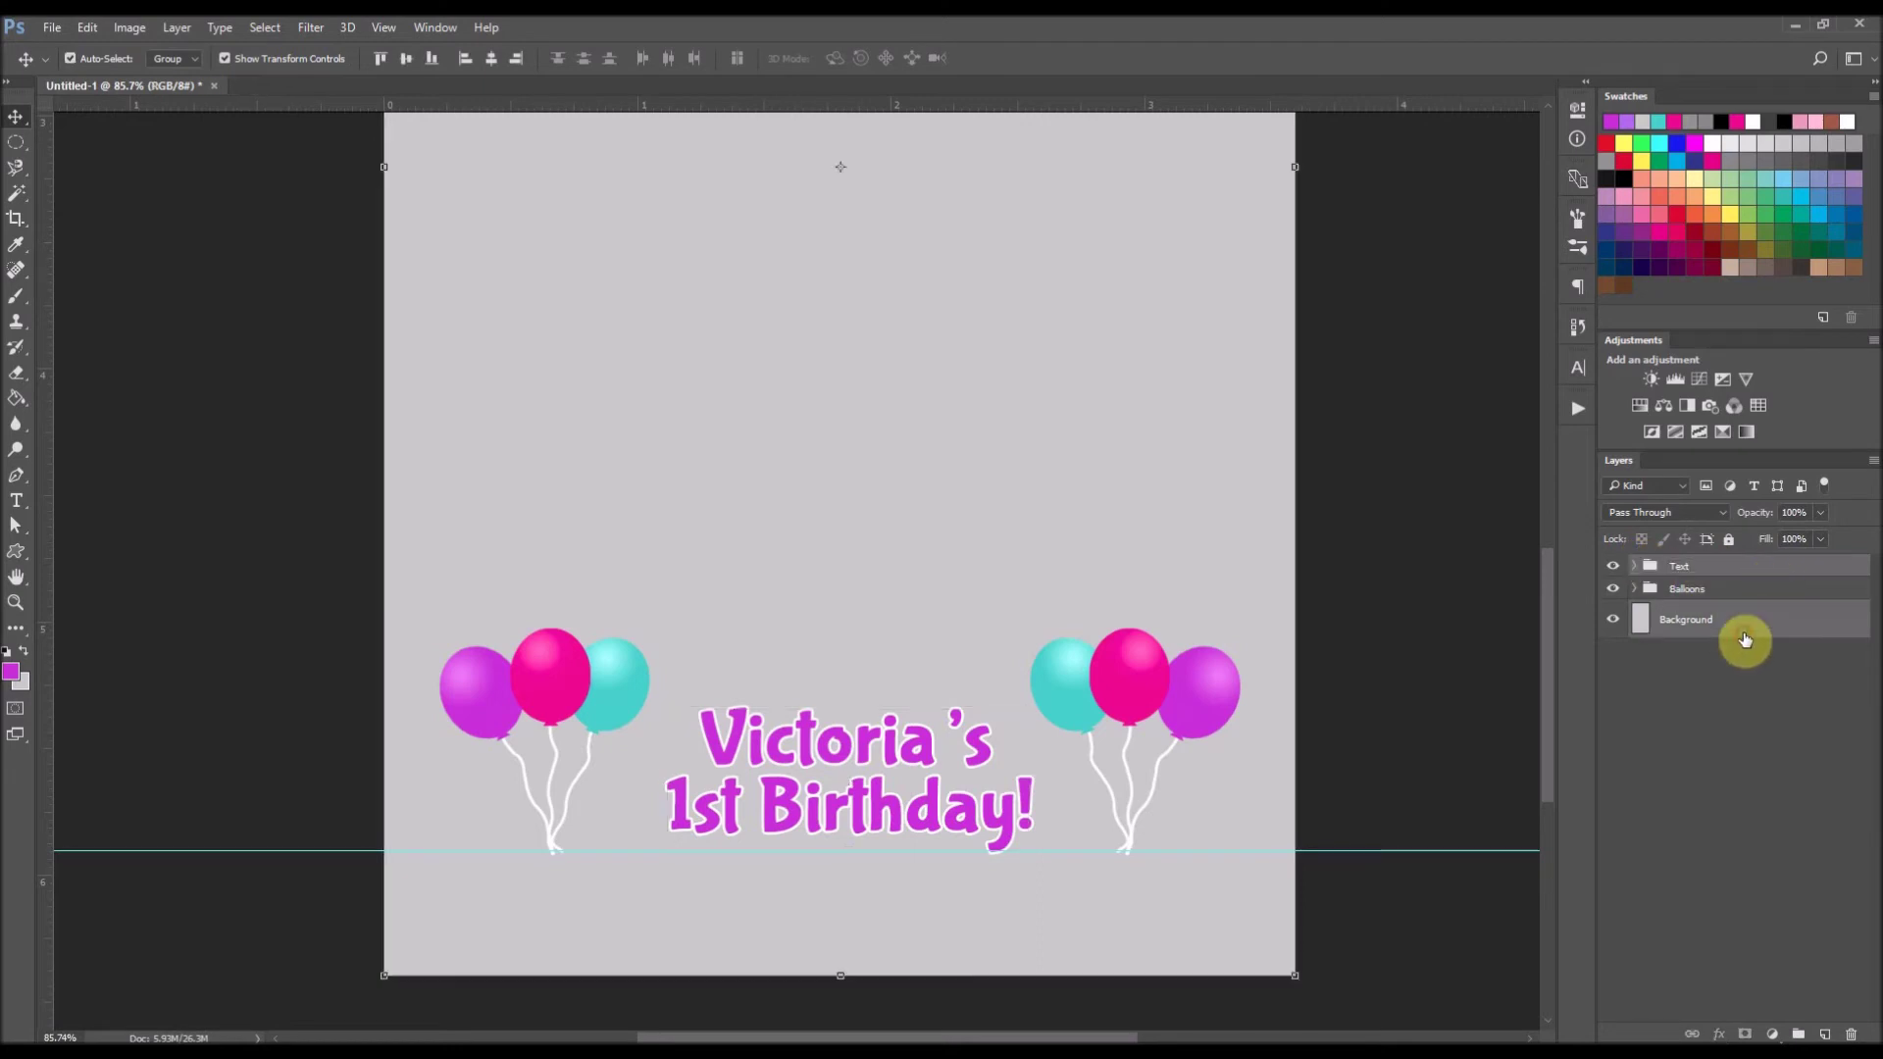
{"action": "left_click", "coordinate": [492, 60]}
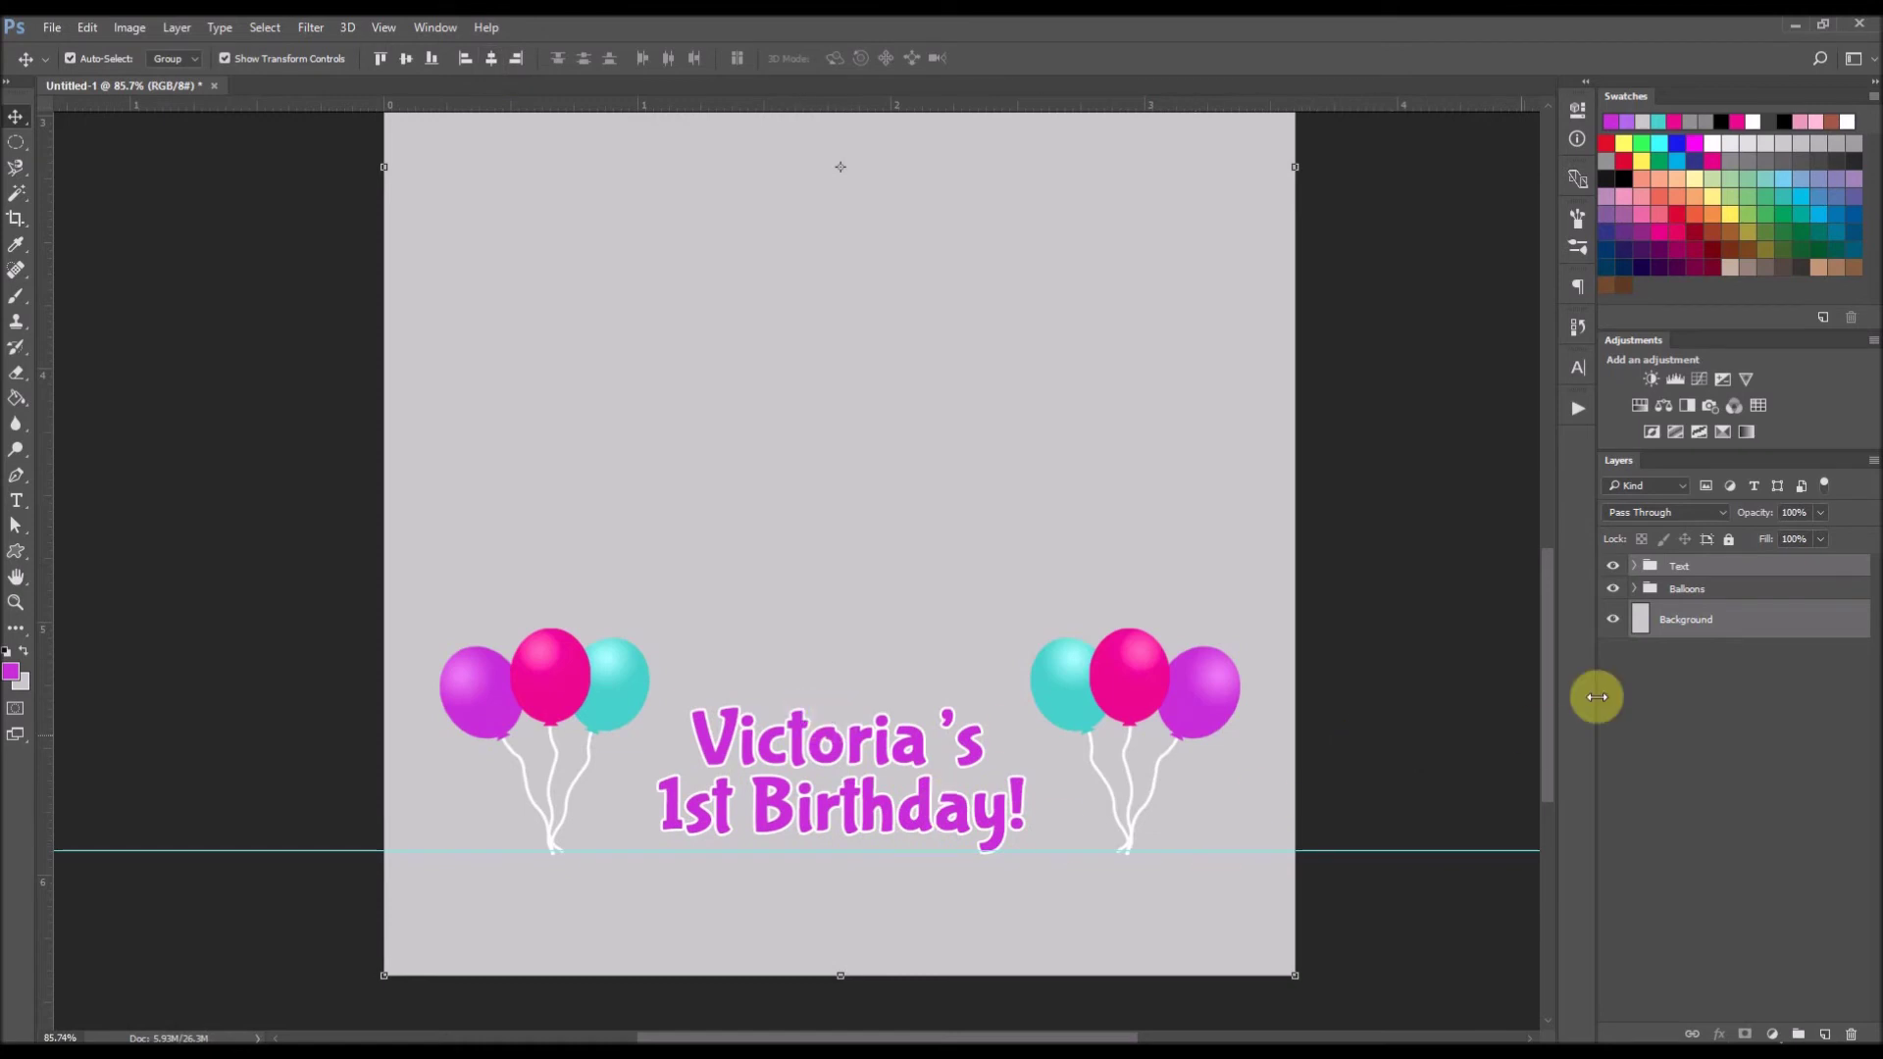
{"action": "left_click", "coordinate": [1718, 566]}
{"action": "key", "text": "Up"}
{"action": "key", "text": "Up"}
{"action": "key", "text": "Up"}
{"action": "key", "text": "Up"}
{"action": "key", "text": "Up"}
{"action": "key", "text": "Up"}
{"action": "key", "text": "Up"}
{"action": "key", "text": "Up"}
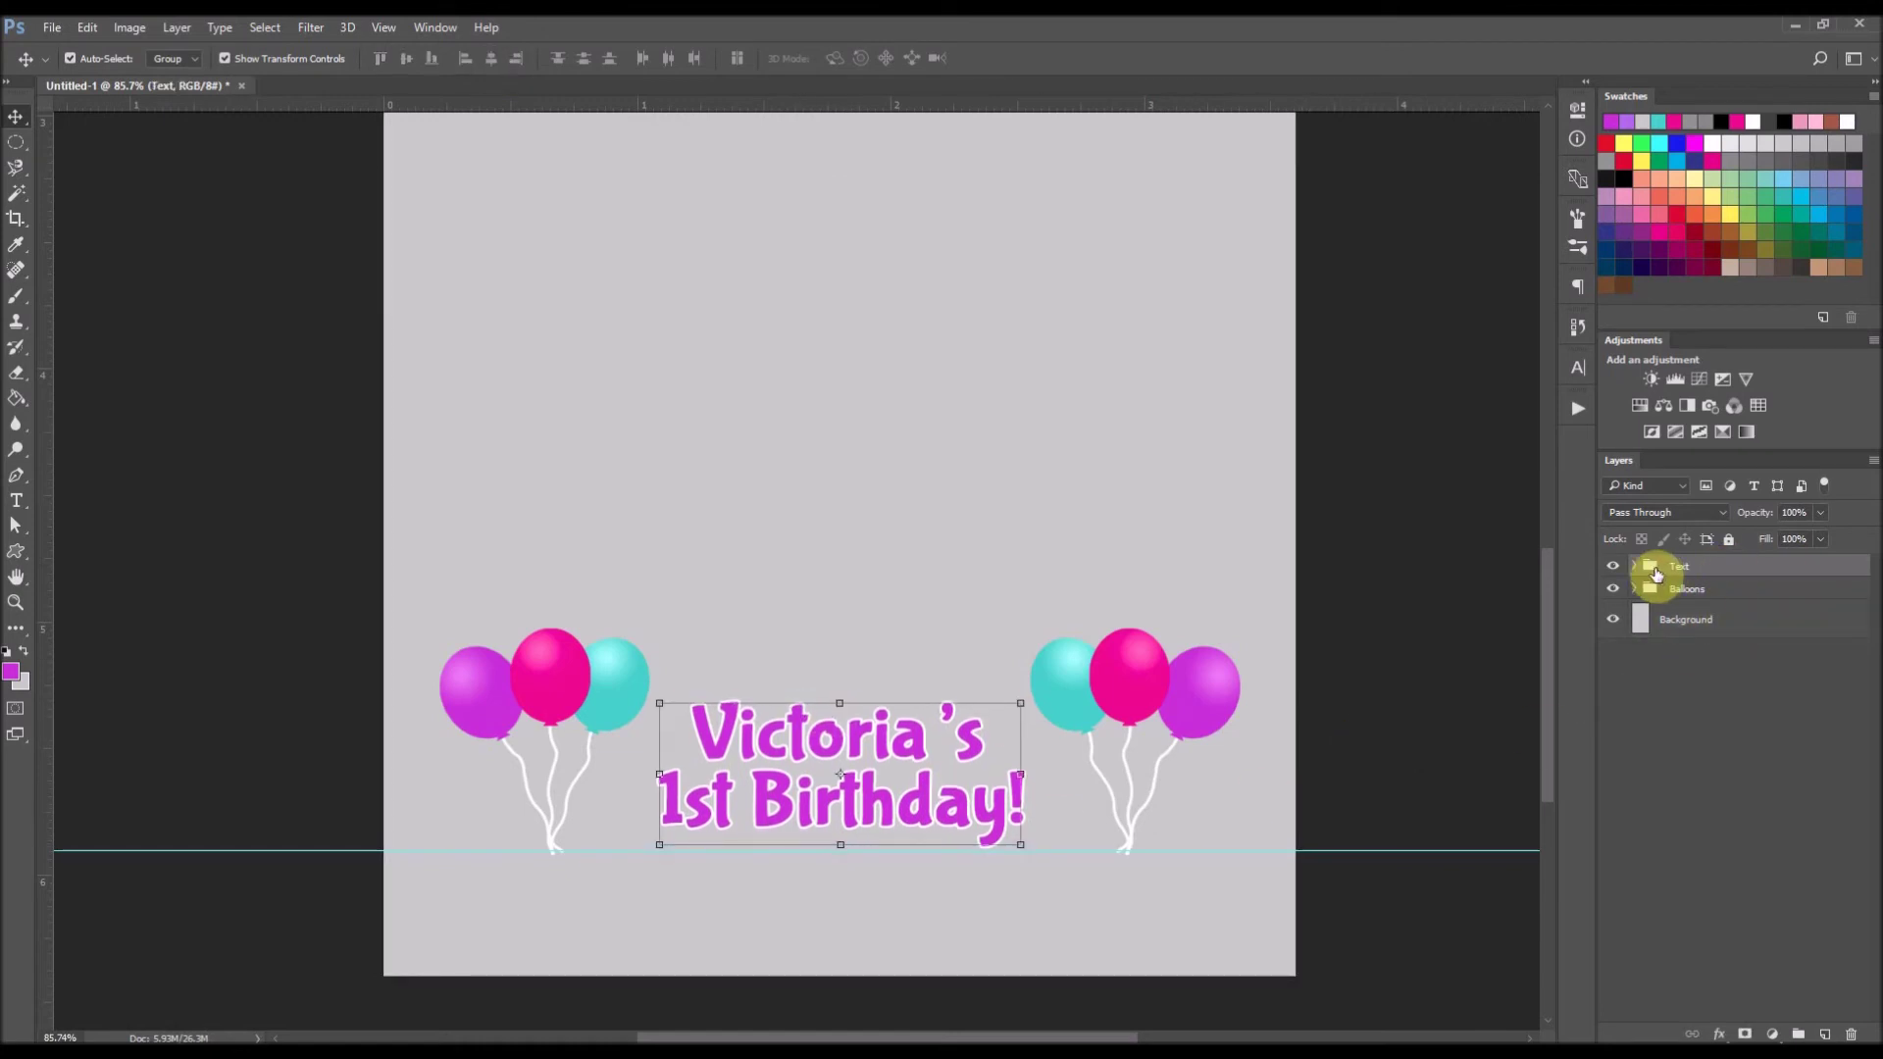
- Place the Pennant Banner 2 image as a linked file and position it near the top of the canvas
{"action": "scroll", "coordinate": [896, 602], "scroll_direction": "down", "scroll_amount": 5}
{"action": "scroll", "coordinate": [803, 692], "scroll_direction": "up", "scroll_amount": 1}
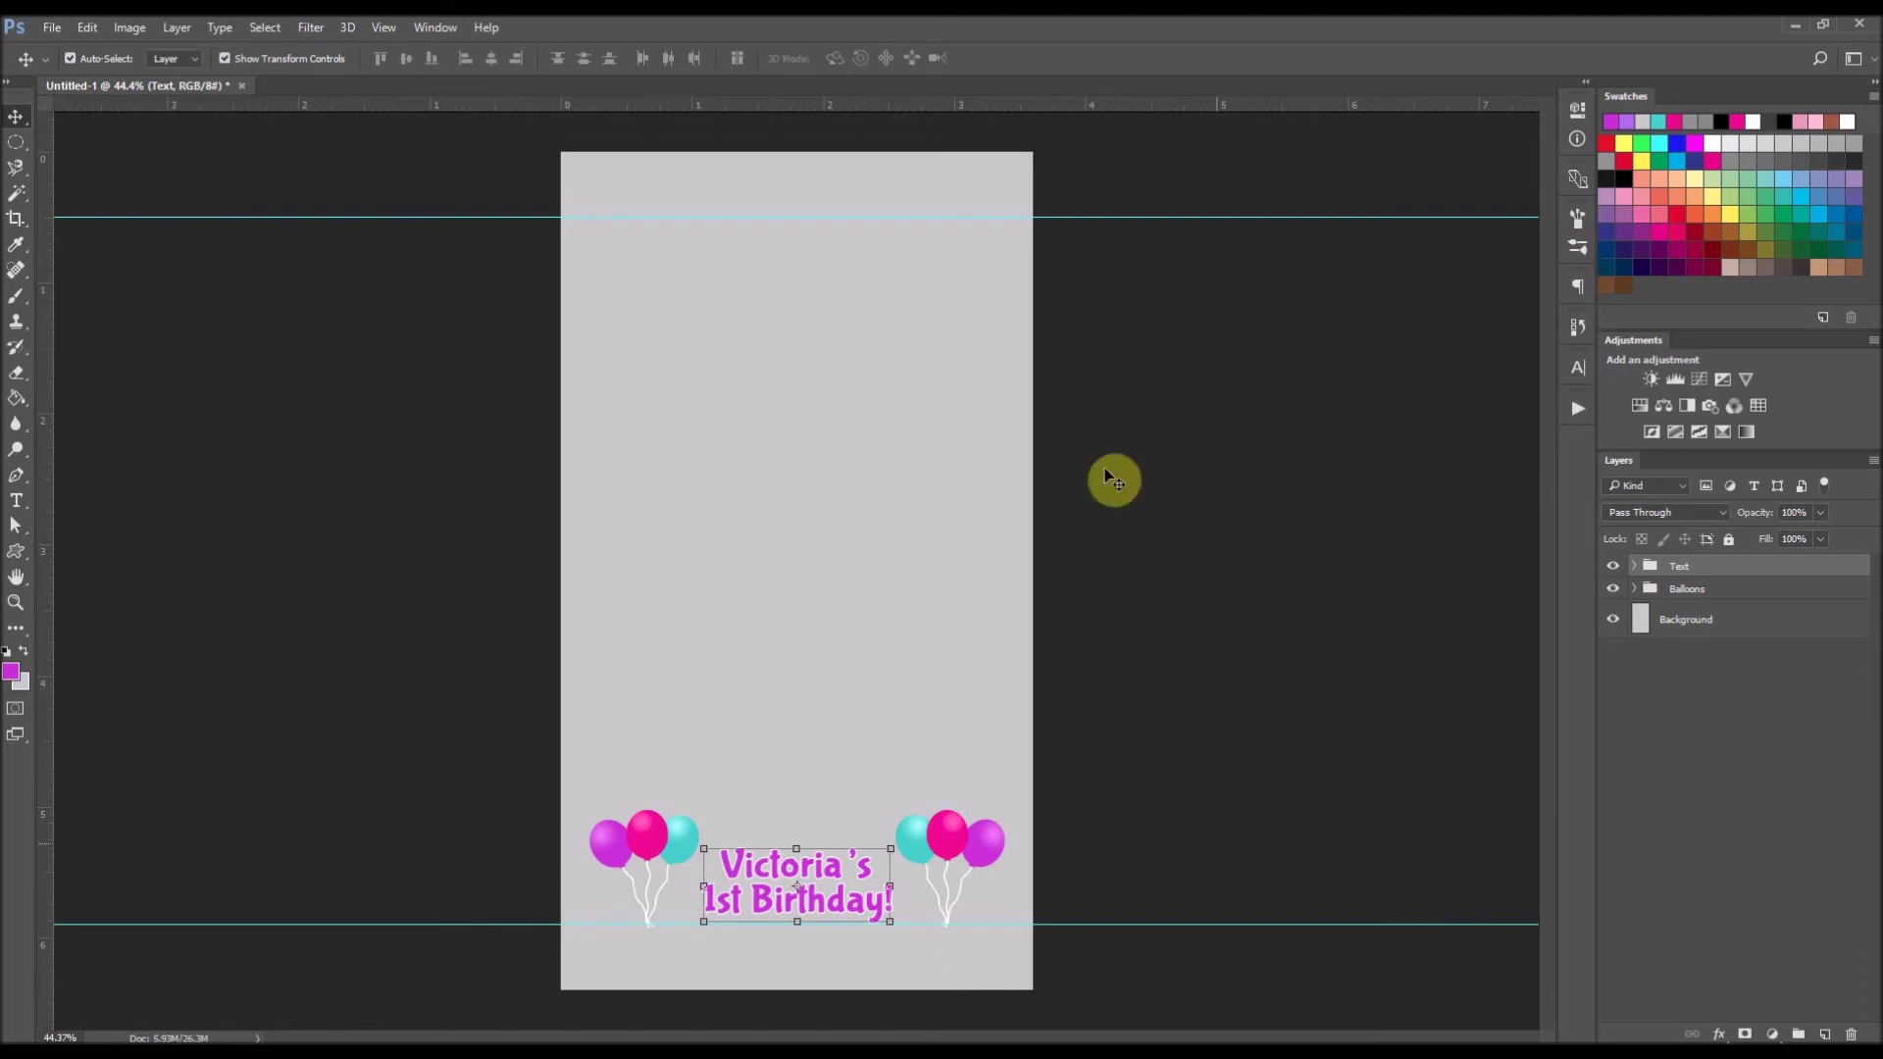
{"action": "left_click", "coordinate": [52, 30]}
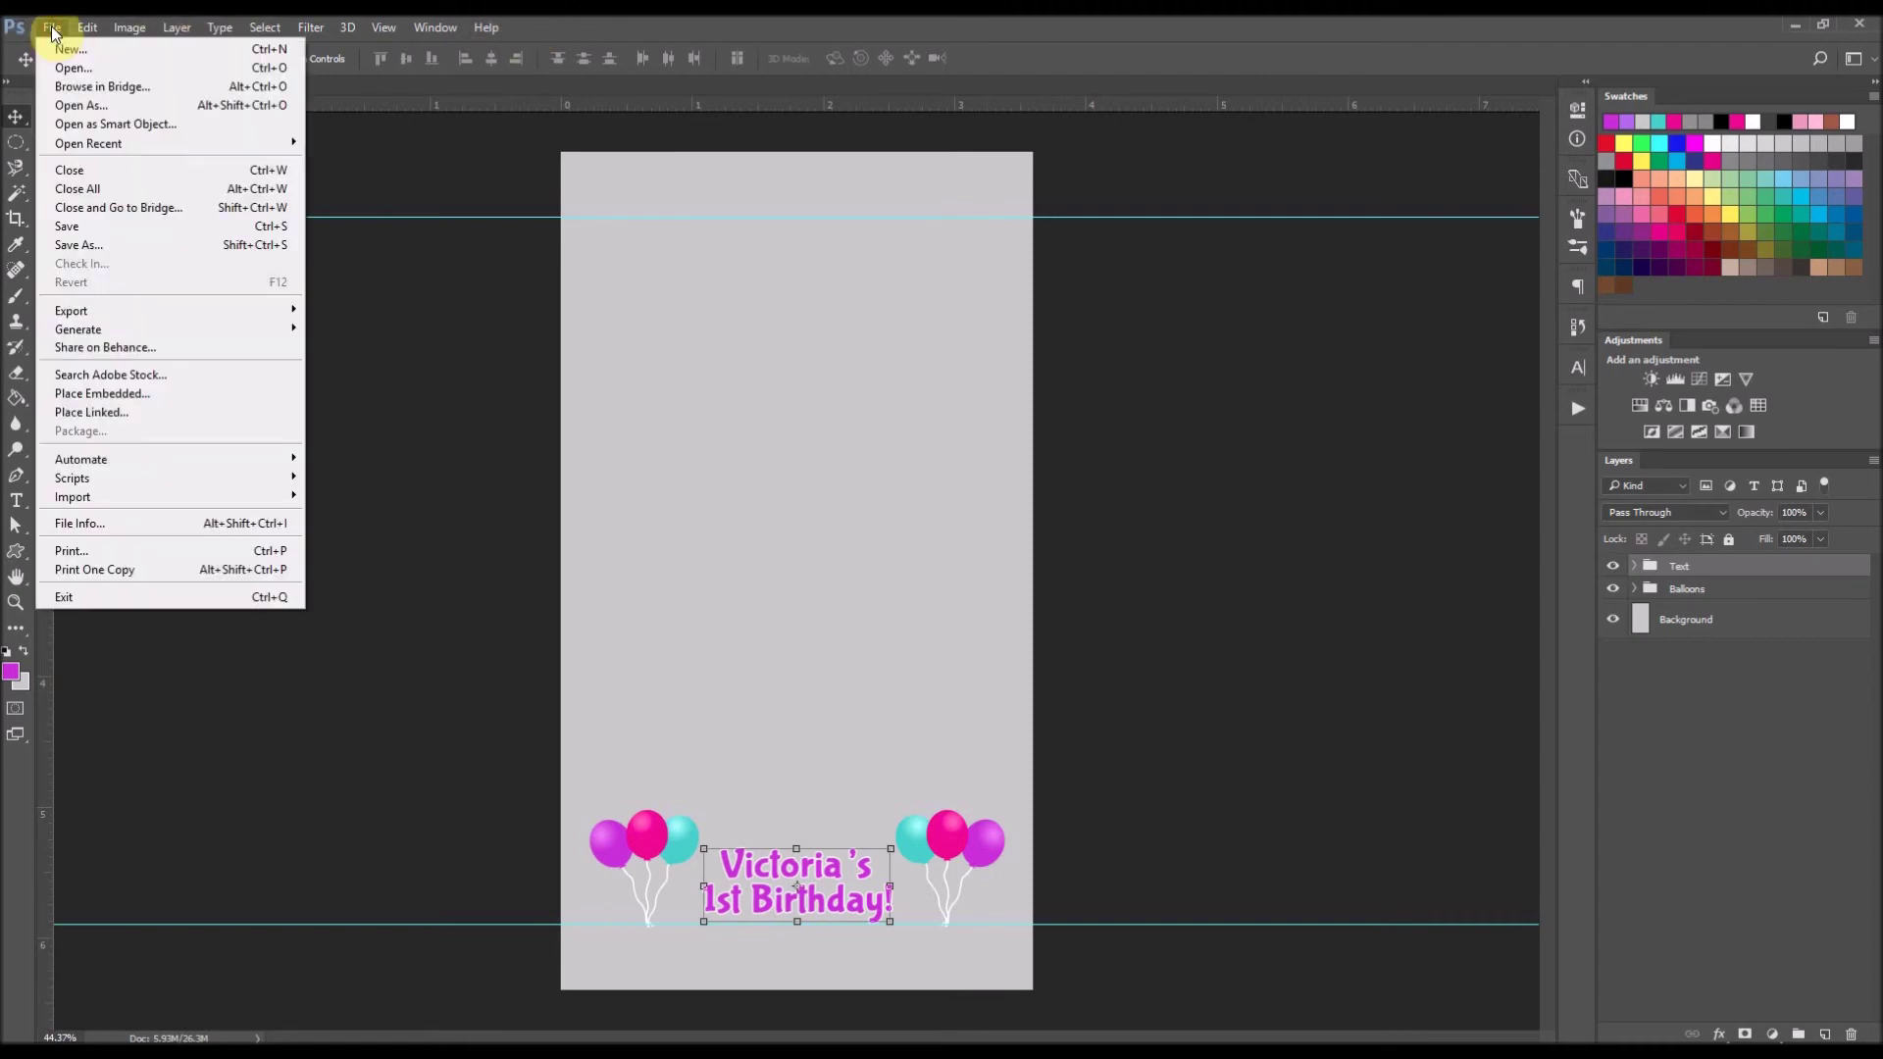
{"action": "left_click", "coordinate": [138, 412]}
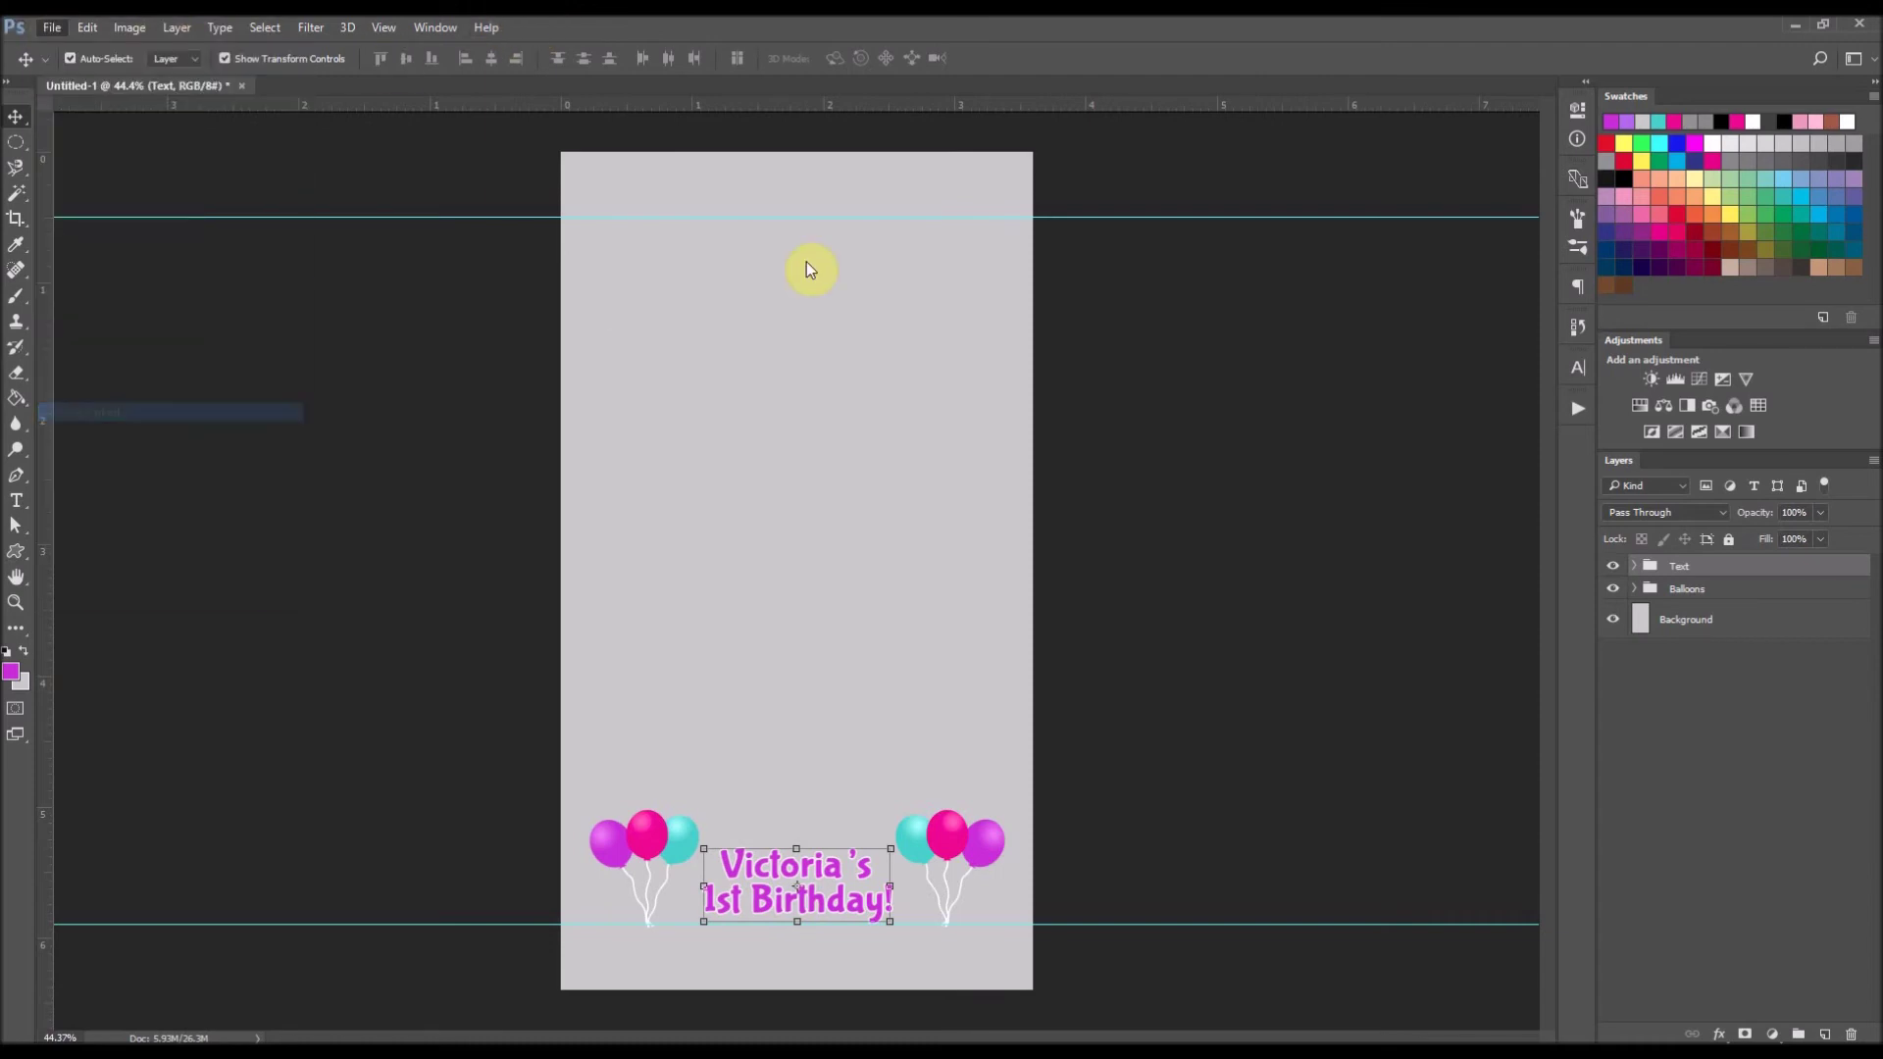
{"action": "left_click", "coordinate": [249, 214]}
{"action": "double_click", "coordinate": [249, 214]}
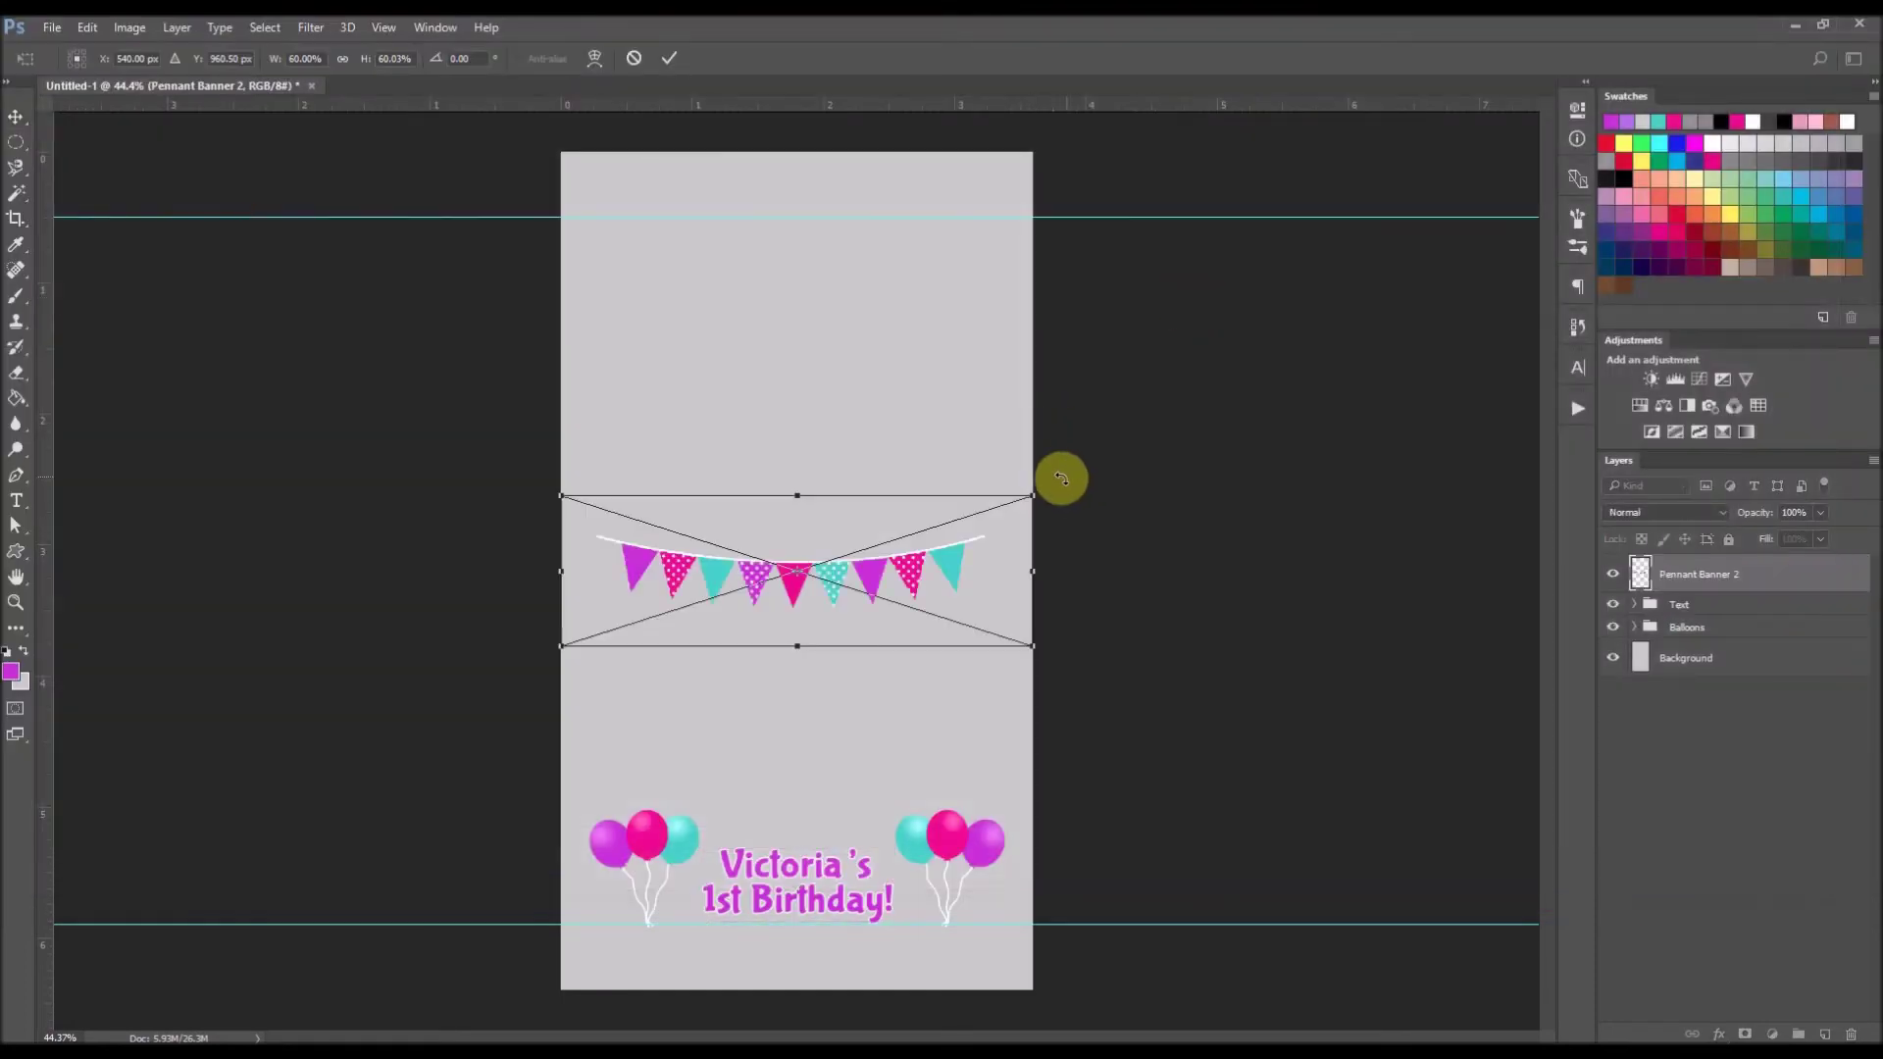
{"action": "left_click_drag", "start_coordinate": [887, 549], "coordinate": [904, 301]}
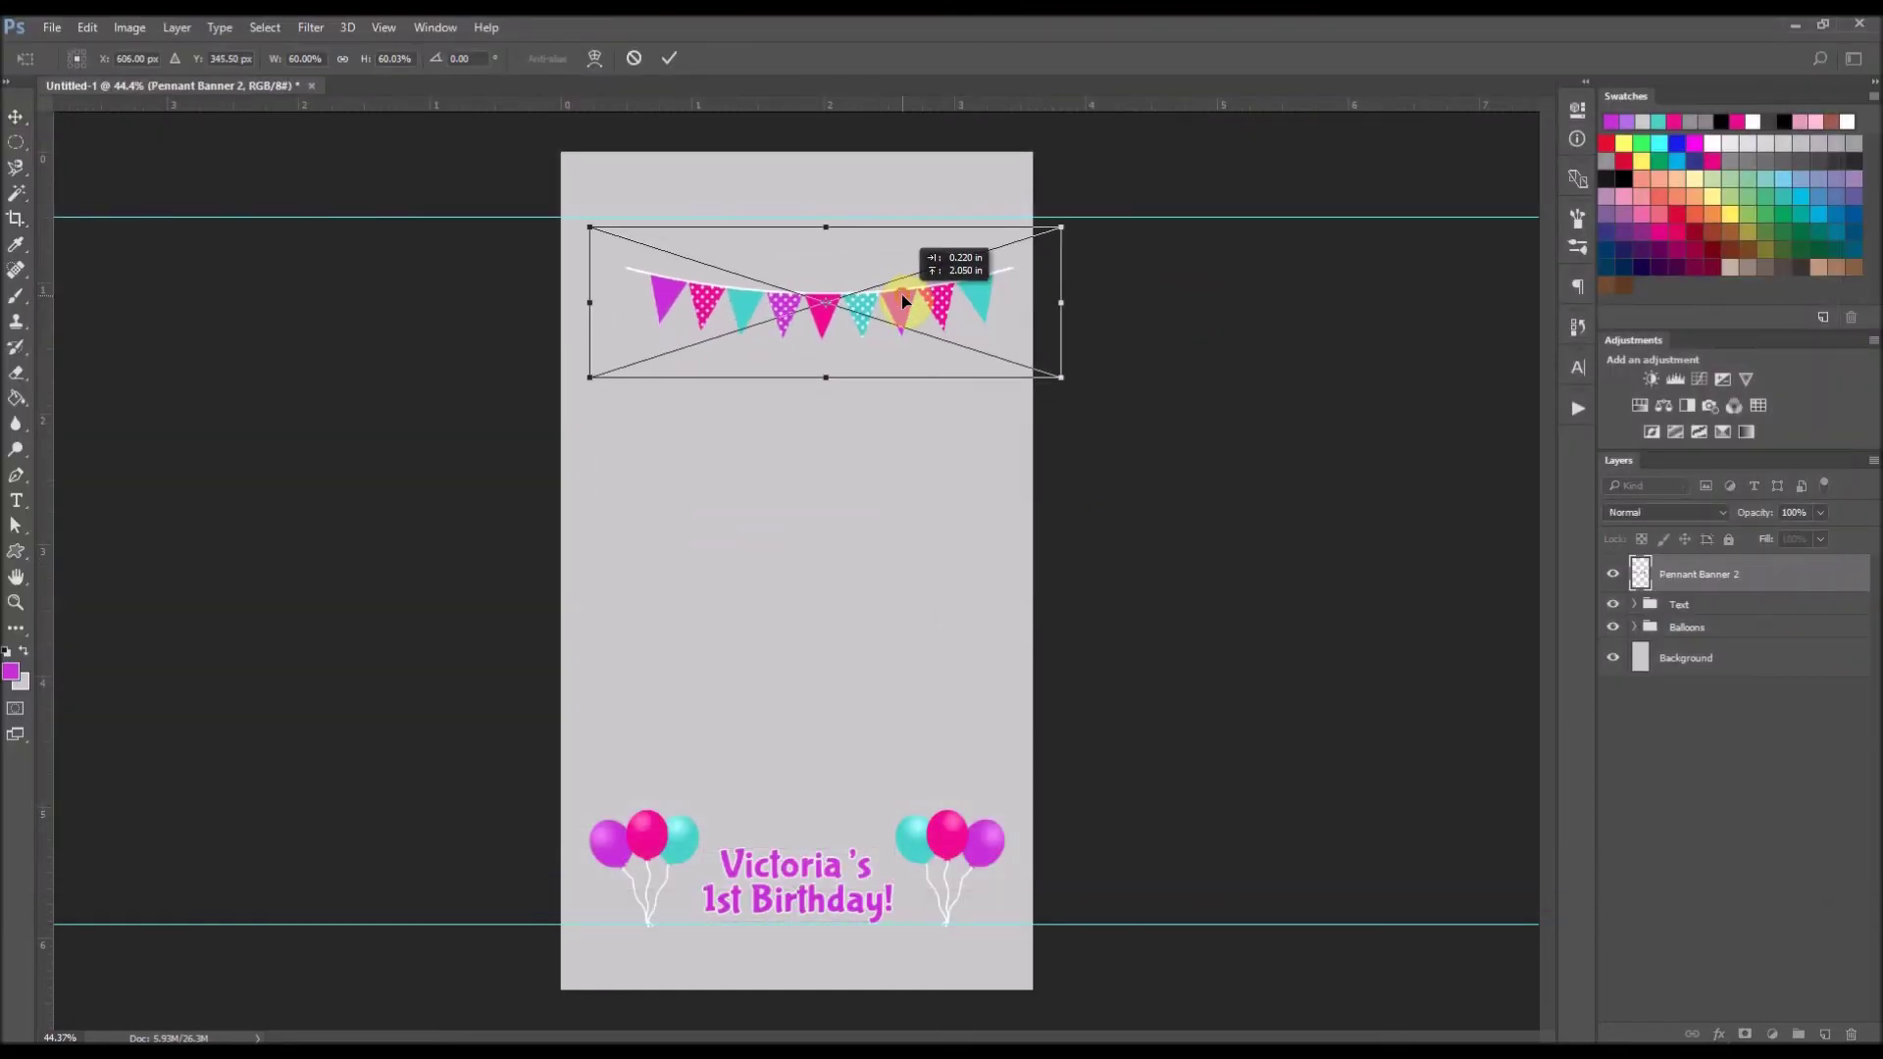
{"action": "left_click", "coordinate": [670, 61]}
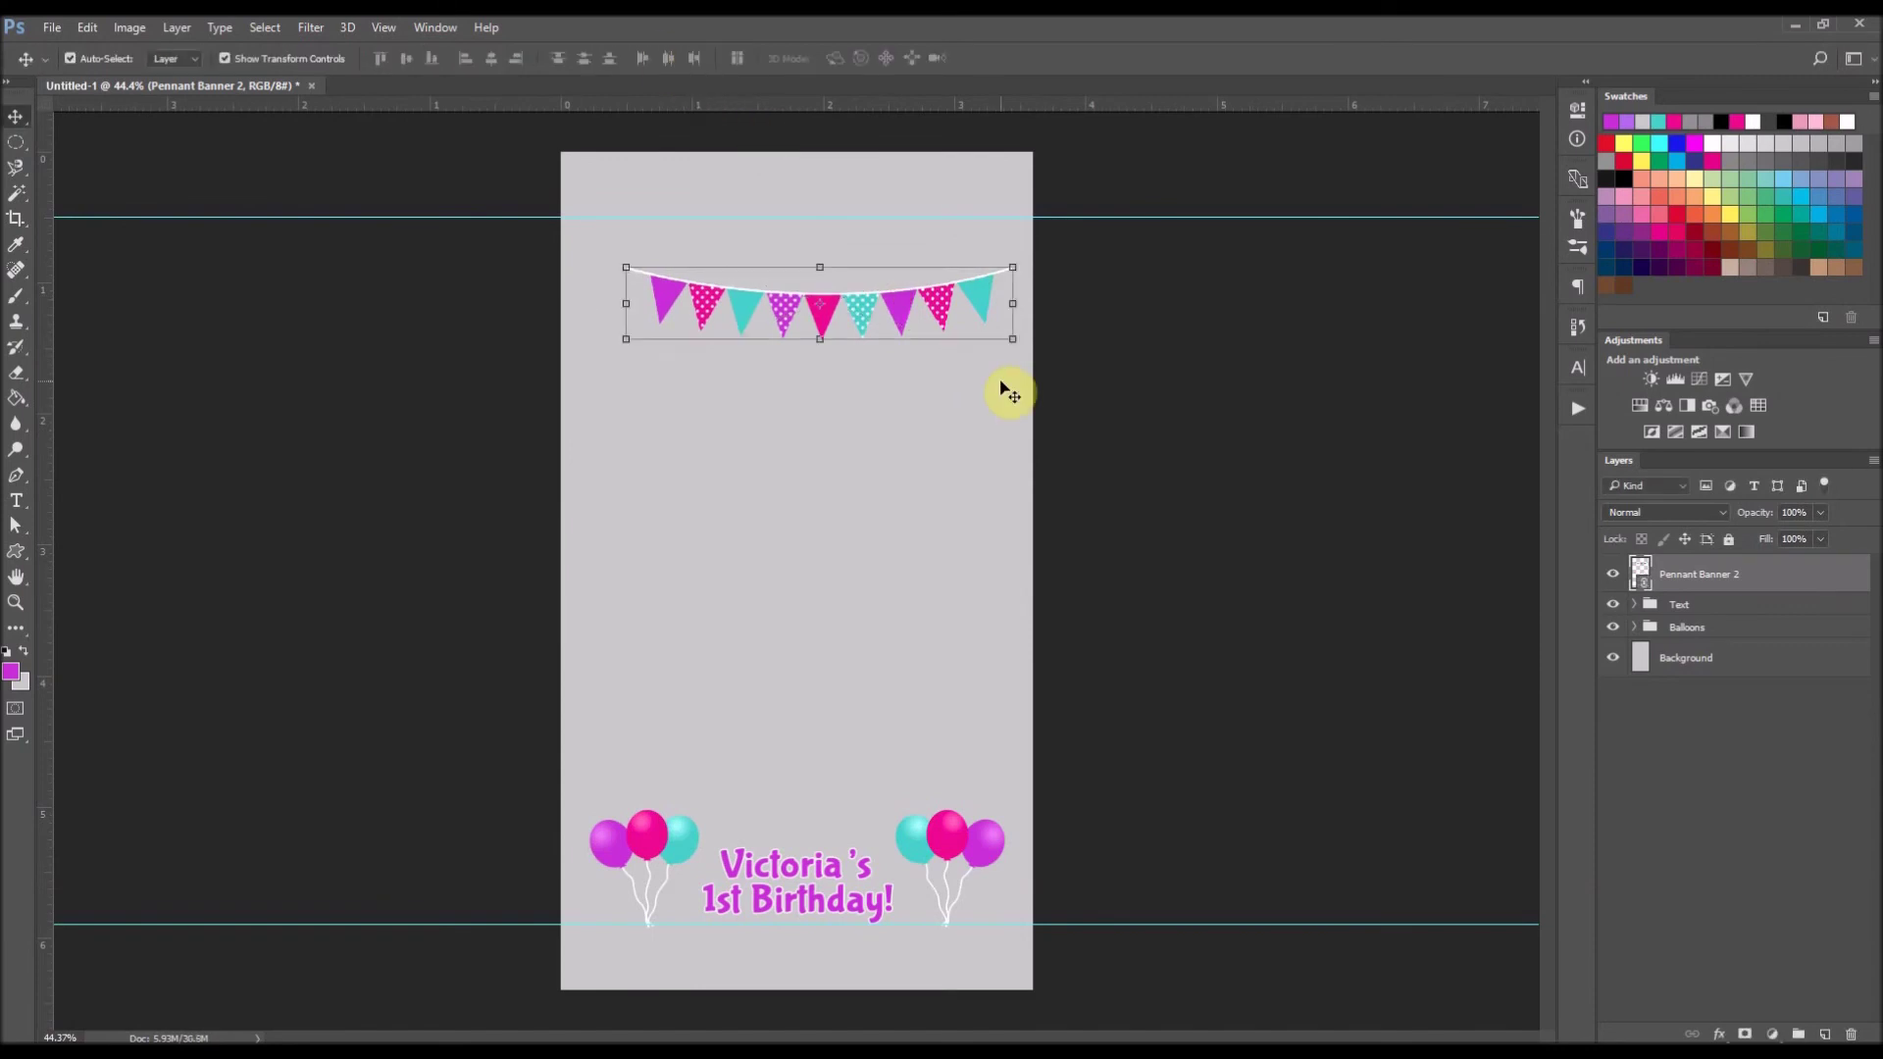
- Rotate the pennant banner about 20.5° clockwise and fit it across the canvas's upper-right corner, with its ends meeting the edges
{"action": "key", "text": "ctrl+t"}
{"action": "left_click_drag", "start_coordinate": [1034, 265], "coordinate": [1147, 245]}
{"action": "left_click_drag", "start_coordinate": [1020, 286], "coordinate": [1015, 290]}
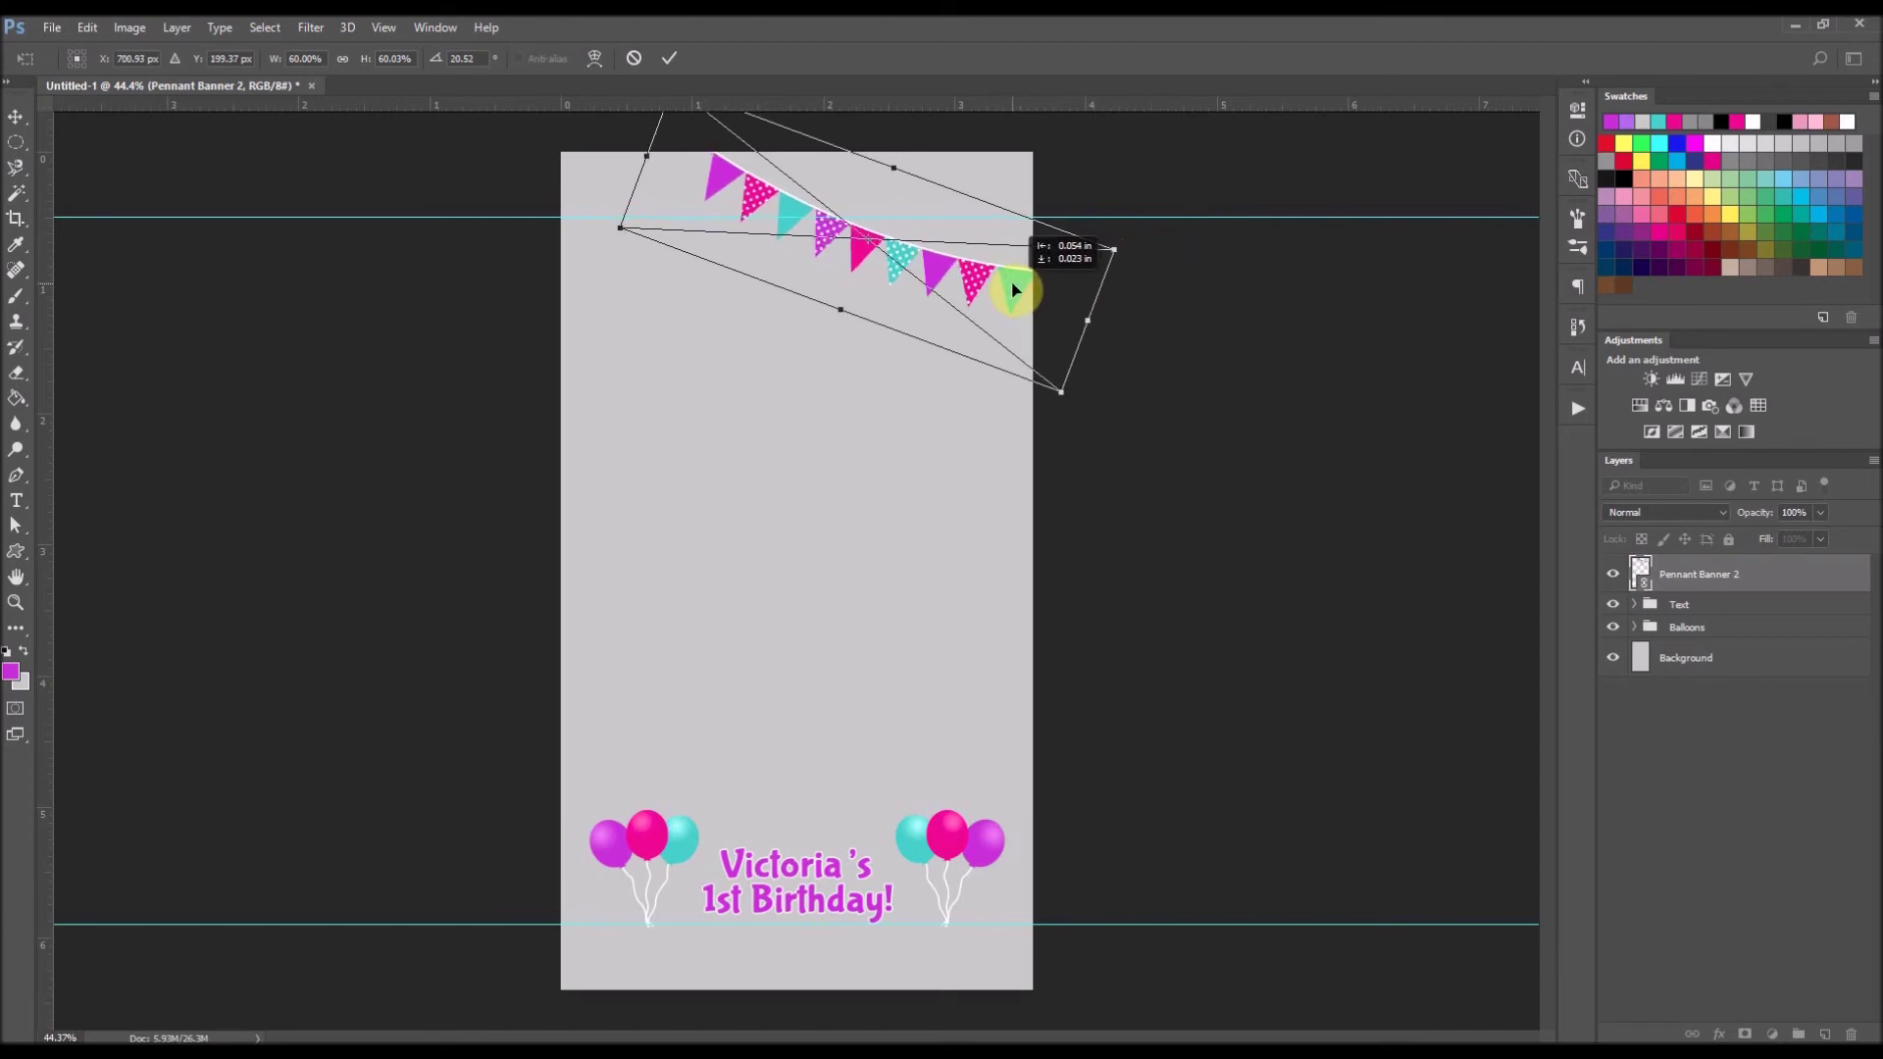
{"action": "left_click", "coordinate": [670, 59]}
- Hide the Background layer to leave the canvas transparent behind the artwork
{"action": "left_click", "coordinate": [950, 667]}
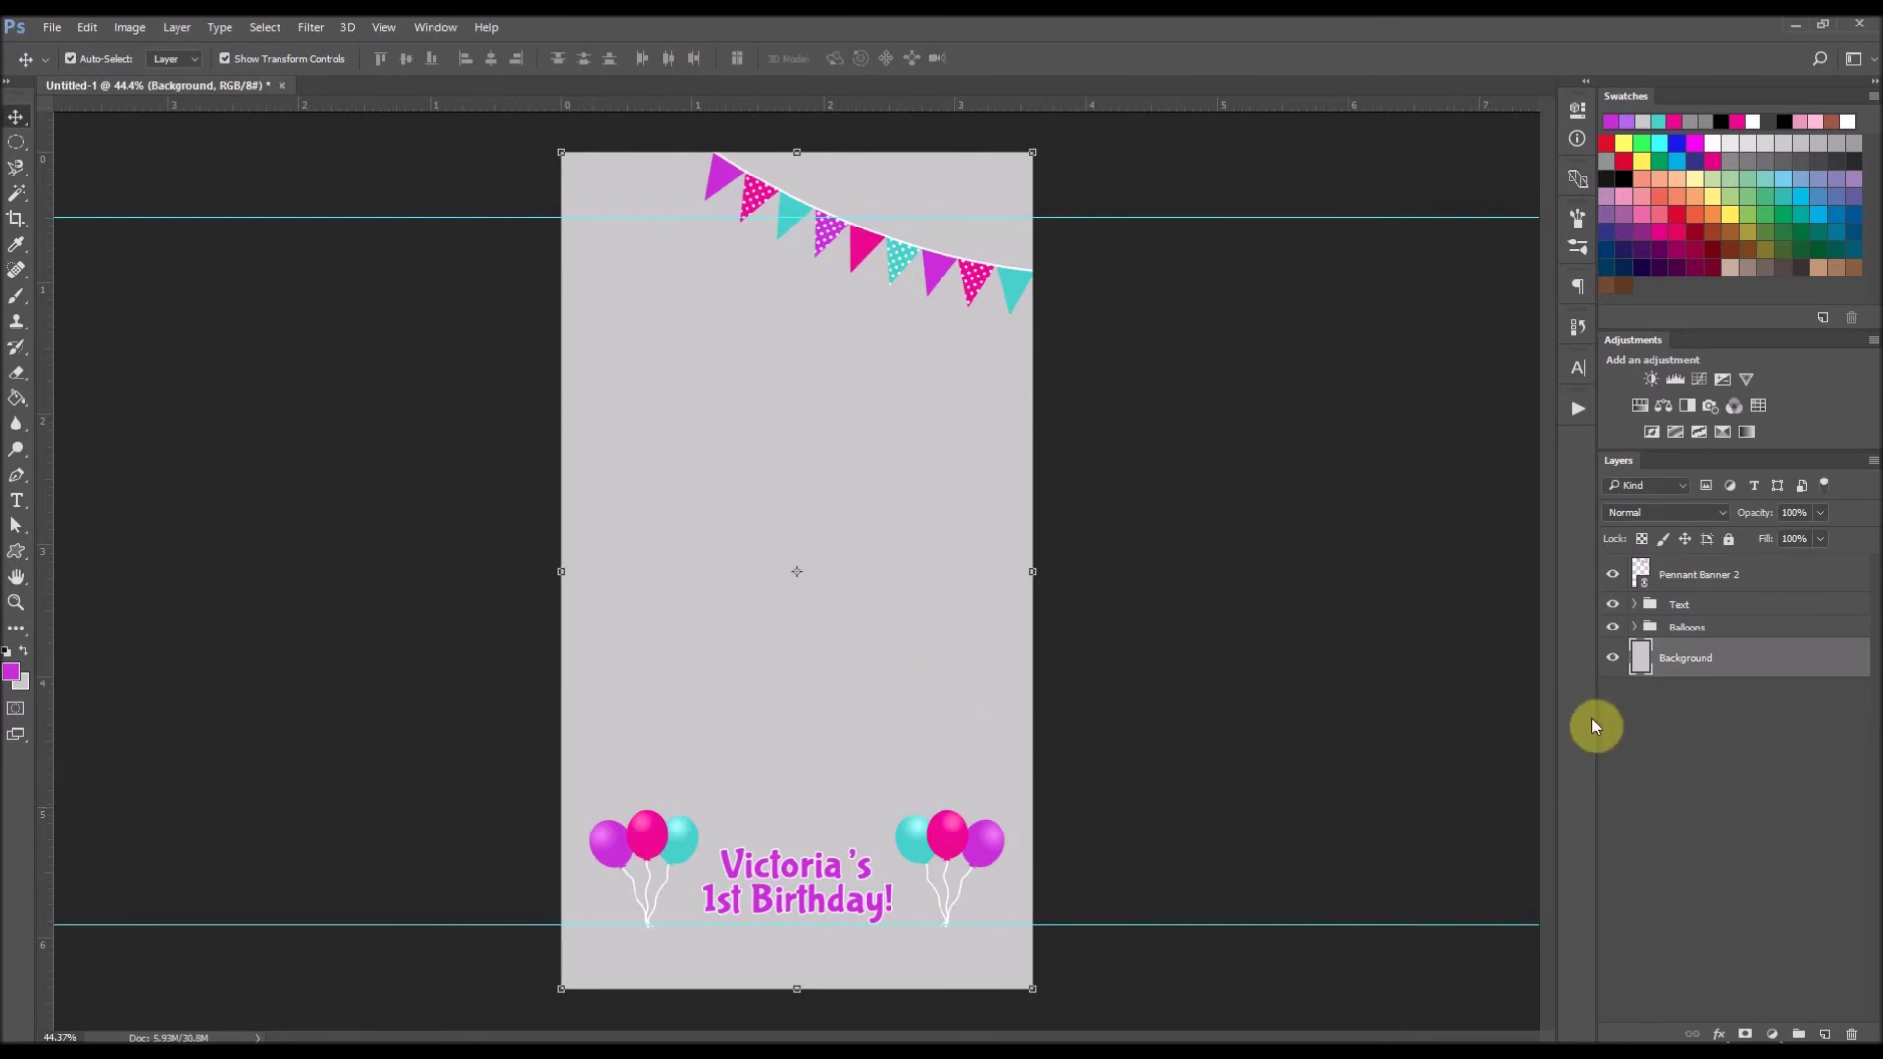
{"action": "left_click", "coordinate": [1612, 658]}
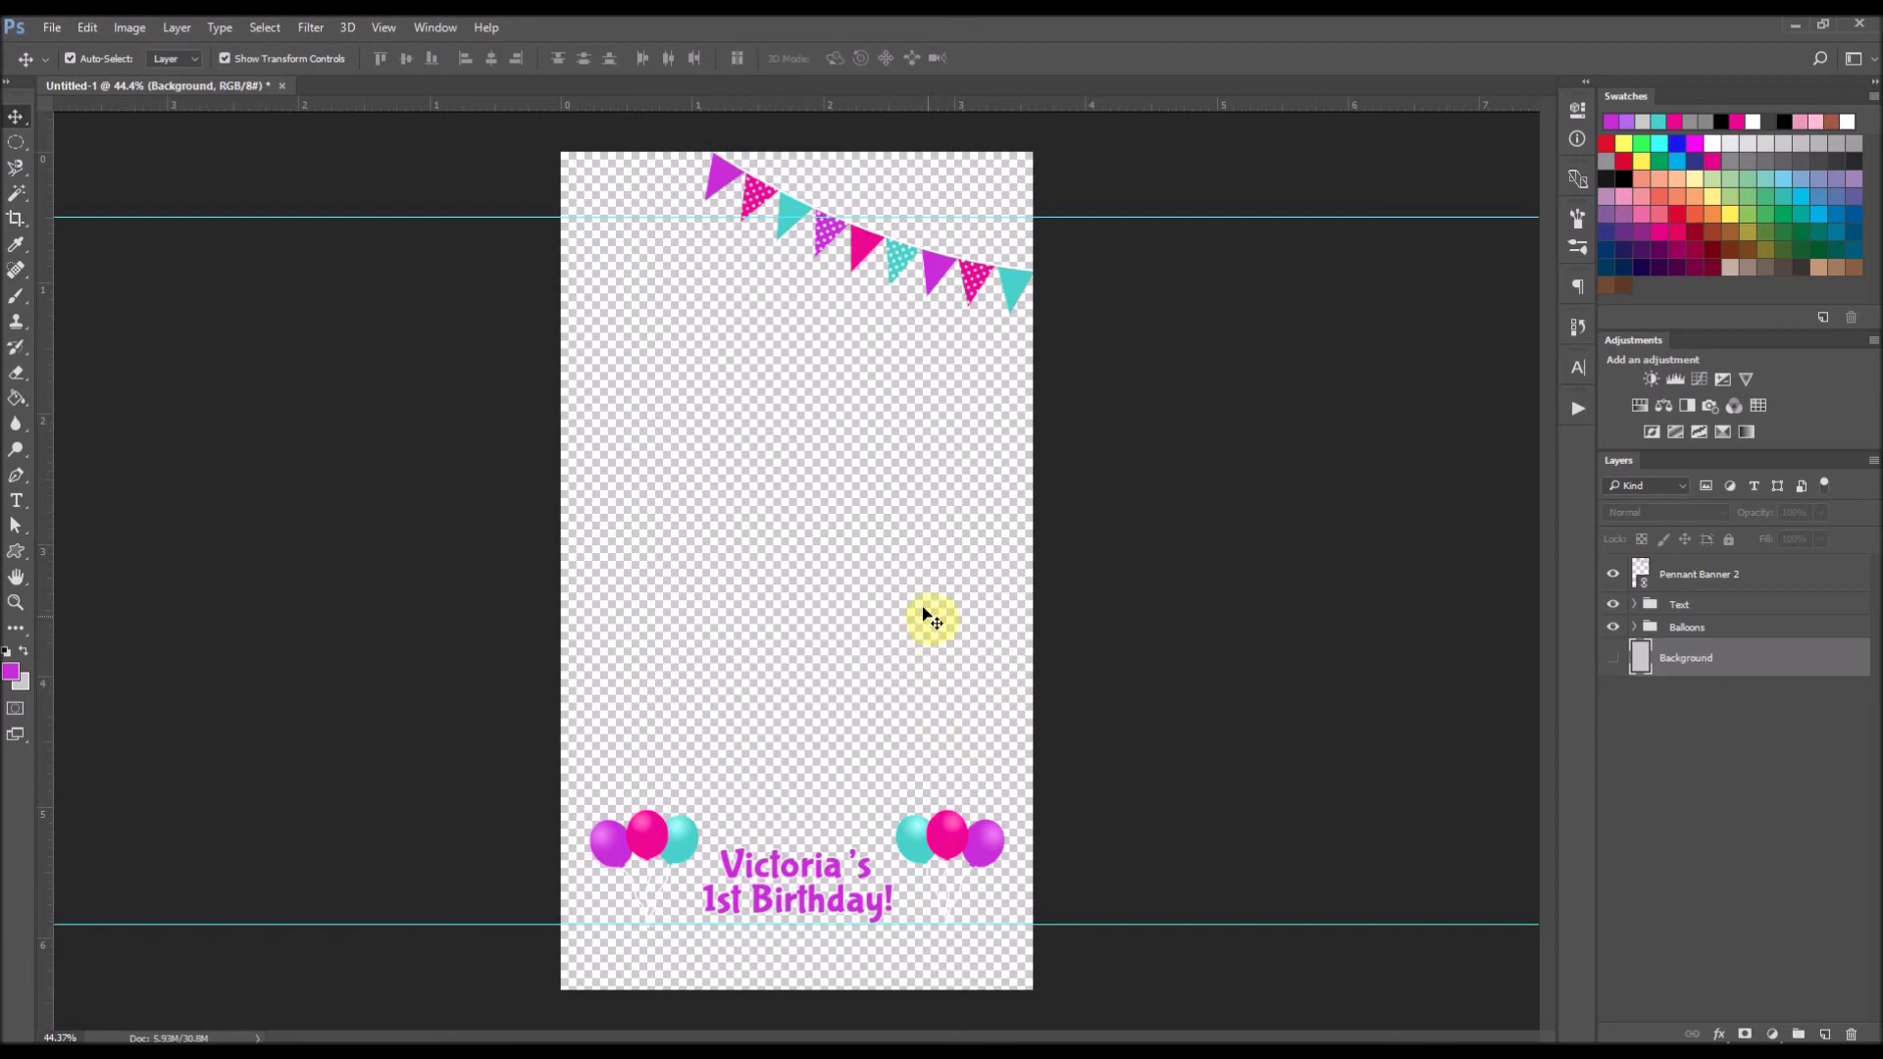
- Start saving the artwork under a new name in the Birthday Snapchat folder, naming it Birthday Snapchat Filter Balloons
{"action": "left_click", "coordinate": [49, 27]}
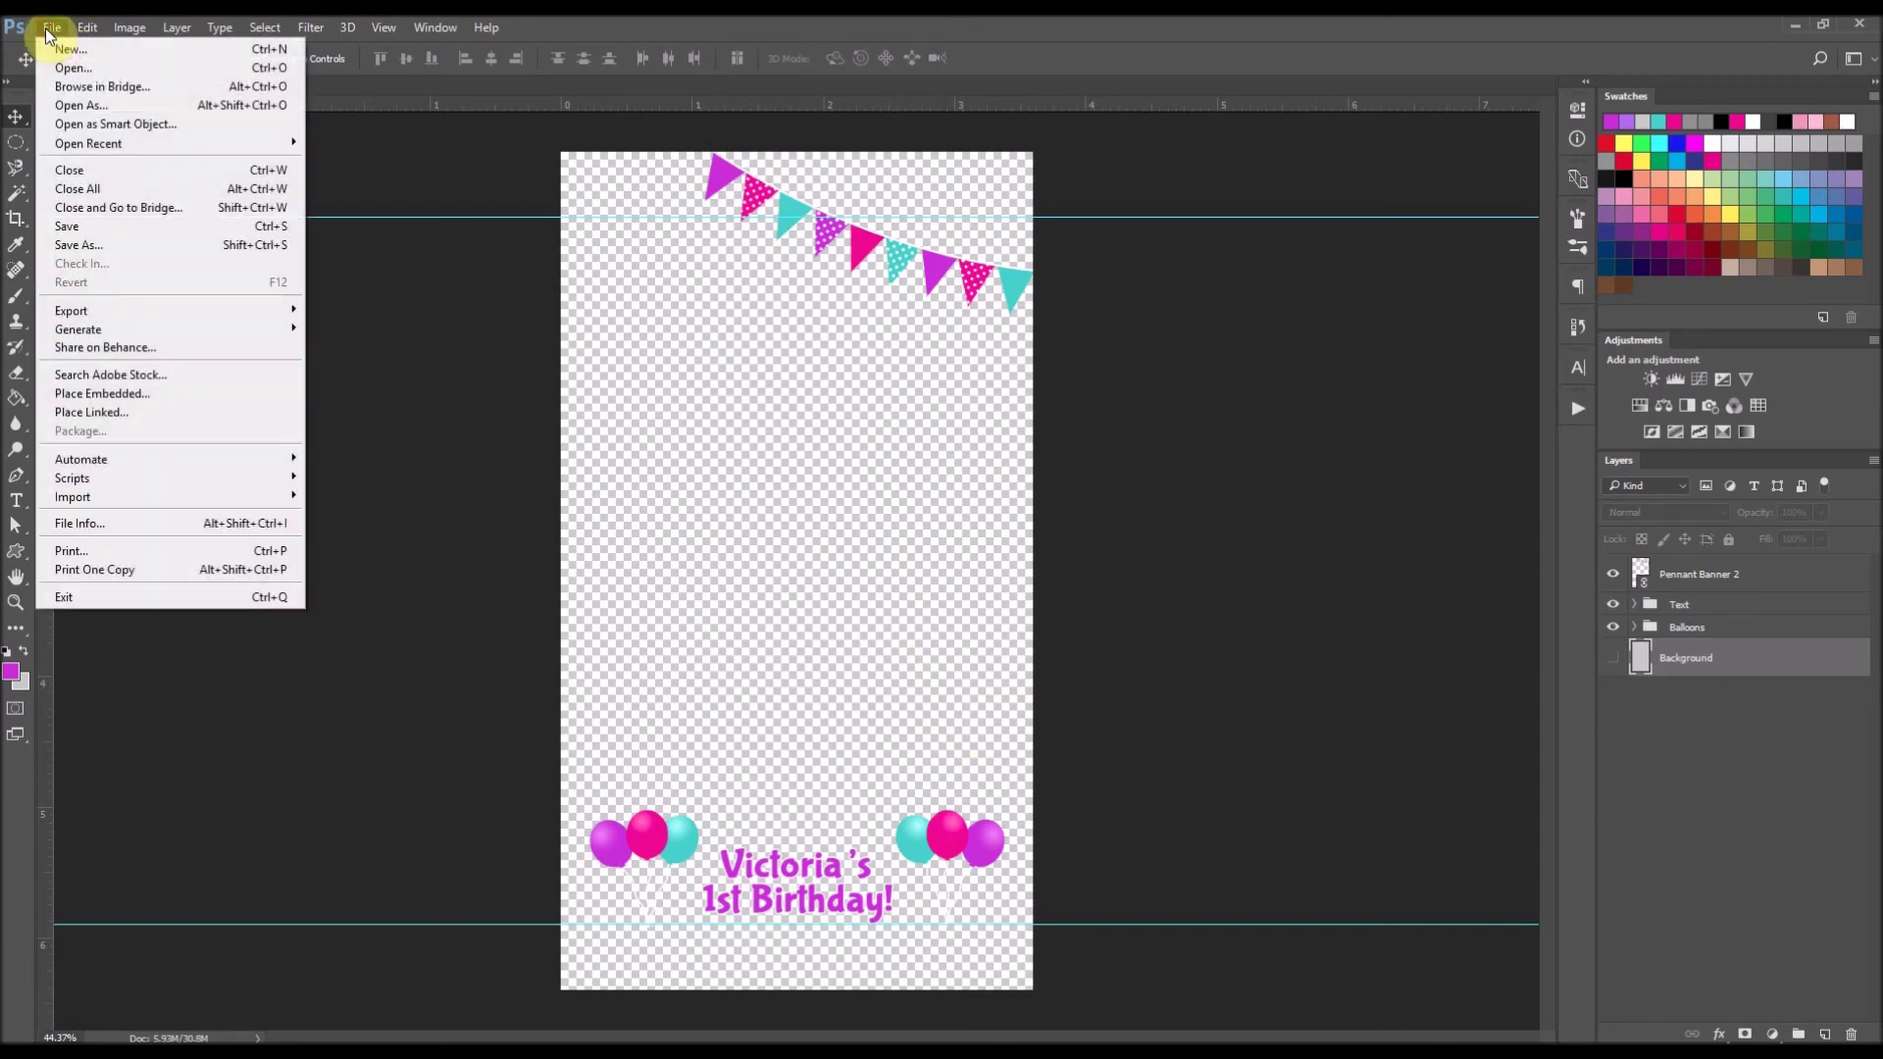
{"action": "left_click", "coordinate": [101, 250]}
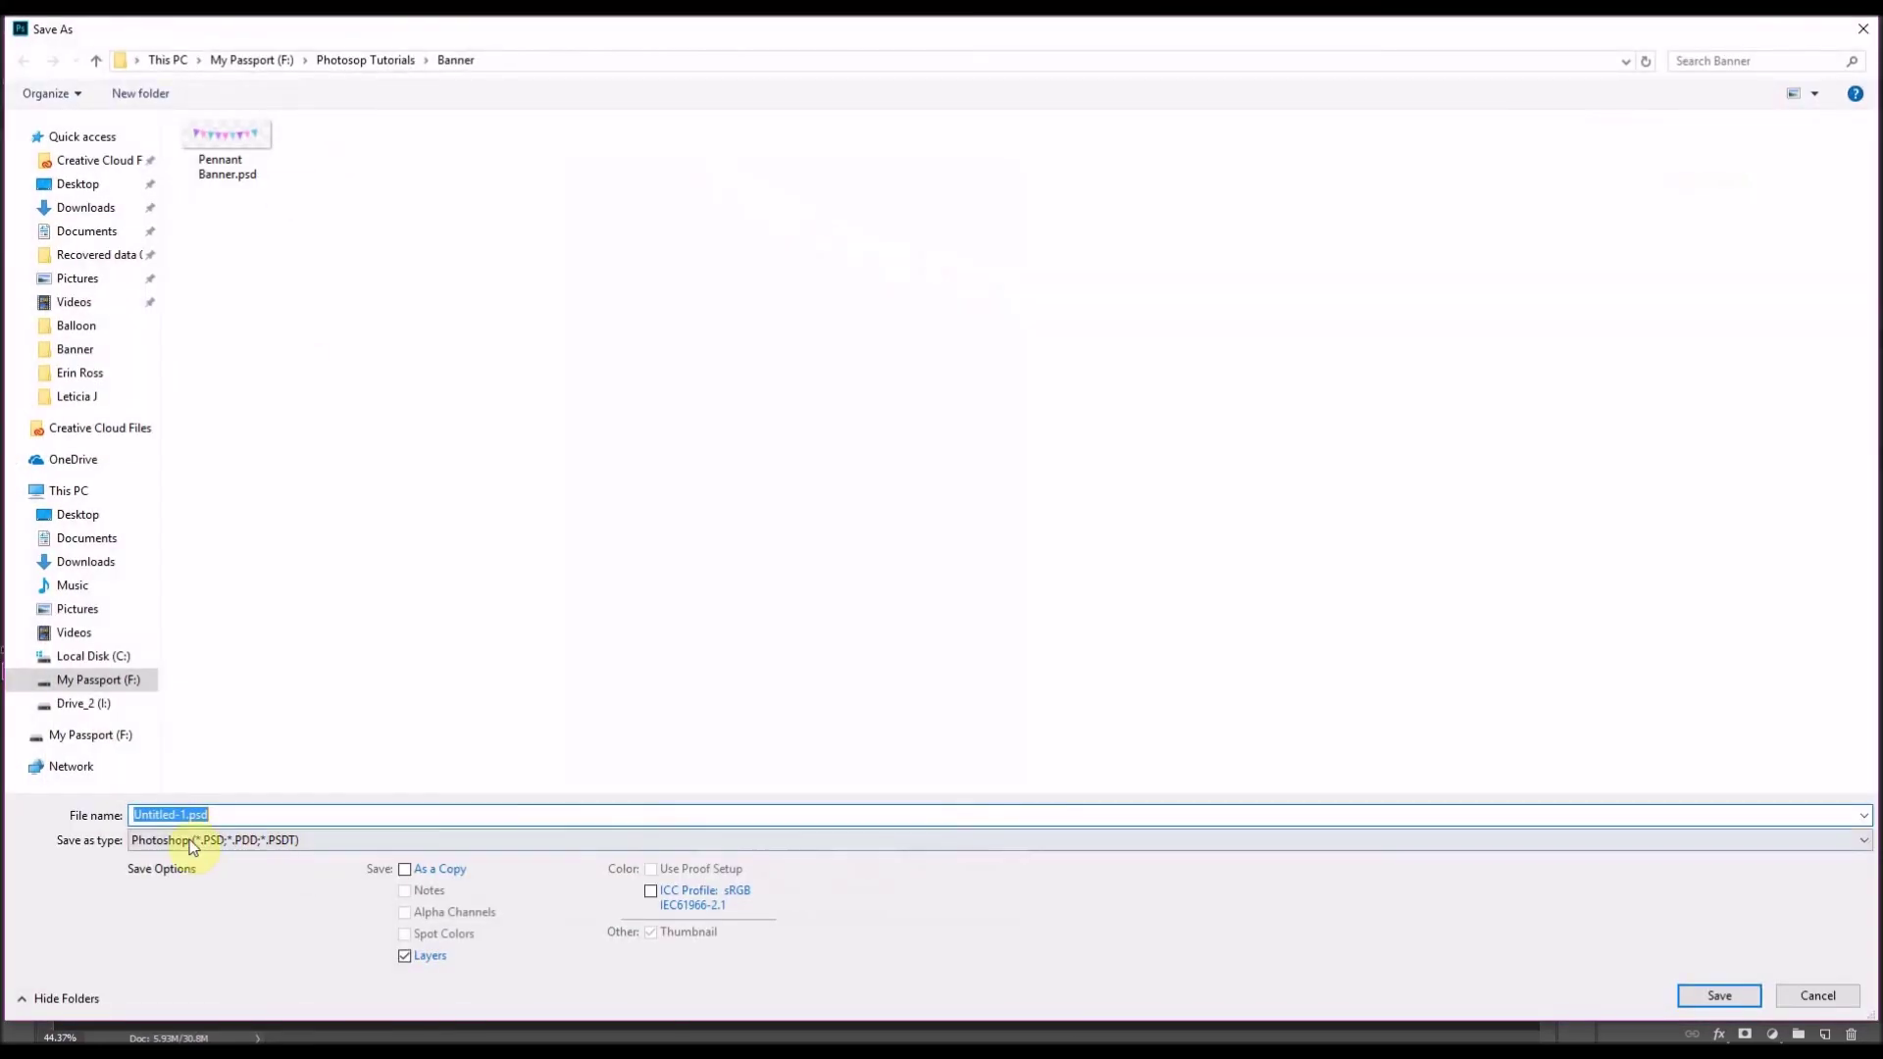
{"action": "left_click", "coordinate": [345, 67]}
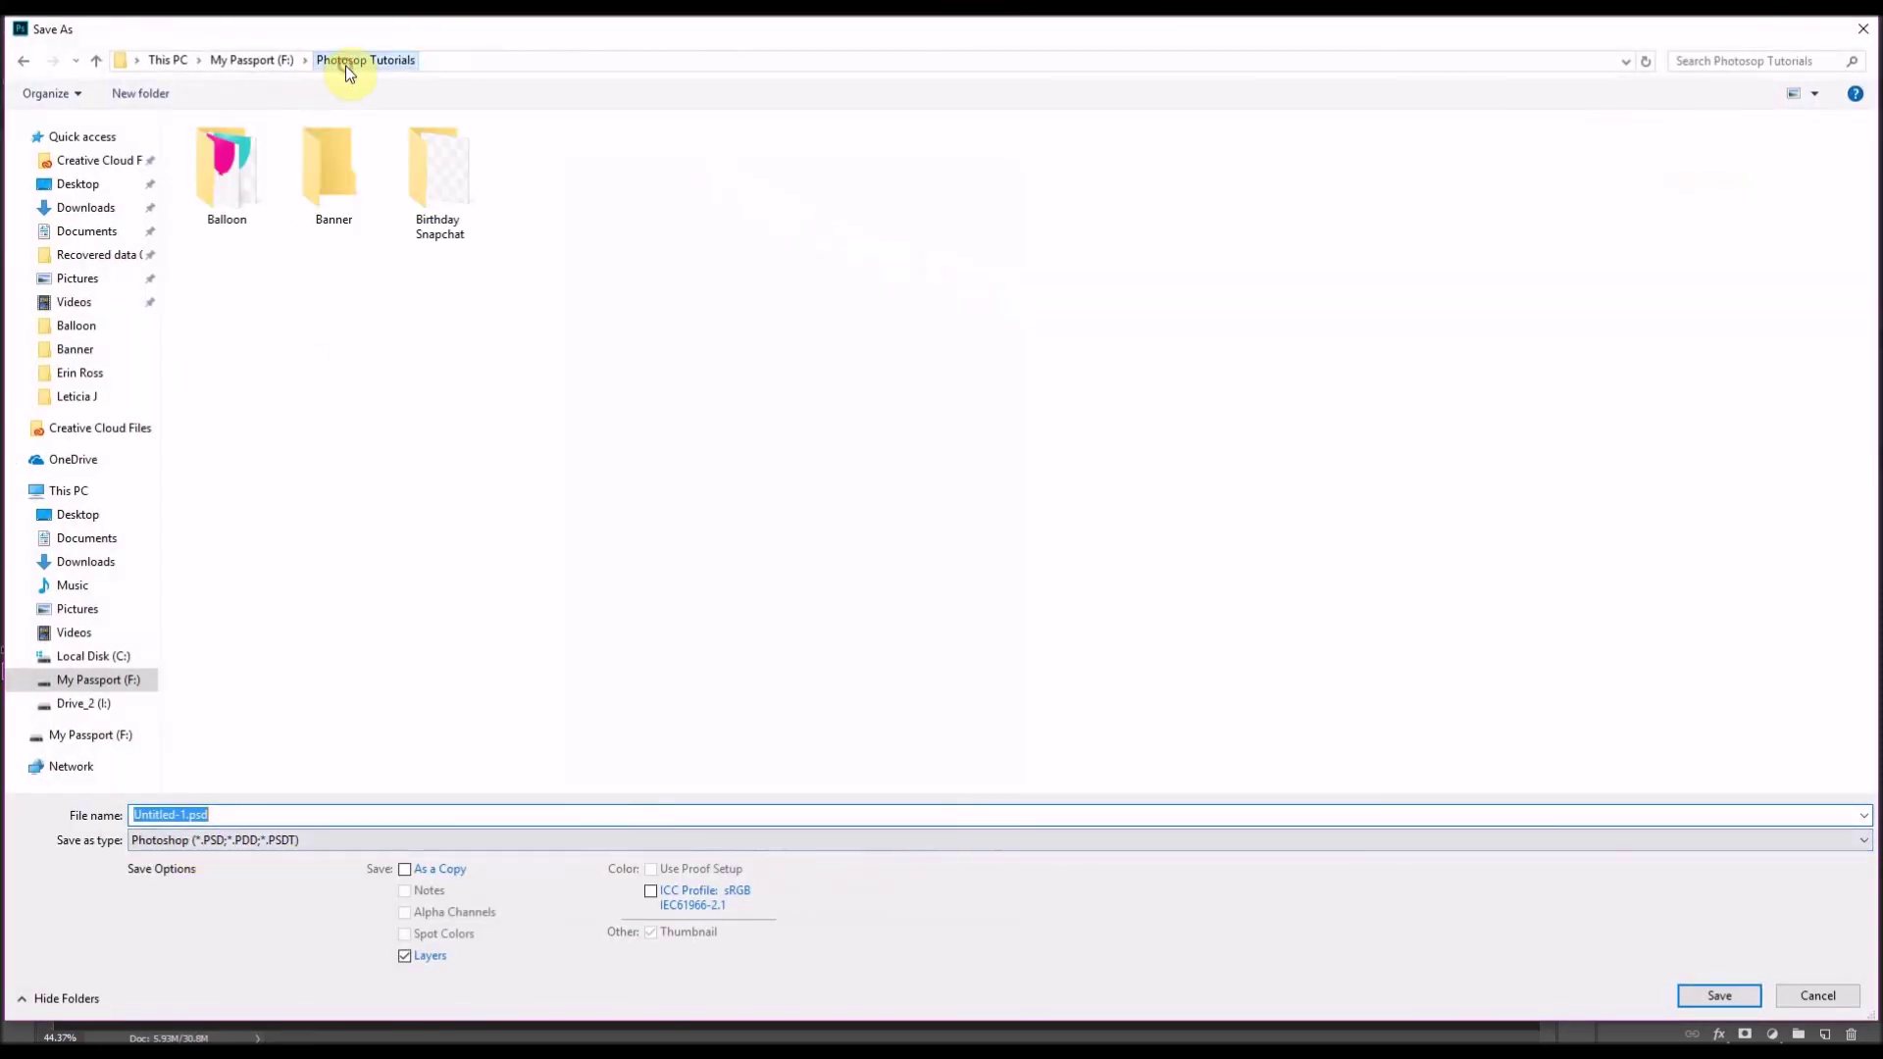
{"action": "double_click", "coordinate": [431, 197]}
{"action": "double_click", "coordinate": [164, 815]}
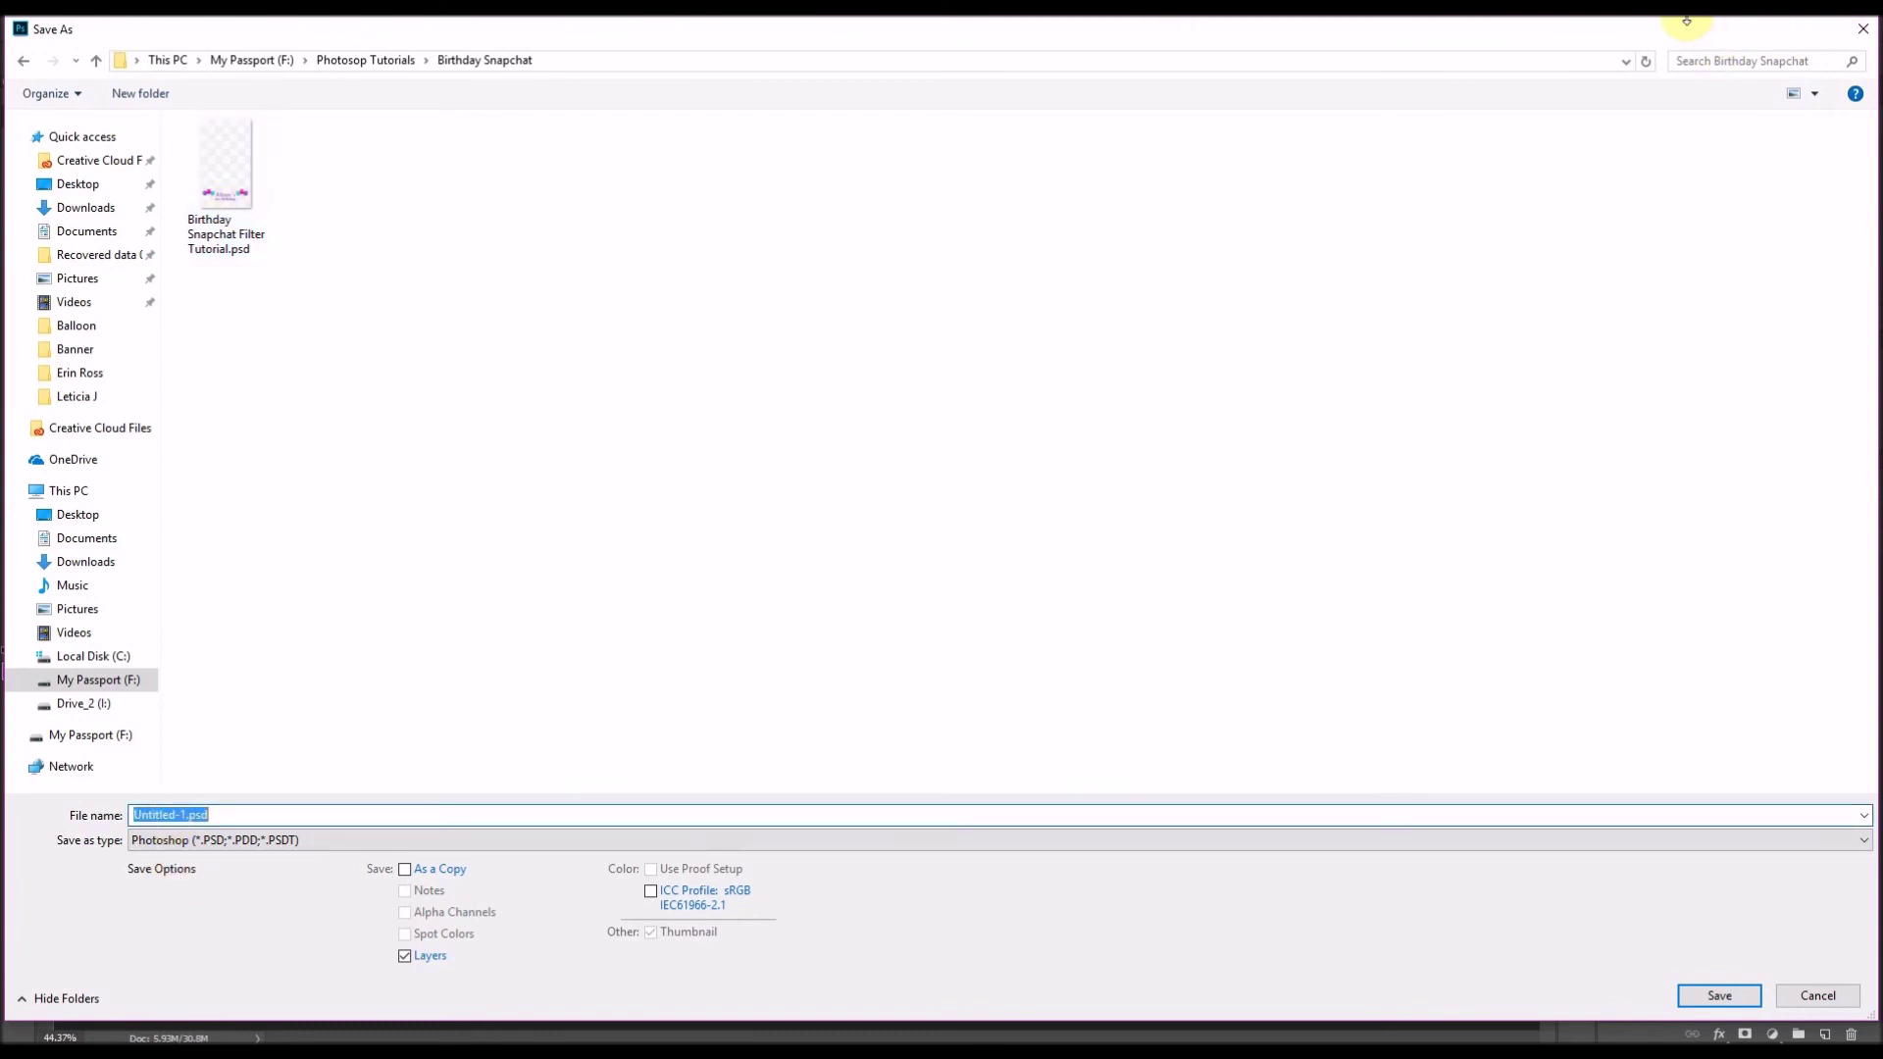
{"action": "type", "text": "B"}
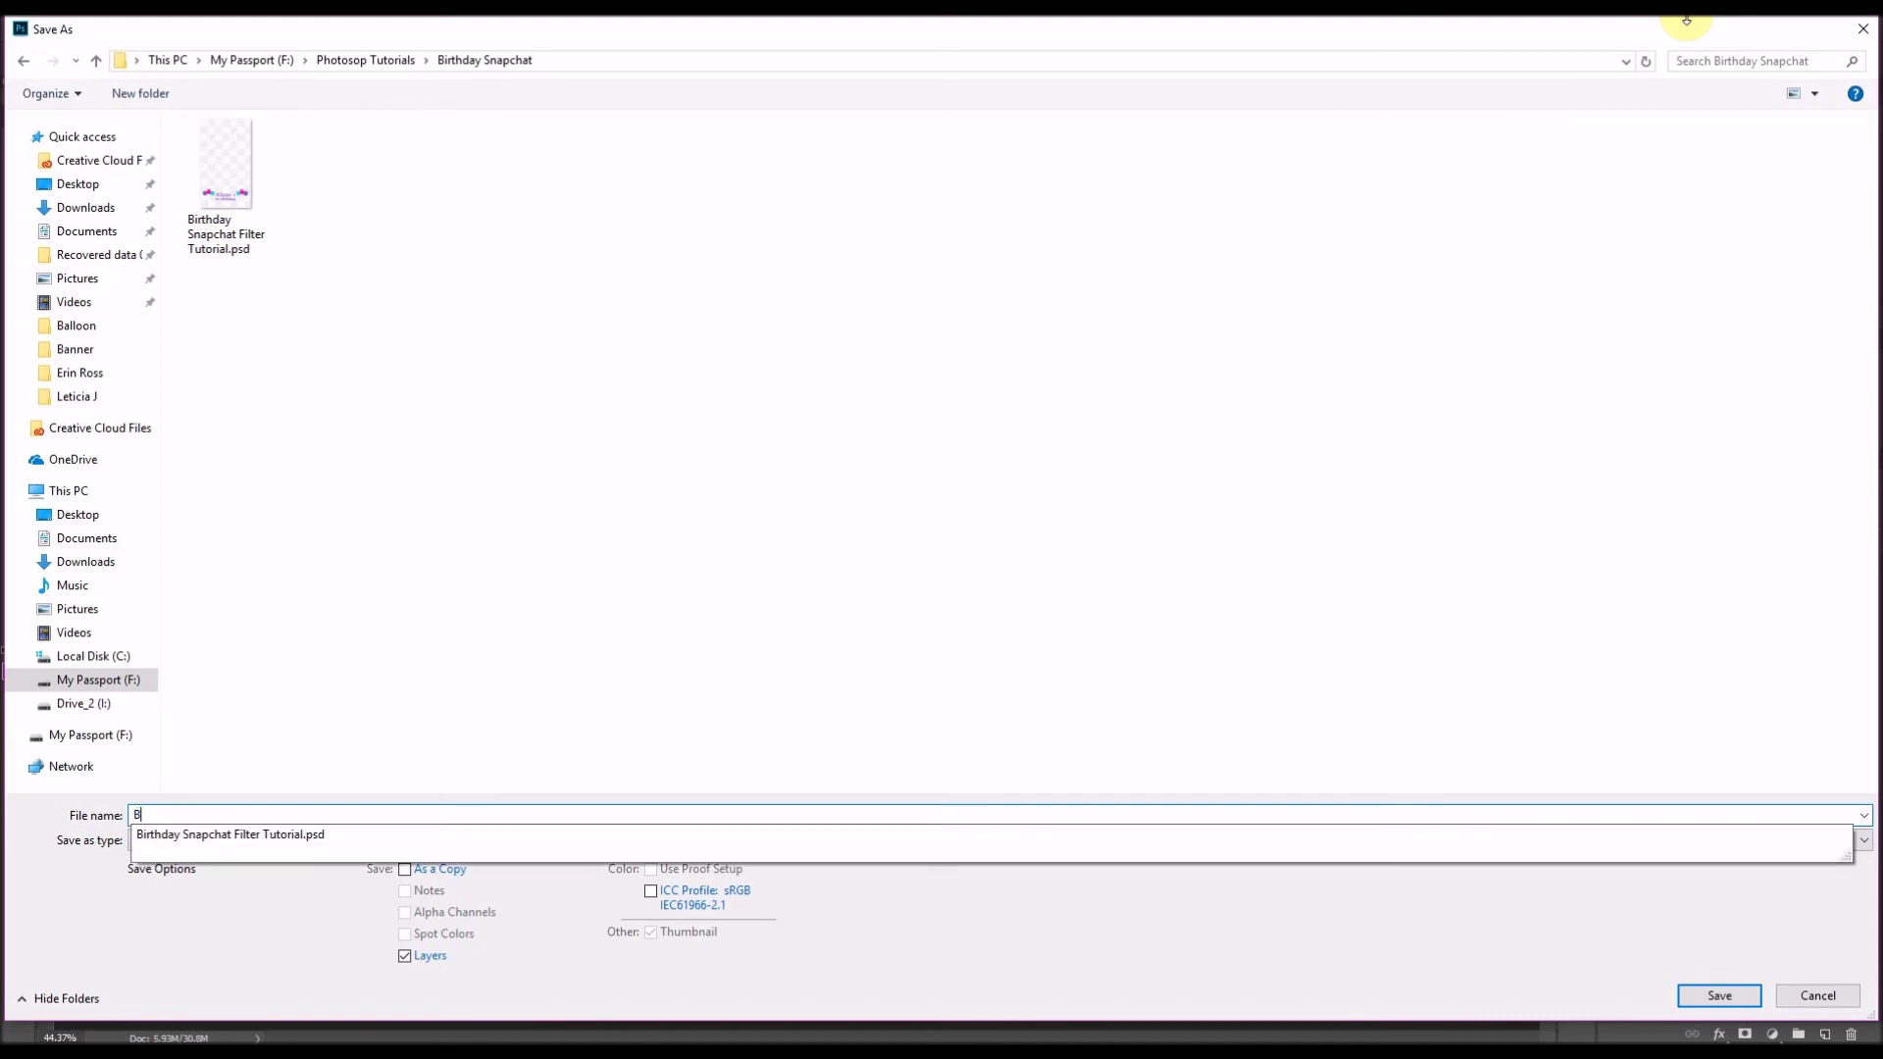
{"action": "type", "text": "irthday Snapchat Filter"}
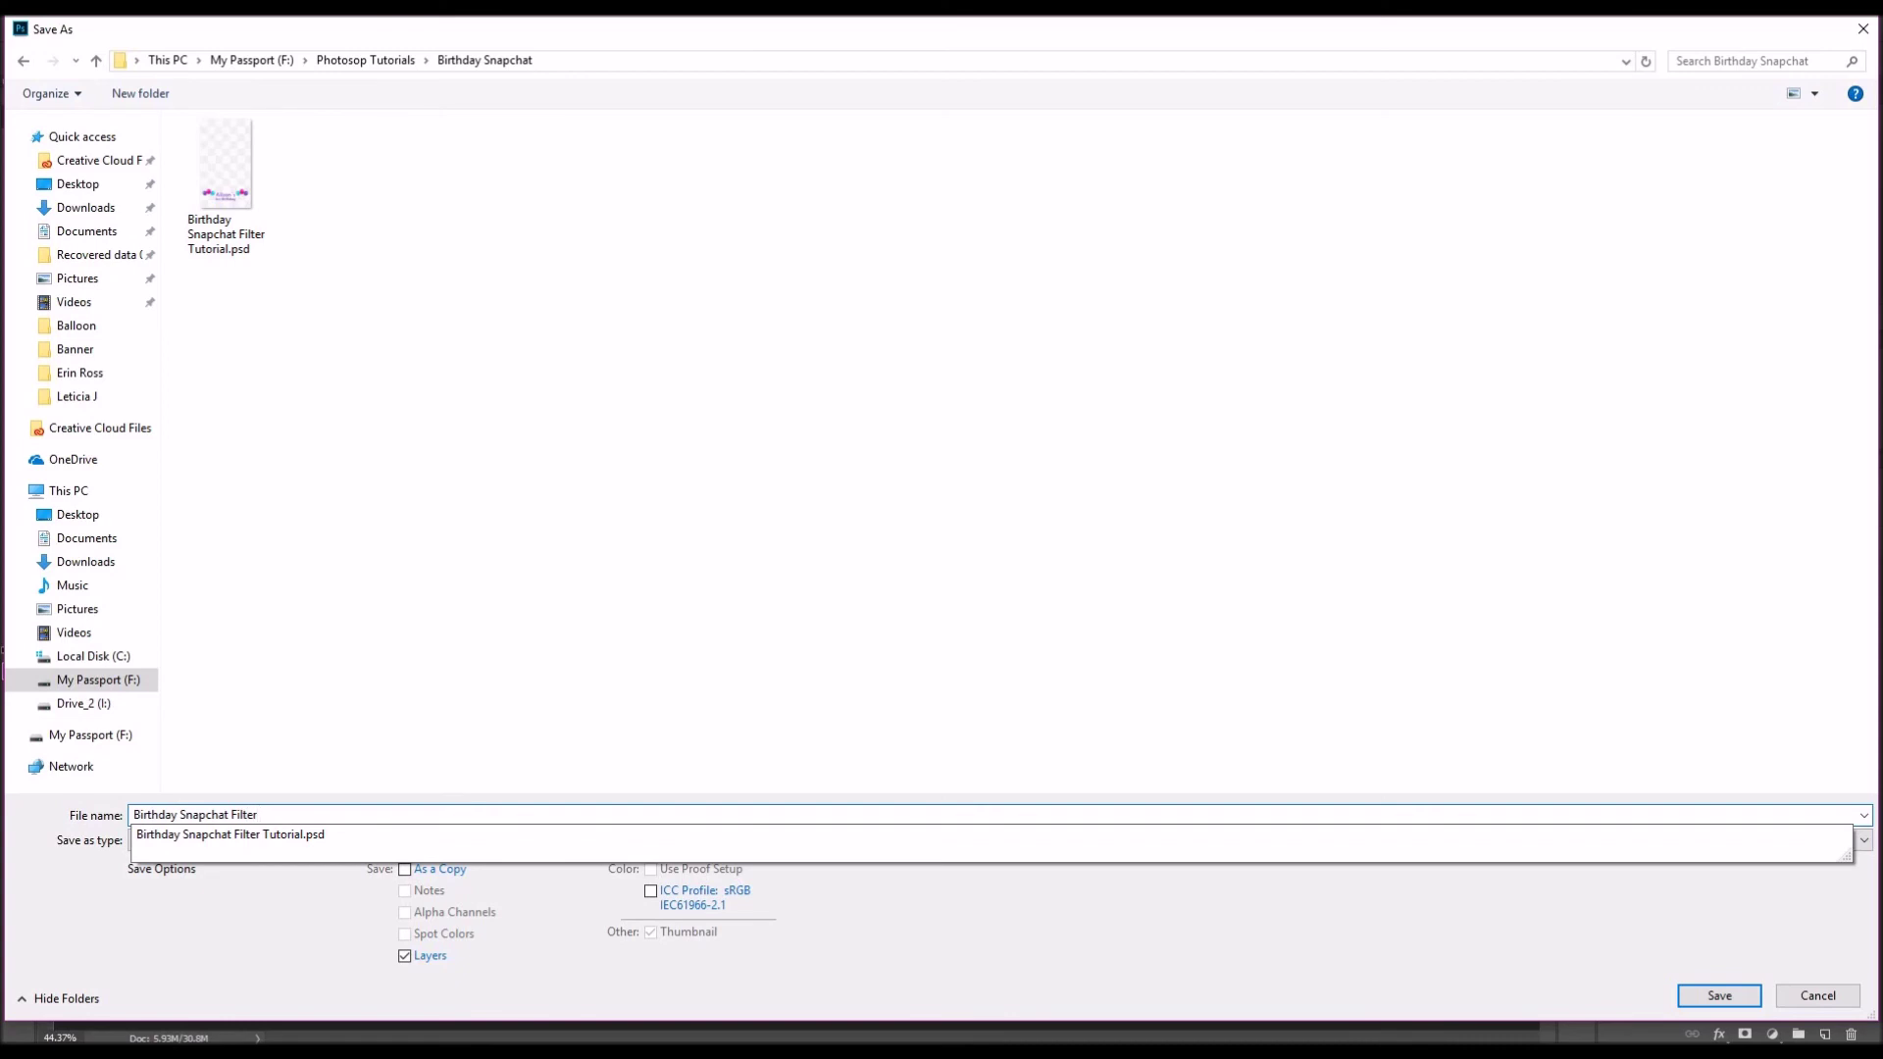
{"action": "type", "text": " Balloons"}
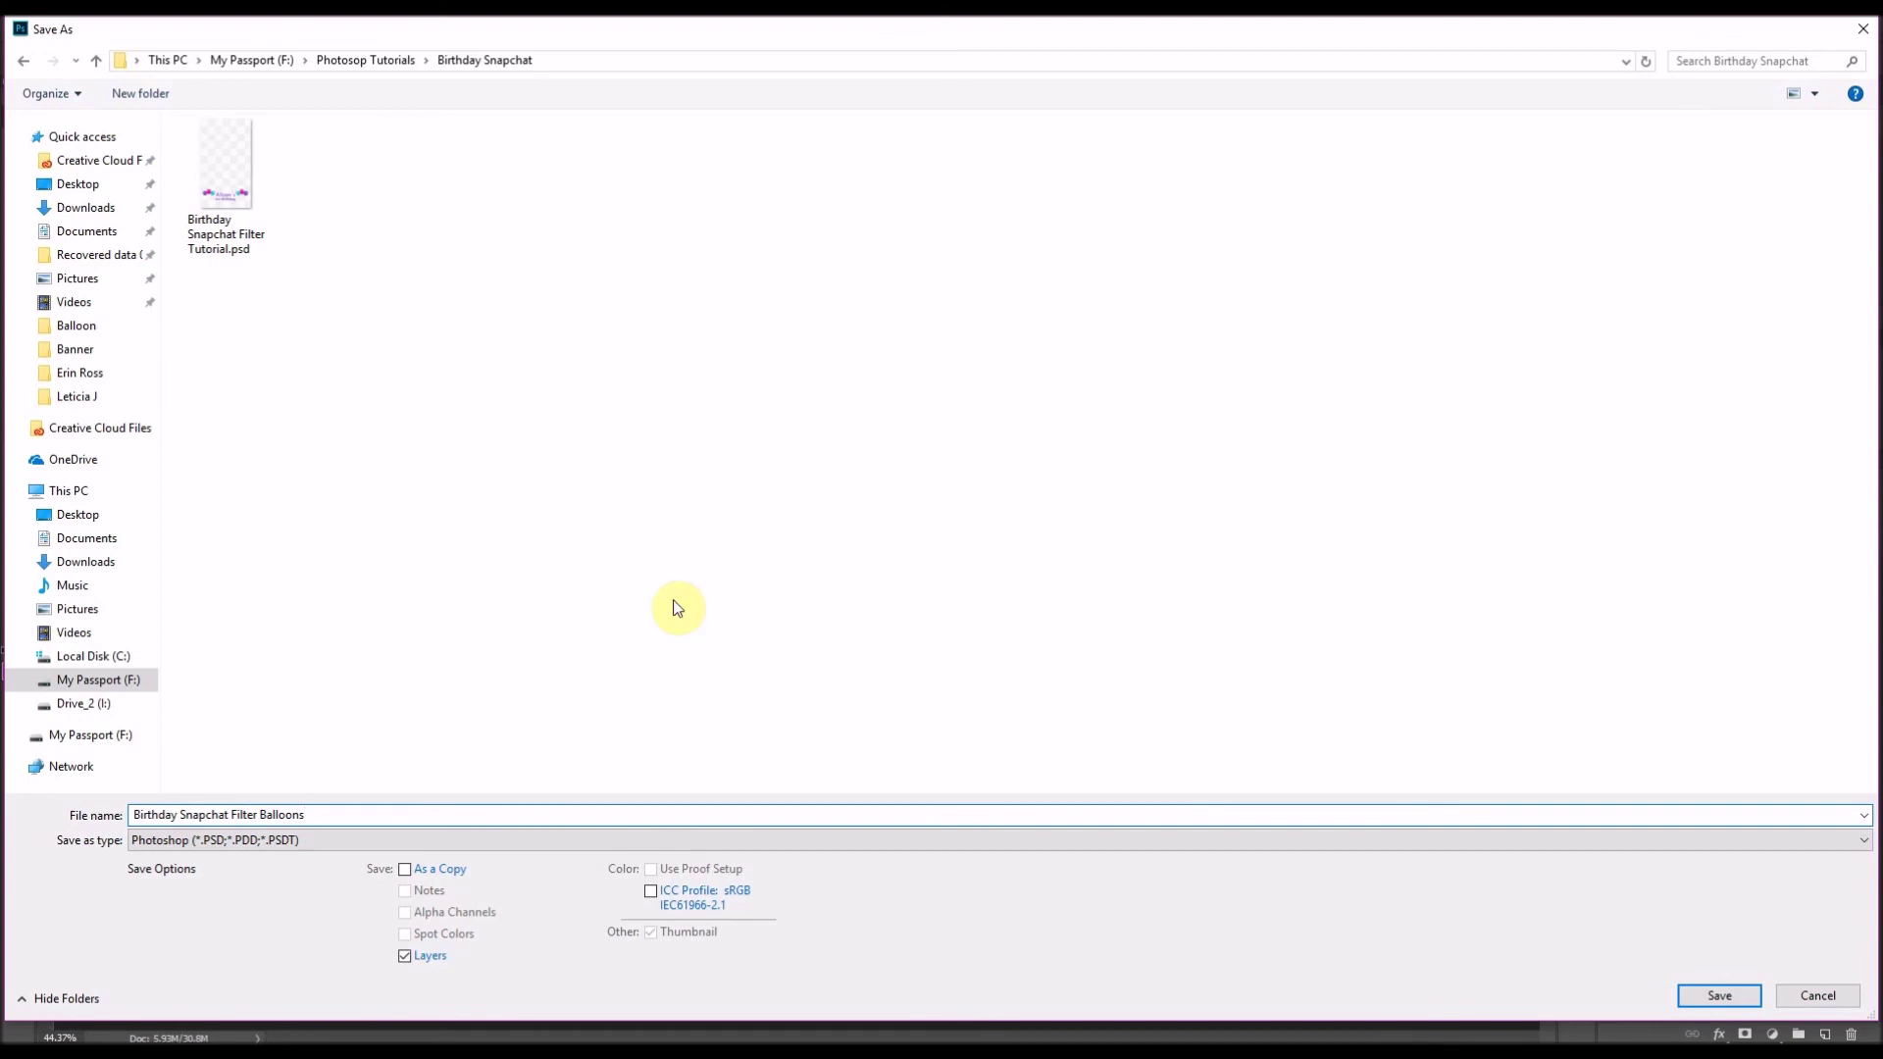
- Choose PNG as the file format, save the file and accept the PNG options
{"action": "left_click", "coordinate": [171, 841]}
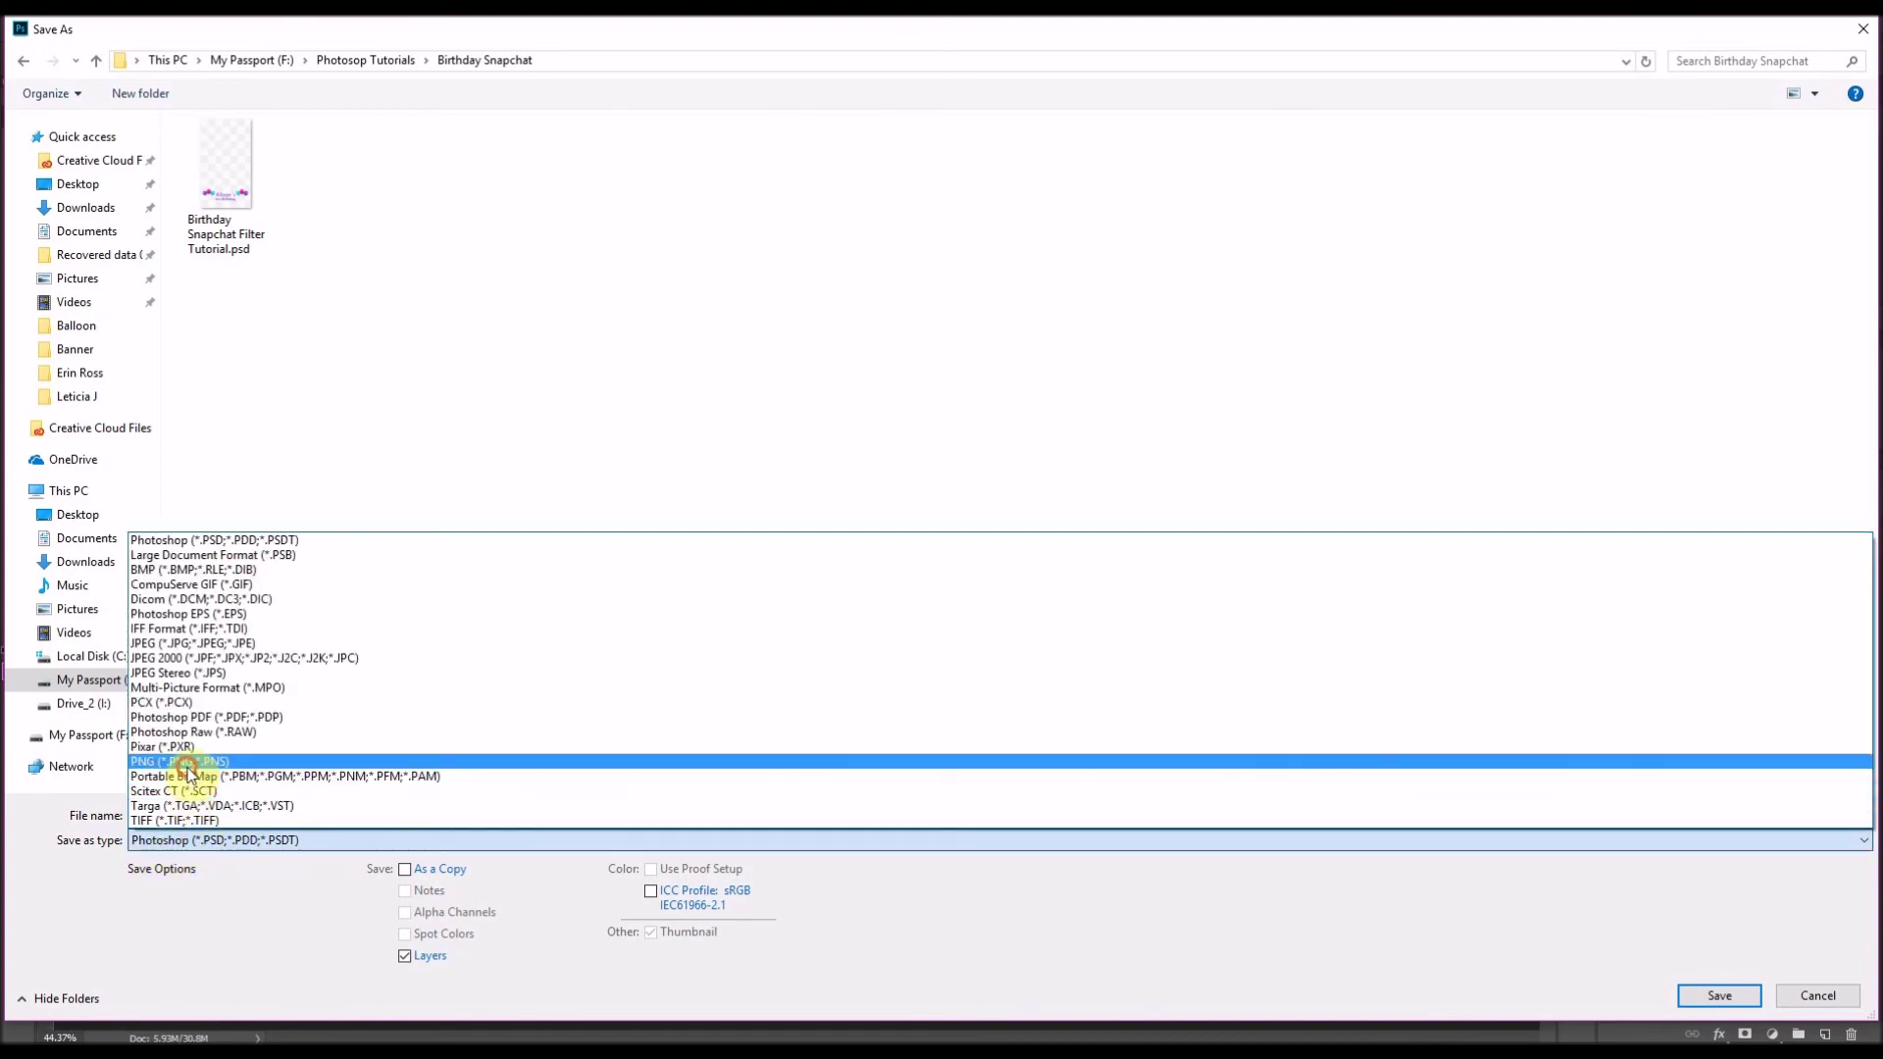
{"action": "left_click", "coordinate": [189, 762]}
{"action": "left_click", "coordinate": [1691, 991]}
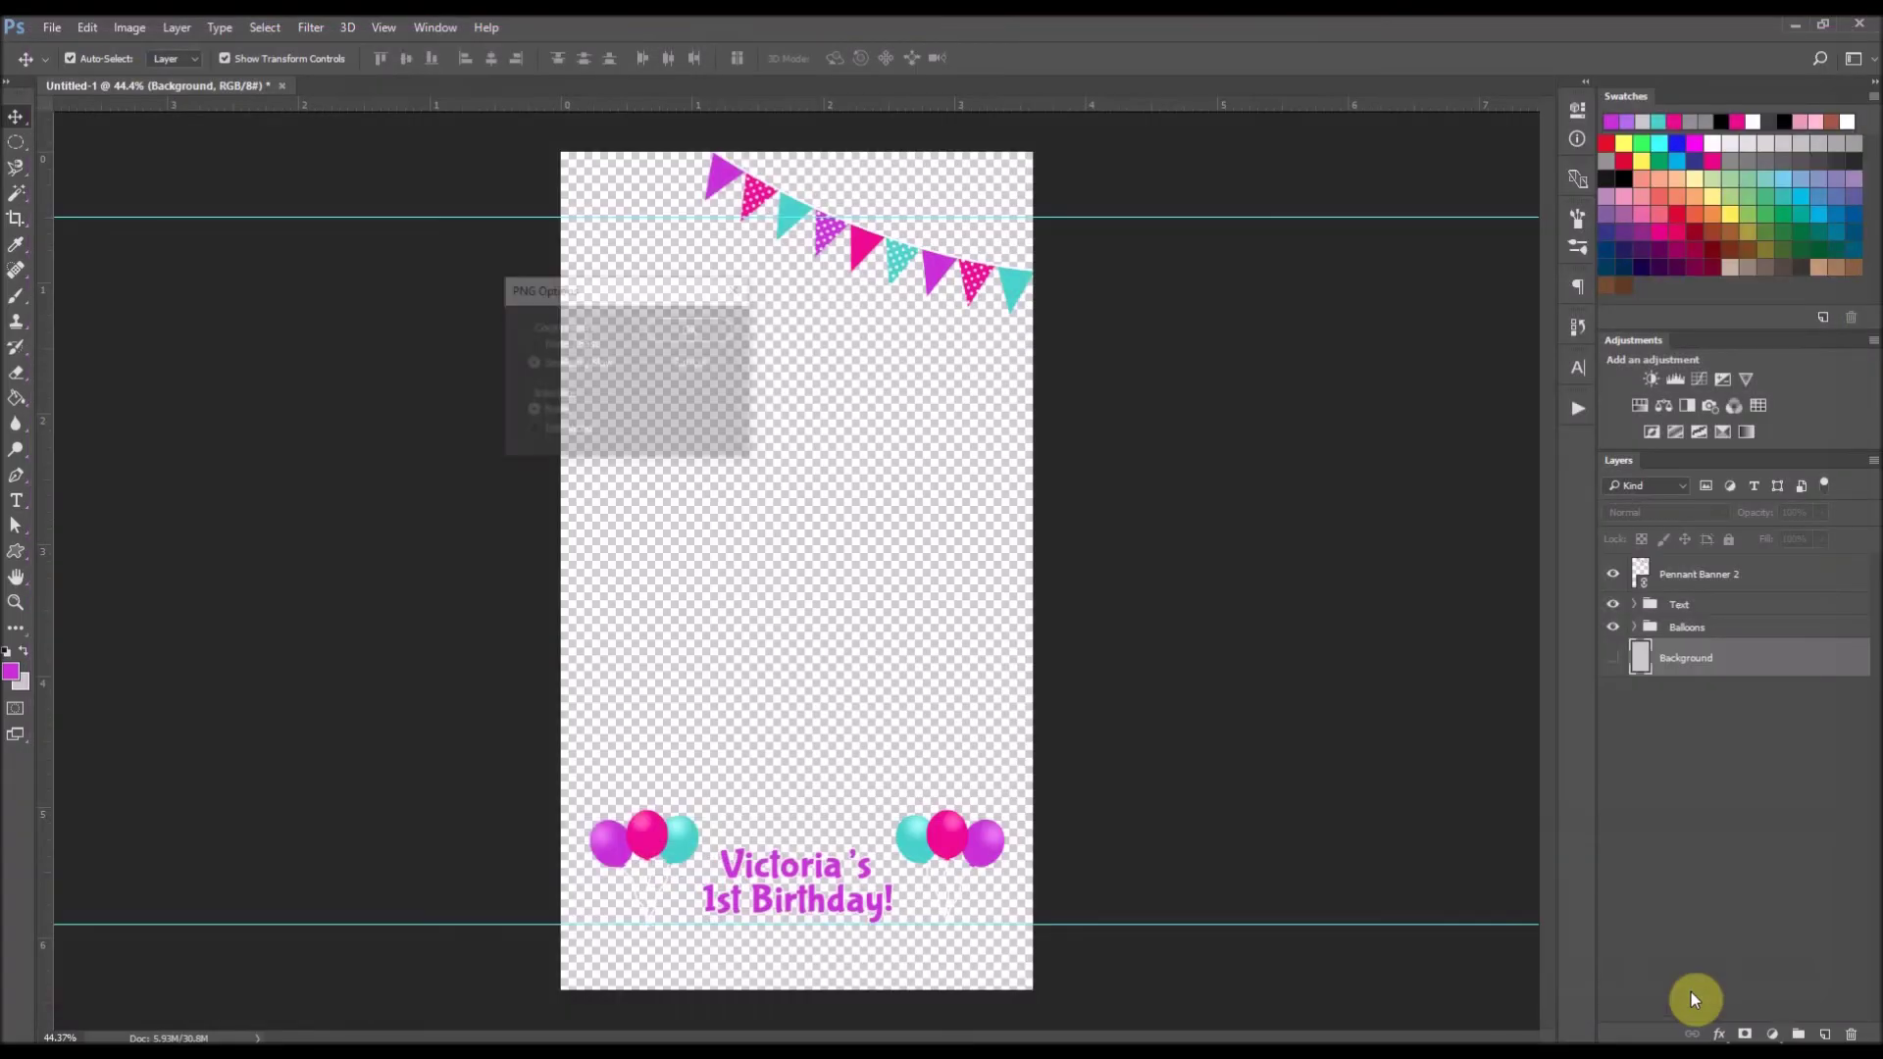
{"action": "left_click", "coordinate": [692, 330]}
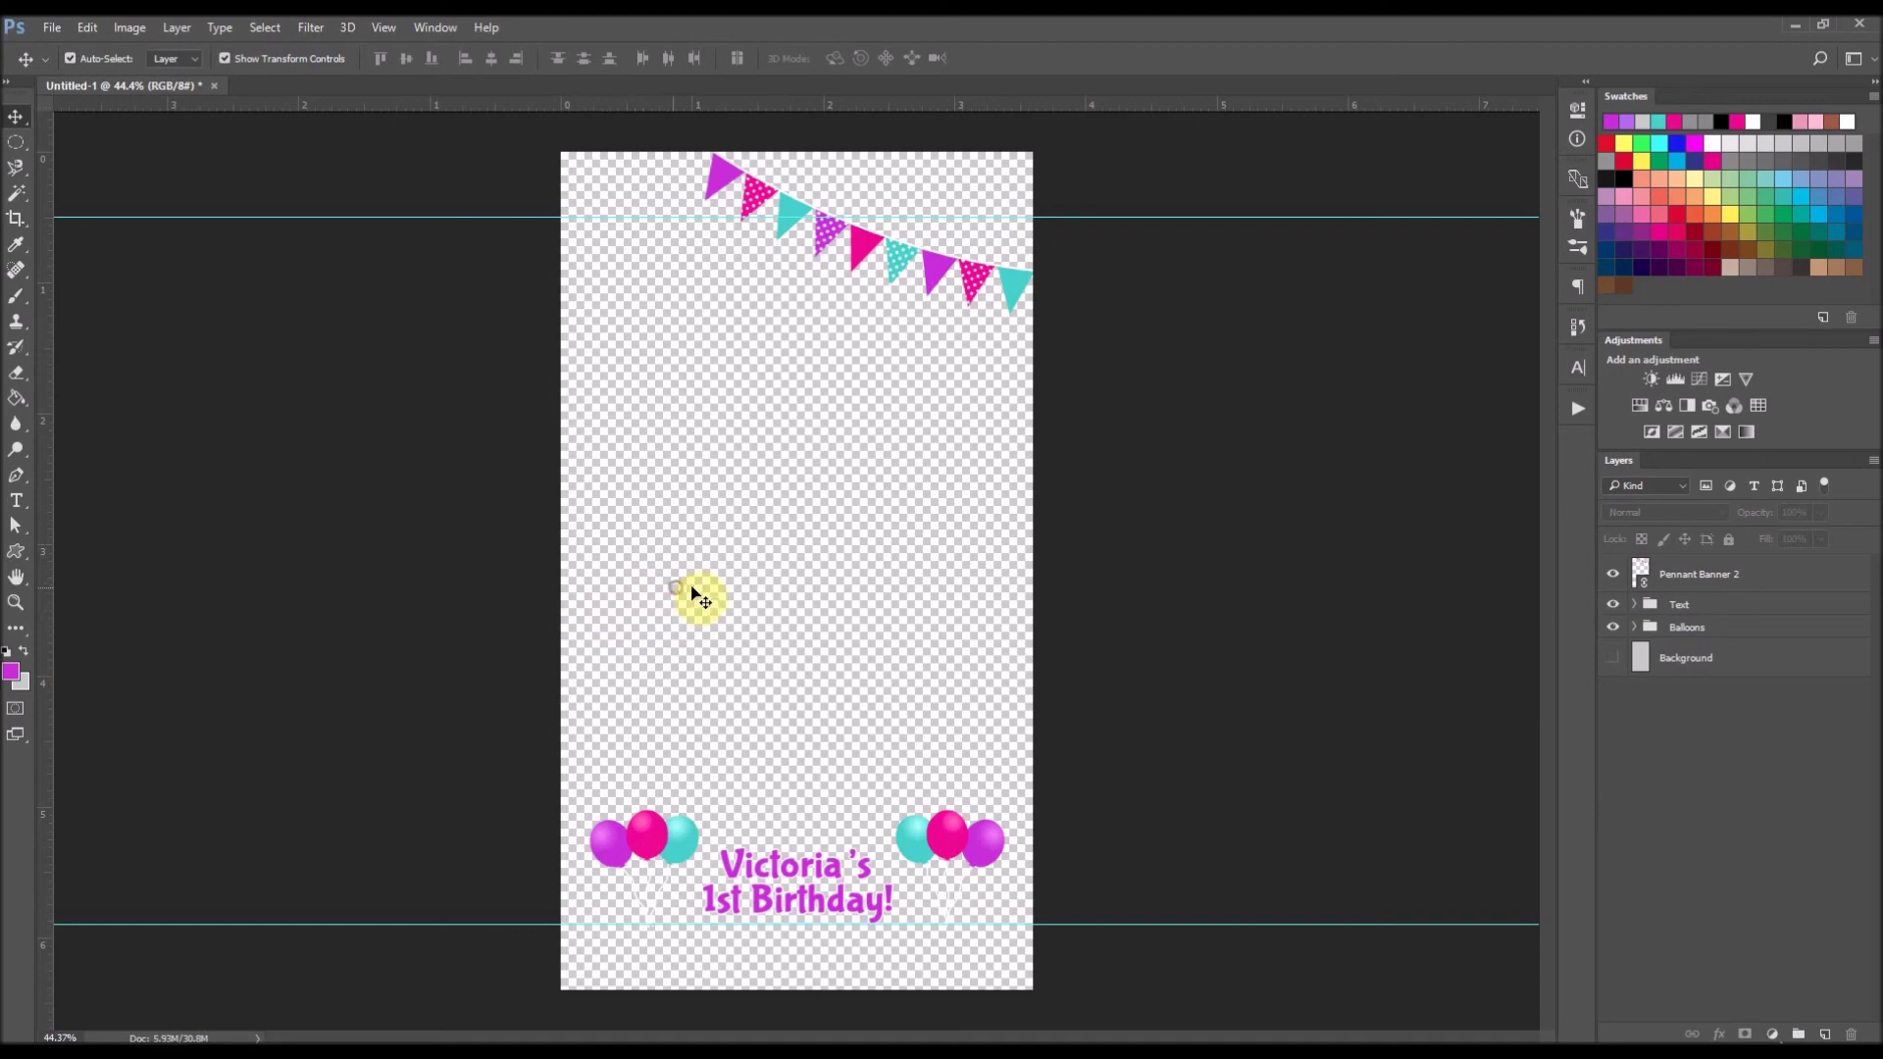
- Place little girl.jpg from the Photosop Tutorials folder as a linked file directly above the Background layer
{"action": "left_click", "coordinate": [1686, 655]}
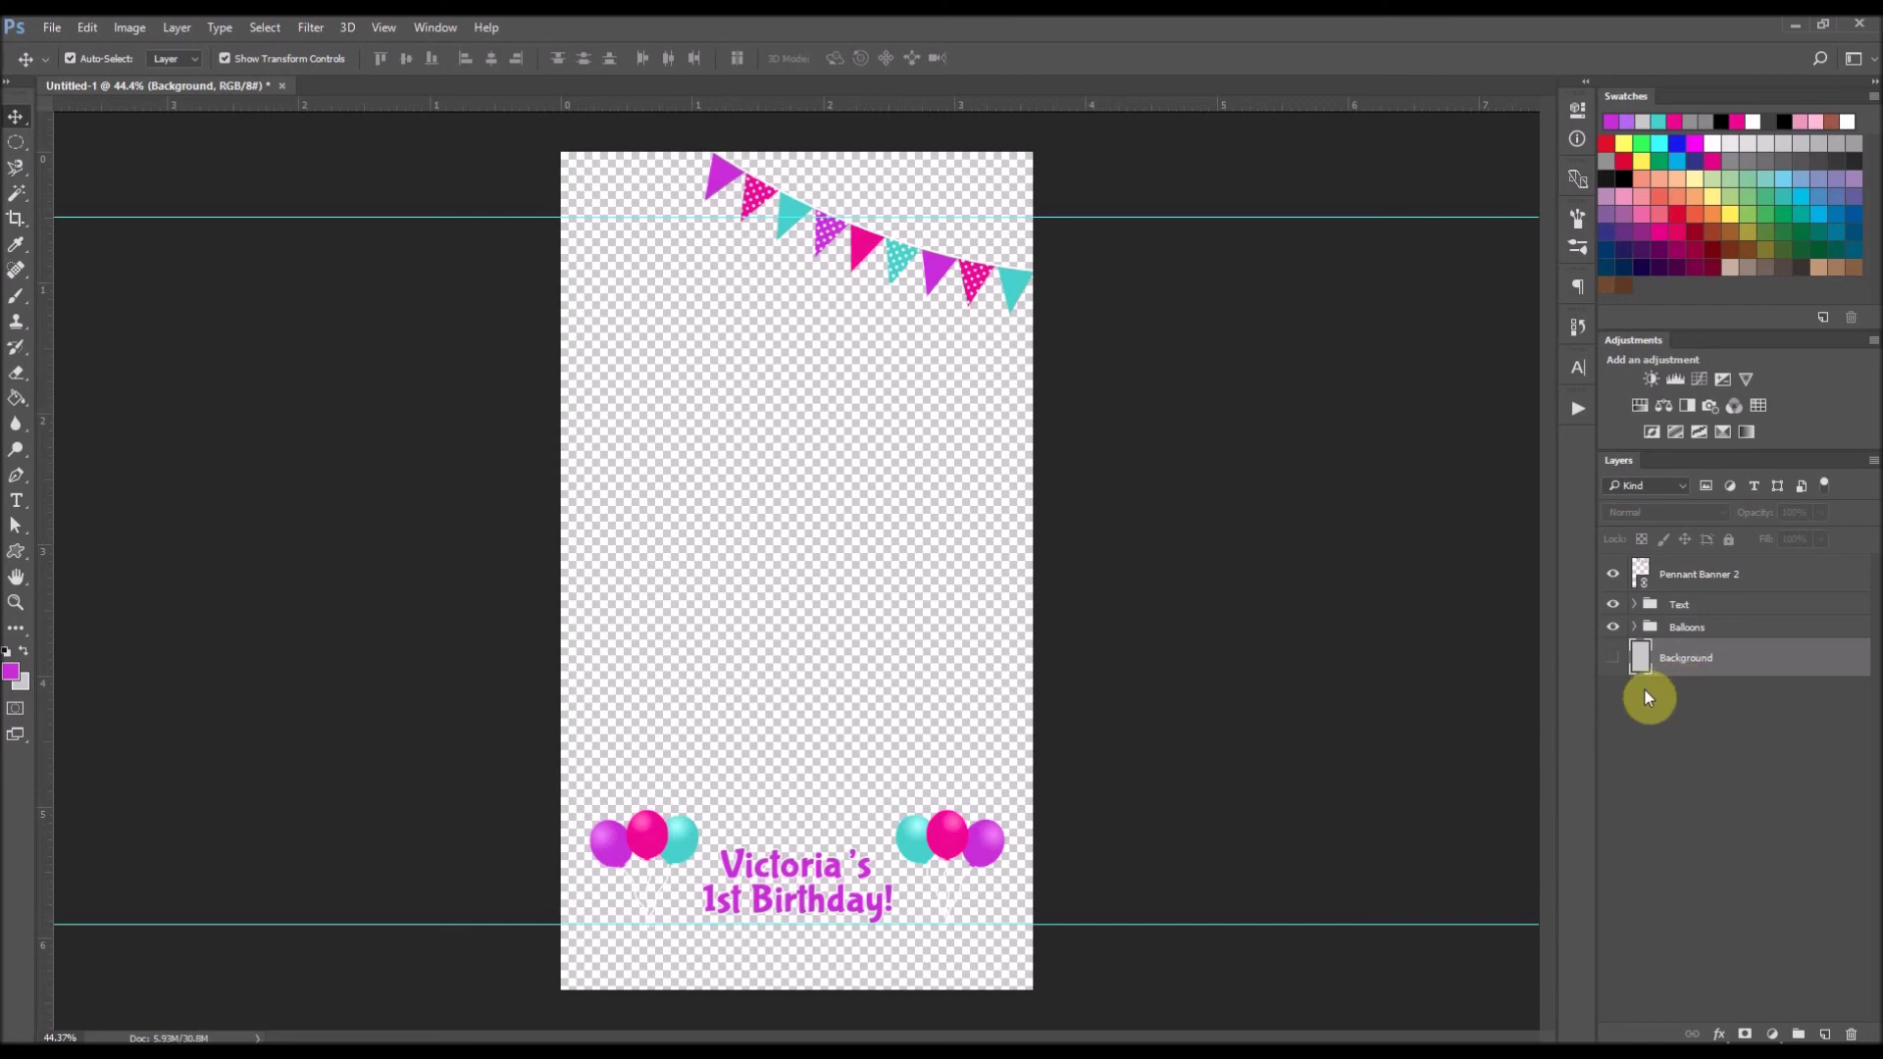
{"action": "left_click", "coordinate": [51, 27]}
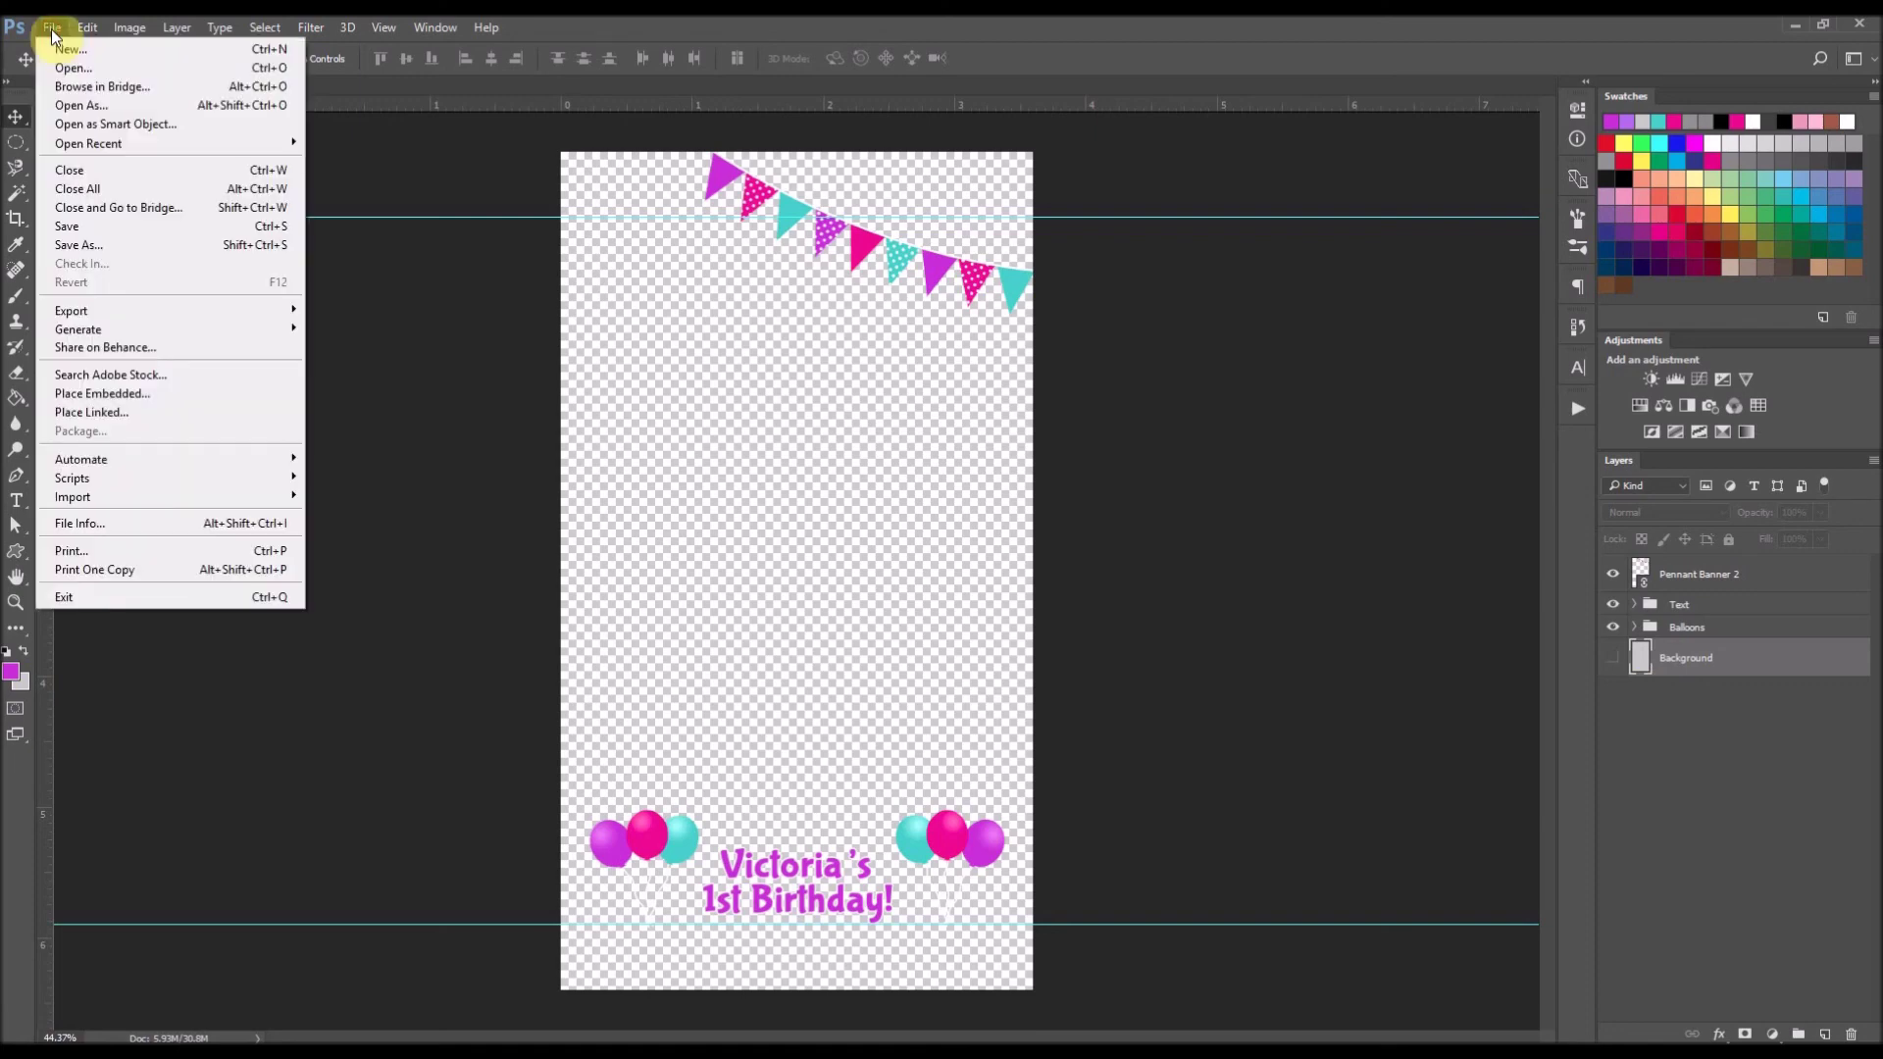
{"action": "left_click", "coordinate": [71, 414]}
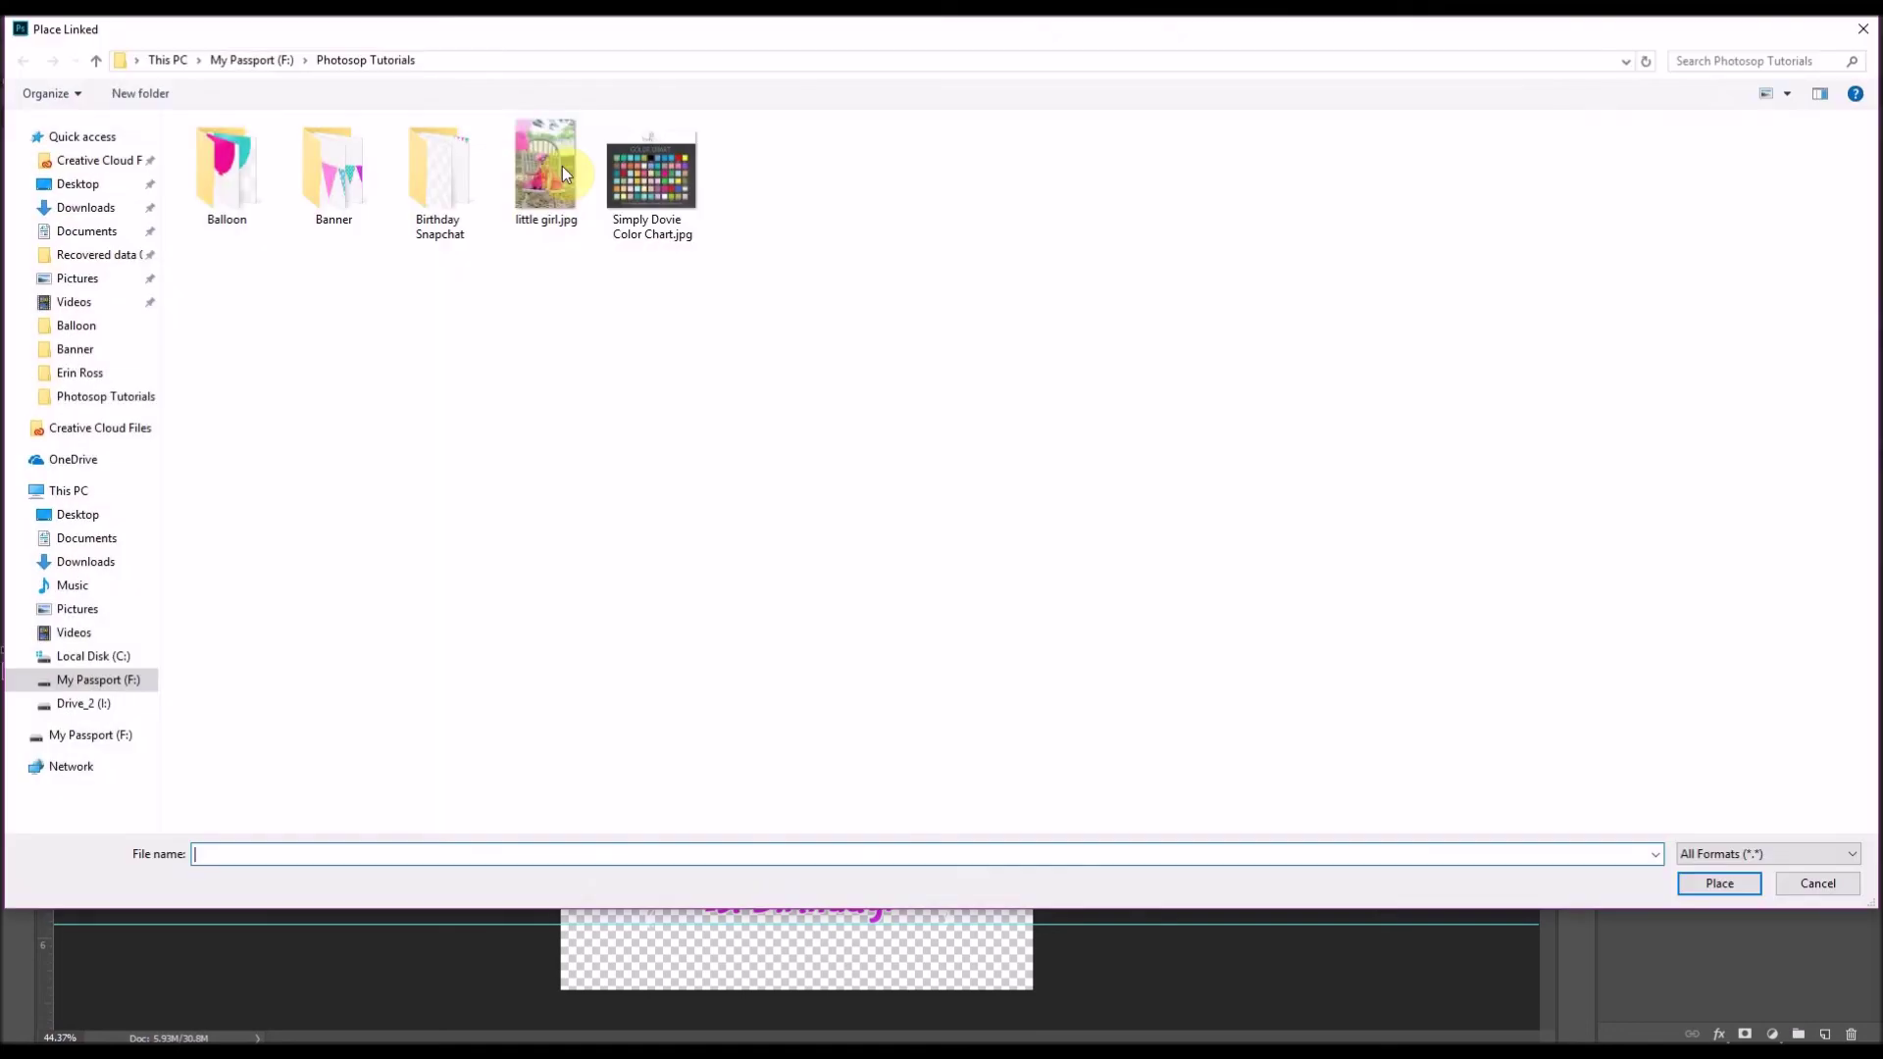
{"action": "double_click", "coordinate": [542, 186]}
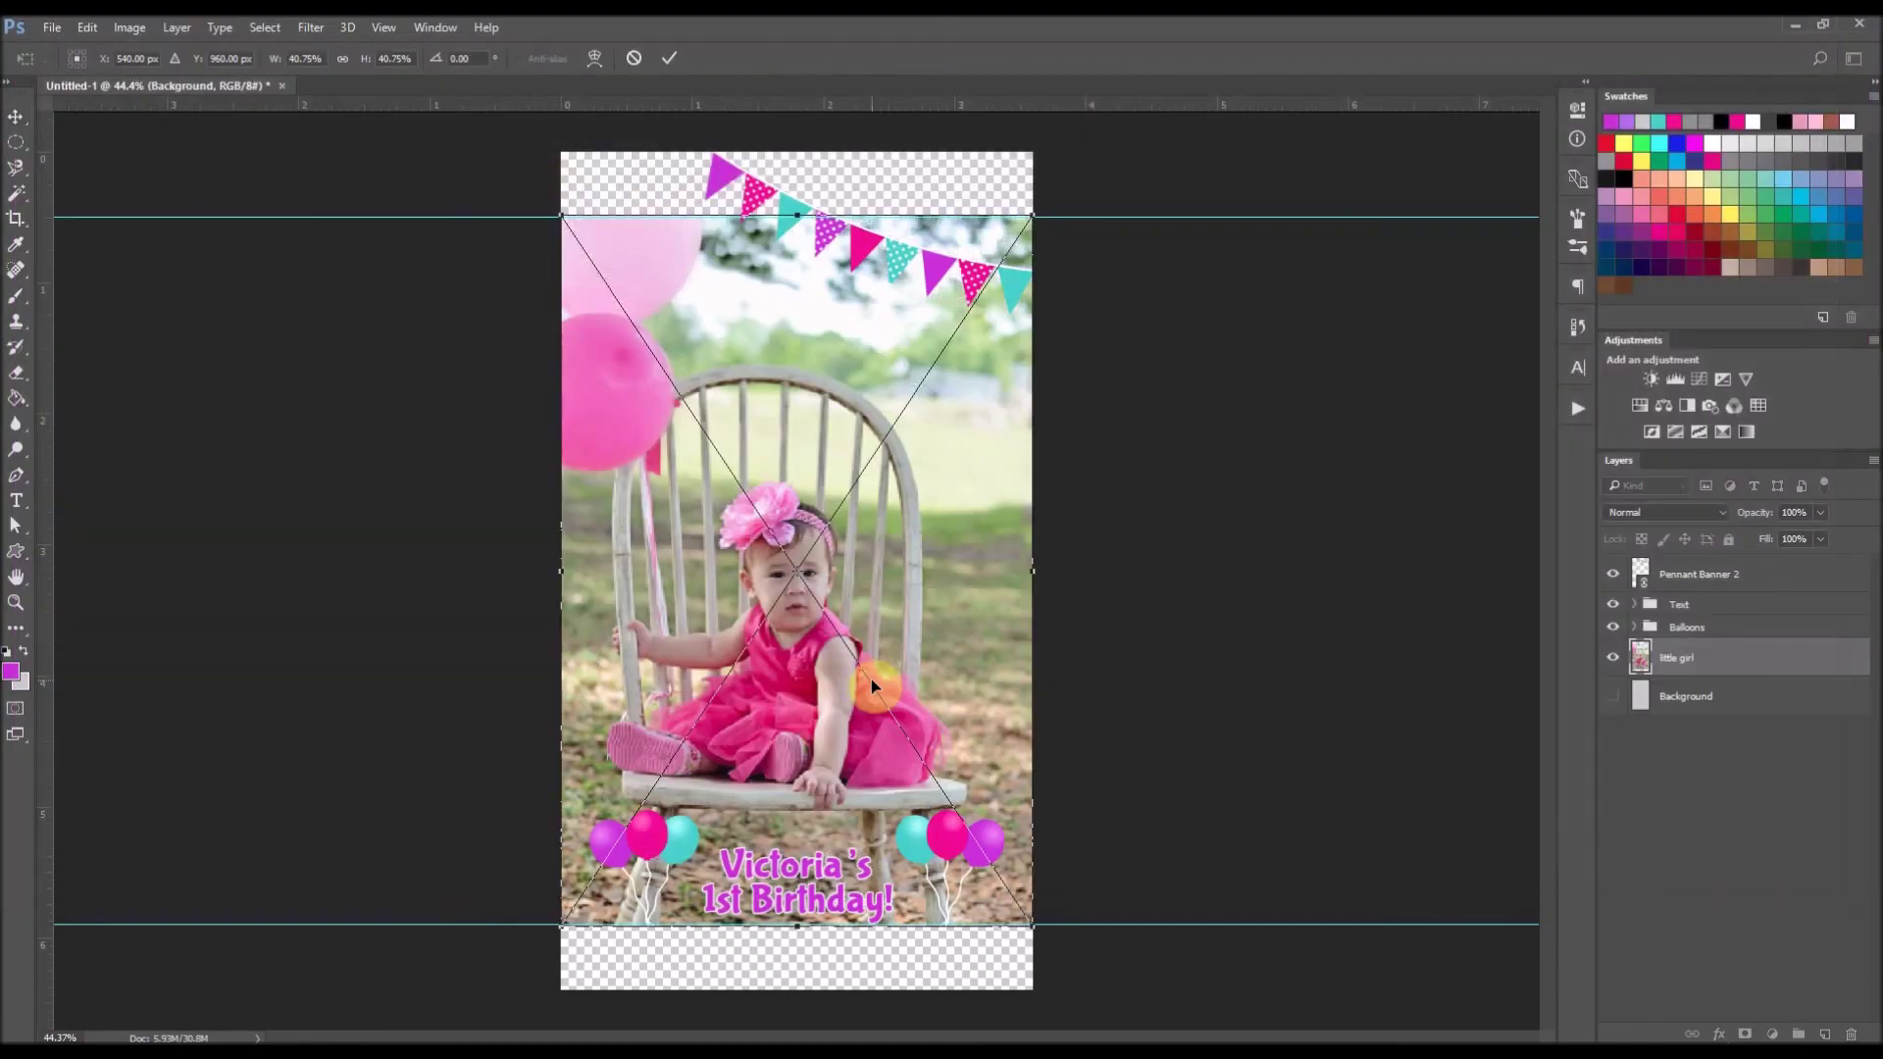
- Enlarge the placed photo to about 4.28 x 6.46 in so it covers the whole canvas, and commit the transform
{"action": "left_click_drag", "start_coordinate": [1031, 214], "coordinate": [1075, 152]}
{"action": "left_click_drag", "start_coordinate": [581, 932], "coordinate": [506, 993]}
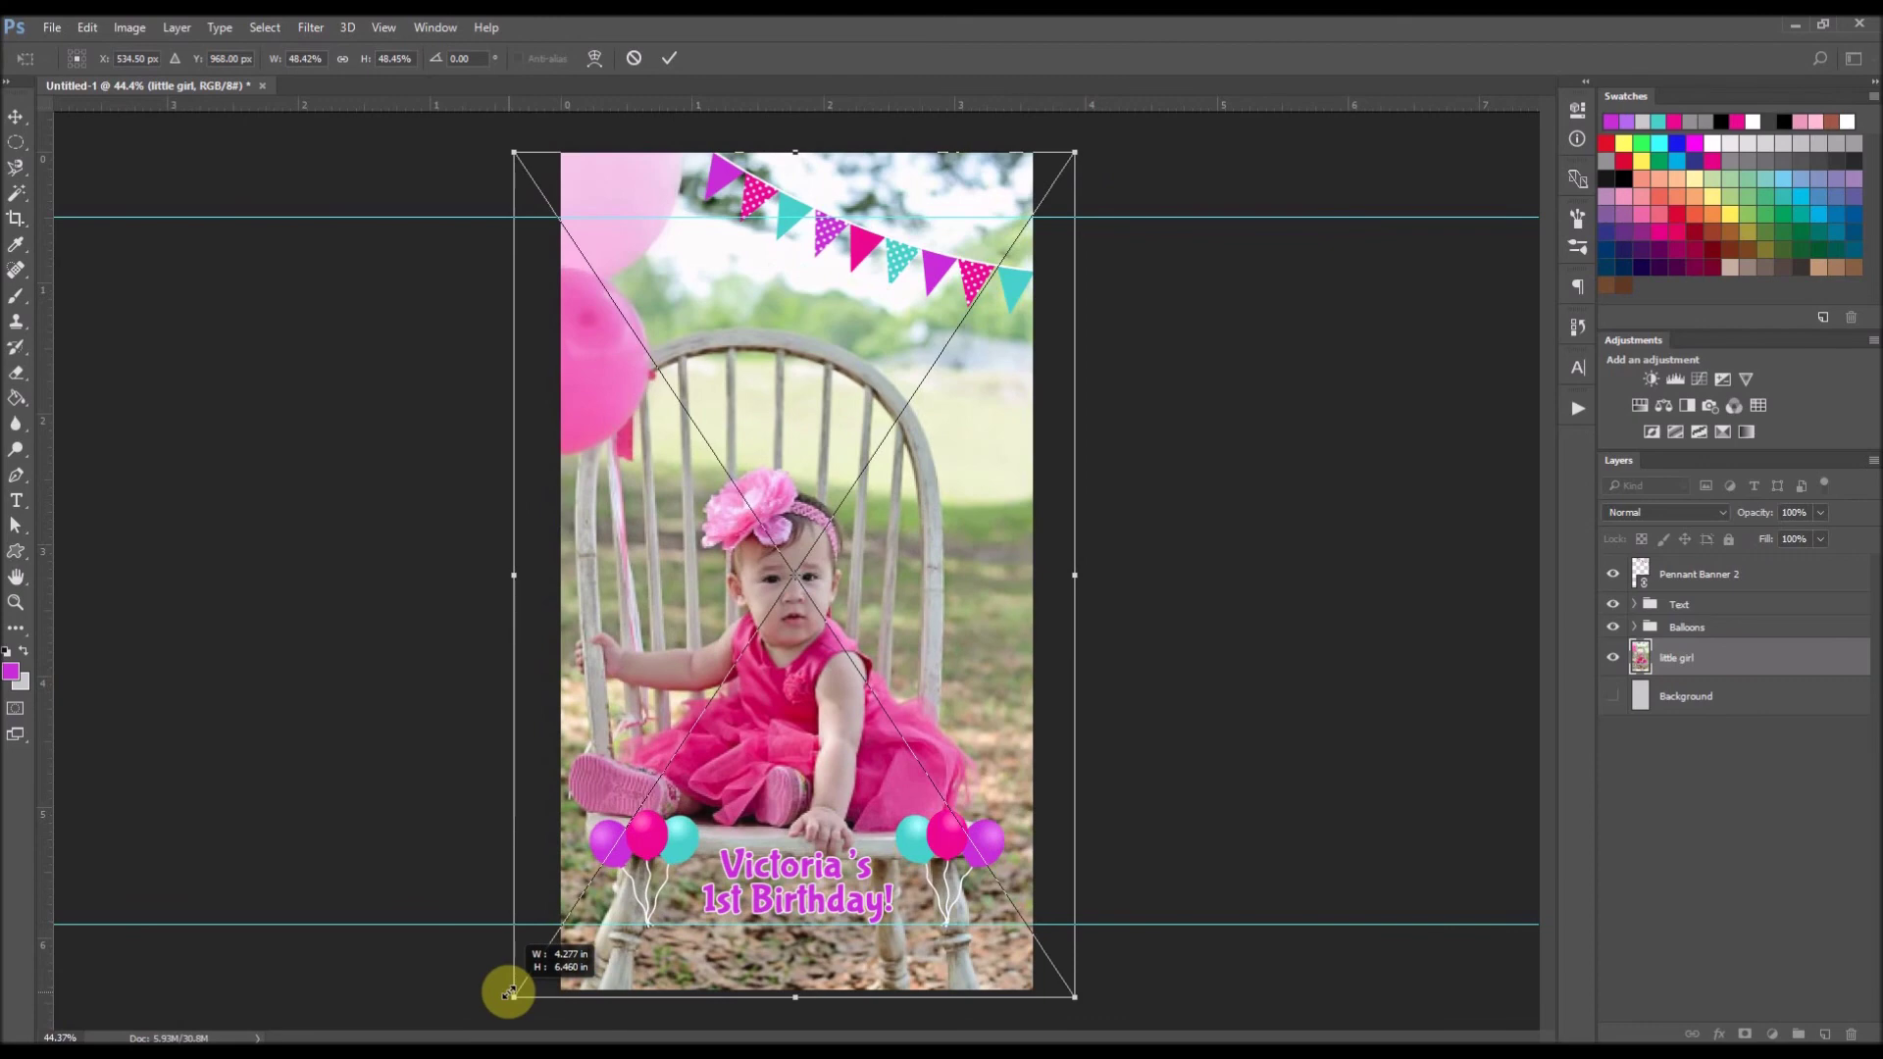
{"action": "left_click", "coordinate": [669, 58]}
{"action": "left_click", "coordinate": [1283, 727]}
{"action": "key", "text": "ctrl+minus"}
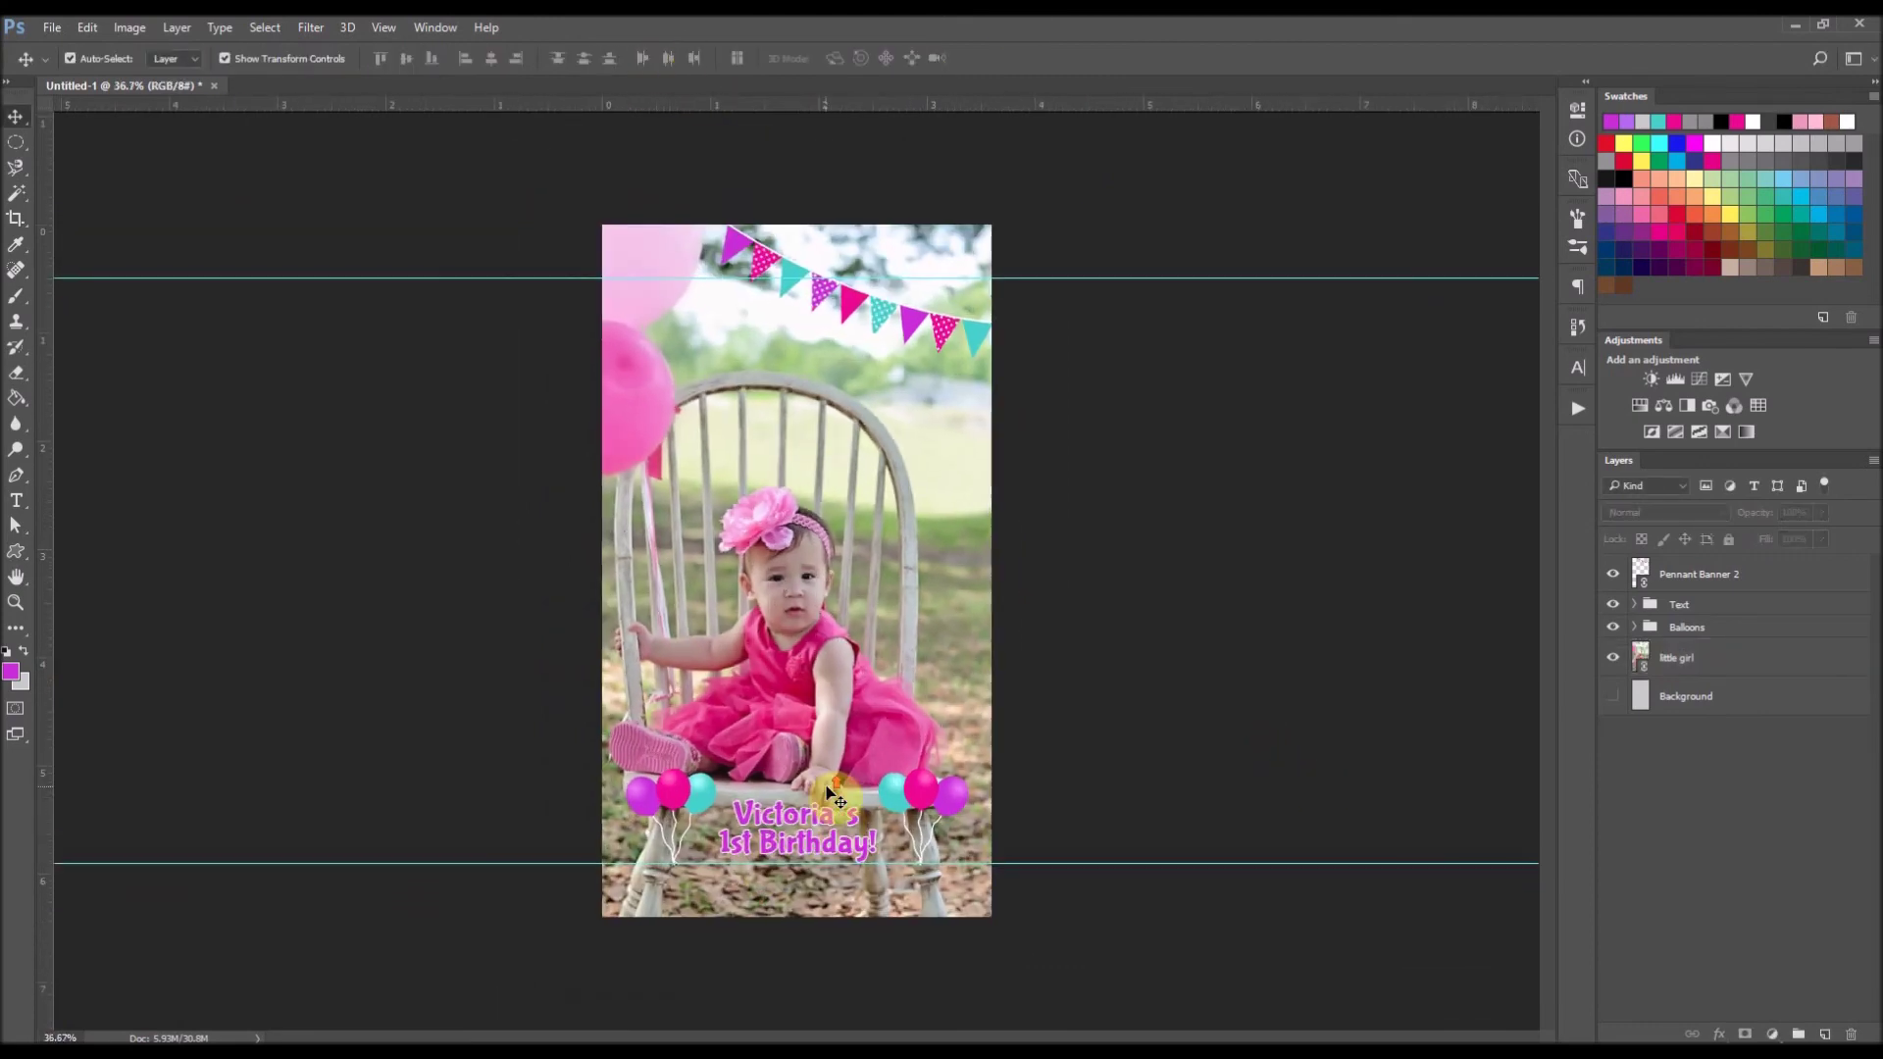